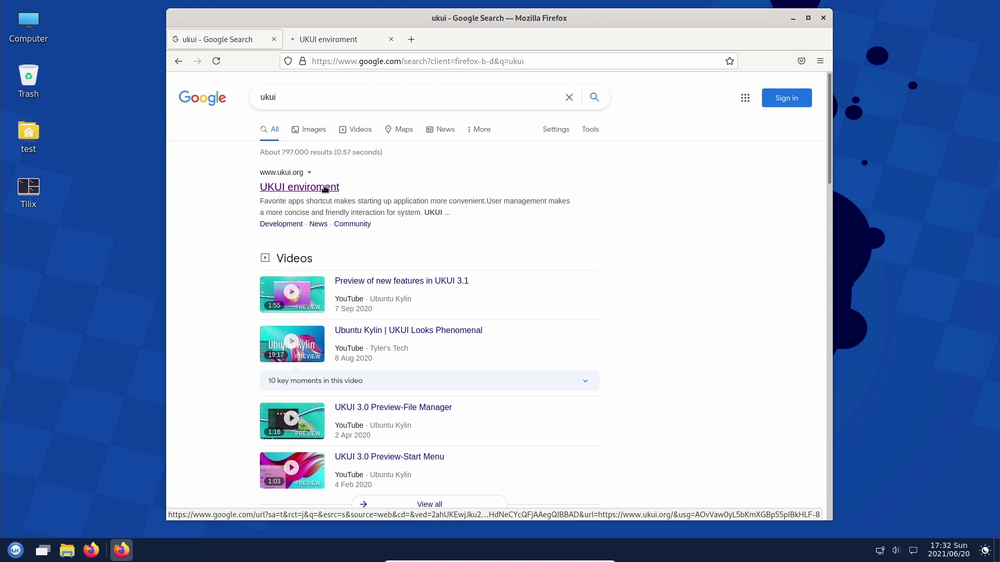
Step: Switch to the opened UKUI website and widen the browser window on both sides
click(308, 39)
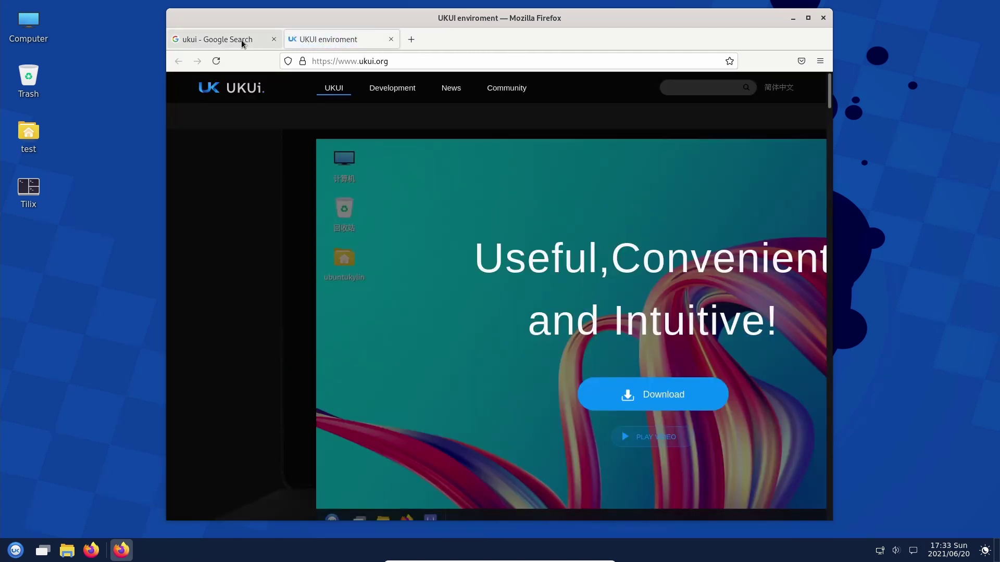
drag(166, 11, 109, 16)
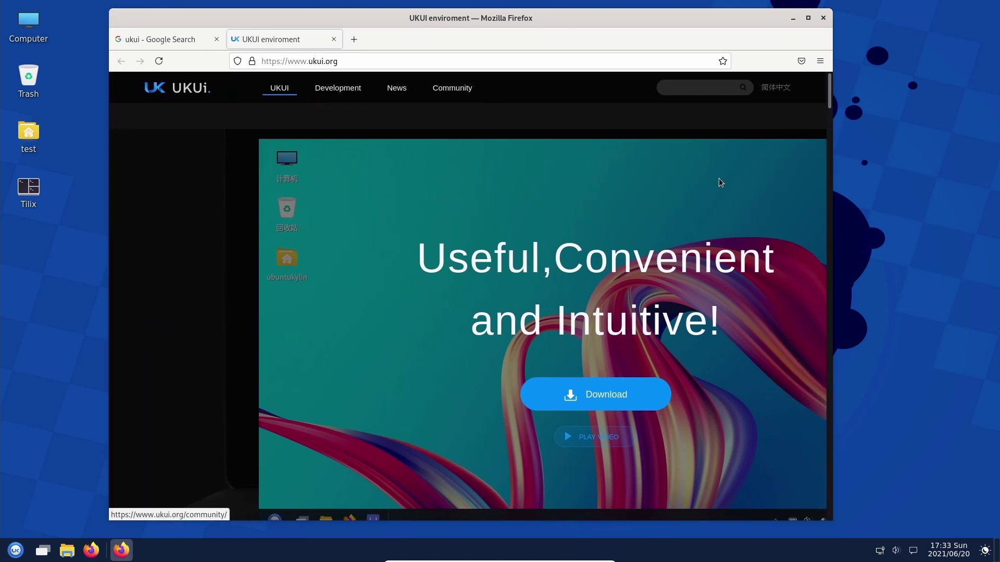
drag(830, 249, 951, 249)
Step: Open the OMG! Ubuntu article about the UKUI 3.0 desktop from the Google results in a new tab and view it
key(ctrl+Page_Up)
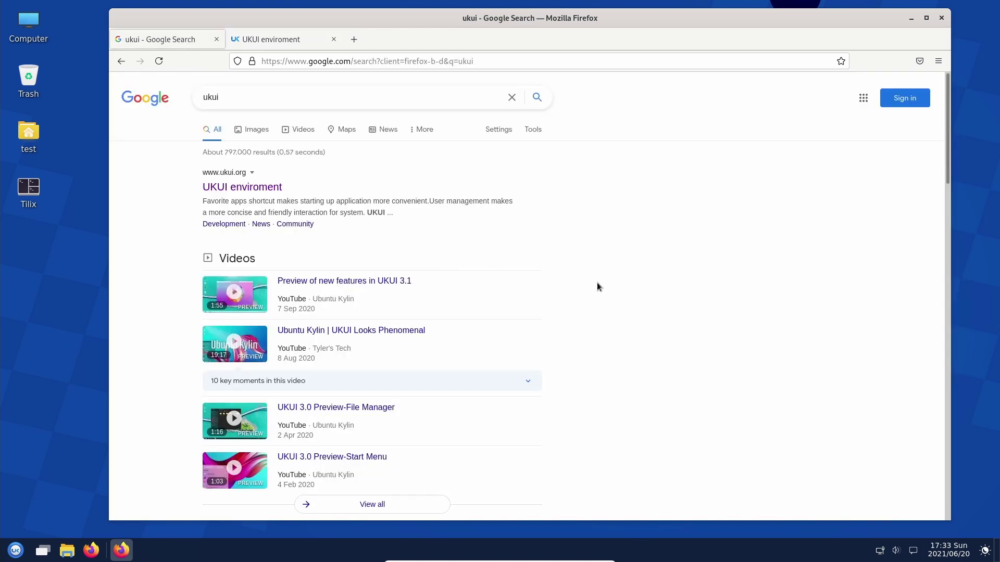
scroll(594, 326, down, 4)
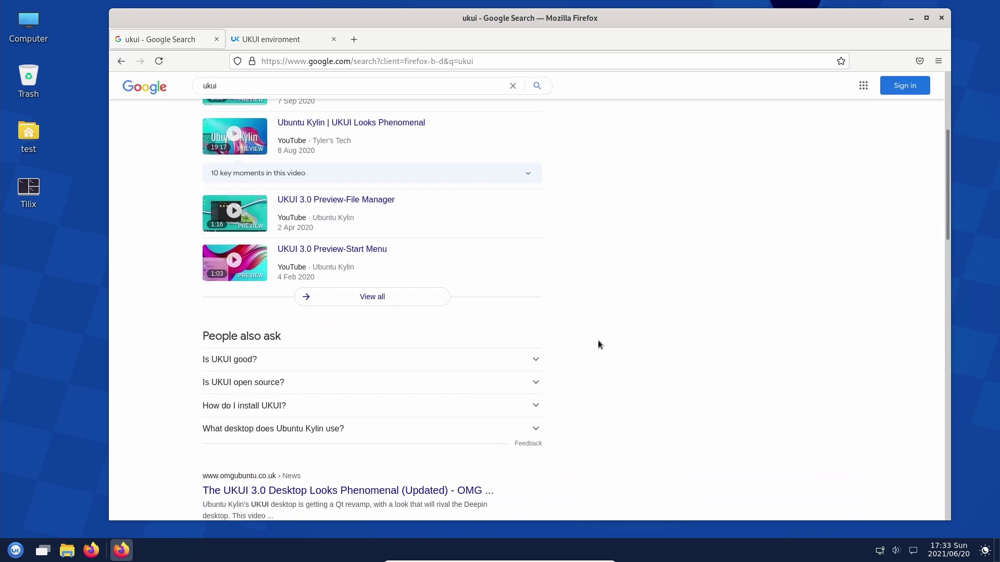
scroll(598, 344, down, 3)
scroll(598, 343, down, 1)
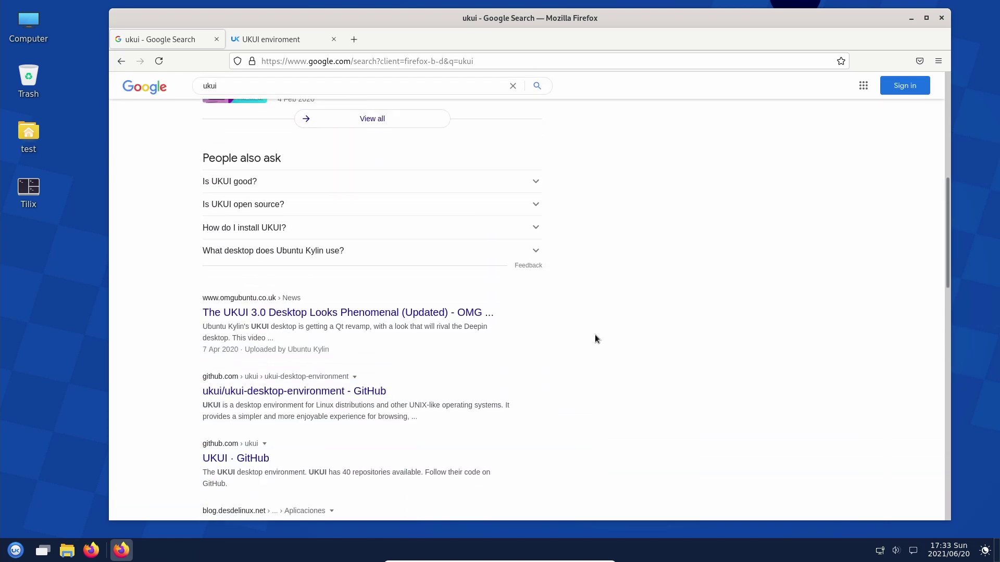
scroll(596, 339, down, 3)
middle_click(412, 196)
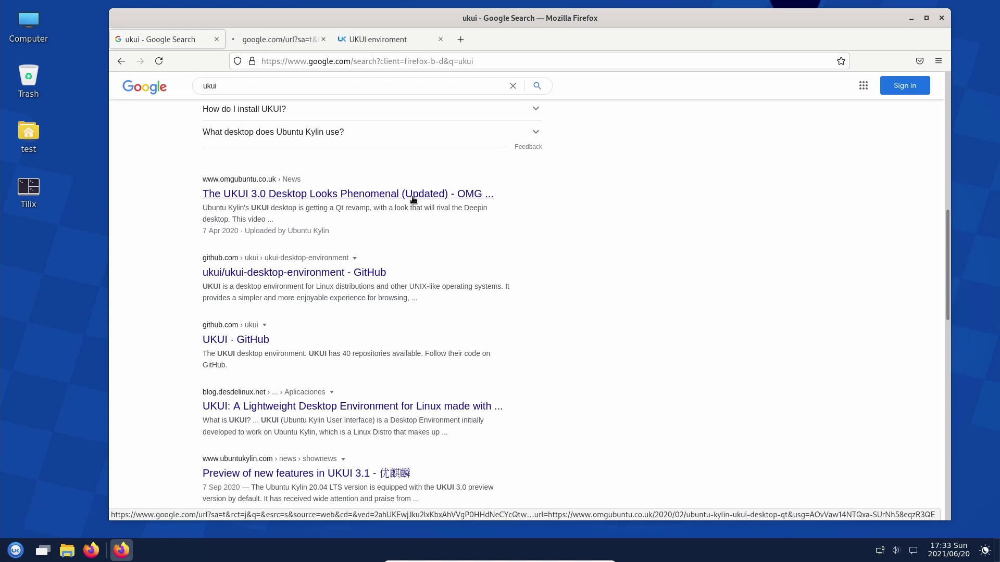
click(288, 39)
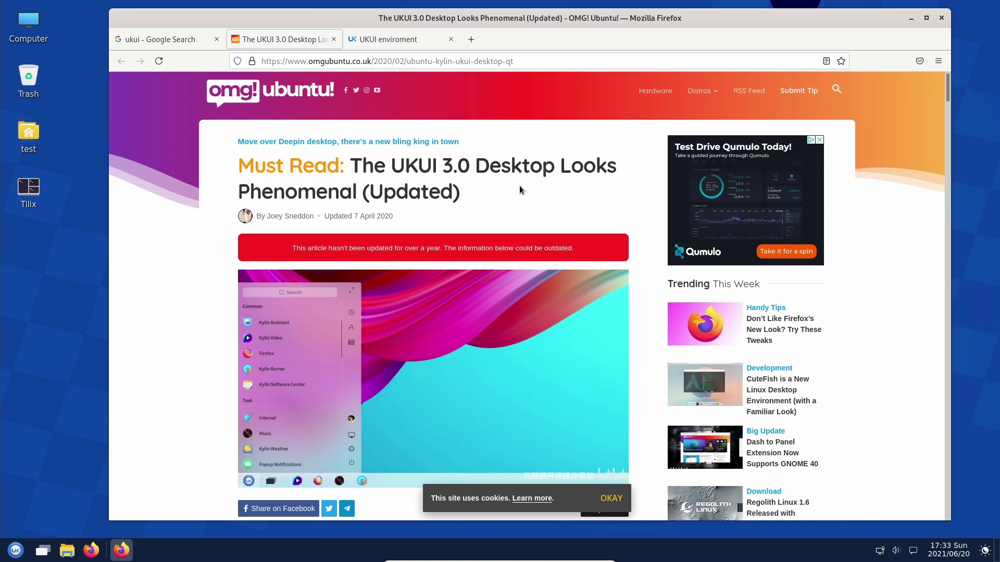
Step: Return to the UKUI website and open its Download link in a new tab
click(376, 46)
scroll(549, 306, down, 5)
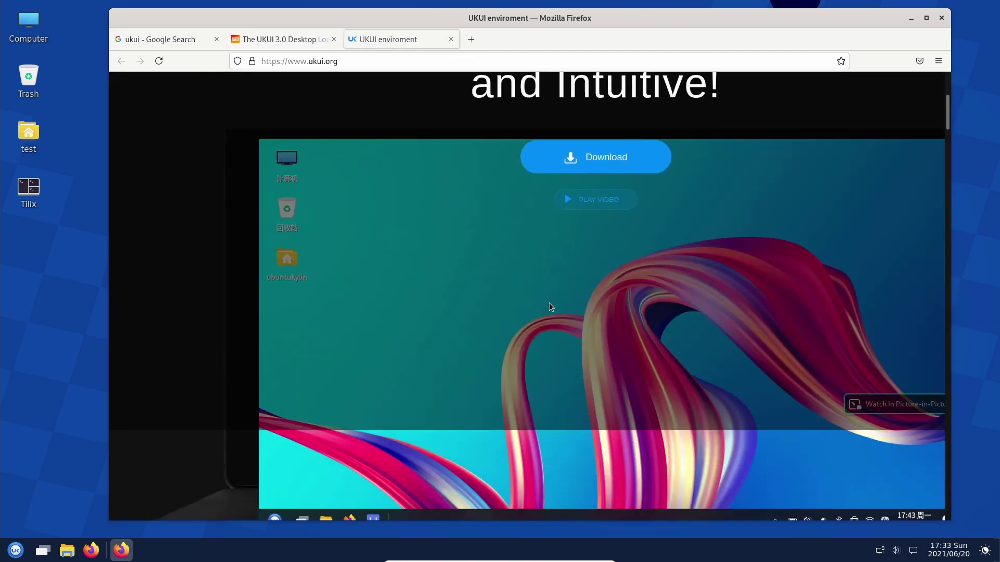
scroll(549, 306, up, 5)
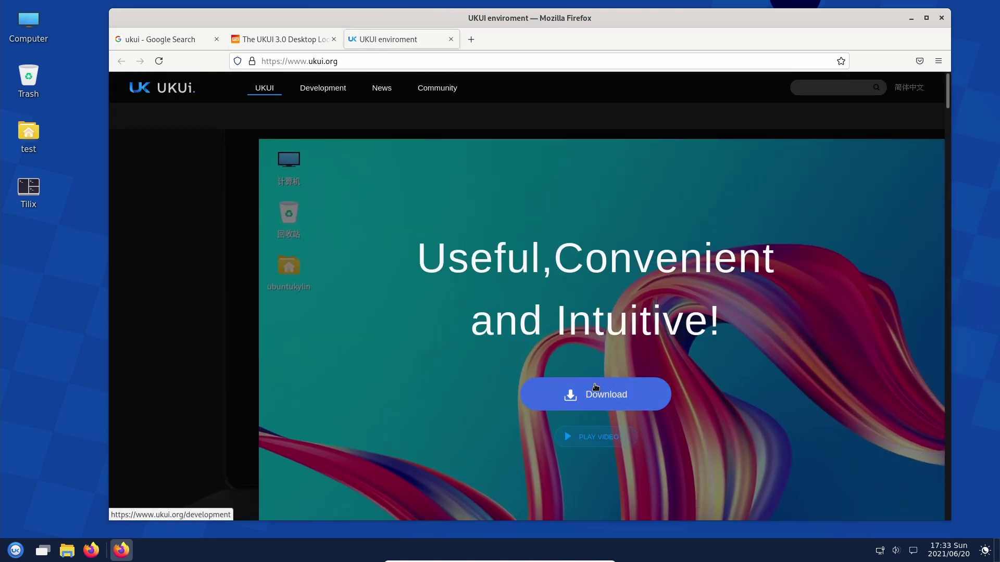
middle_click(595, 387)
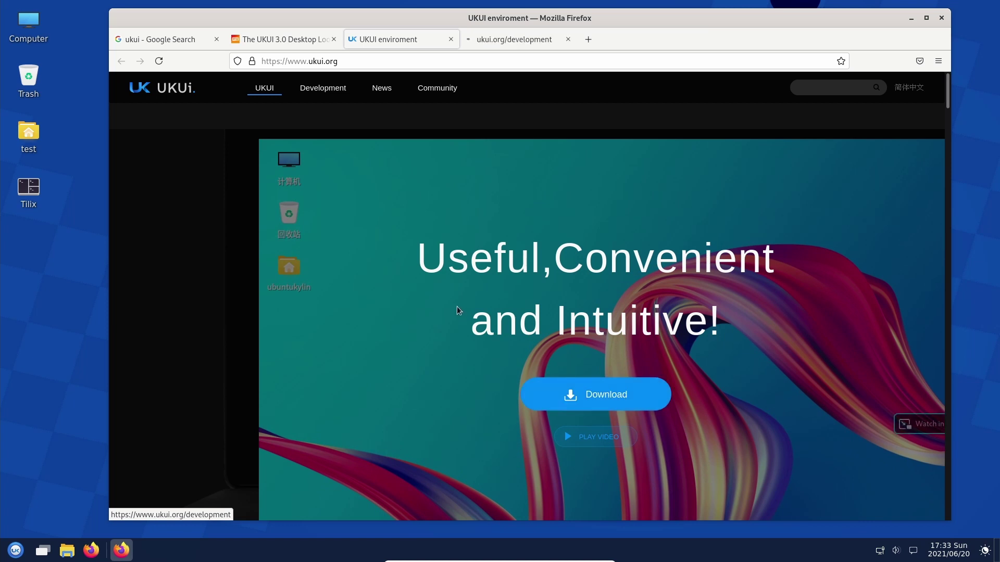
Step: Look through the UKUI homepage's feature sections from the start menu to Rich App Ecology and return to the page's beginning
scroll(458, 307, down, 4)
scroll(457, 306, down, 5)
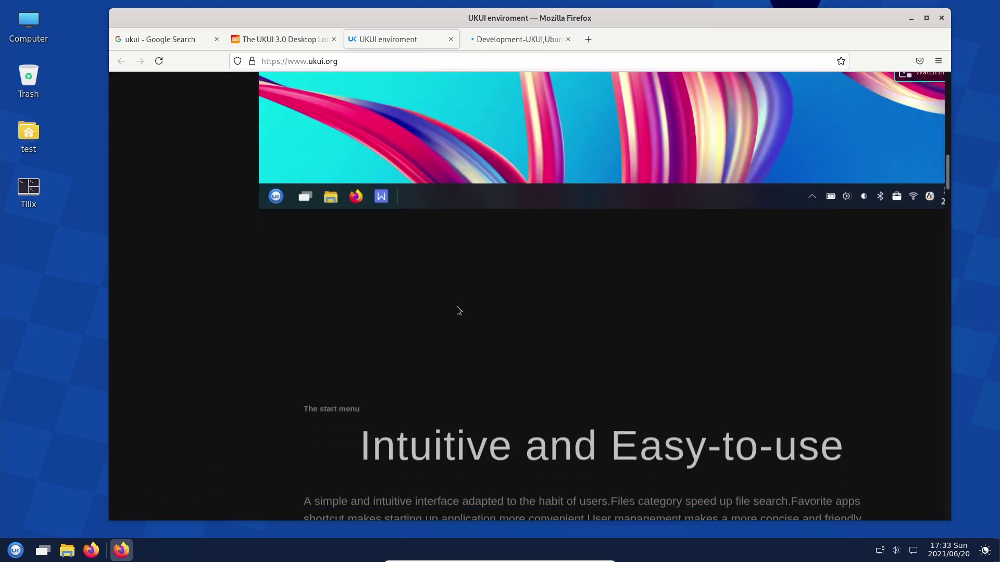
scroll(458, 306, up, 2)
scroll(464, 357, down, 12)
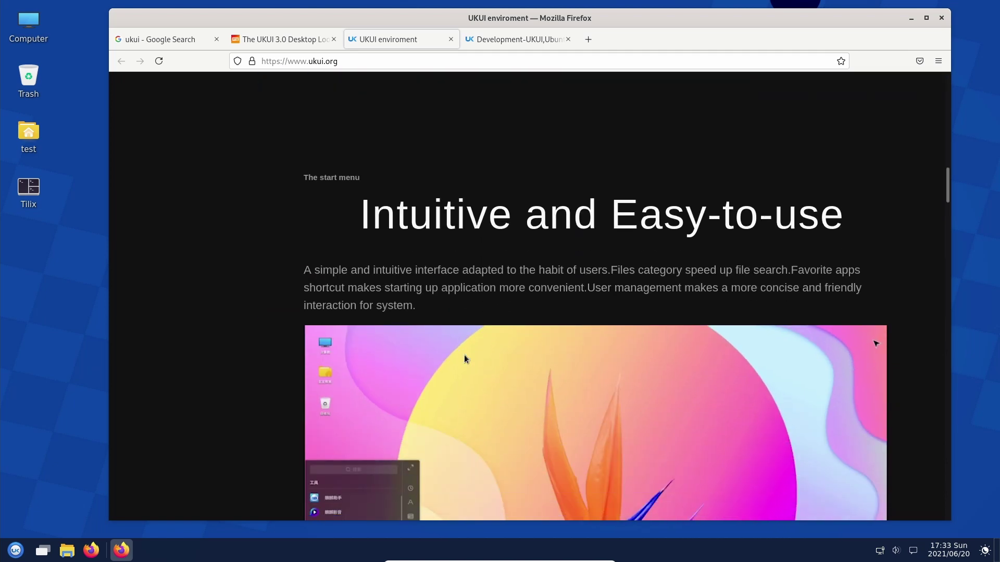
scroll(466, 359, down, 5)
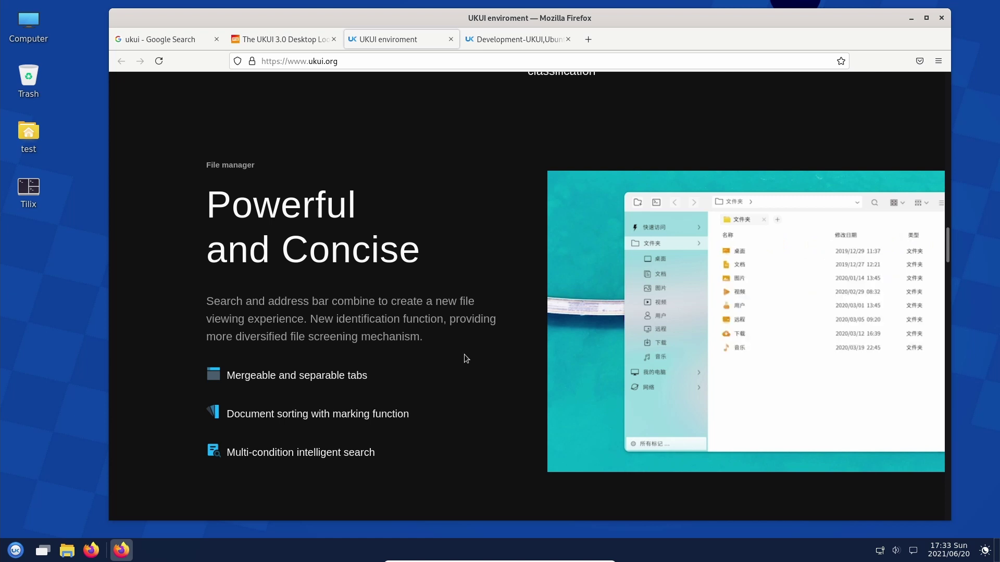
scroll(465, 359, down, 5)
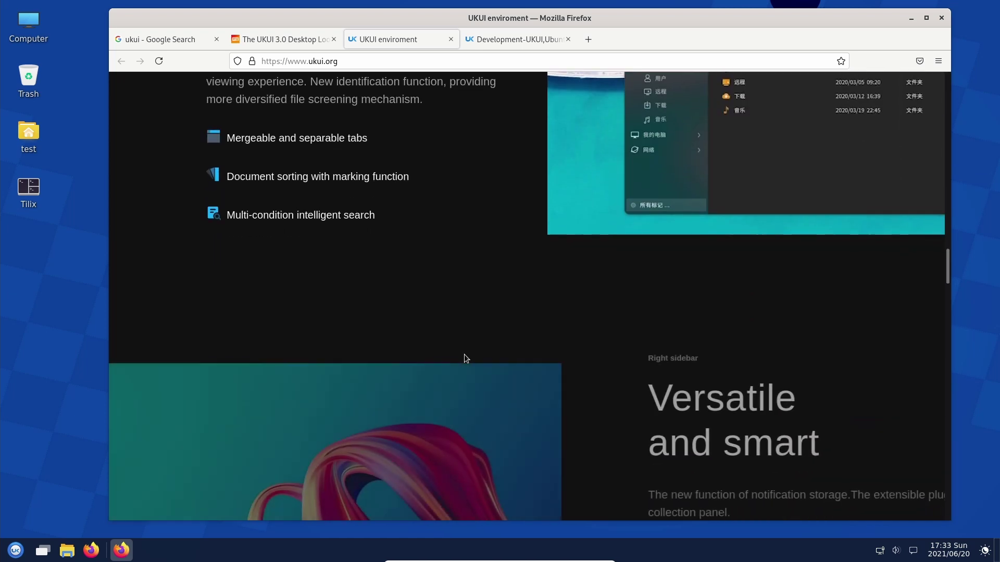
scroll(465, 358, down, 3)
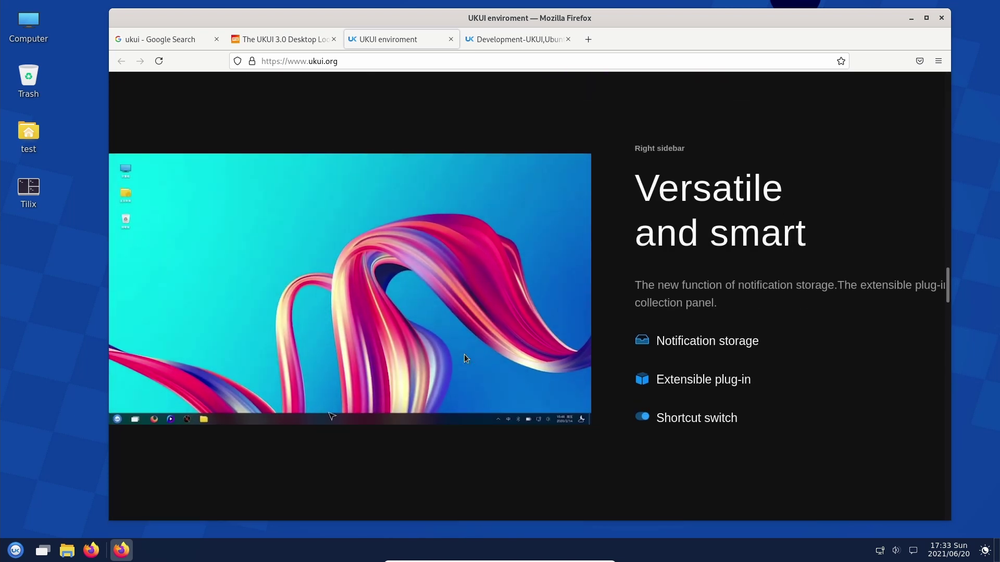
scroll(465, 359, down, 4)
scroll(465, 359, down, 4)
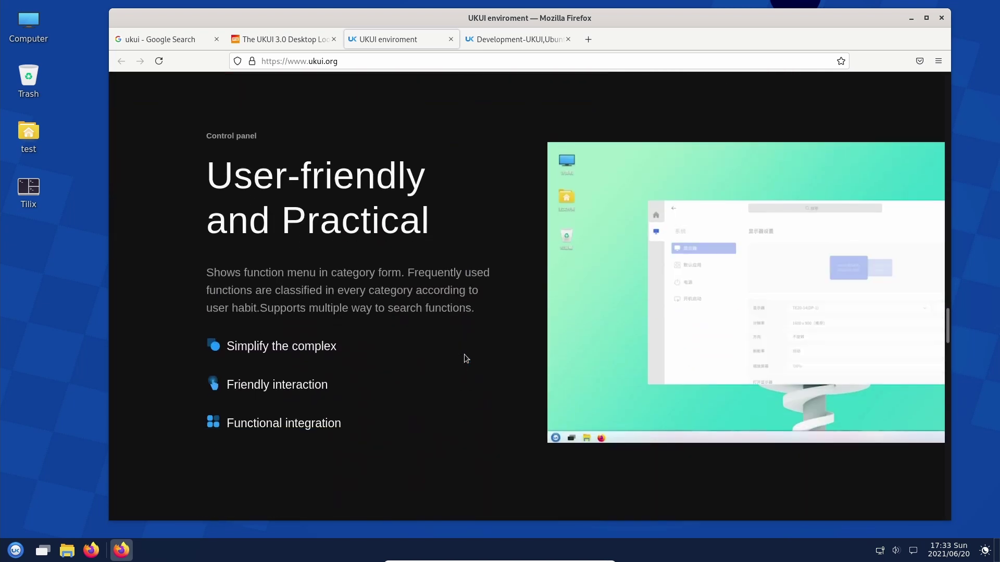
scroll(465, 358, down, 4)
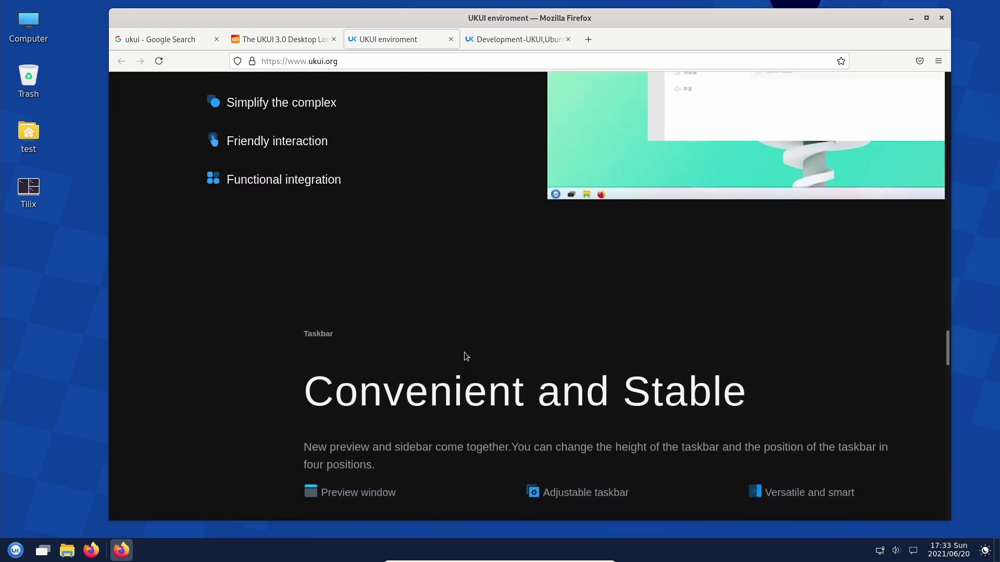
scroll(465, 358, down, 4)
scroll(465, 356, down, 4)
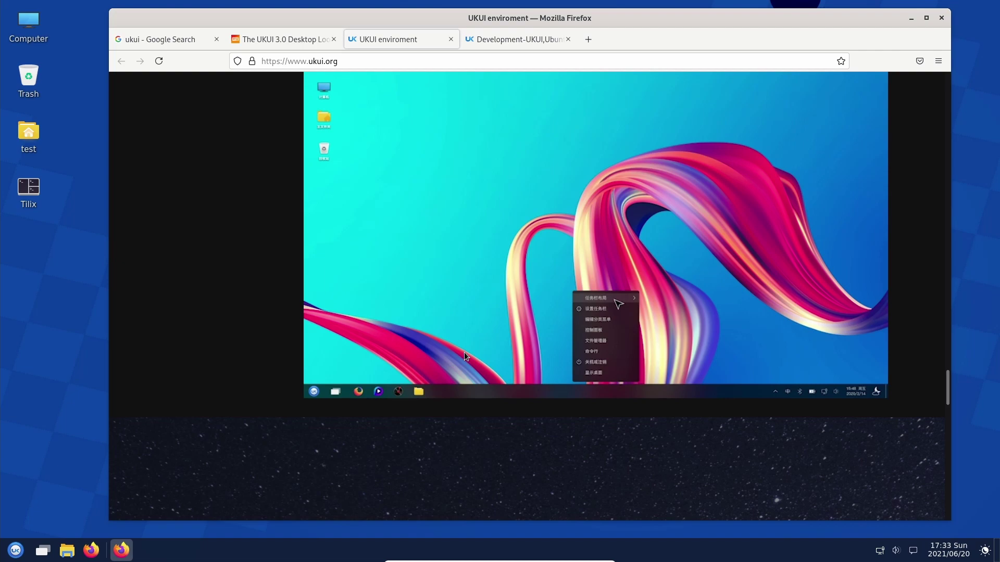
scroll(465, 357, down, 8)
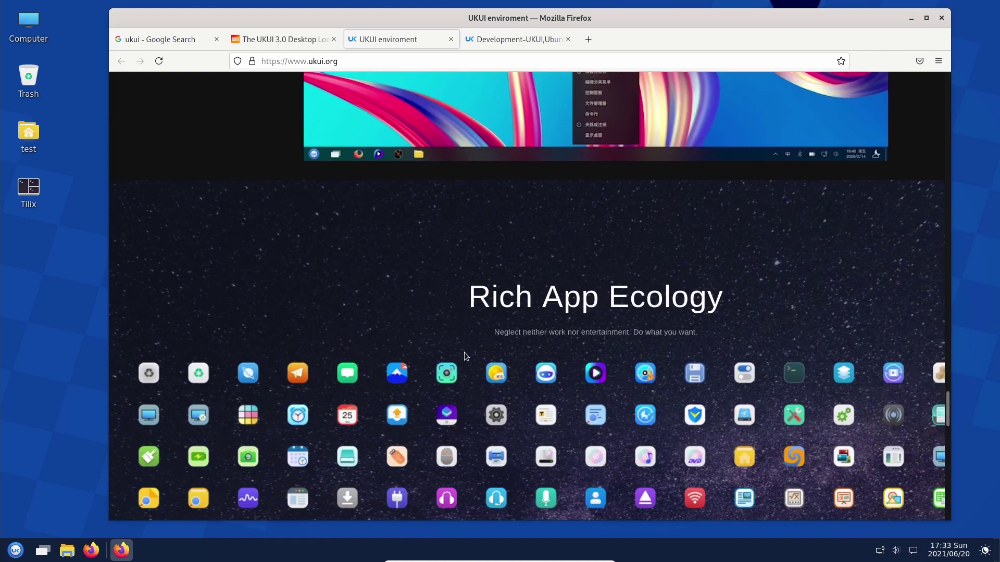
scroll(465, 356, down, 5)
scroll(465, 356, up, 9)
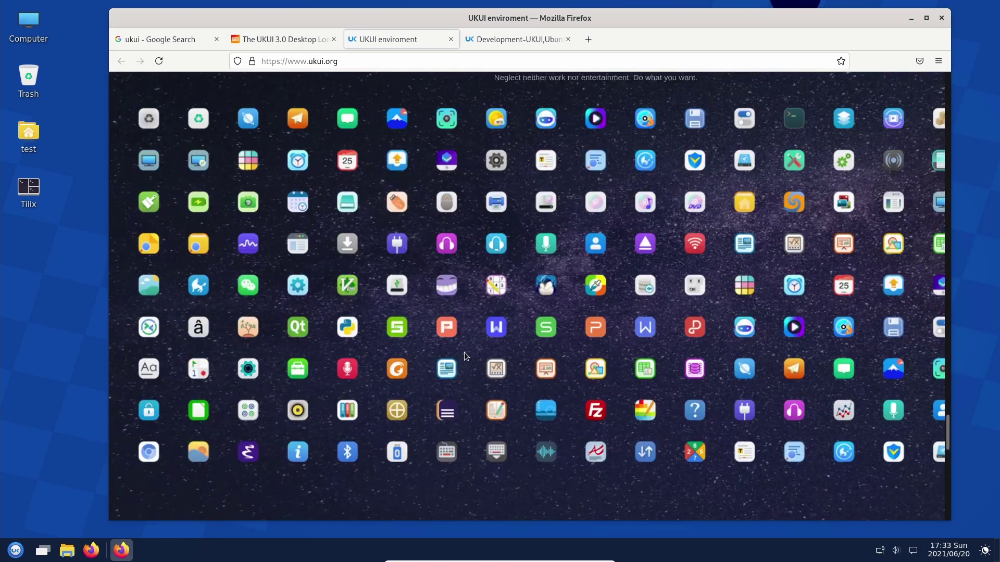
scroll(465, 356, up, 18)
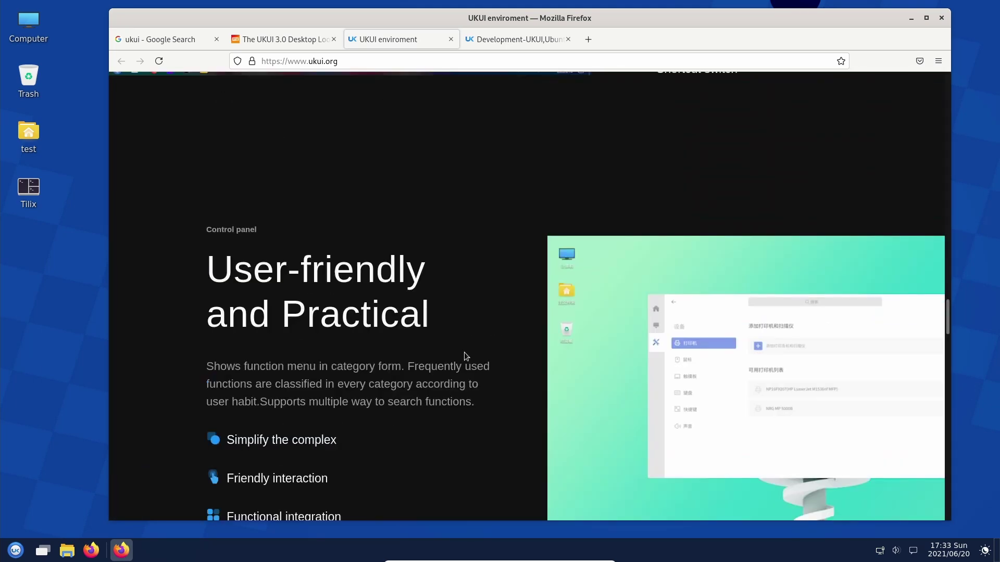
scroll(465, 356, up, 7)
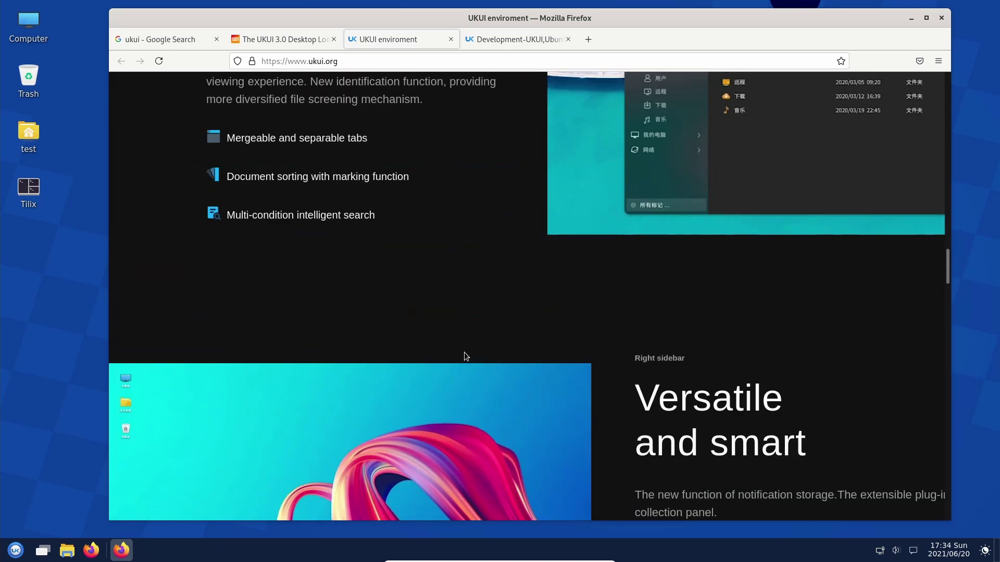
scroll(465, 356, up, 16)
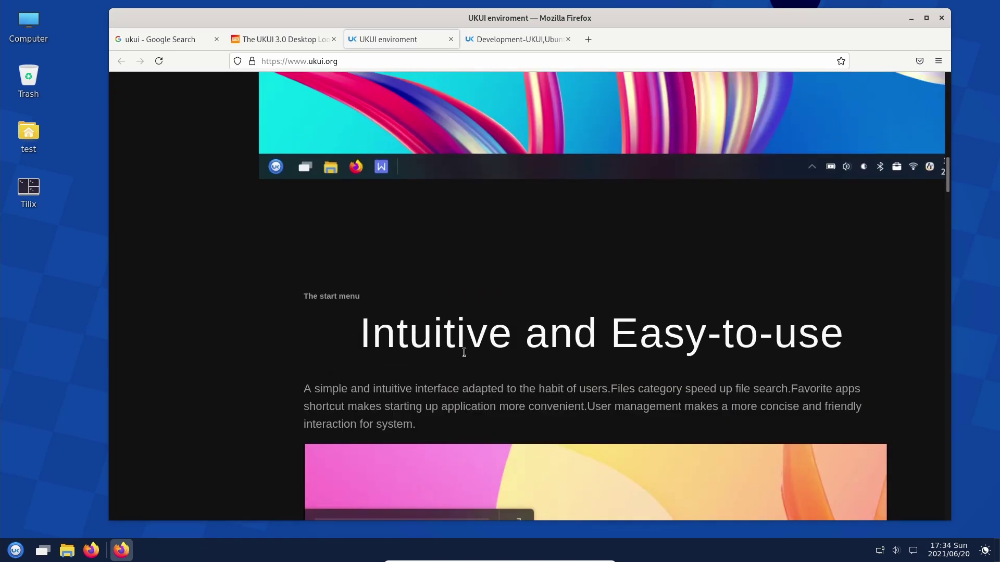
scroll(464, 352, up, 3)
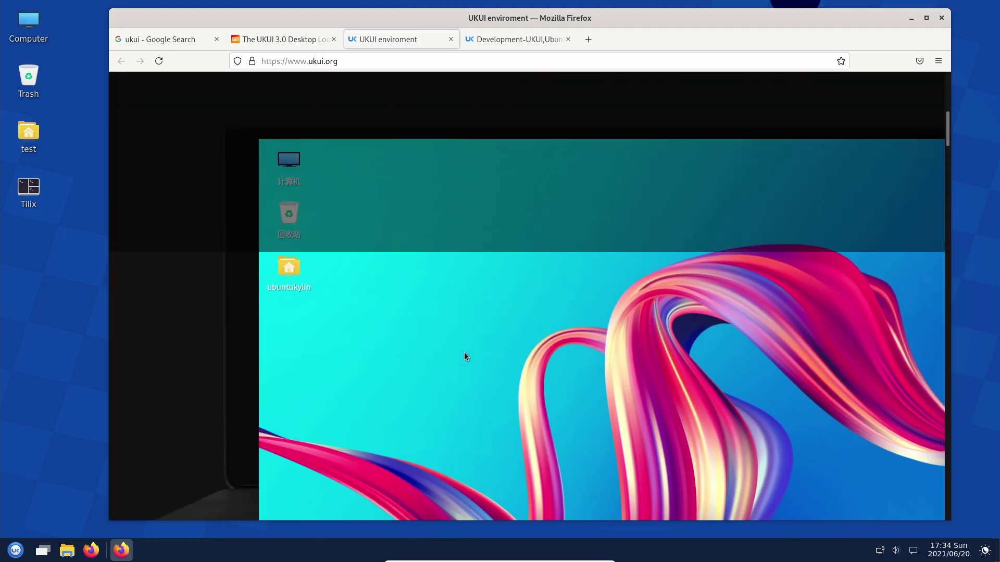
scroll(465, 356, up, 4)
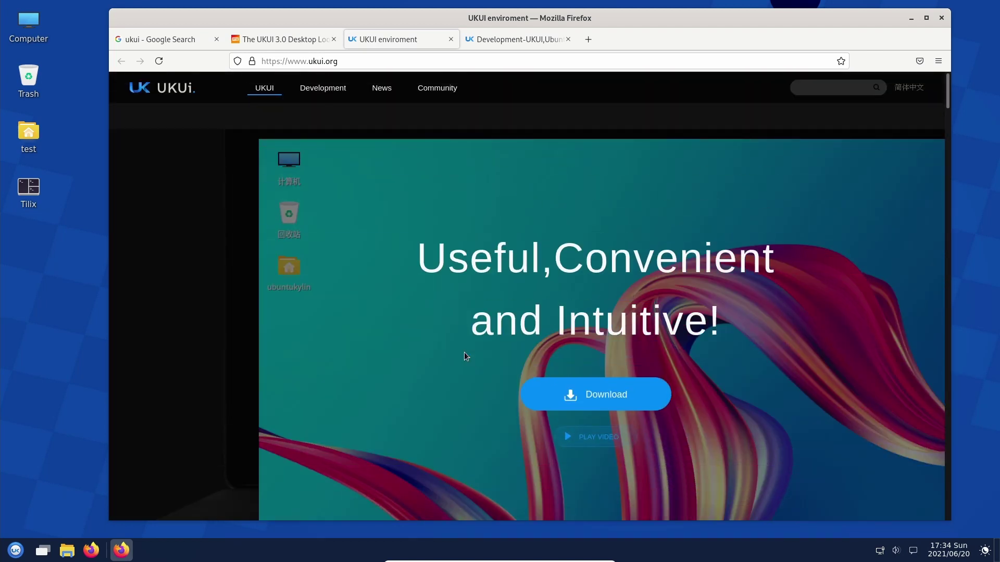
Step: Open the UKUI Development page and copy the Git URL from its Project source section
click(329, 94)
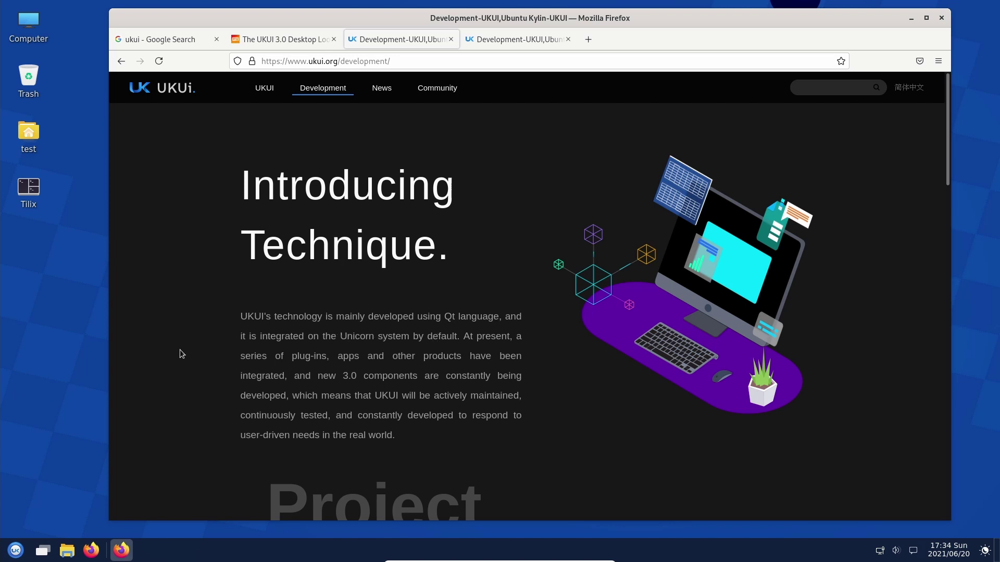
scroll(179, 353, down, 7)
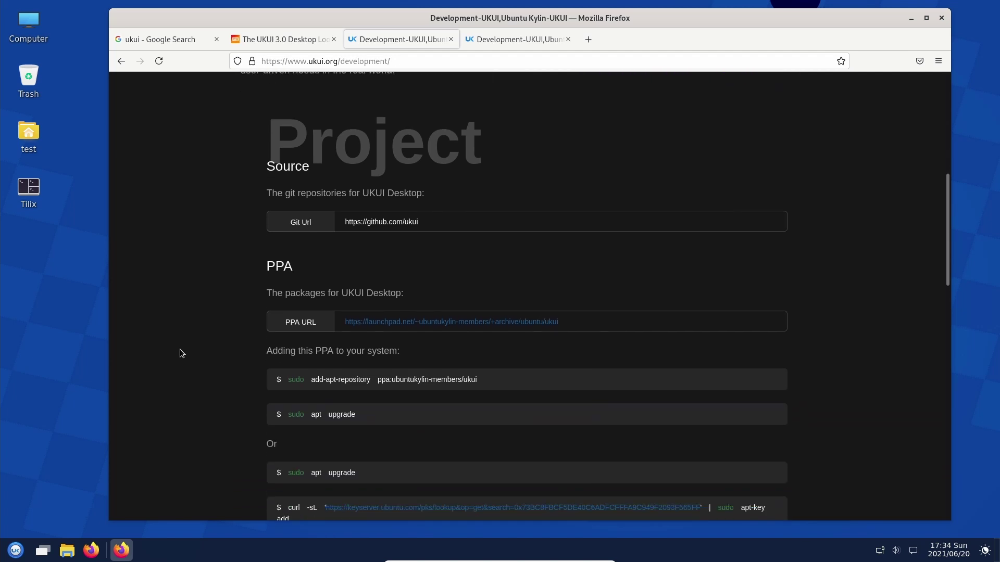
scroll(181, 353, down, 1)
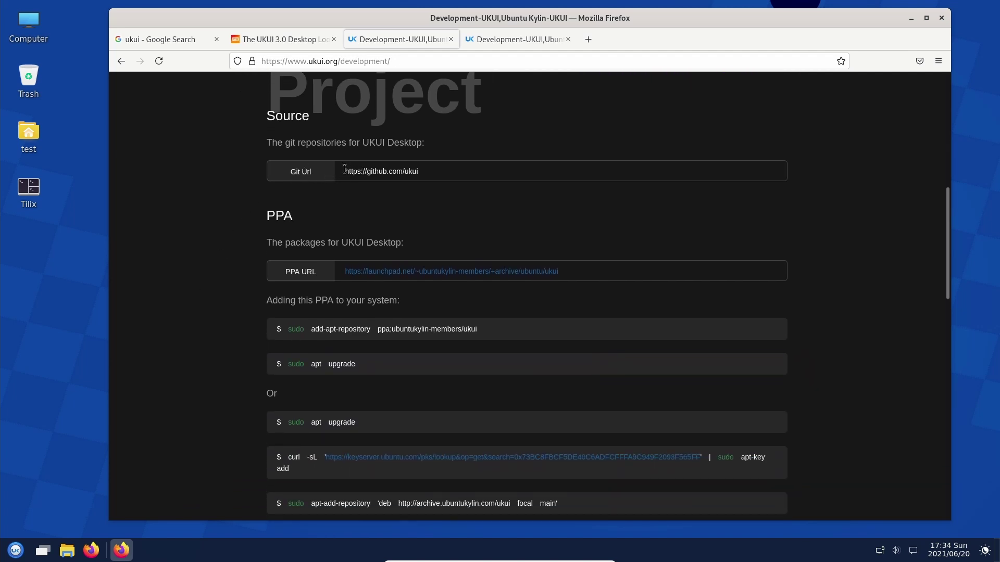
drag(346, 169, 416, 172)
key(ctrl+c)
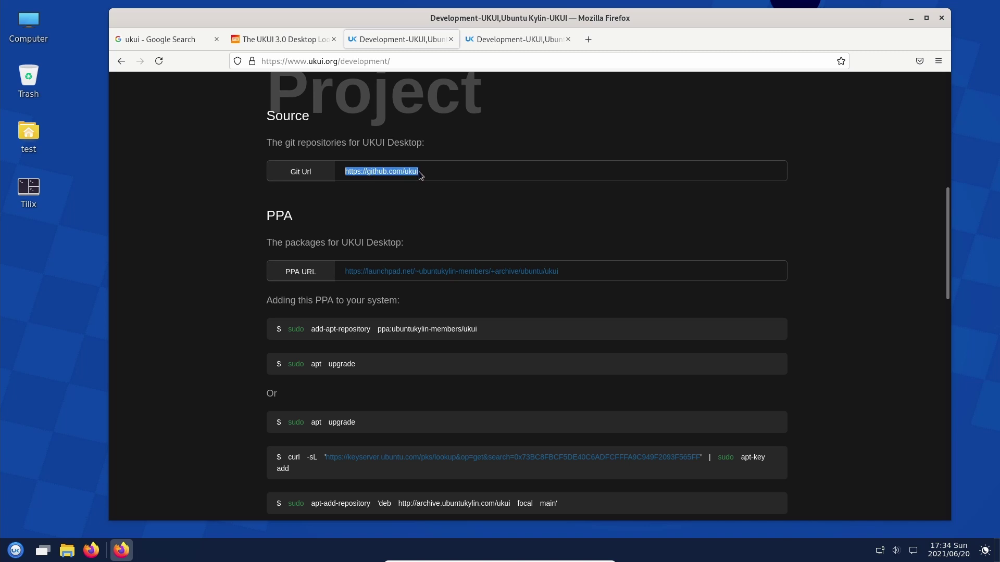
right_click(419, 173)
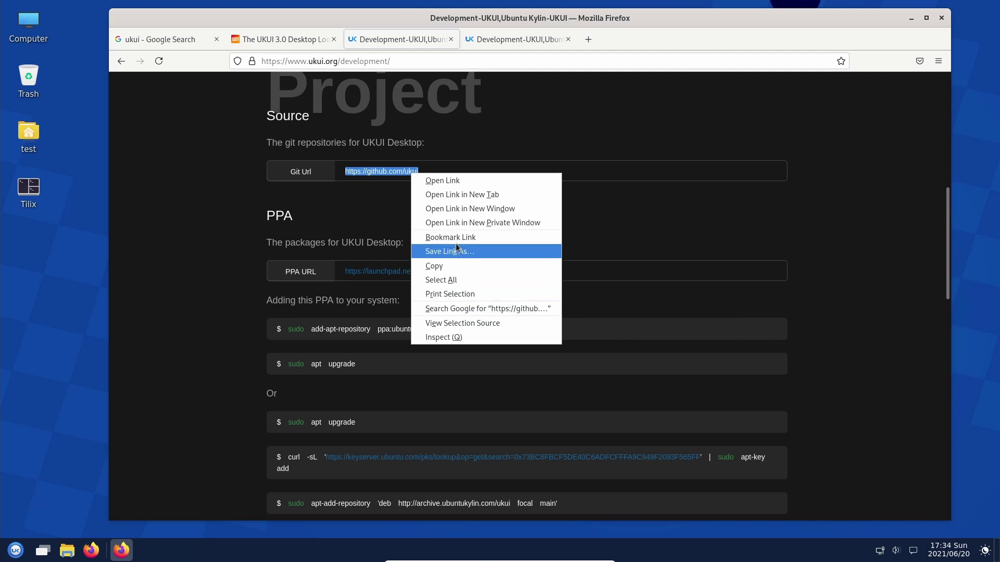
click(446, 264)
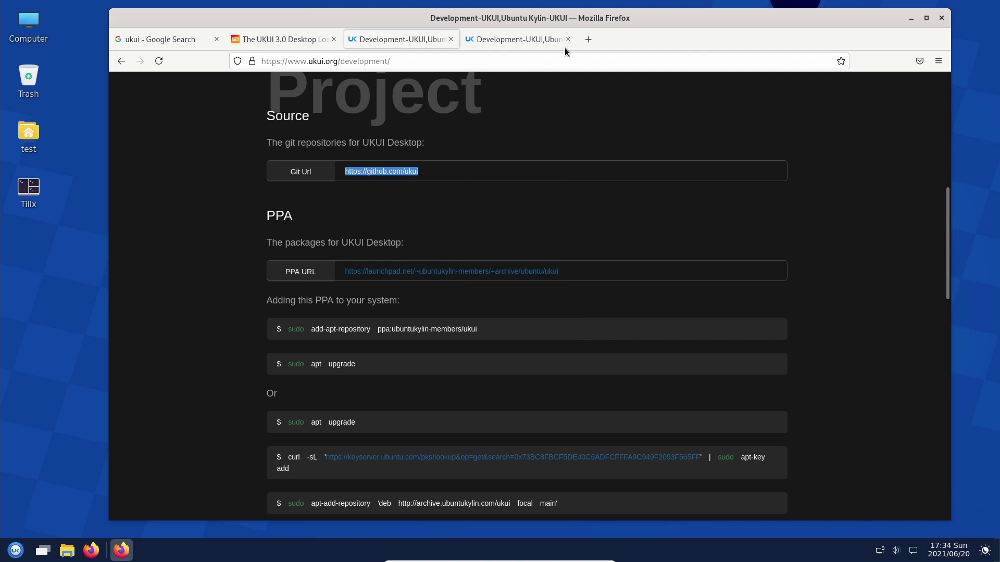
click(587, 40)
key(ctrl+v)
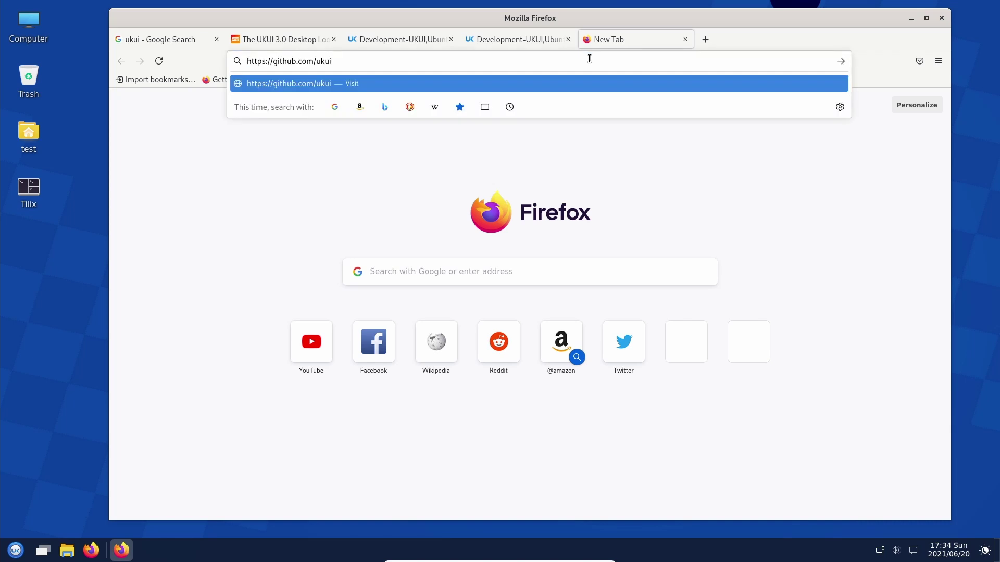
key(Return)
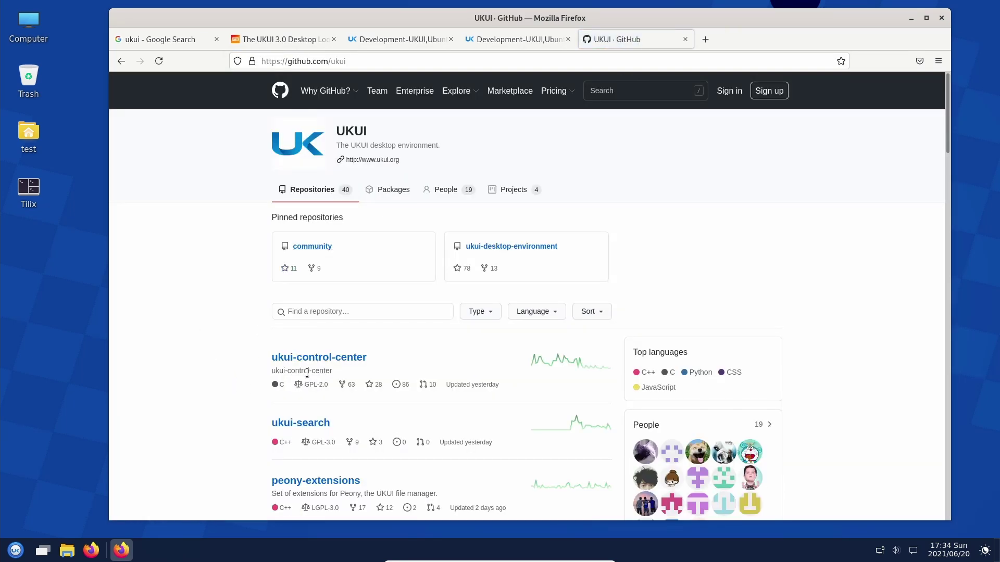
scroll(292, 423, down, 4)
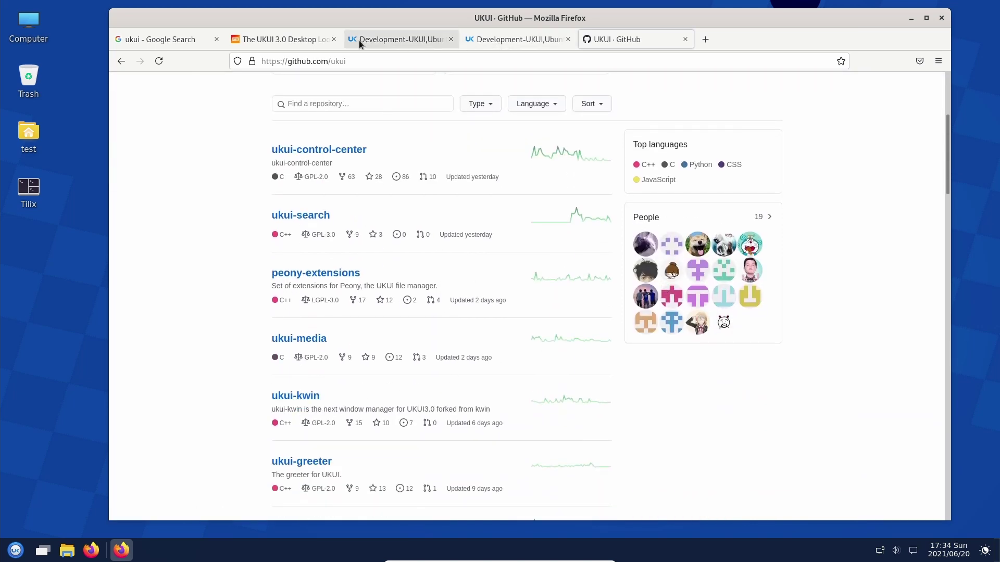
Step: Close the OMG! Ubuntu article tab
click(289, 43)
click(334, 39)
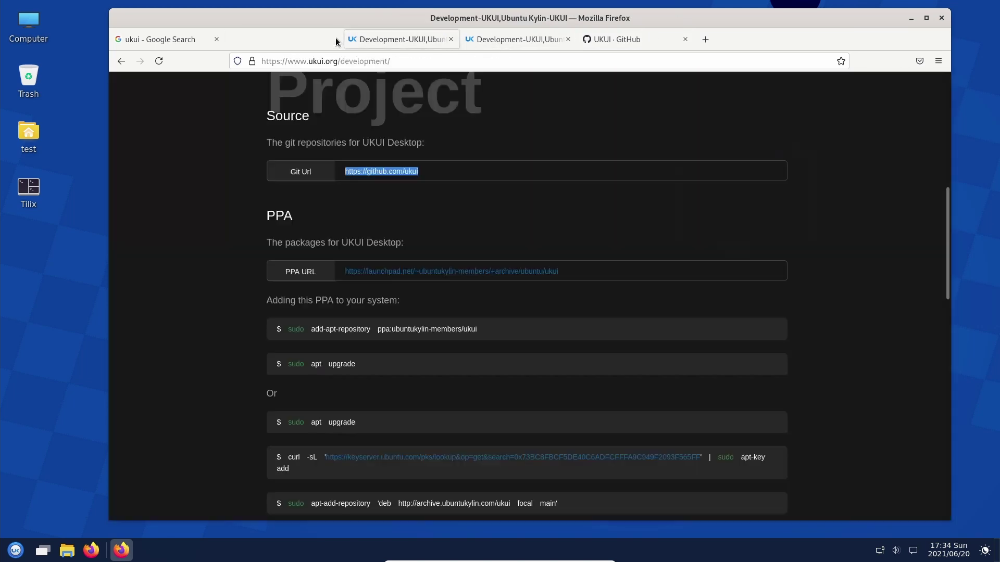
Step: Examine the PPA installation commands and the Technology section of the UKUI Development page, and return towards the page's beginning
scroll(214, 317, down, 3)
scroll(214, 319, down, 1)
scroll(230, 284, up, 1)
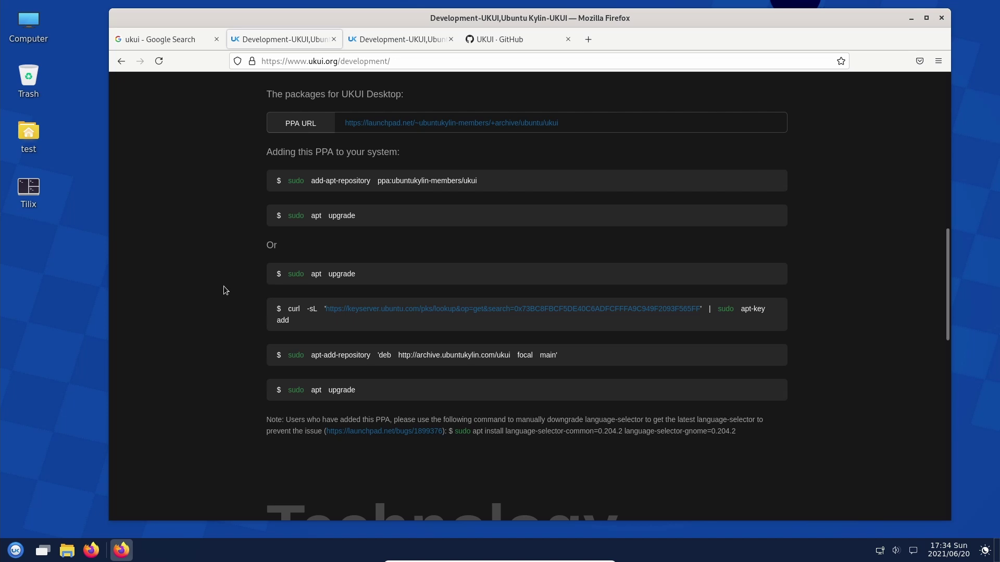
scroll(236, 293, down, 7)
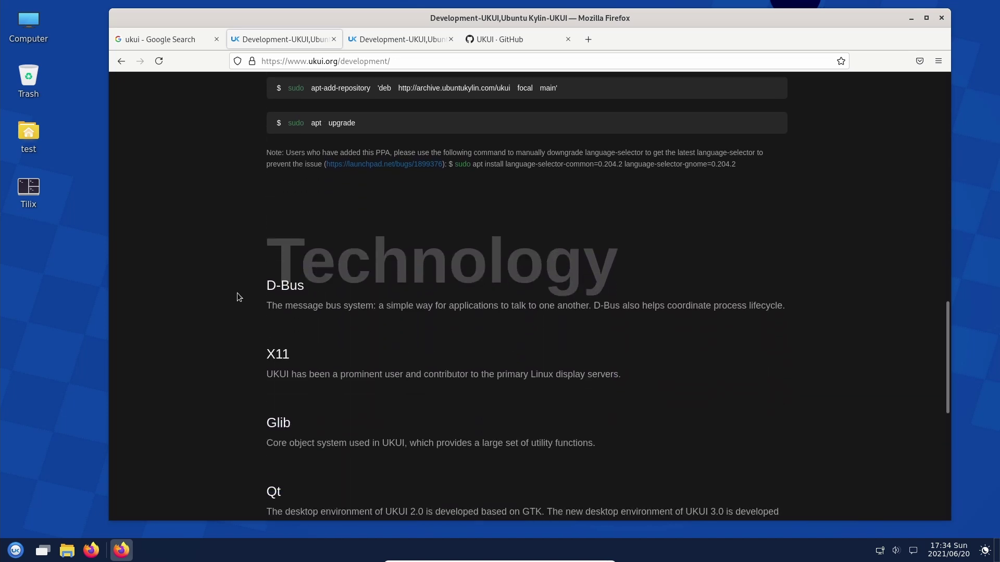
scroll(238, 296, down, 3)
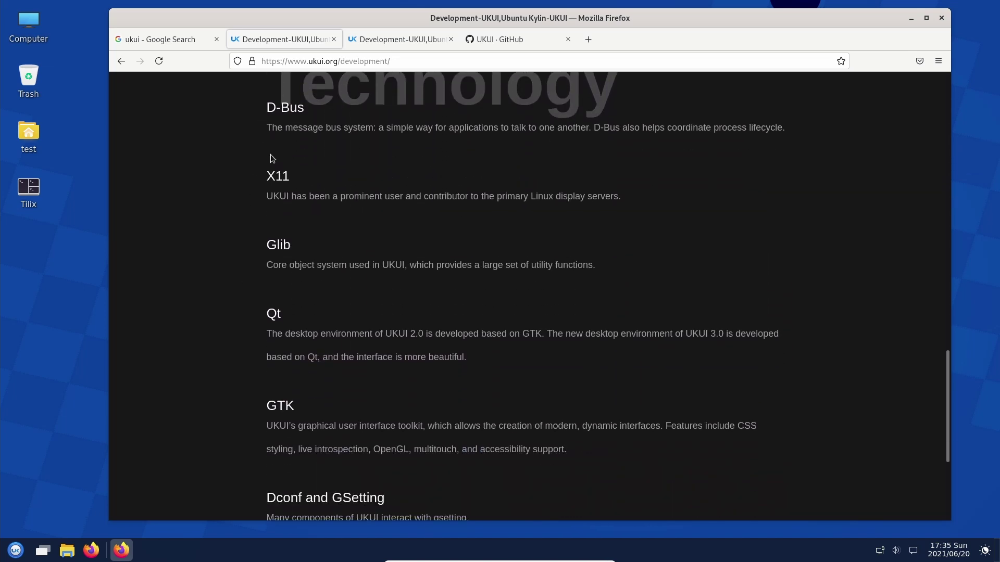
scroll(246, 328, down, 5)
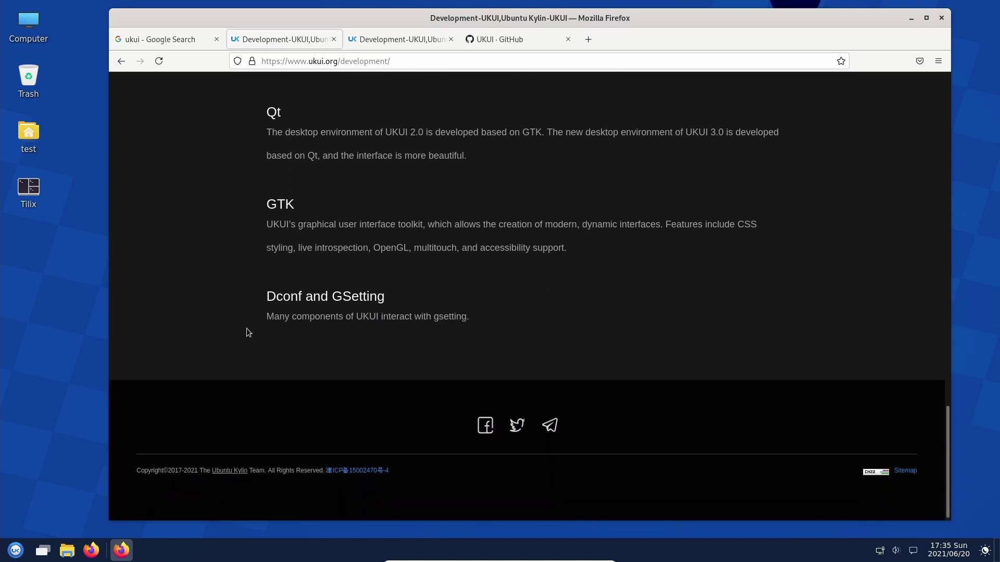
scroll(246, 327, up, 5)
scroll(247, 331, up, 20)
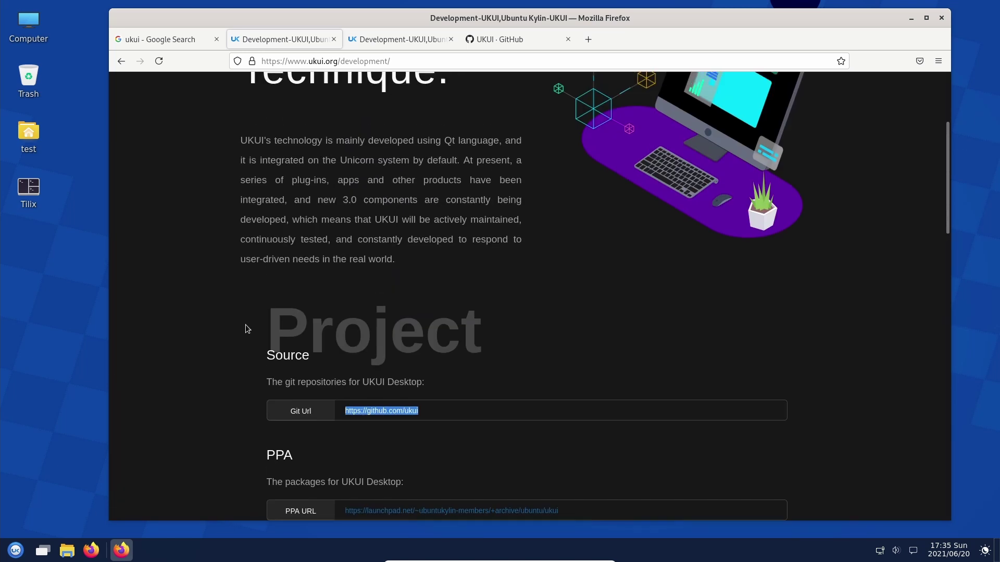
Step: Open the UKUI News page and look through its first page of articles
click(387, 91)
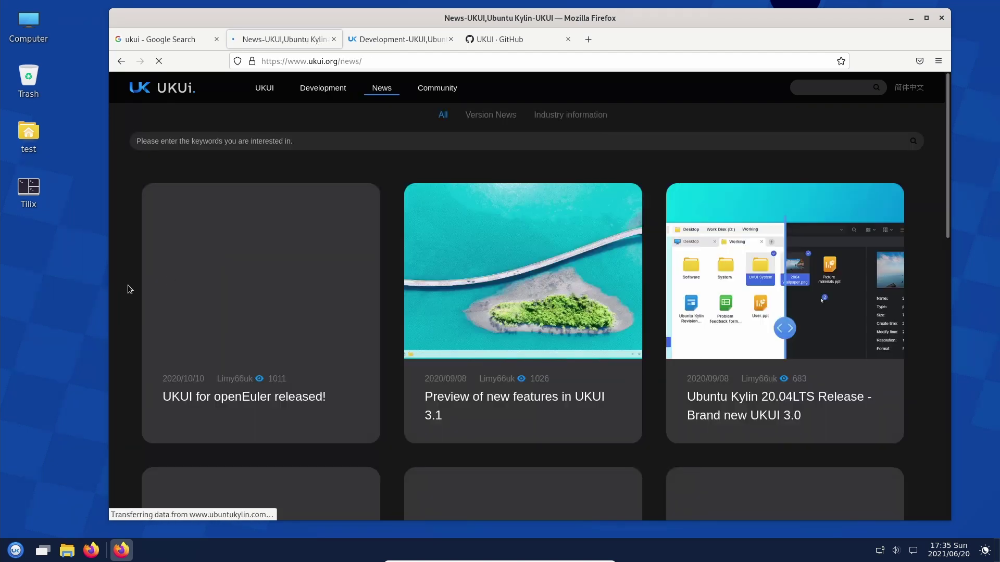
scroll(125, 286, down, 2)
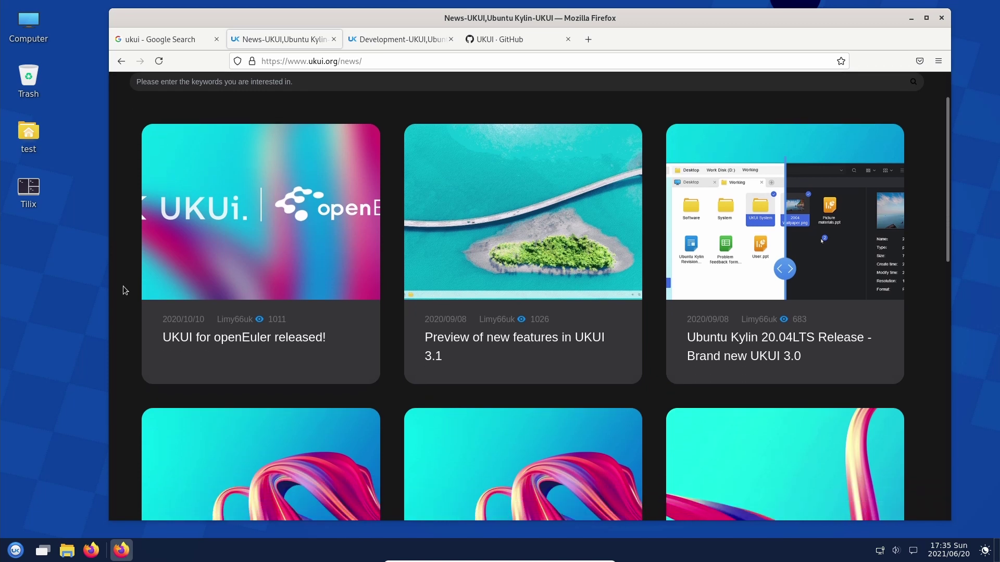
scroll(125, 290, down, 5)
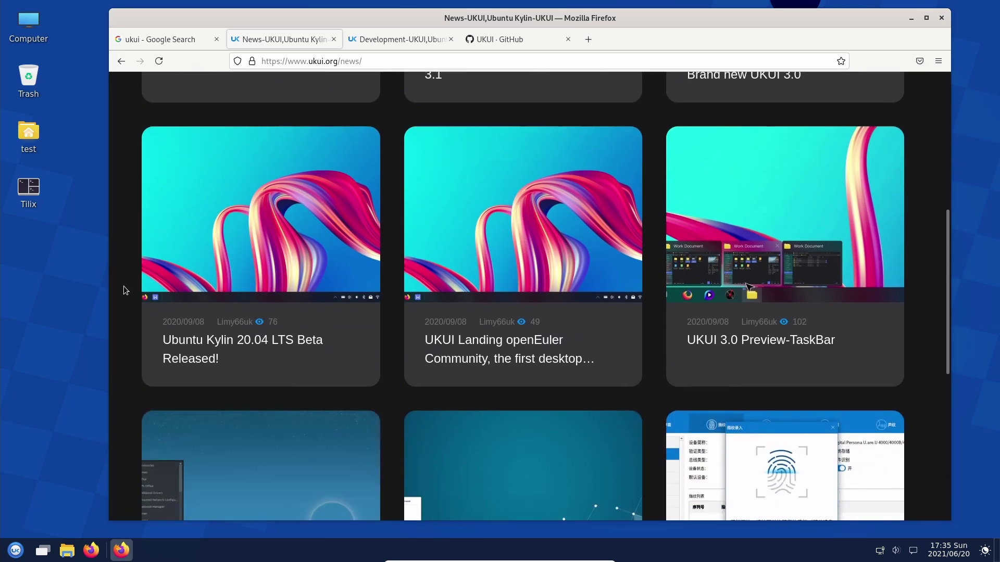
scroll(124, 286, down, 2)
scroll(125, 286, down, 5)
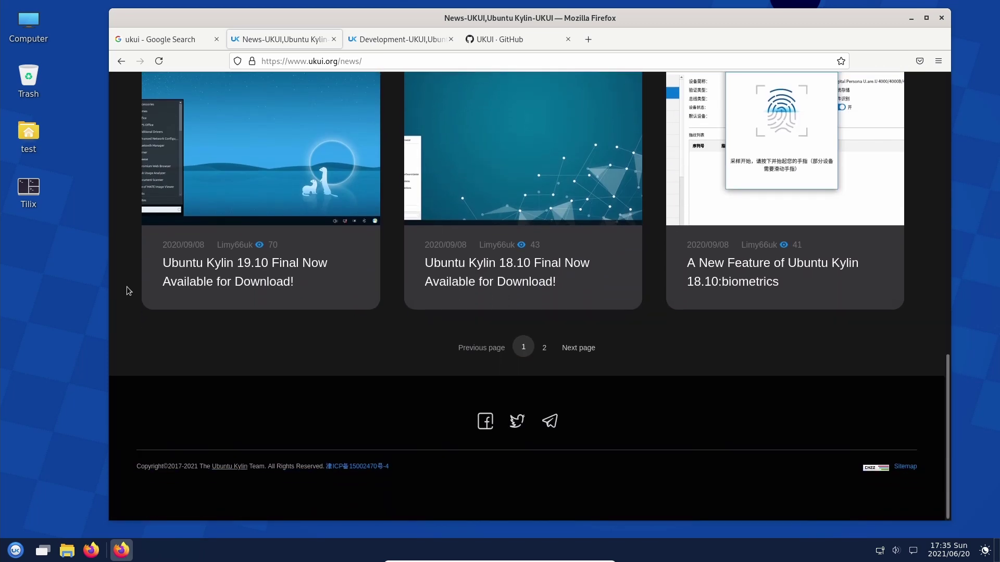
scroll(127, 286, up, 10)
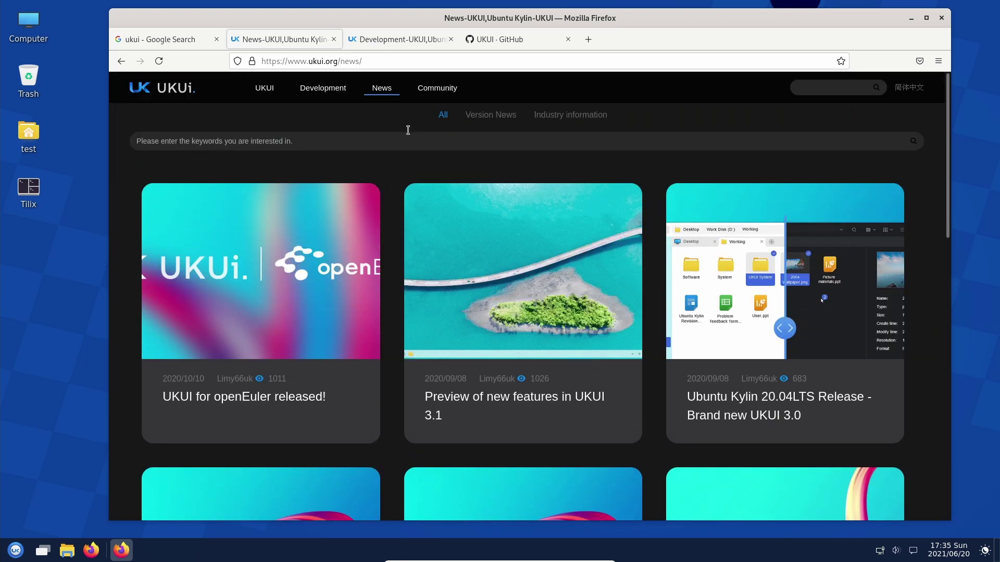
Step: Close the duplicate UKUI Development tab
click(403, 41)
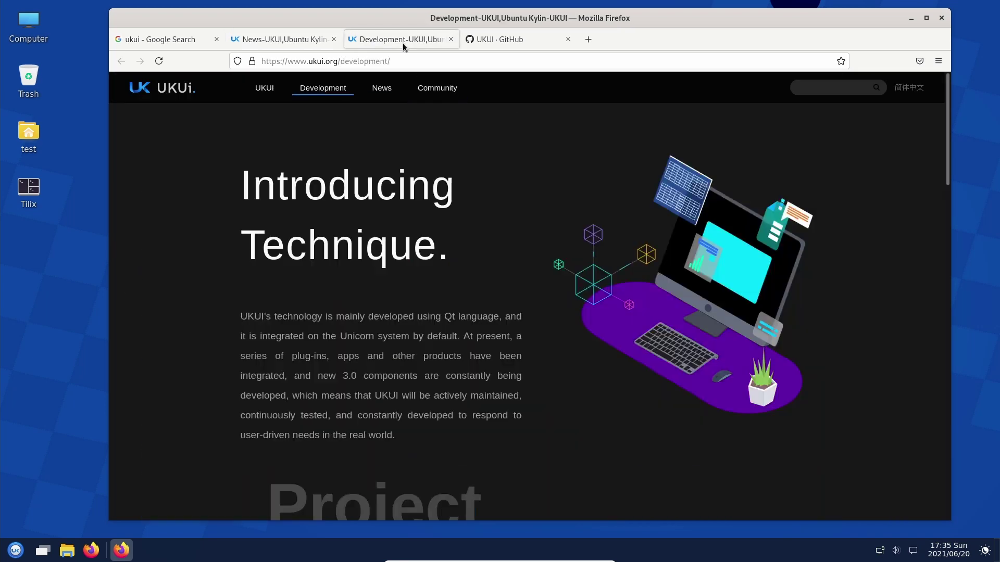
click(451, 39)
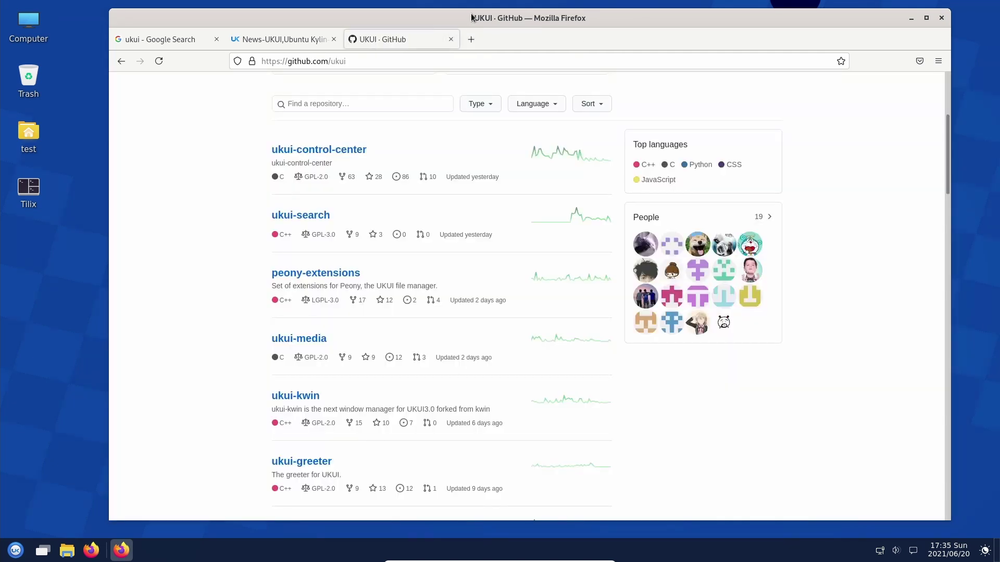
drag(471, 18, 471, 15)
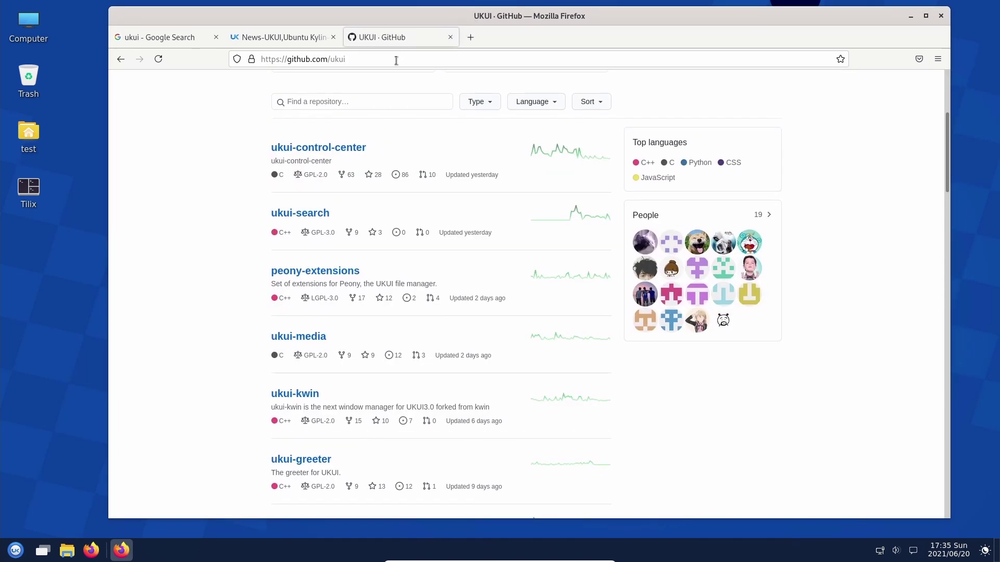
Step: From the UKUI News page, open the article "Ubuntu Kylin 20.04LTS Release - Brand new UKUI 3.0" in a new tab and display it
click(276, 44)
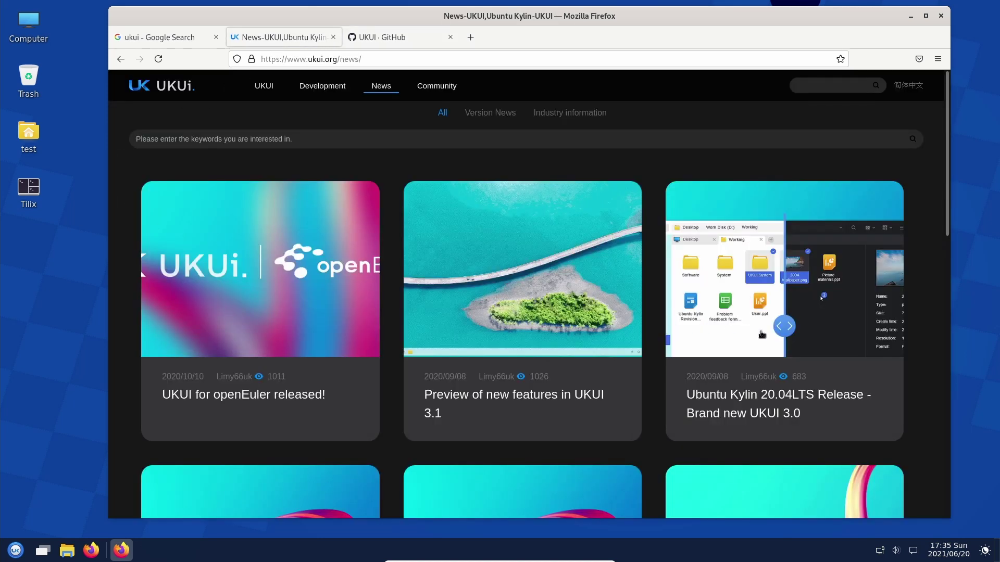
middle_click(766, 401)
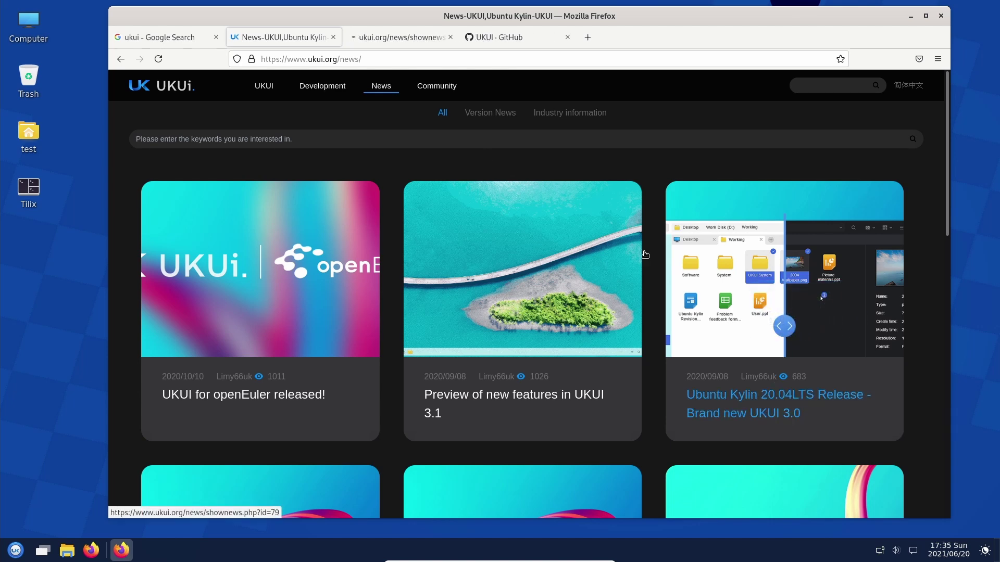
click(399, 45)
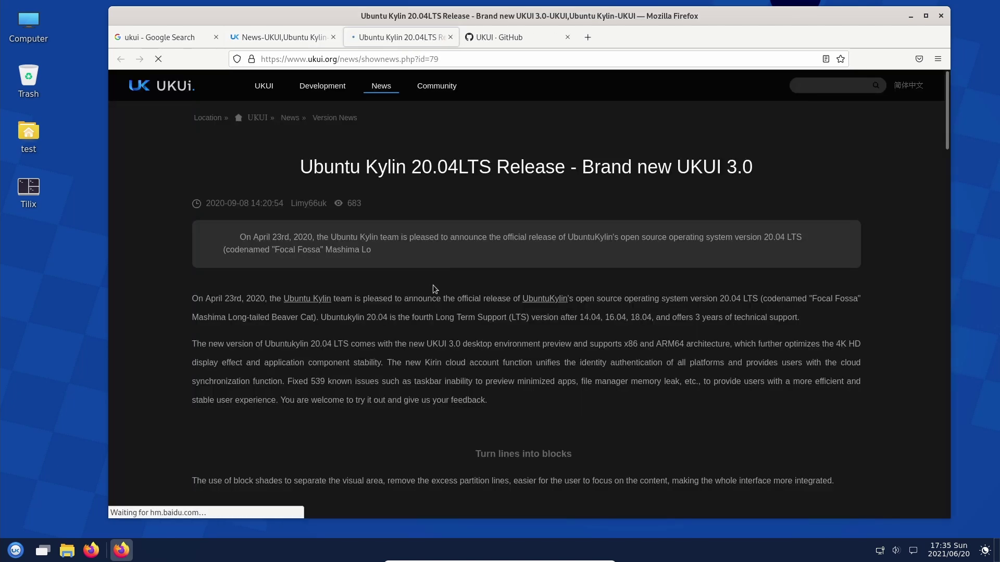
Step: Read through the UKUI 3.0 release article from the block-based design section to the upgrade commands at its end
scroll(189, 328, down, 6)
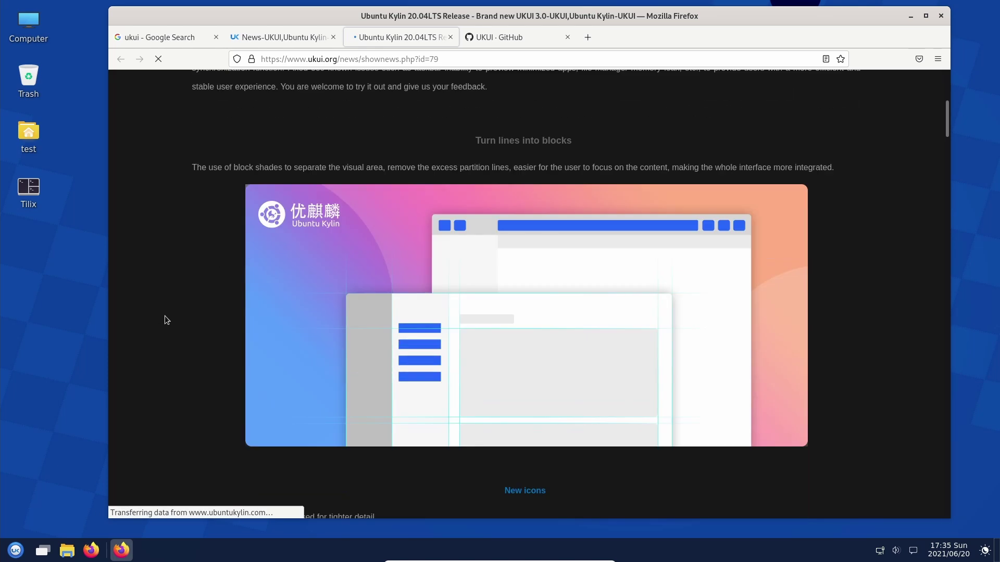
scroll(165, 320, down, 6)
scroll(167, 319, down, 9)
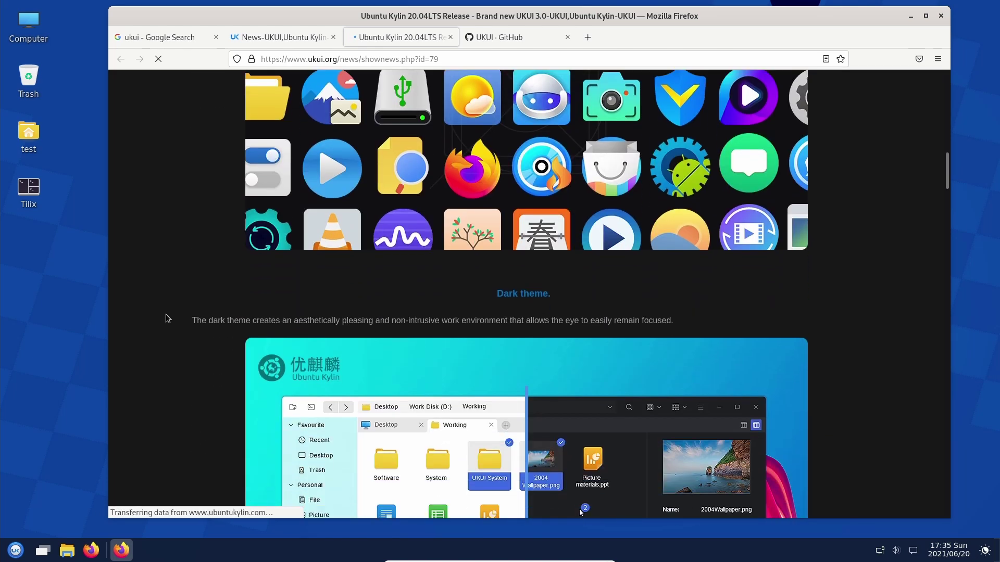
scroll(165, 314, down, 2)
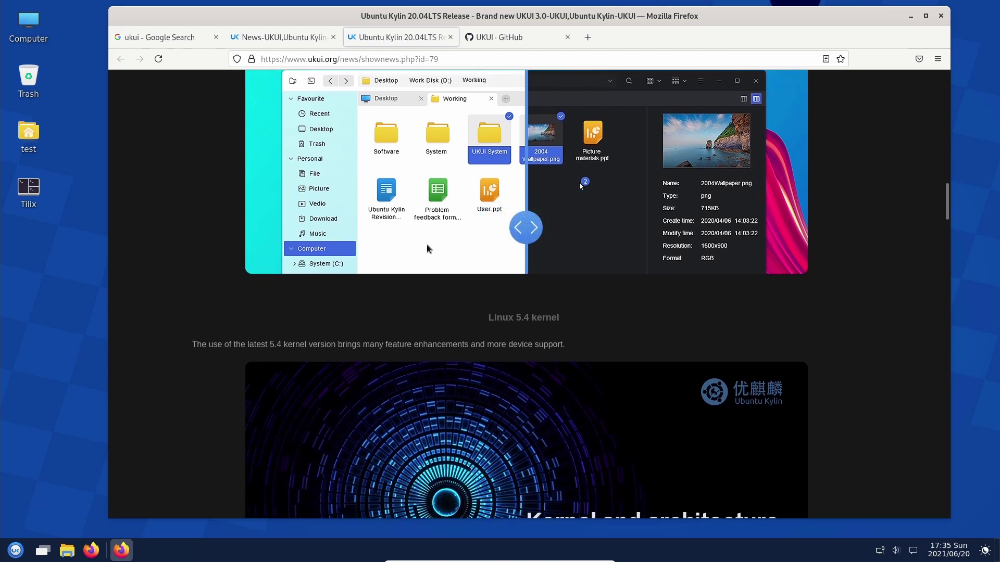
scroll(214, 244, down, 8)
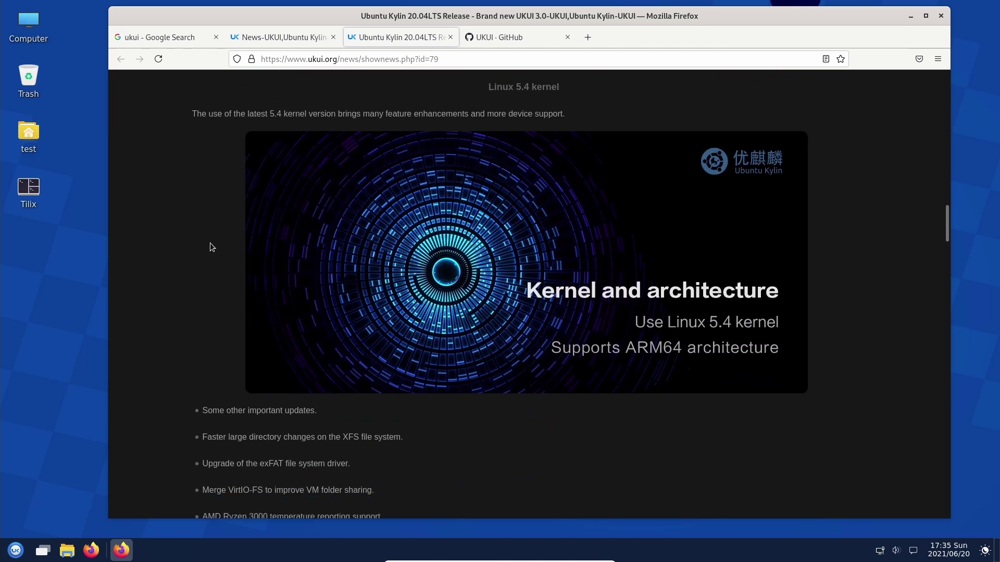
scroll(162, 253, down, 10)
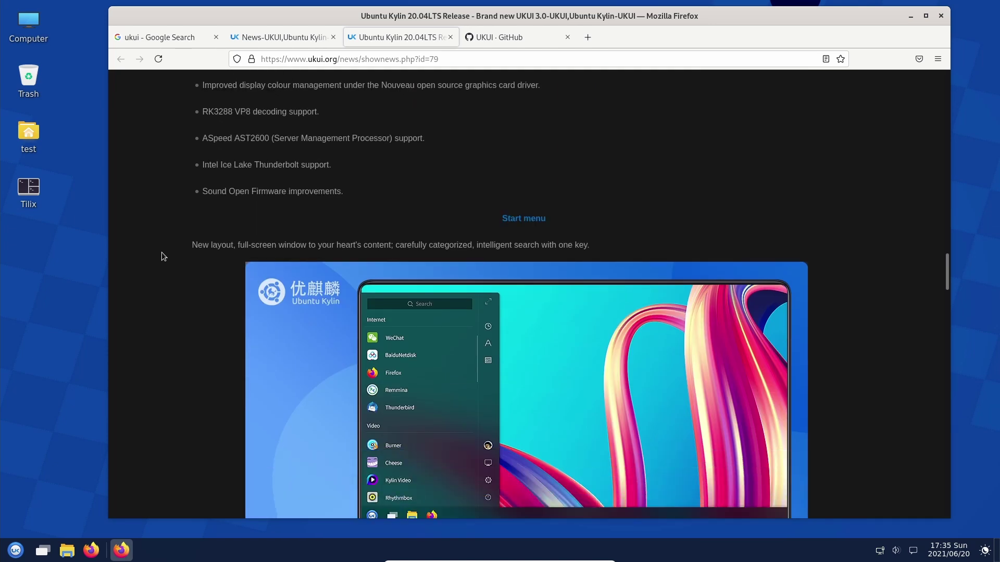
scroll(162, 252, down, 4)
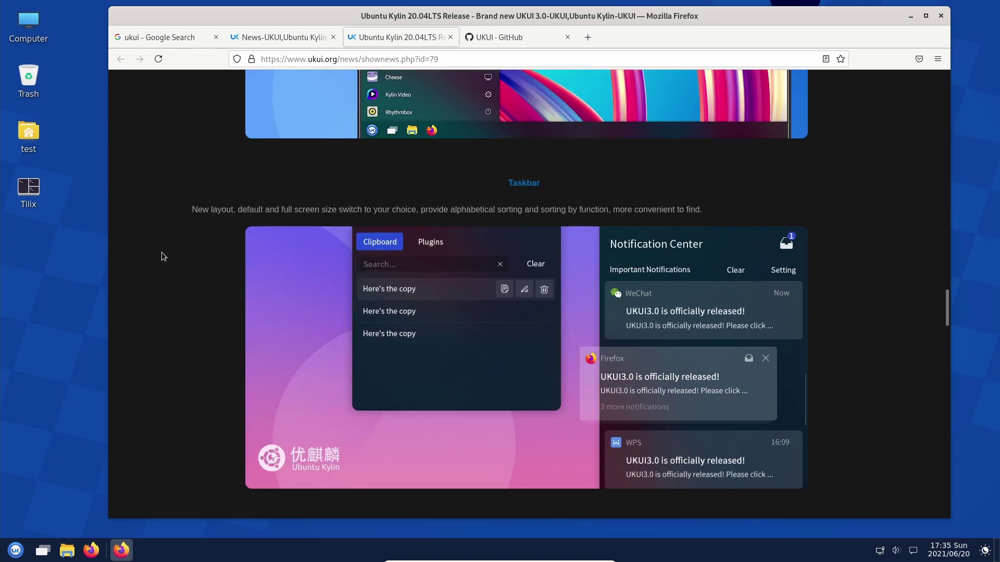
scroll(161, 252, down, 4)
scroll(161, 257, down, 12)
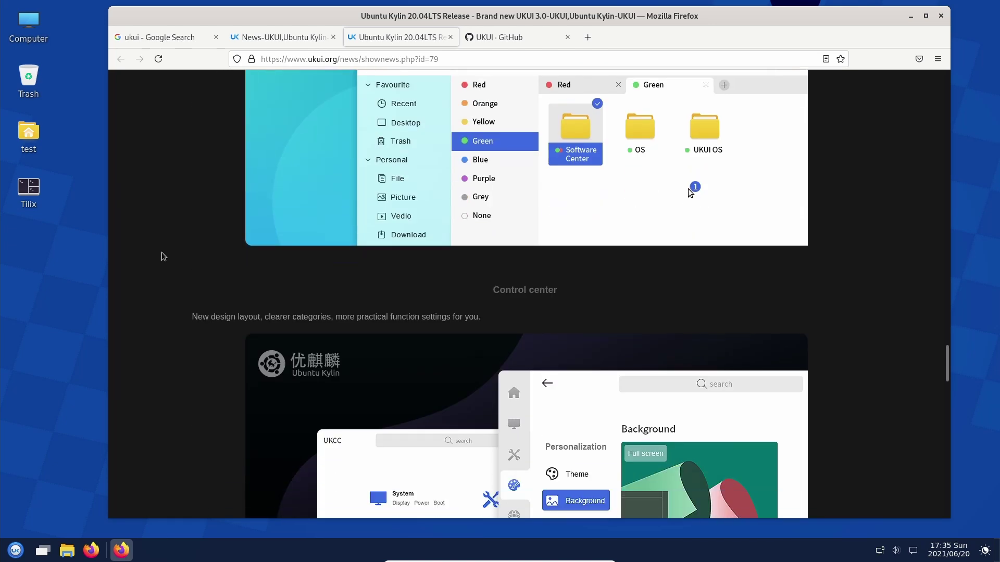
scroll(161, 256, down, 4)
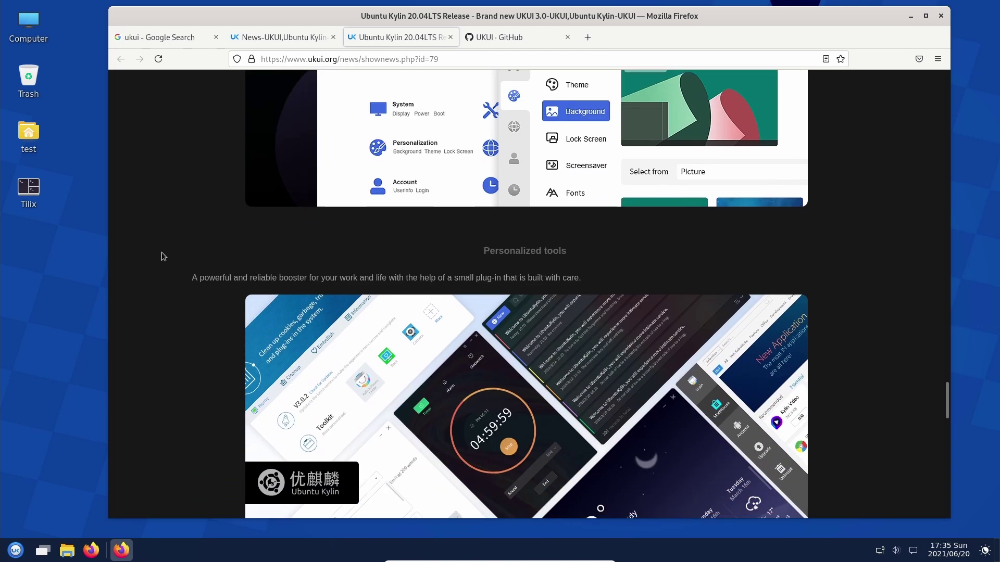
scroll(162, 256, down, 3)
scroll(161, 257, down, 8)
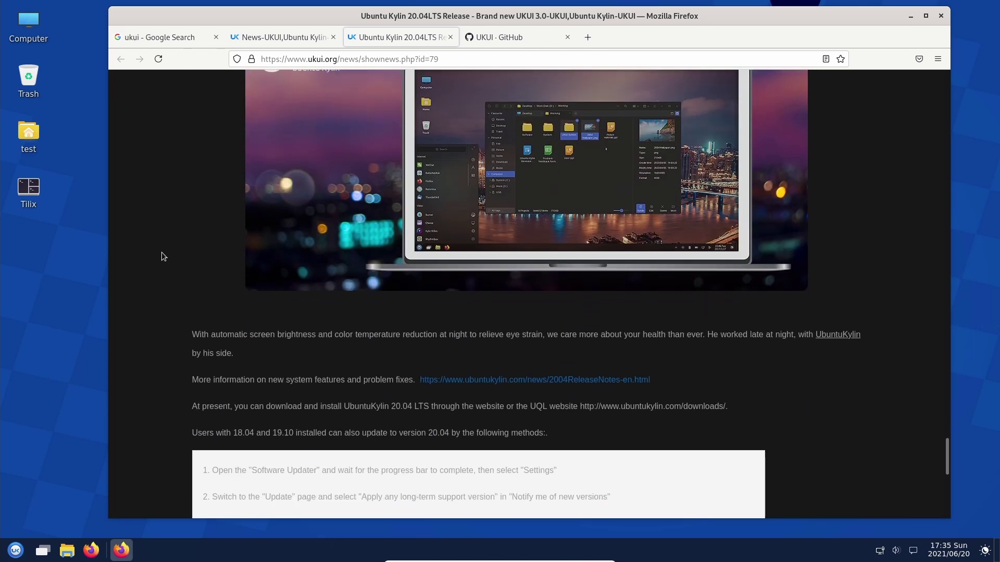
scroll(162, 254, down, 4)
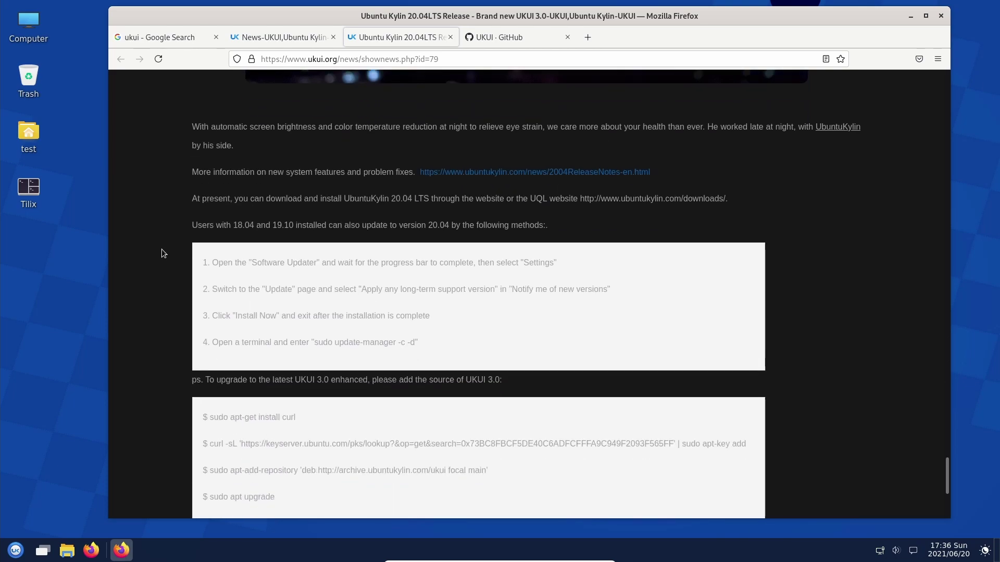
scroll(162, 253, down, 5)
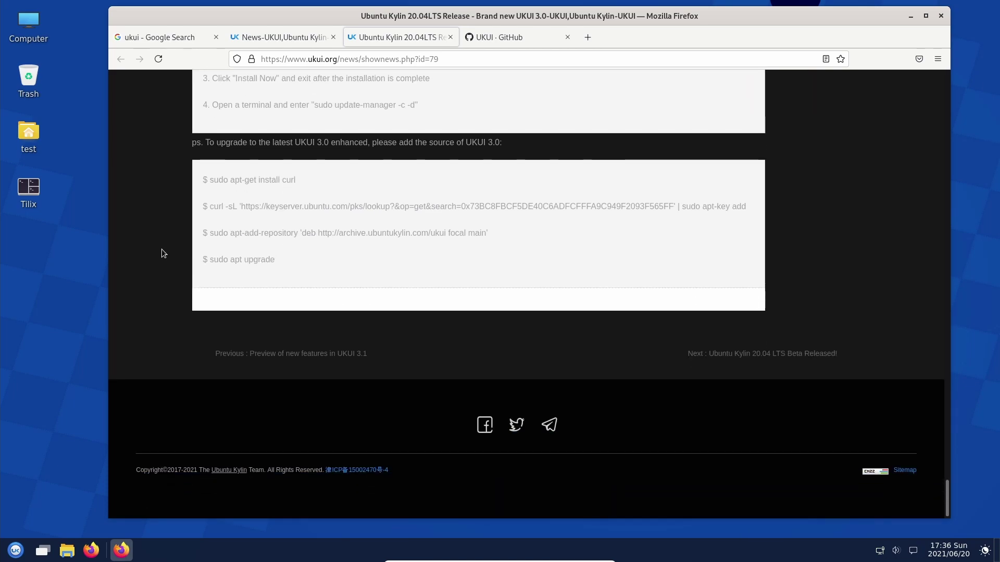
Step: Review the article's feature sections in reverse, including Start menu, Linux 5.4 kernel, Dark theme and New icons, back to its title
scroll(162, 253, up, 5)
scroll(161, 254, up, 12)
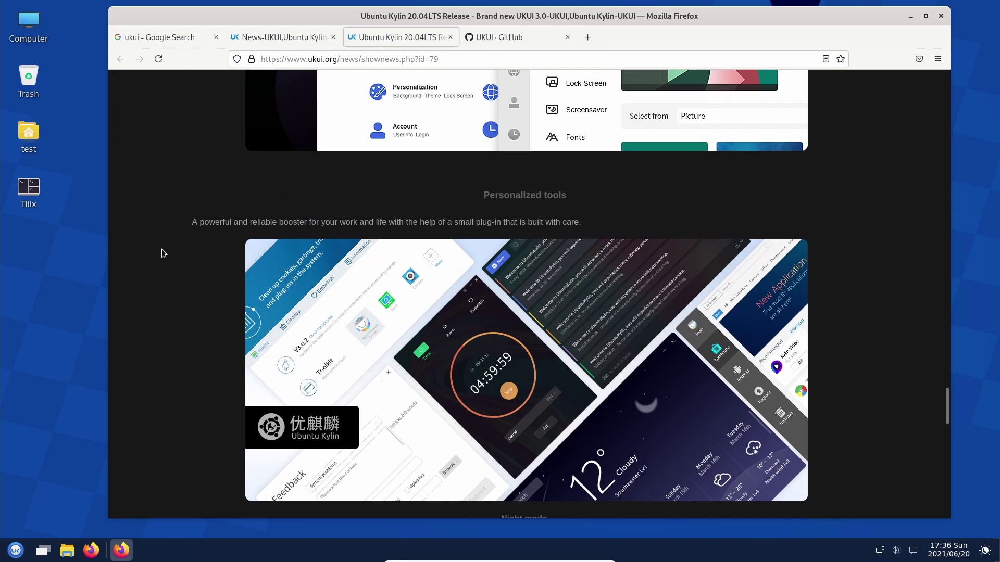
scroll(162, 254, up, 10)
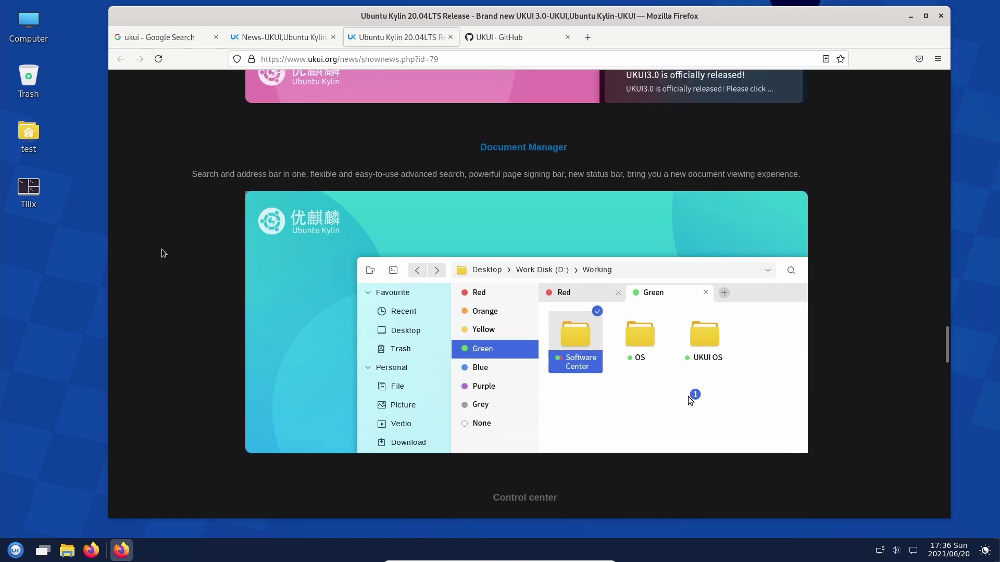
scroll(162, 254, up, 4)
scroll(161, 254, up, 10)
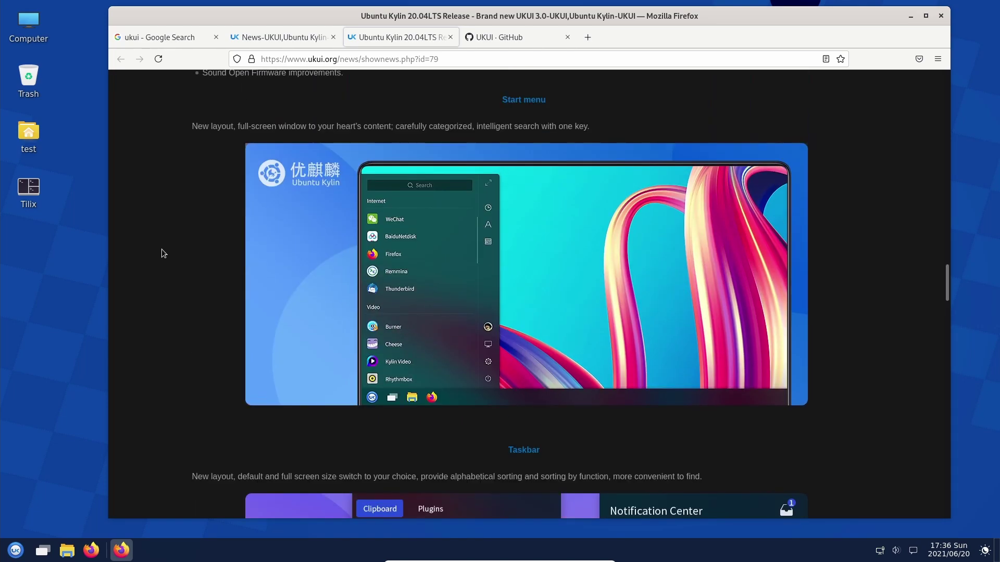
scroll(161, 253, up, 1)
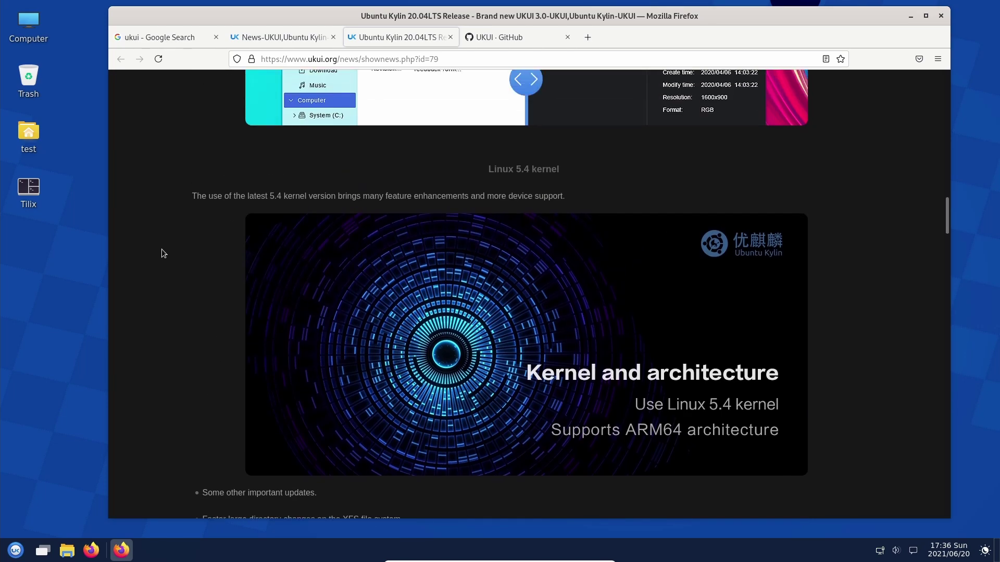
scroll(161, 254, up, 1)
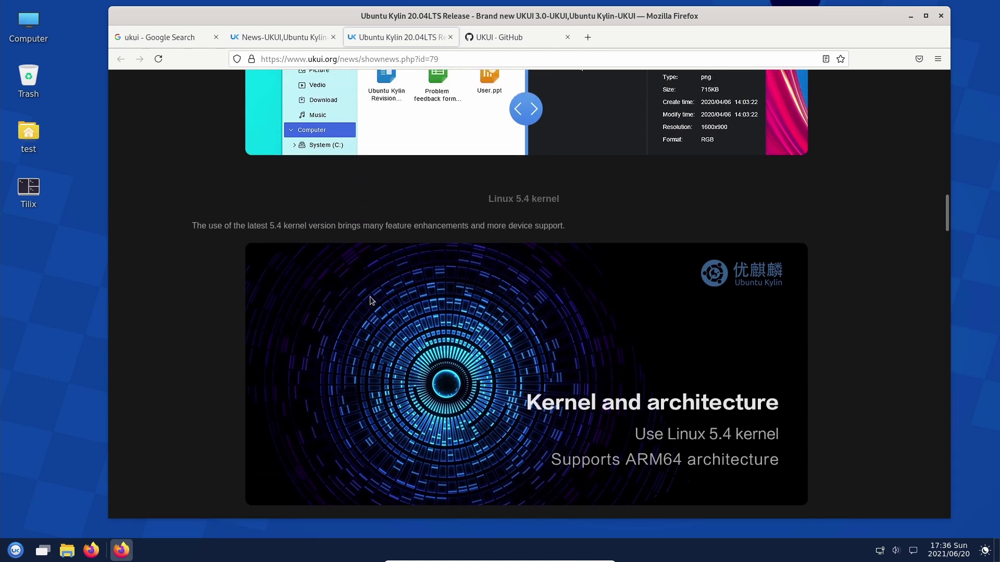
scroll(205, 244, up, 6)
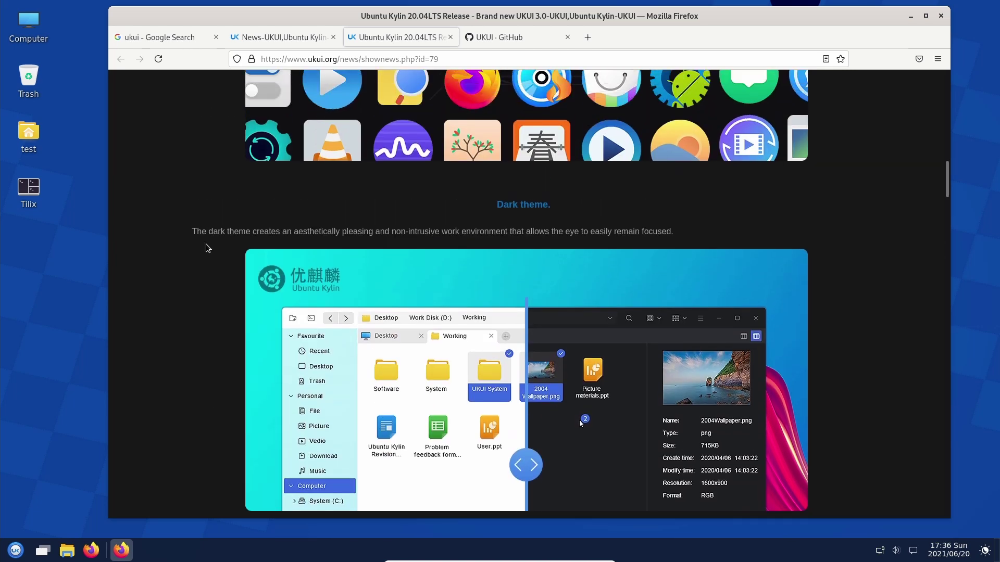
scroll(205, 243, up, 6)
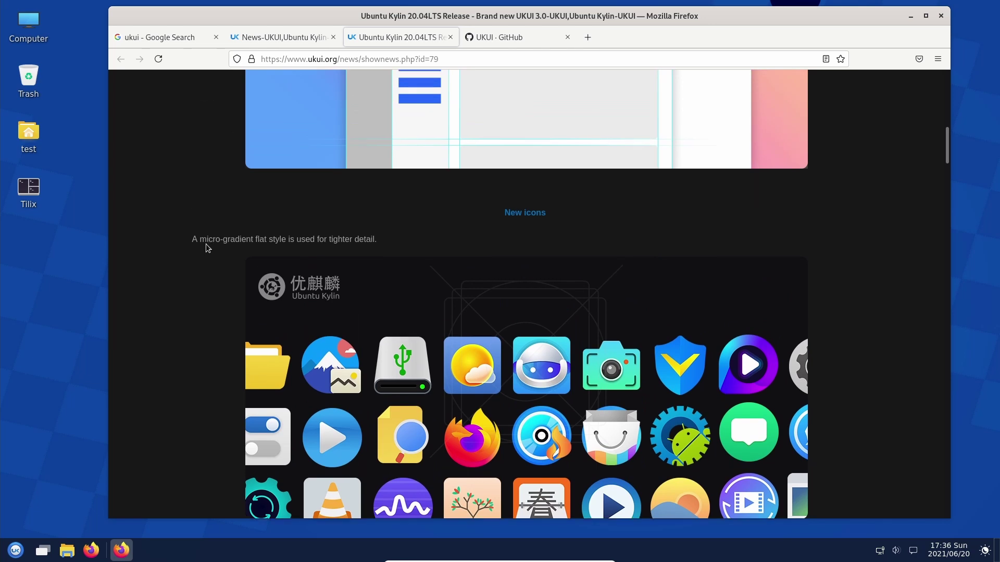
scroll(206, 245, up, 5)
scroll(207, 248, up, 6)
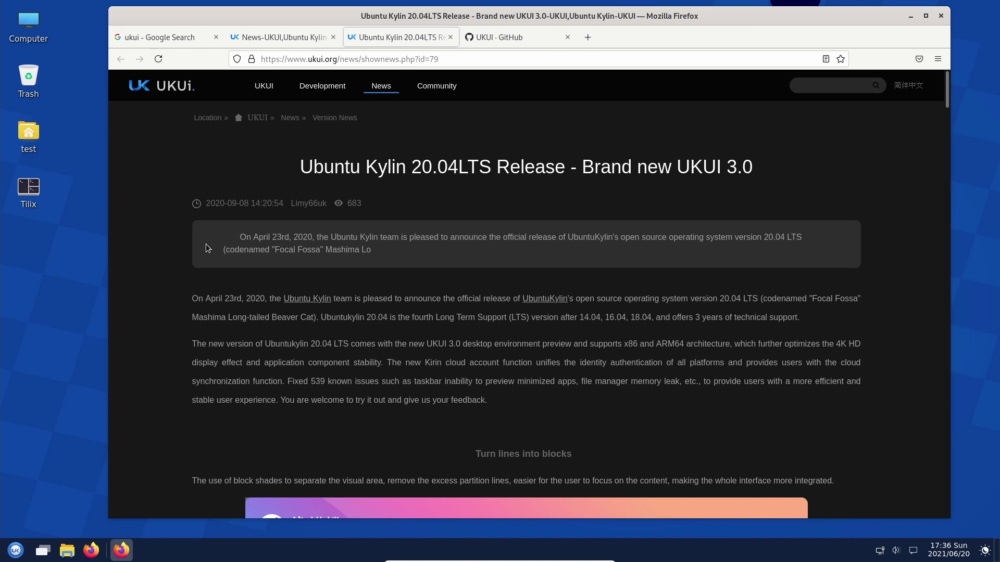
Step: Return to the UKUI GitHub page and look over its repository list, main languages and pinned repositories
click(514, 38)
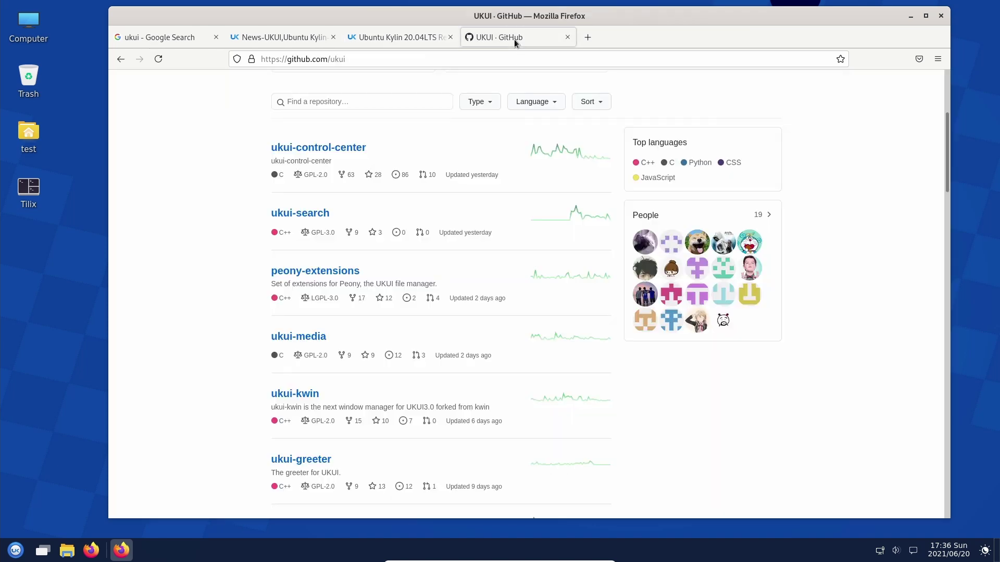
scroll(530, 324, down, 5)
scroll(530, 323, up, 6)
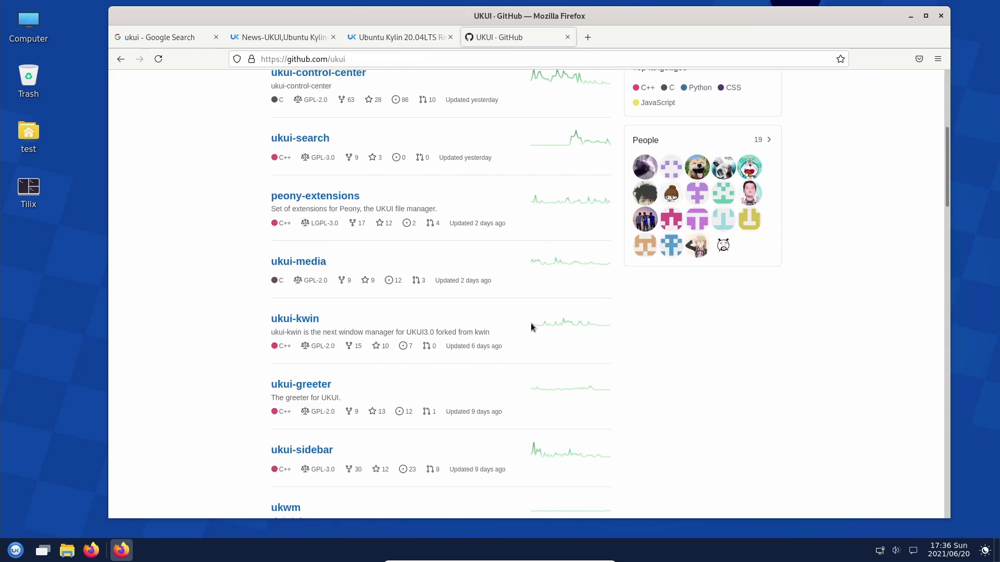
scroll(530, 323, down, 5)
scroll(530, 323, up, 8)
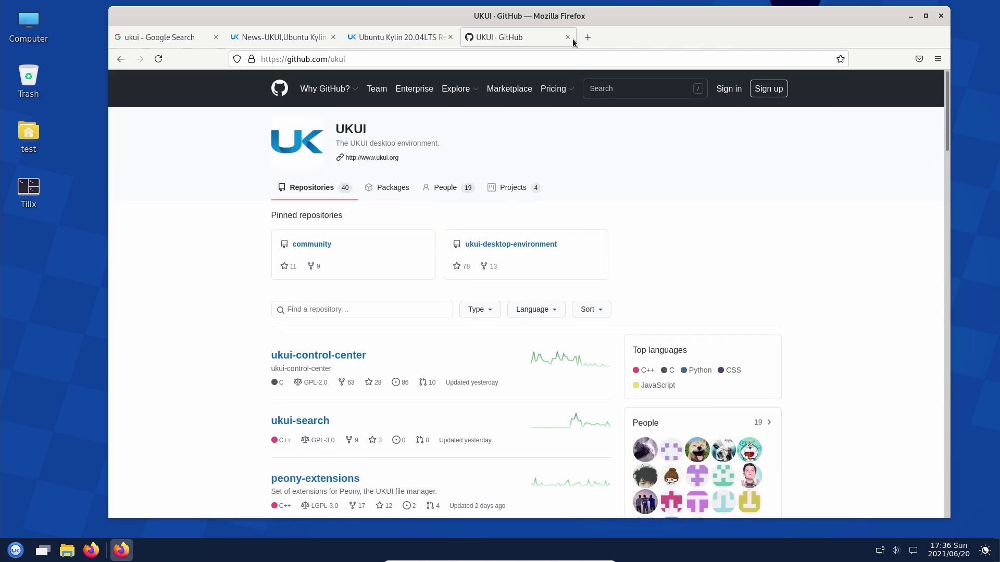
Step: Close the UKUI GitHub, UKUI 3.0 release article and UKUI News tabs, keeping only the Google search results
click(568, 37)
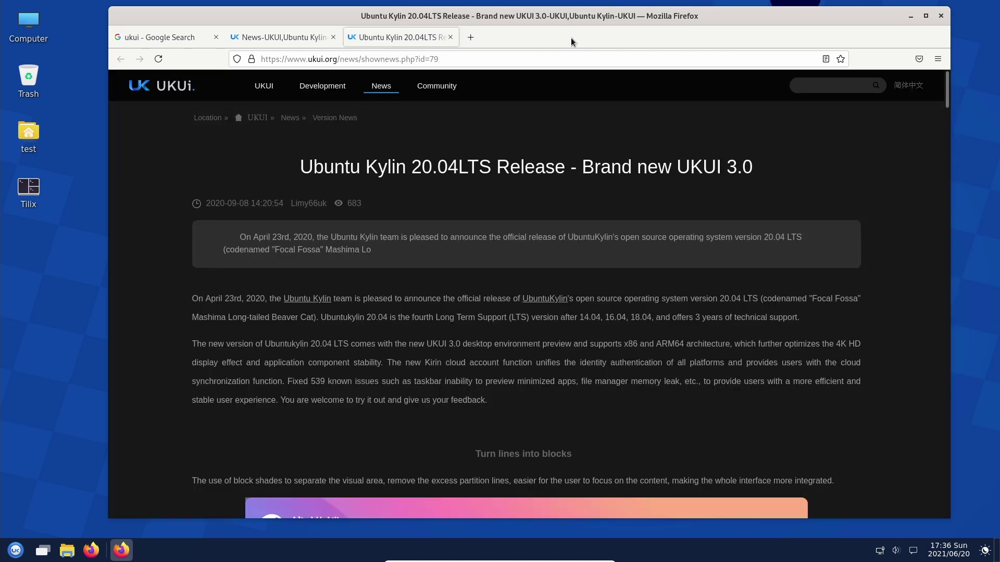
click(451, 37)
click(334, 38)
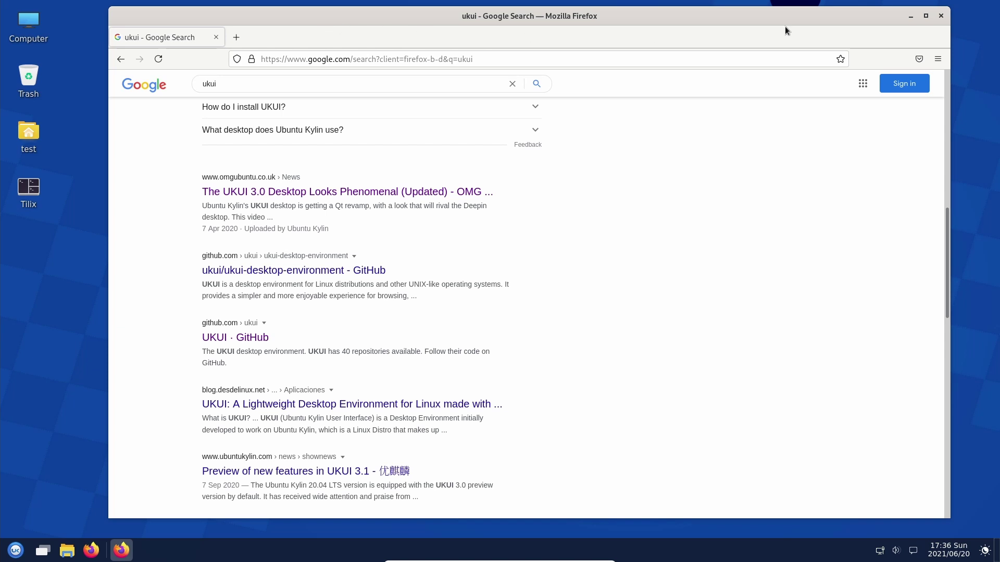
Step: Minimize the Firefox window, display its thumbnail preview and restore the window from it
click(911, 16)
mouse_move(119, 557)
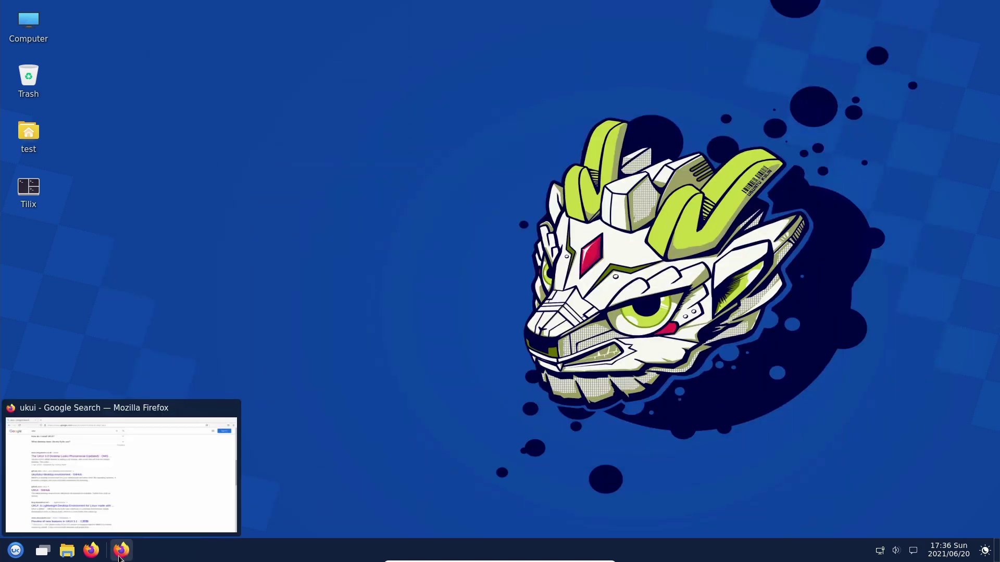
click(139, 520)
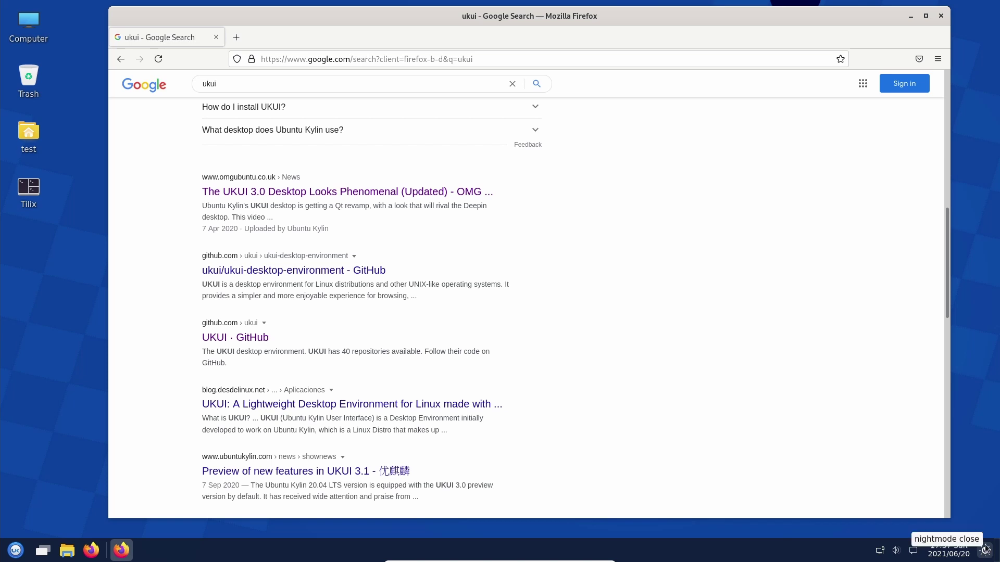
Step: View the desktop calendar, and inspect the date and Area pages of the Time and Date Setting before closing it
click(952, 550)
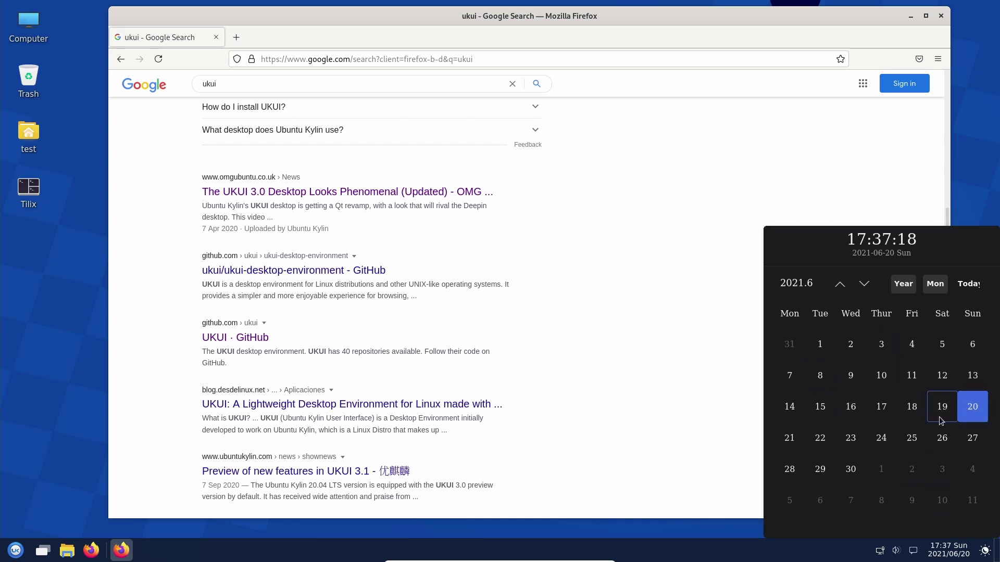
click(948, 551)
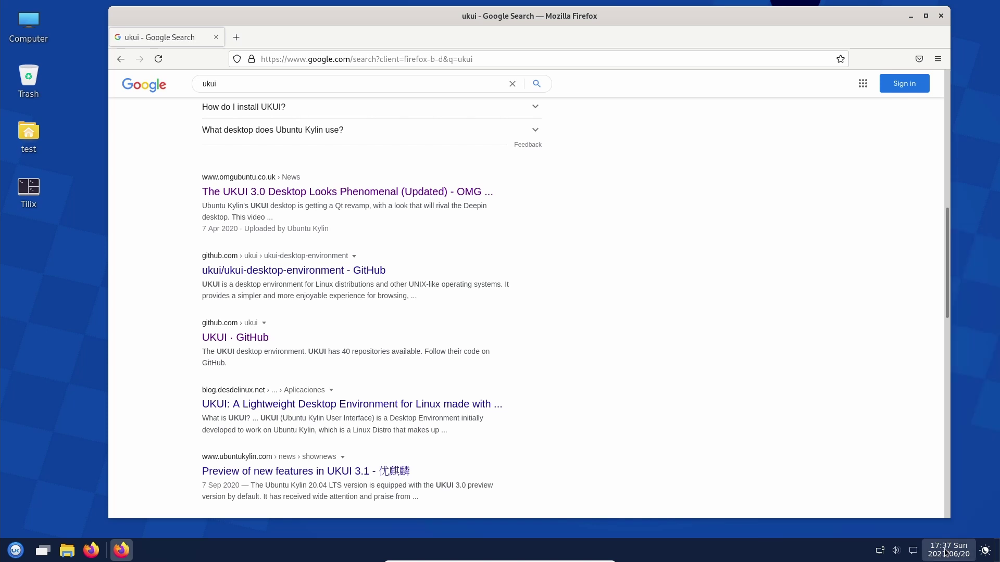
right_click(947, 553)
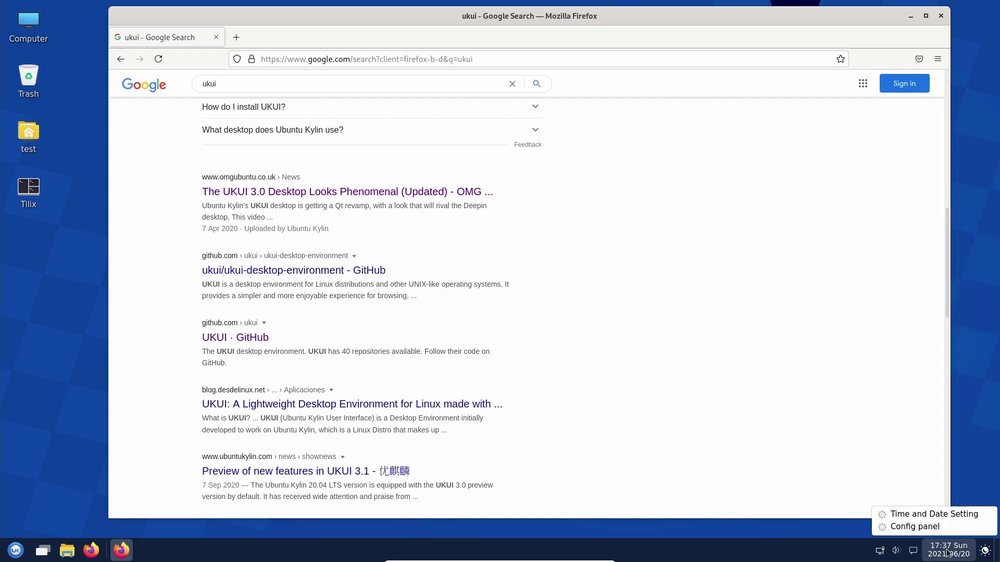
click(938, 512)
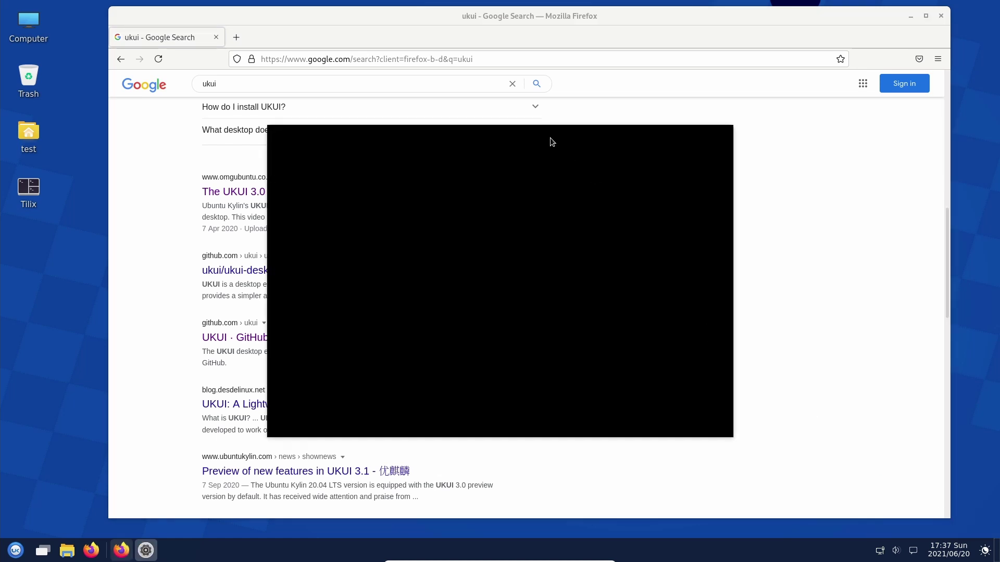
drag(402, 147, 386, 117)
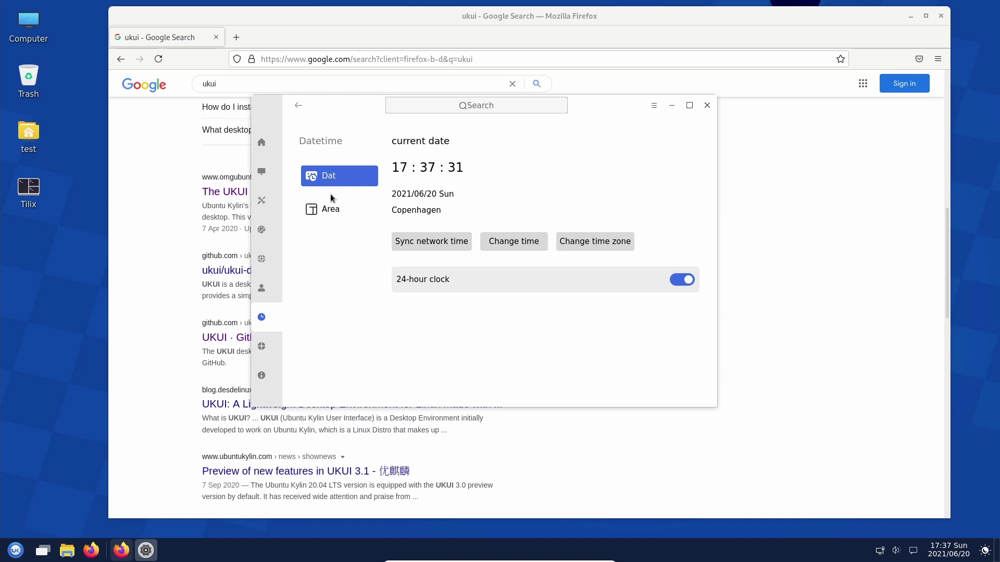
click(329, 207)
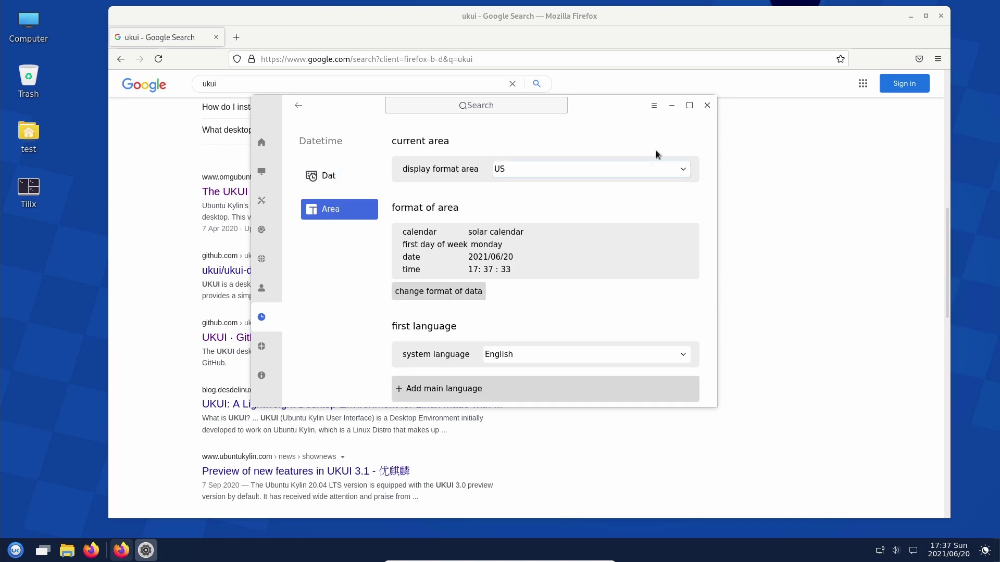
click(707, 106)
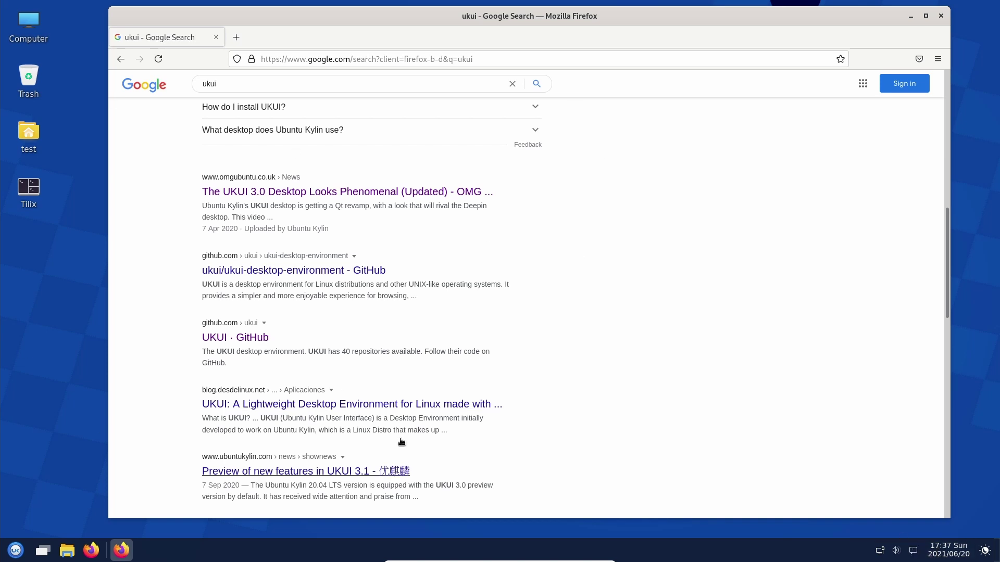
Step: Minimize the browser and look through the Clipboard and Plugins sections of the notification center
click(912, 16)
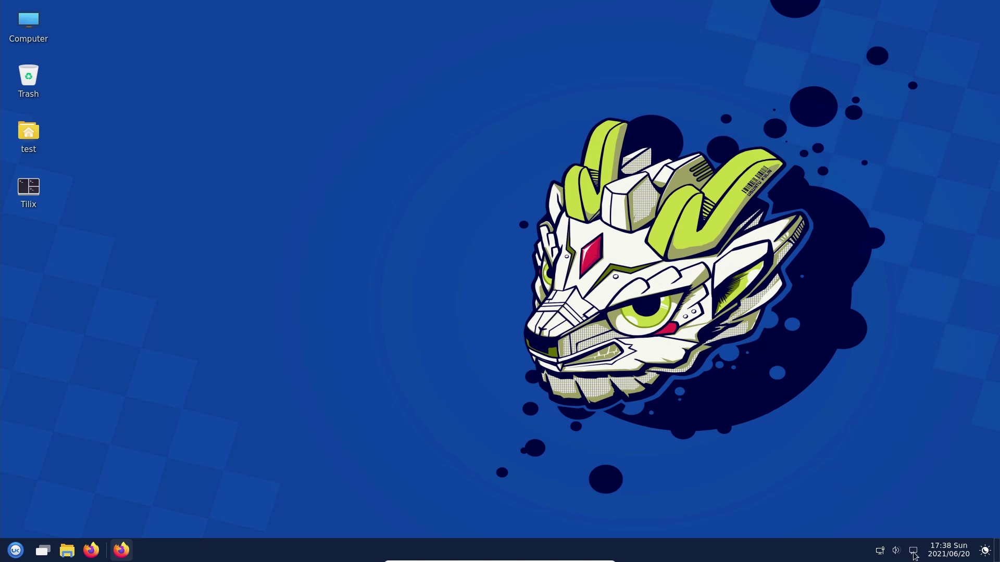
click(914, 552)
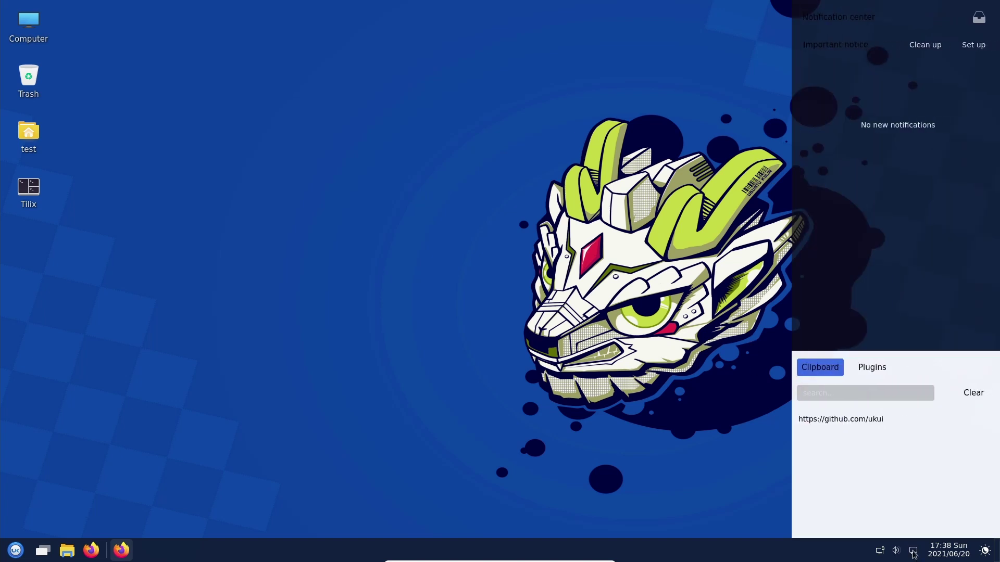
click(877, 368)
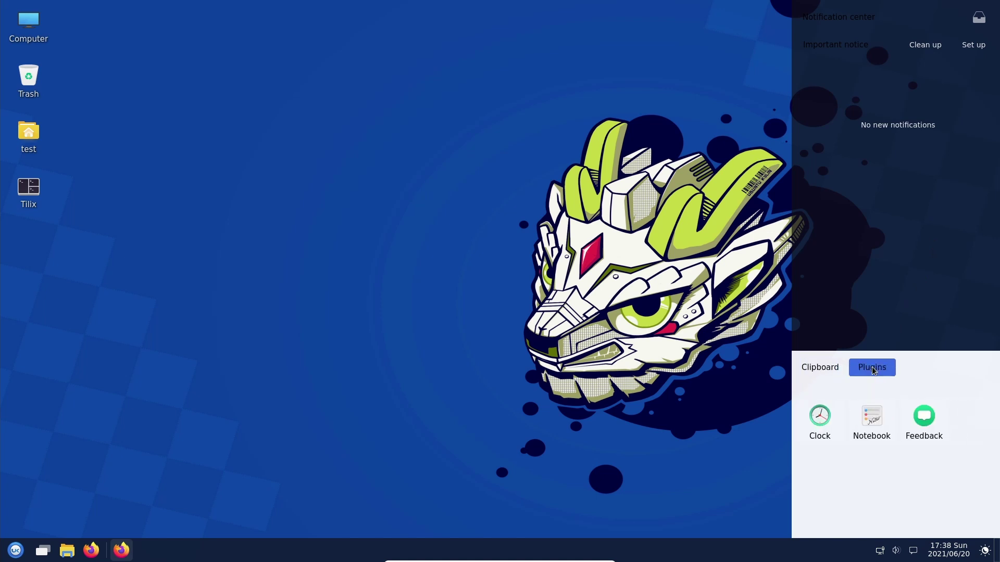
click(819, 375)
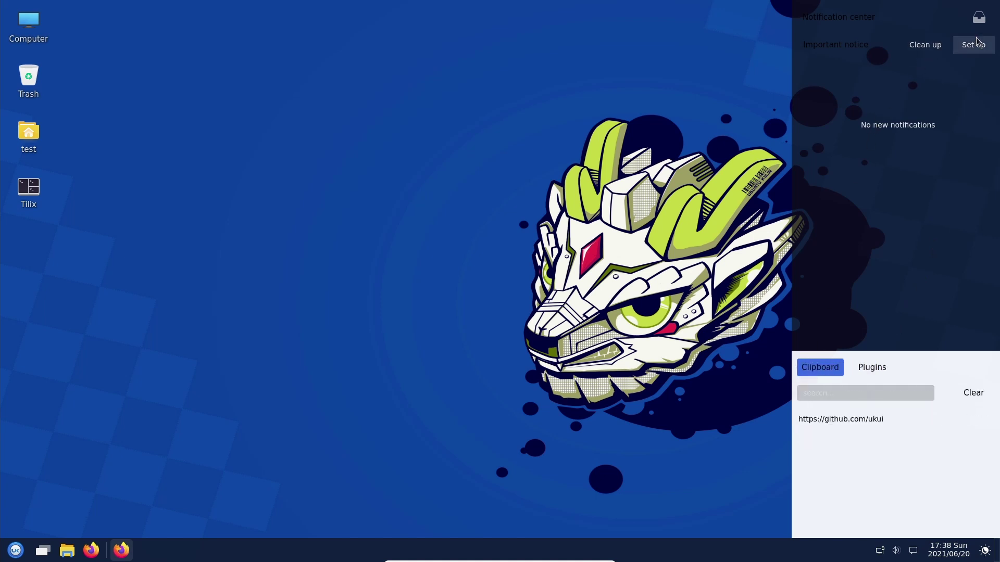
Step: Open the Clock plugin, view its Stopwatch, Alarm and Count down modes, and exit the program
click(869, 370)
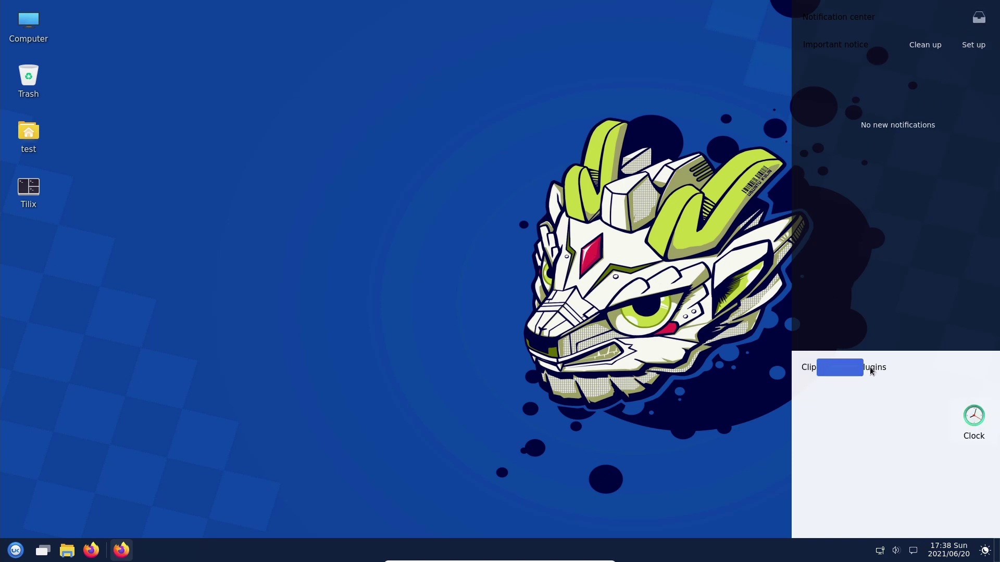
click(820, 420)
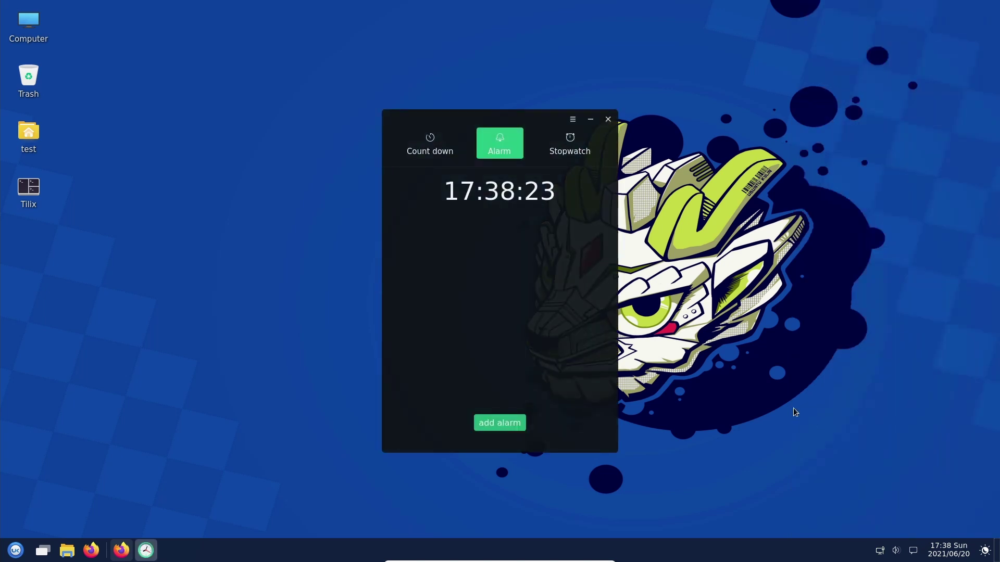
click(566, 145)
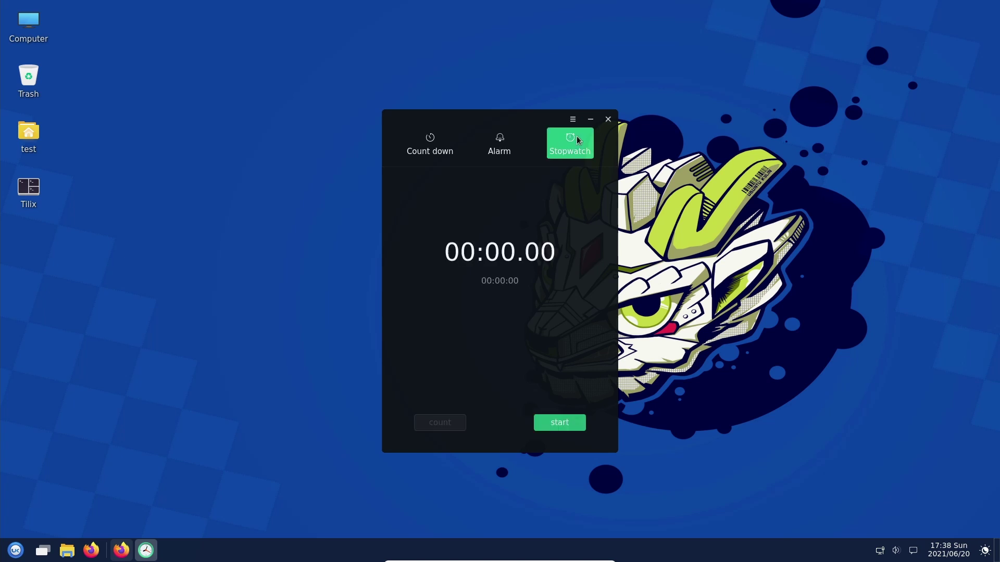
click(500, 145)
click(435, 147)
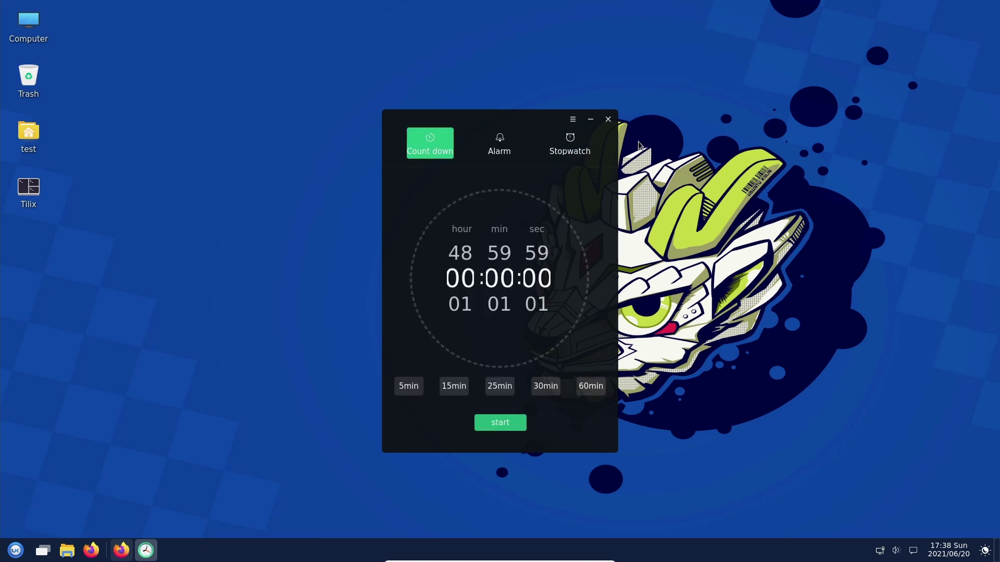
click(608, 119)
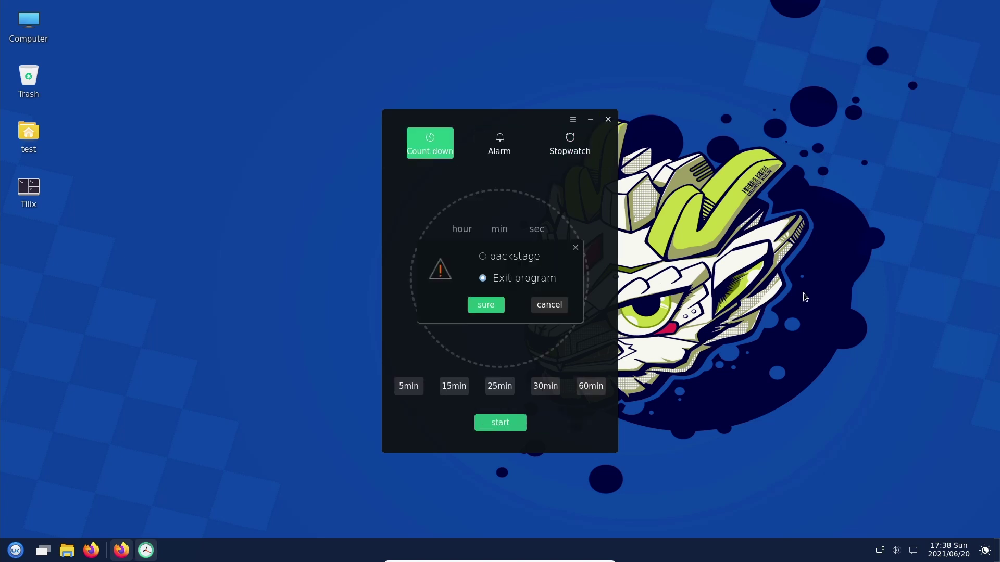
click(499, 306)
Step: Open the Notebook plugin from the notification center and exit it with the desktop note page set to close too
click(913, 550)
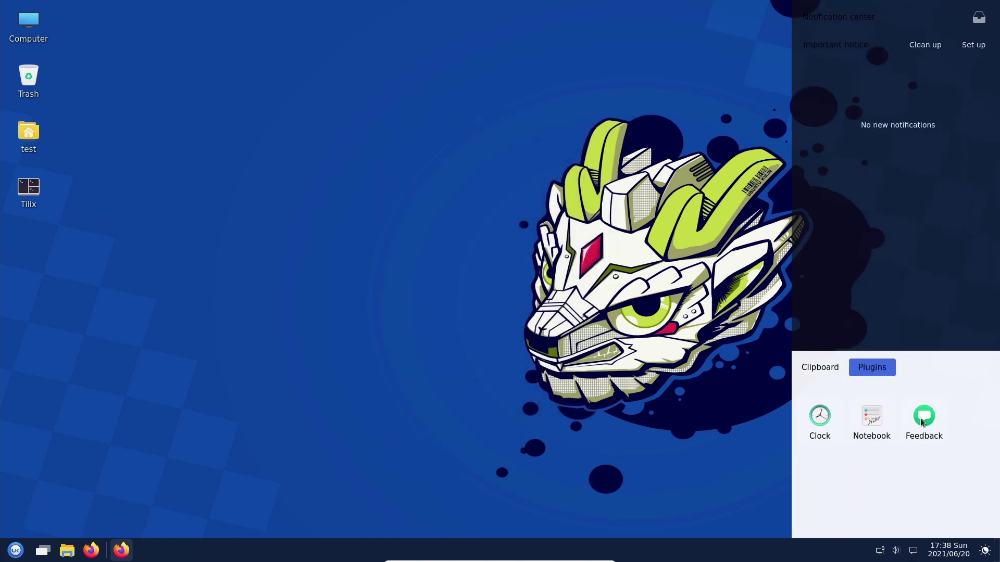
click(873, 424)
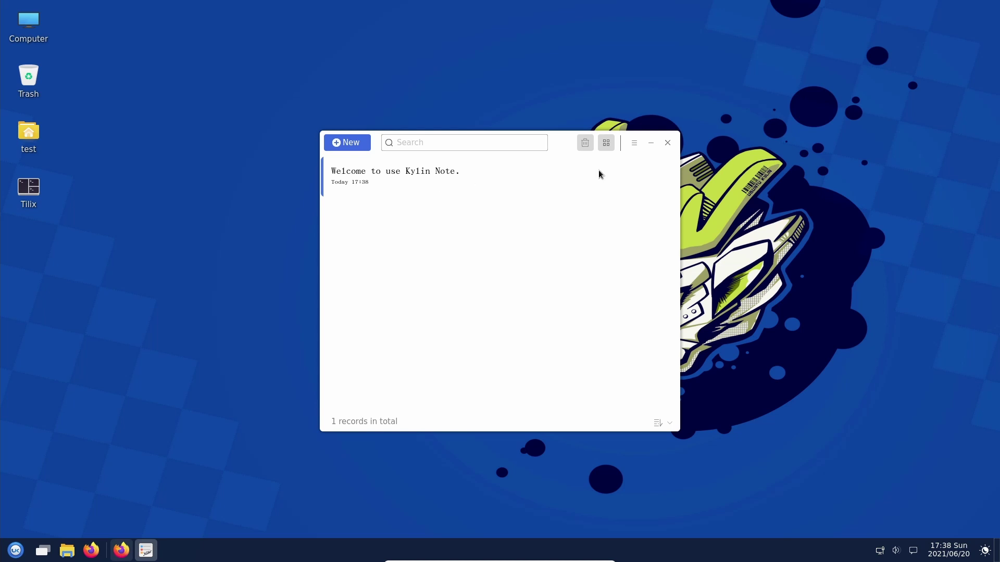
click(667, 148)
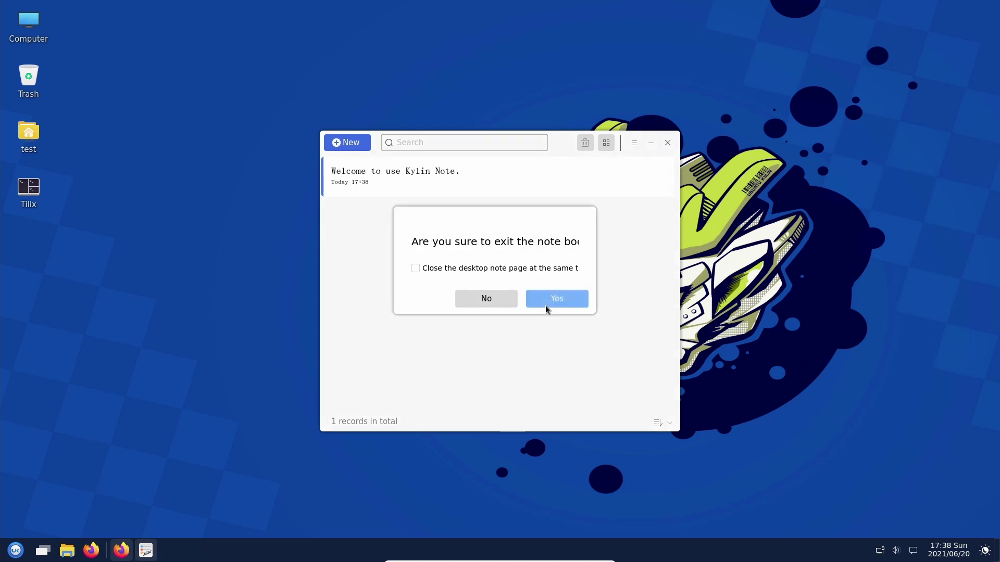
click(454, 271)
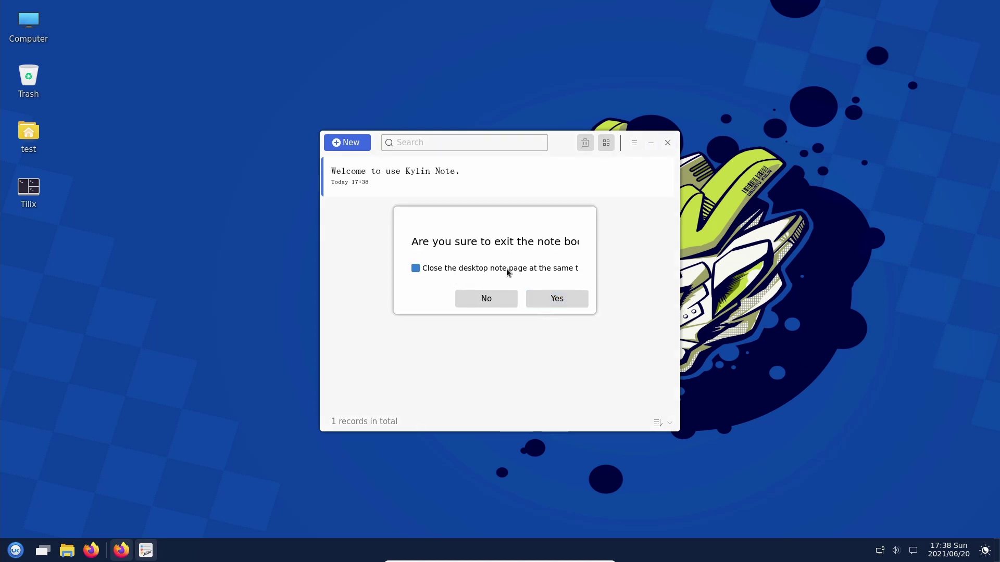
click(587, 273)
click(576, 265)
double_click(576, 270)
click(435, 272)
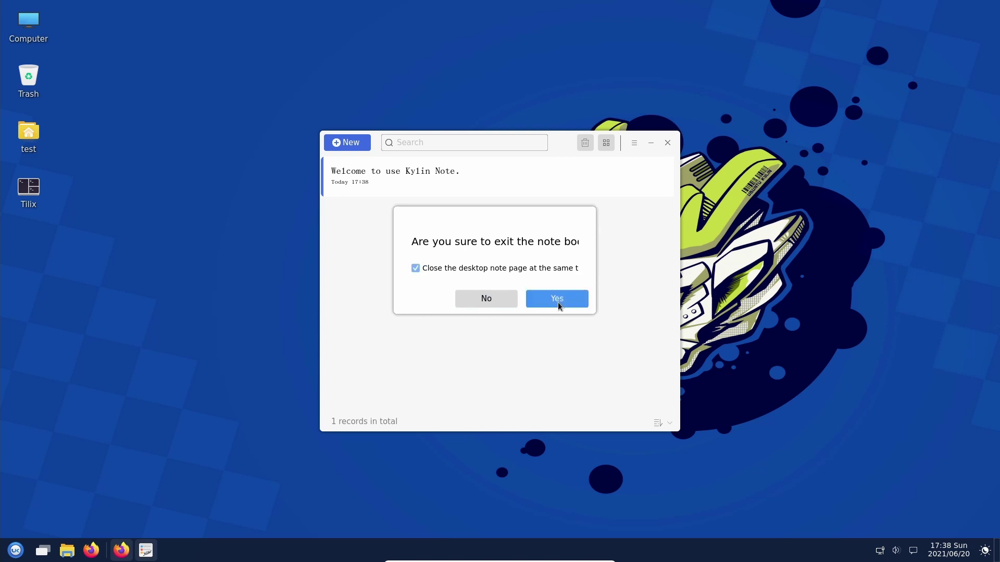
click(558, 299)
Step: Expand the sound controls, view the Output Device and Application Volume pages, and collapse them to the compact view
click(895, 550)
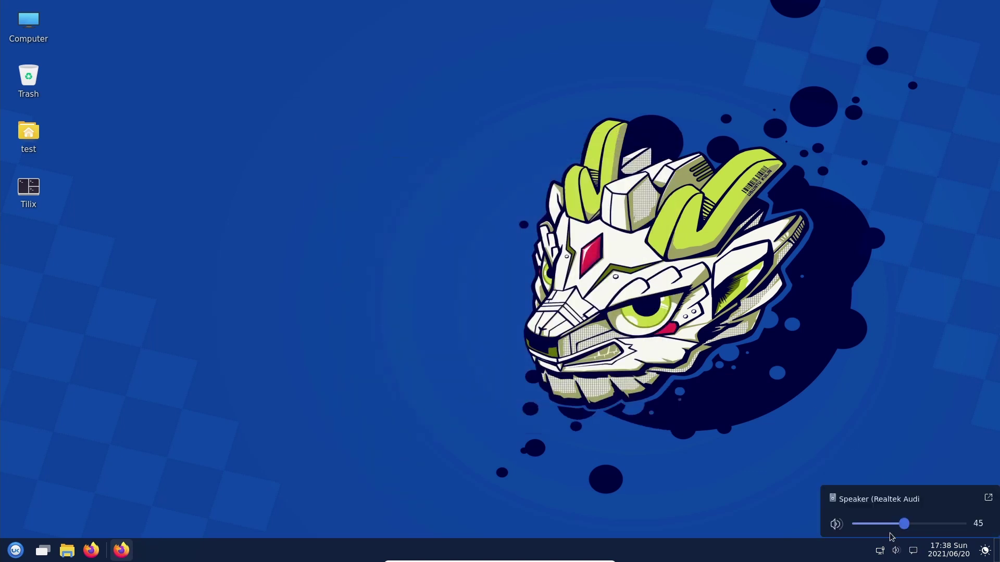
click(989, 499)
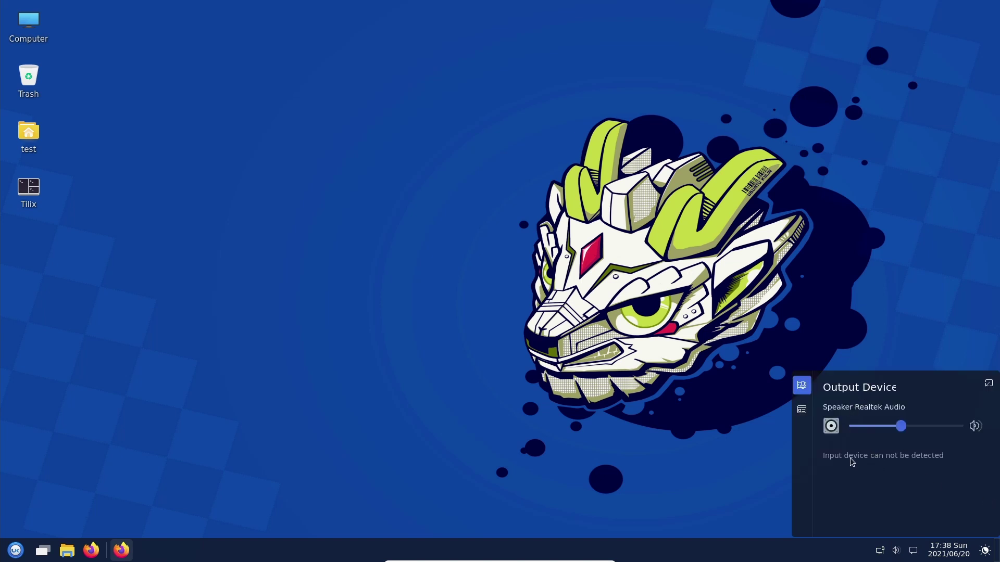
click(804, 414)
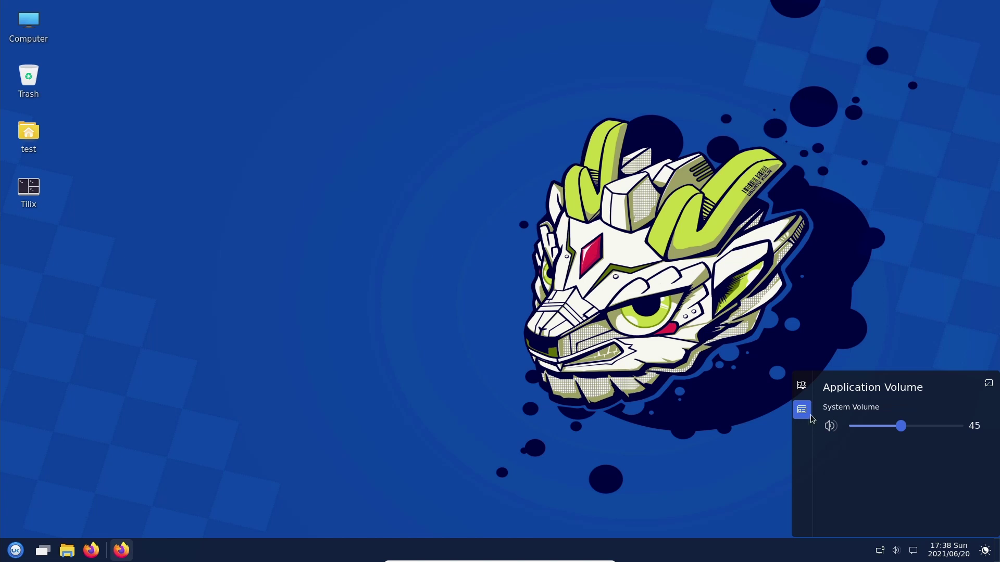
click(802, 386)
click(988, 383)
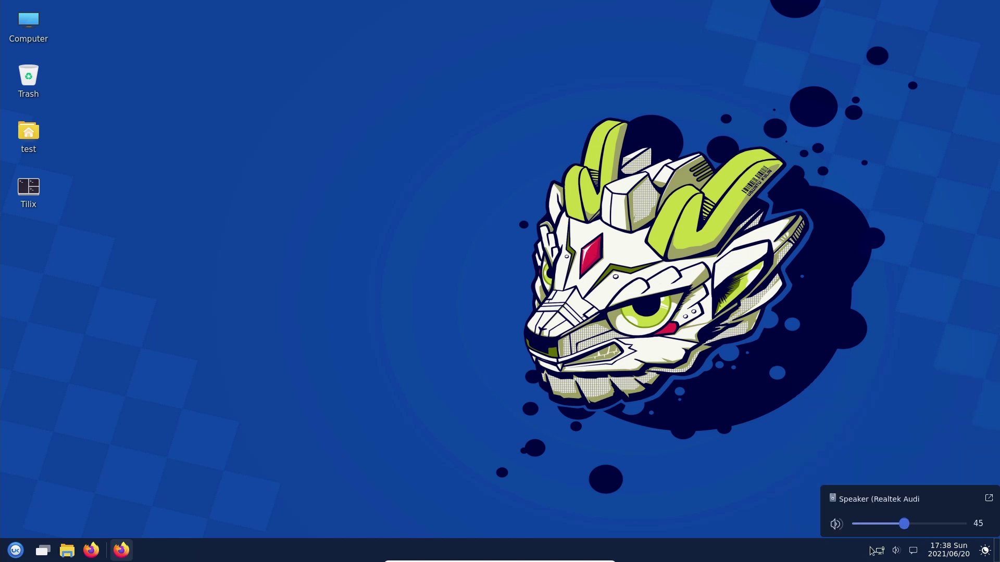
Step: Open the network controls and view the Wifi page as well as the Ethernet page
click(880, 551)
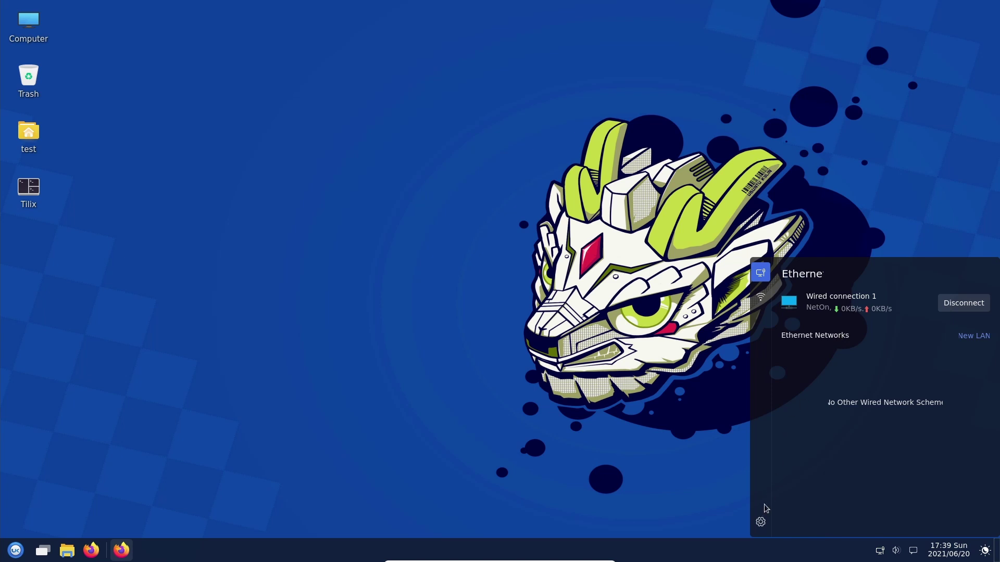
click(762, 304)
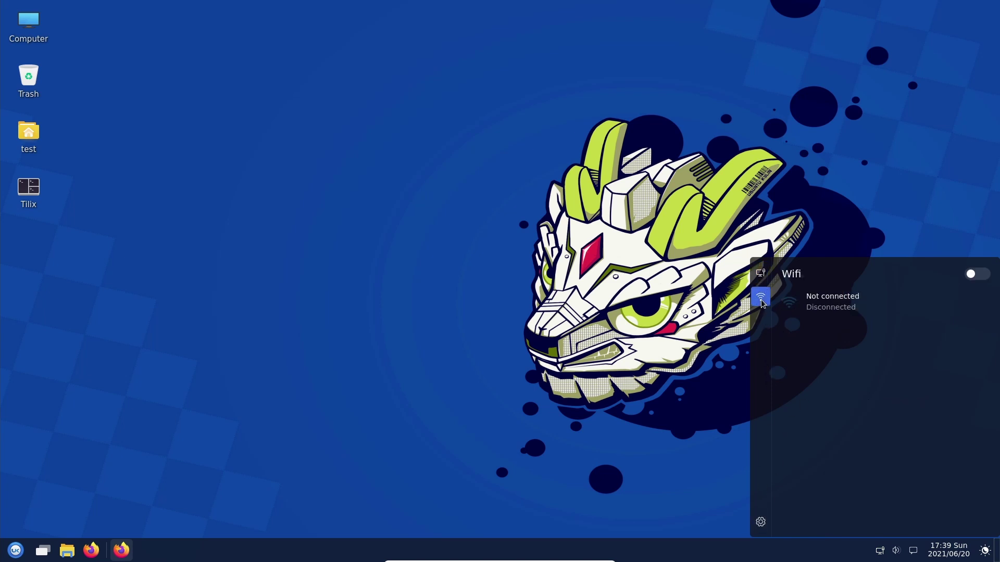
click(764, 279)
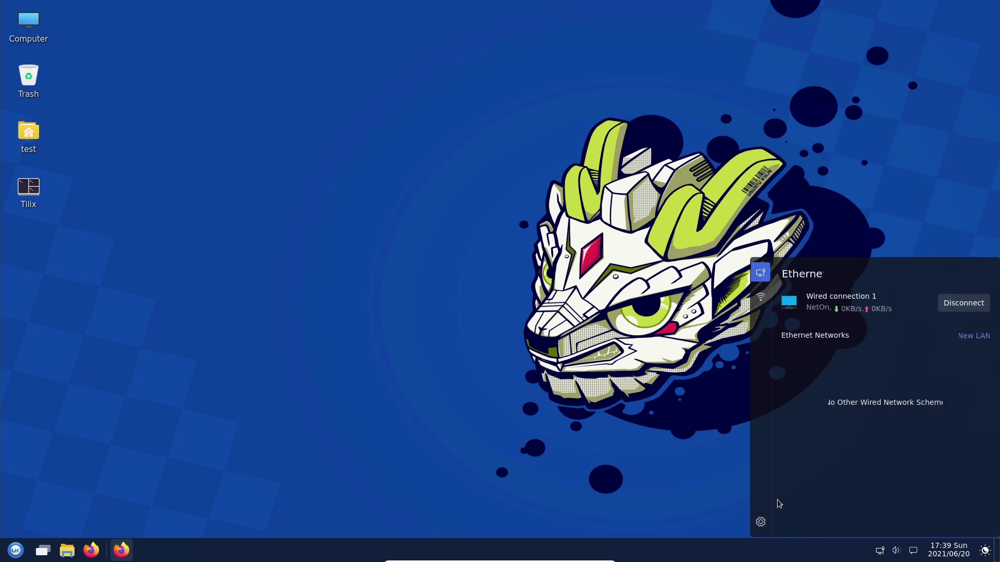
Step: Open the Network Connections window from the network controls, view the Ethernet connections, and close it
click(761, 522)
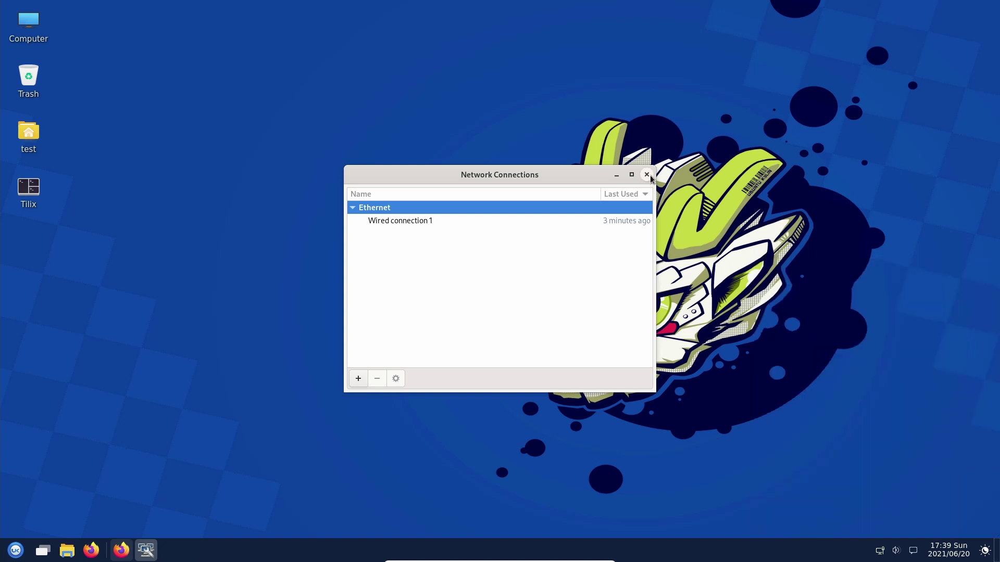
click(647, 176)
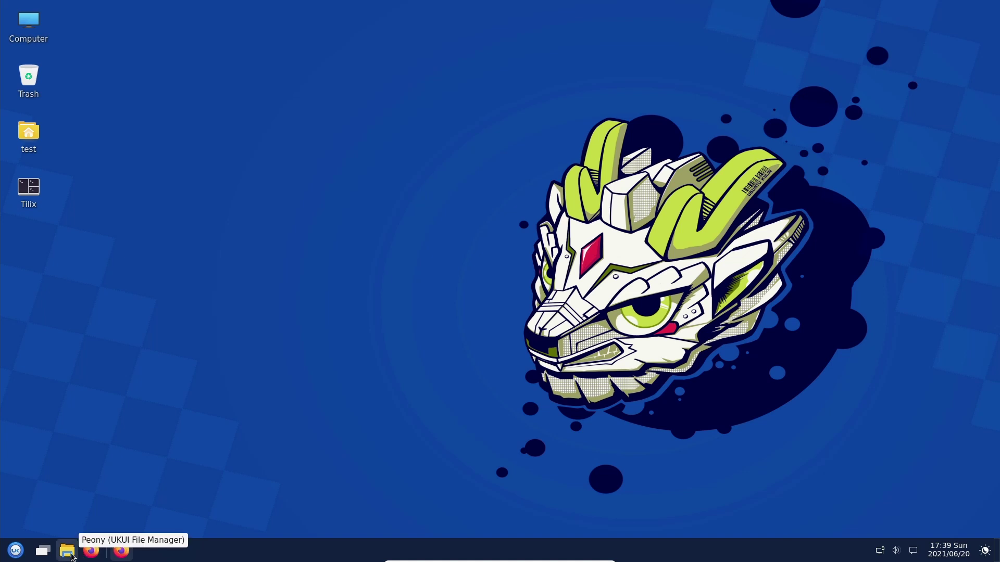
Step: Open the Peony file manager, move its window to the middle of the desktop, and check the All tags entry
click(69, 553)
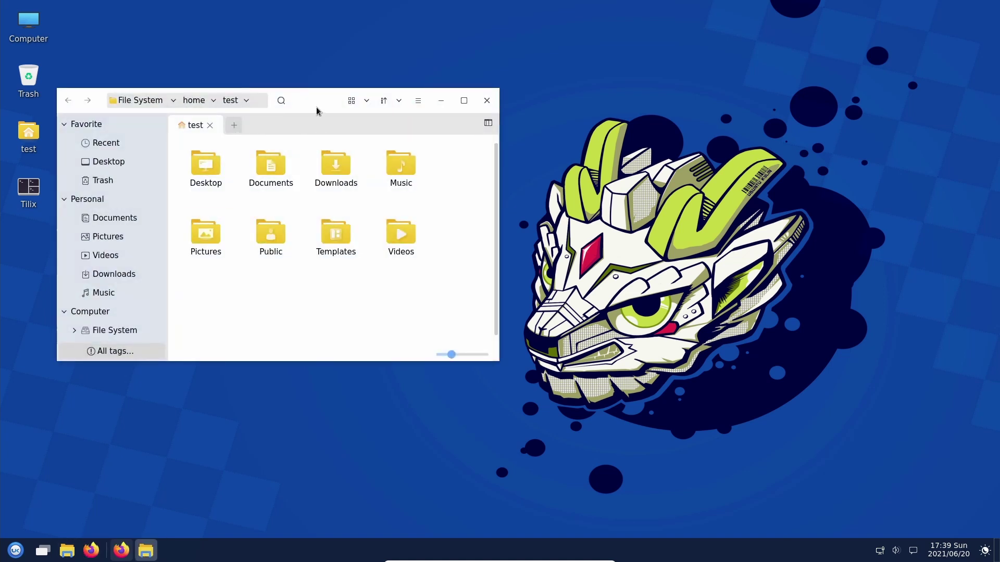
drag(317, 107, 575, 104)
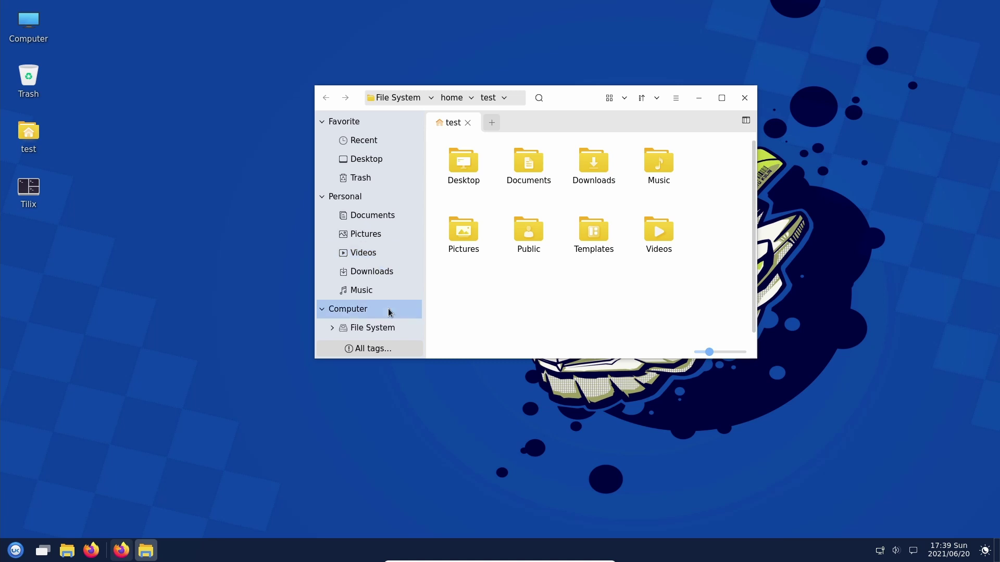
click(371, 349)
click(371, 349)
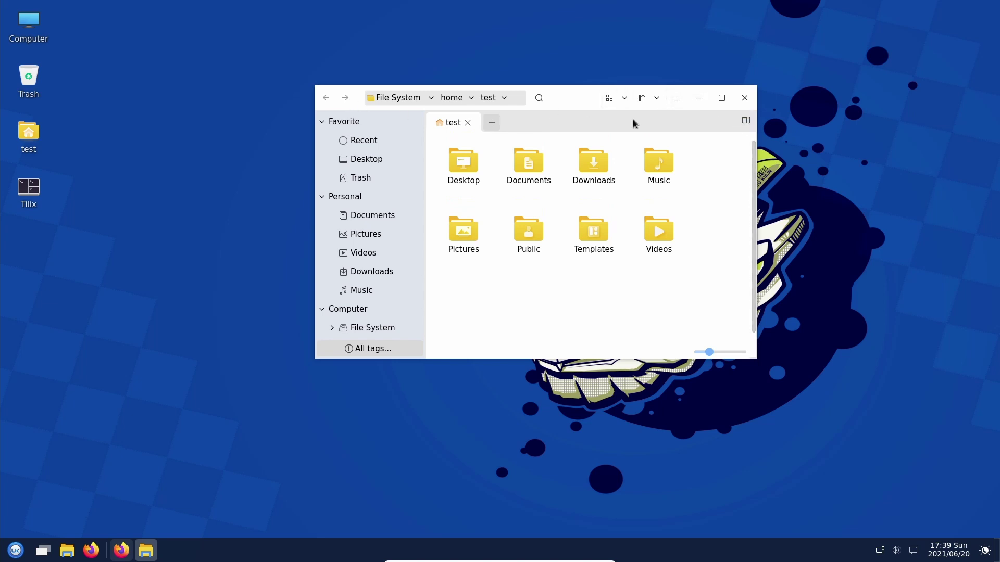
Step: View the file manager's About information and close it
click(676, 97)
click(682, 246)
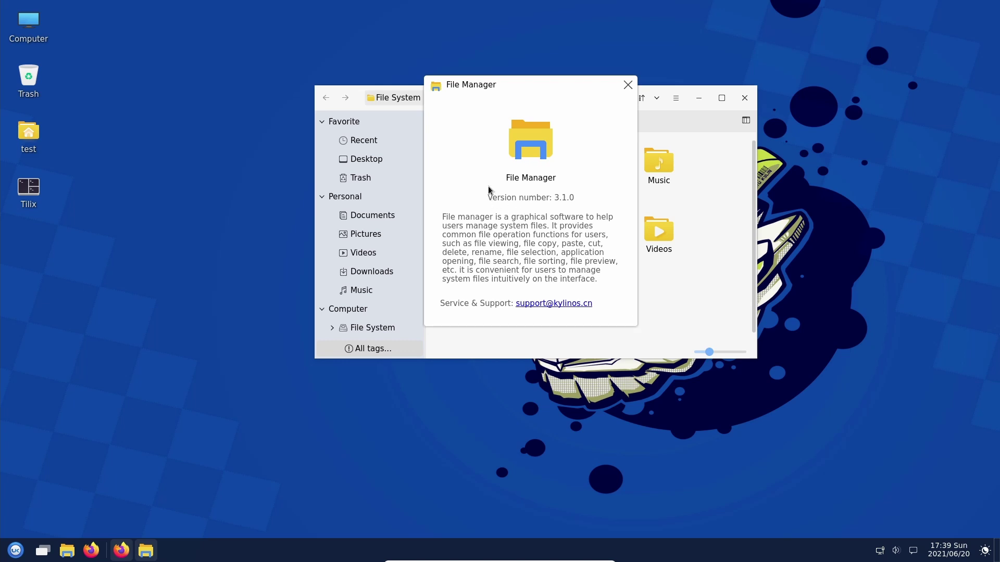
click(627, 85)
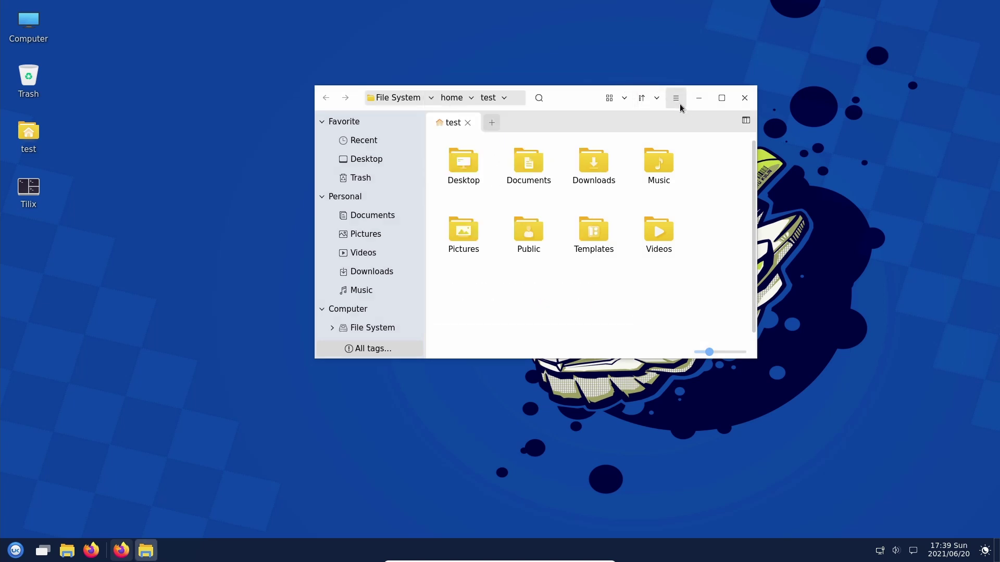
Step: Examine the file manager's edit actions and options such as Show Hidden, and move the window across the desktop
click(678, 100)
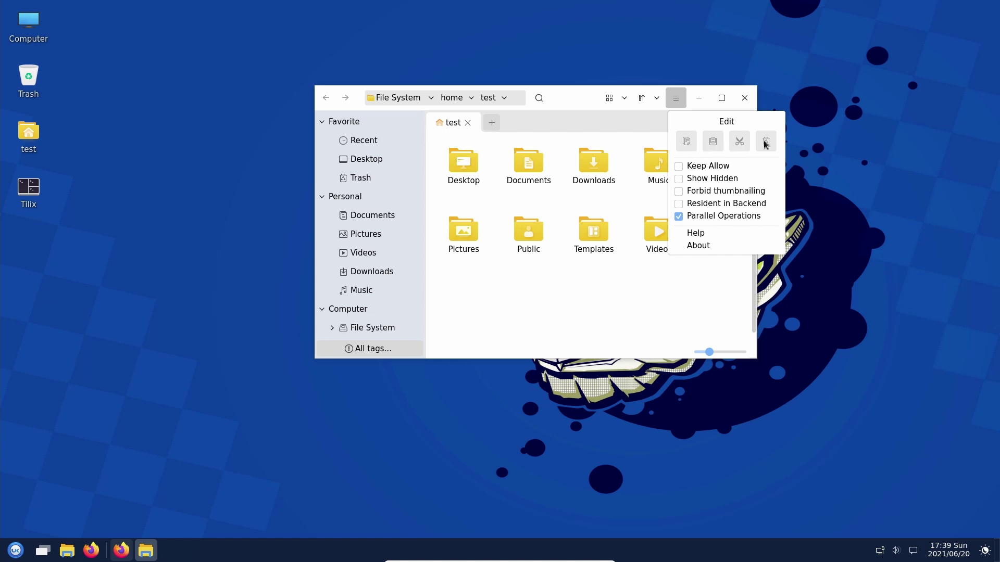
click(573, 102)
drag(574, 102, 562, 99)
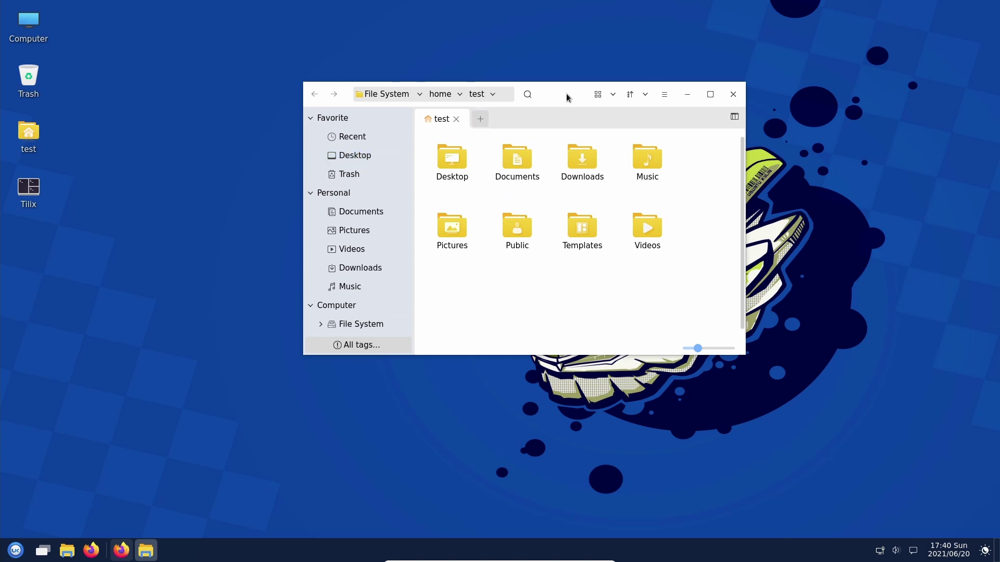
drag(567, 93, 658, 113)
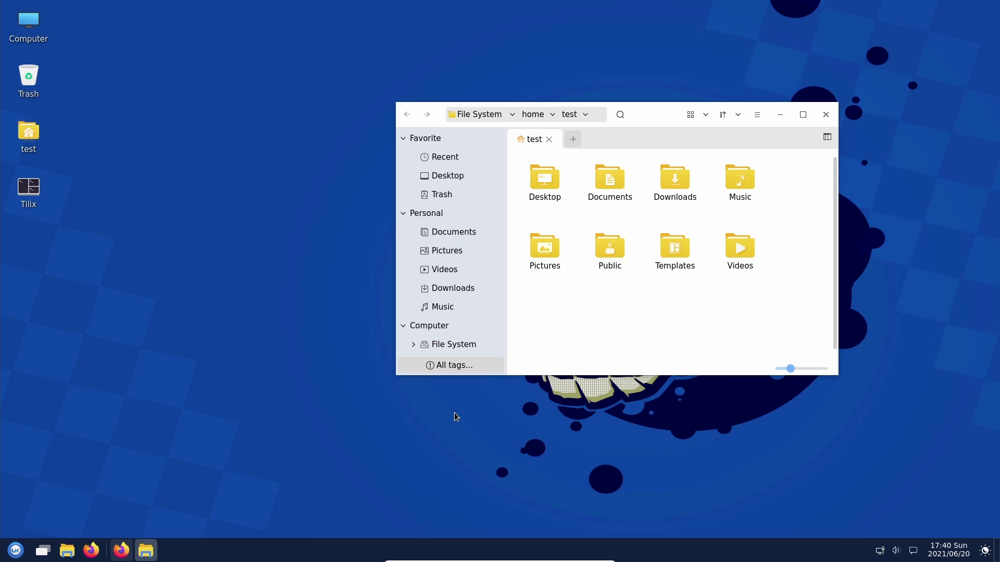
drag(658, 115, 648, 84)
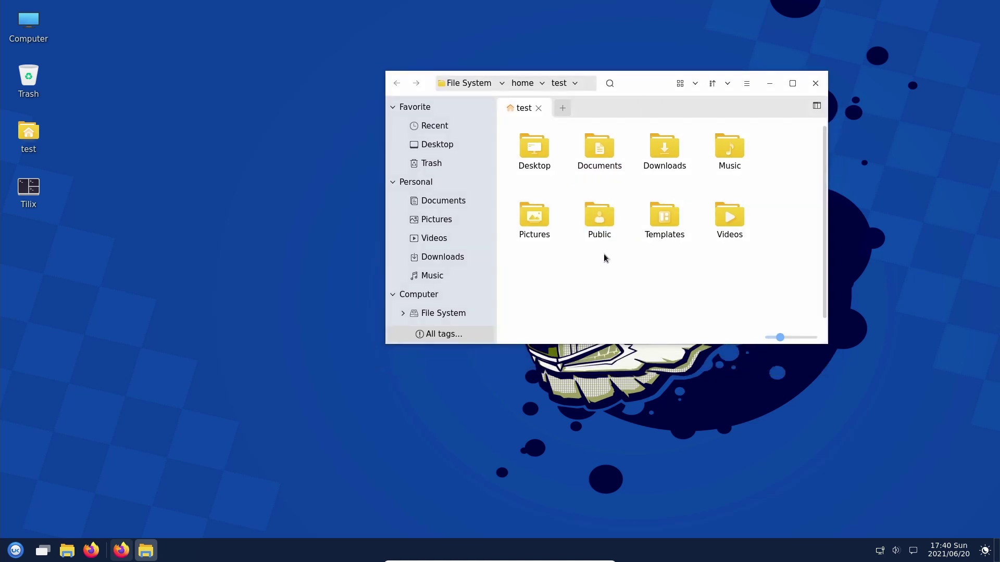
click(746, 83)
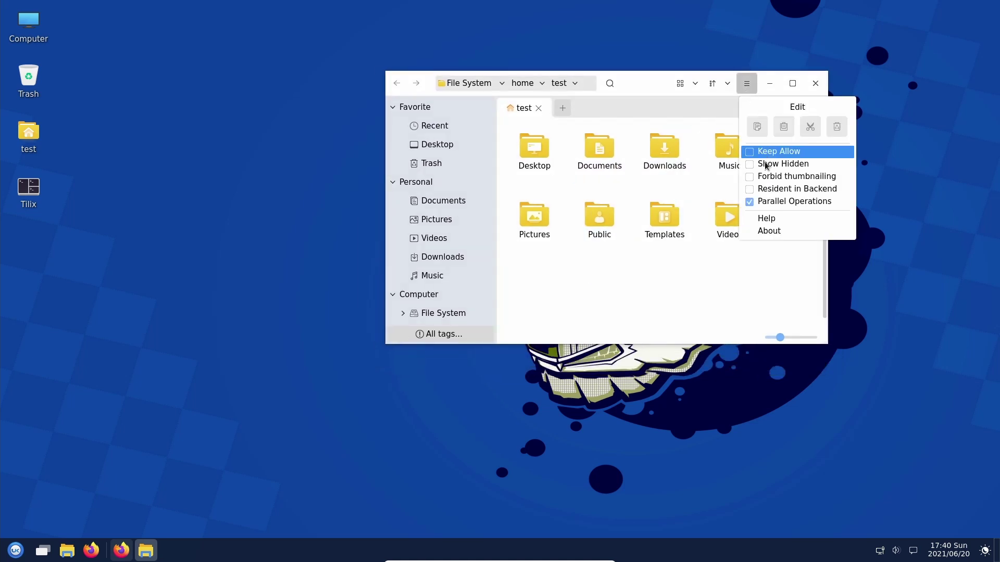
click(762, 273)
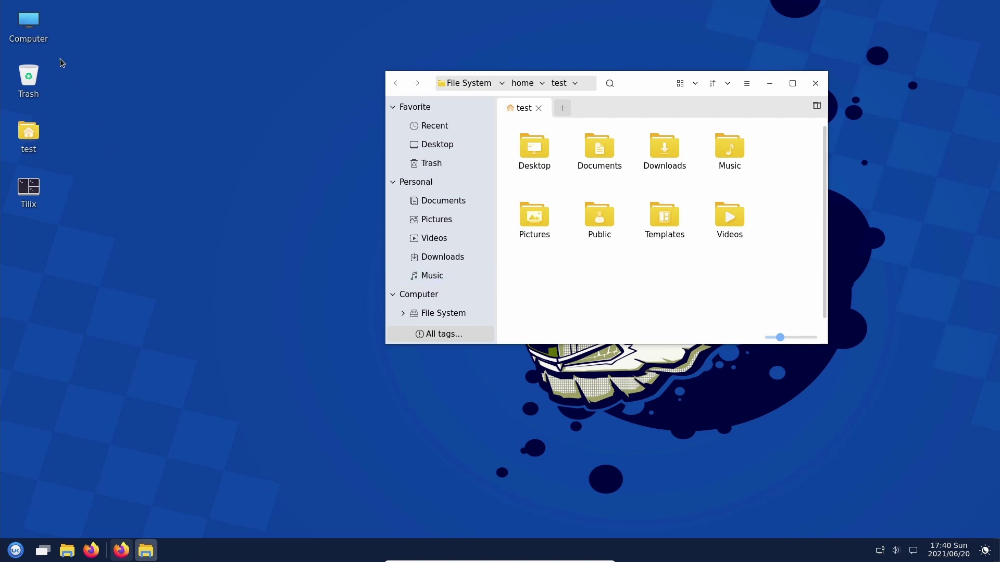
Step: Open the Desktop Background settings from the desktop, view the Personalized options, and close them
right_click(93, 47)
click(164, 167)
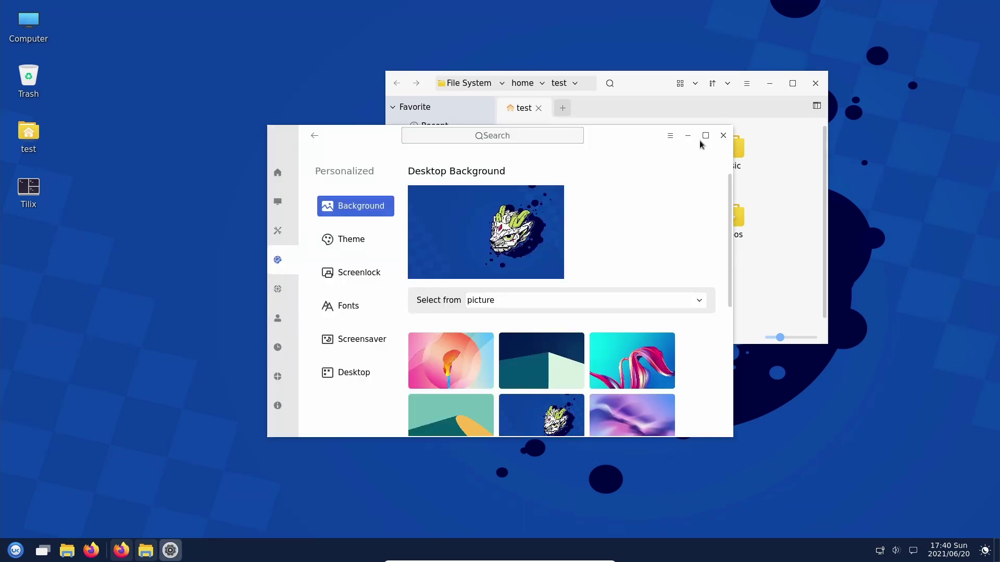
click(724, 135)
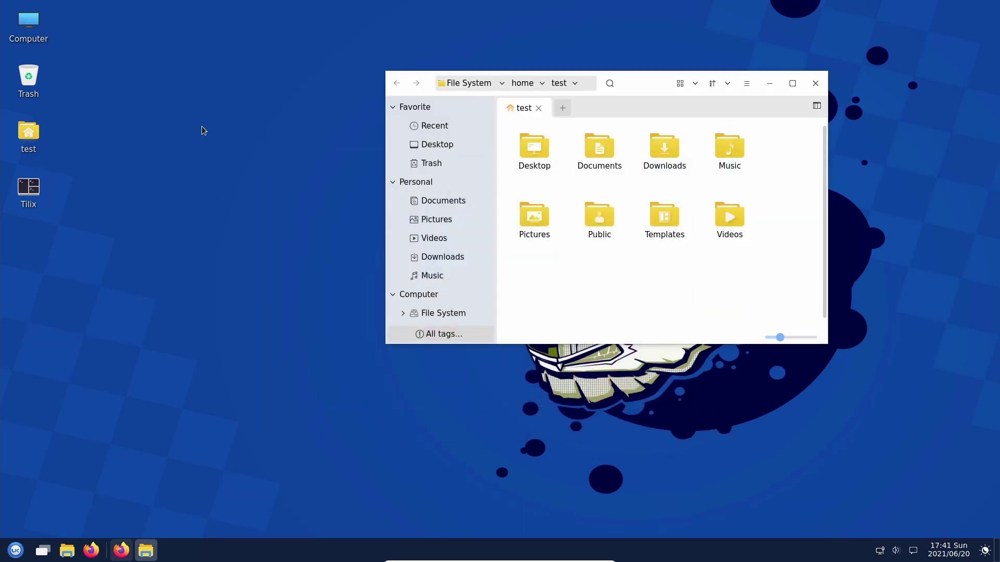
Step: Launch Tilix from the desktop, move both it and the file manager to new positions, minimize Tilix, and reposition the file manager
double_click(31, 202)
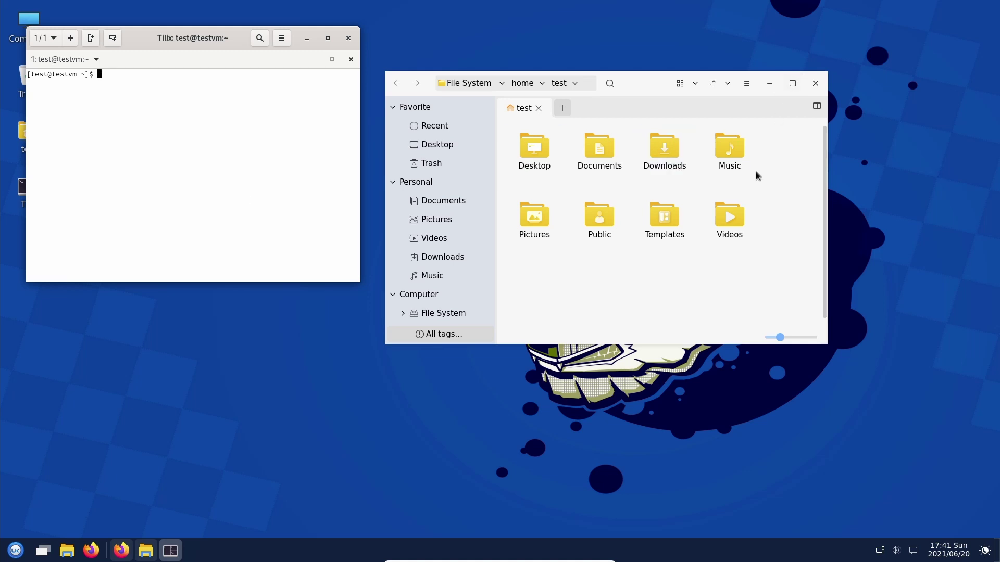
drag(643, 85, 730, 161)
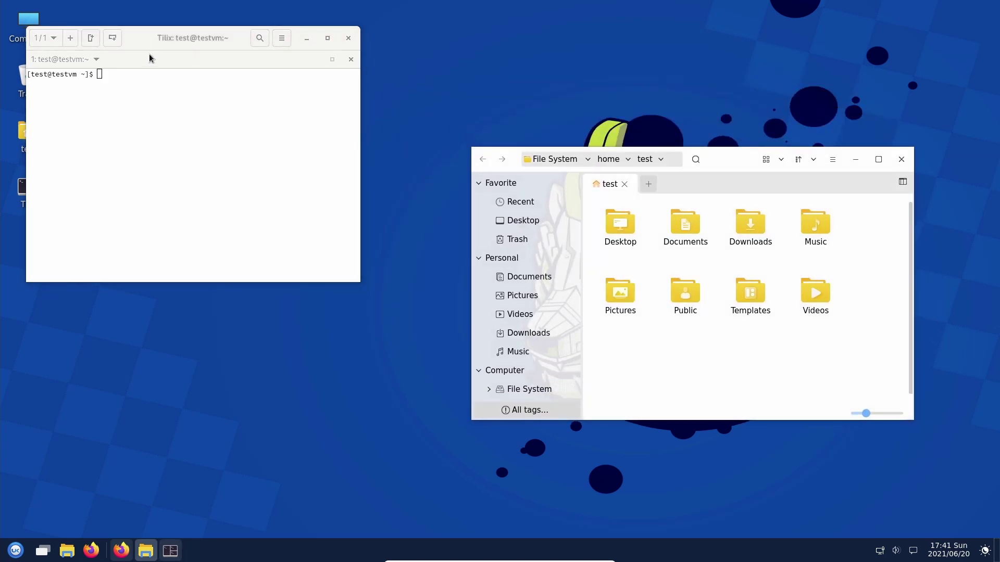
drag(135, 44, 214, 110)
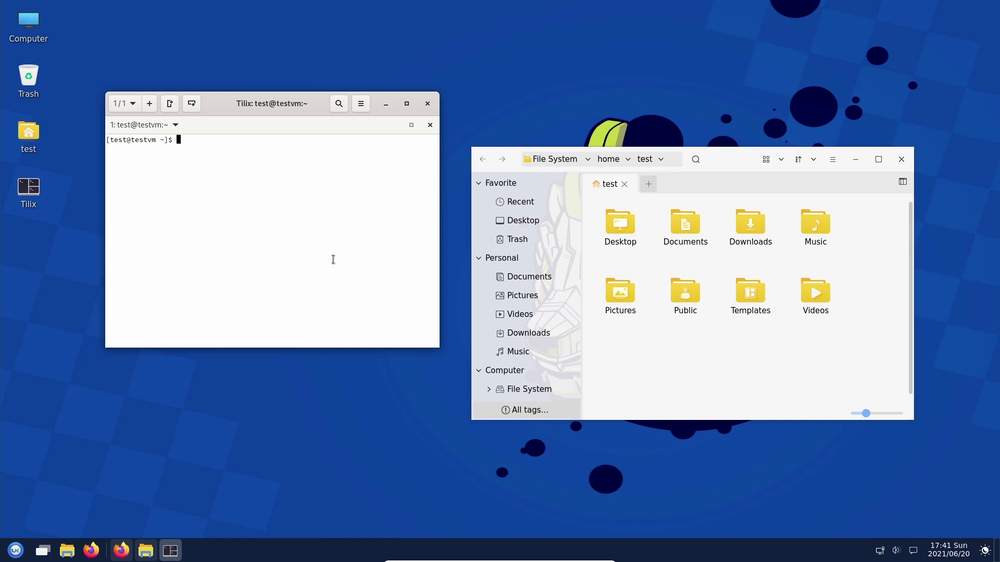
click(386, 105)
drag(723, 165, 667, 127)
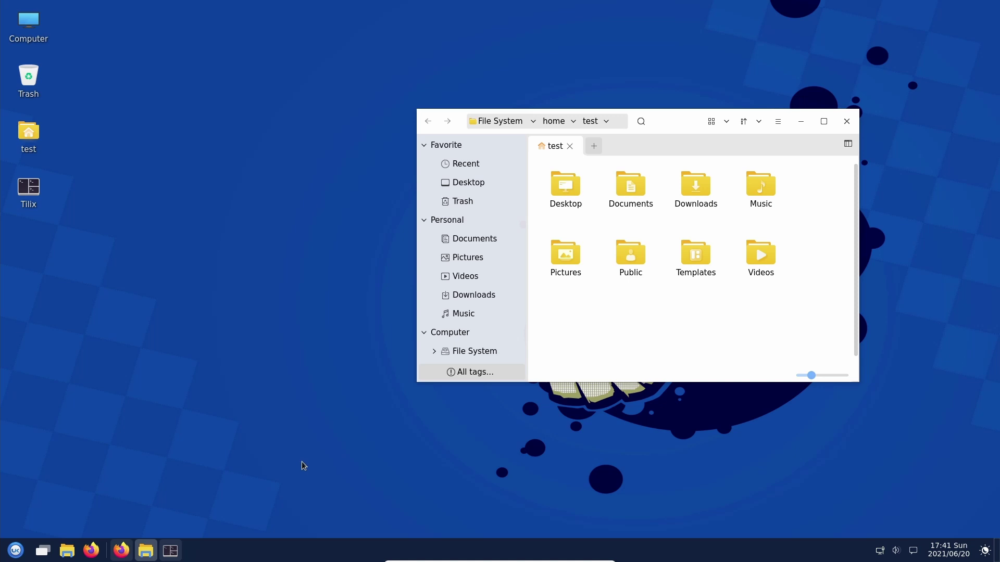
Step: View the overview of open windows and workspaces, look briefly at the start menu, and minimize the file manager
click(44, 548)
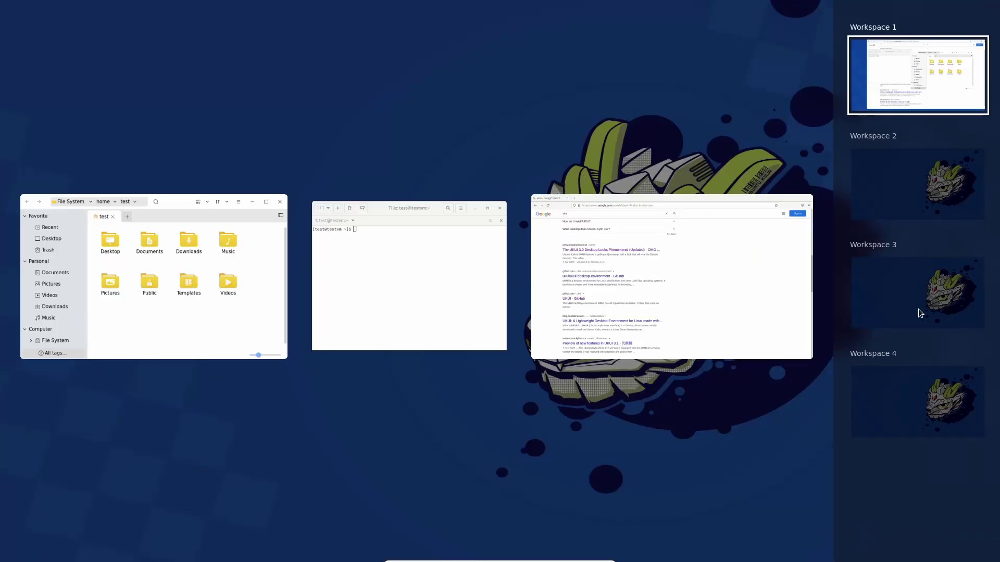
click(726, 450)
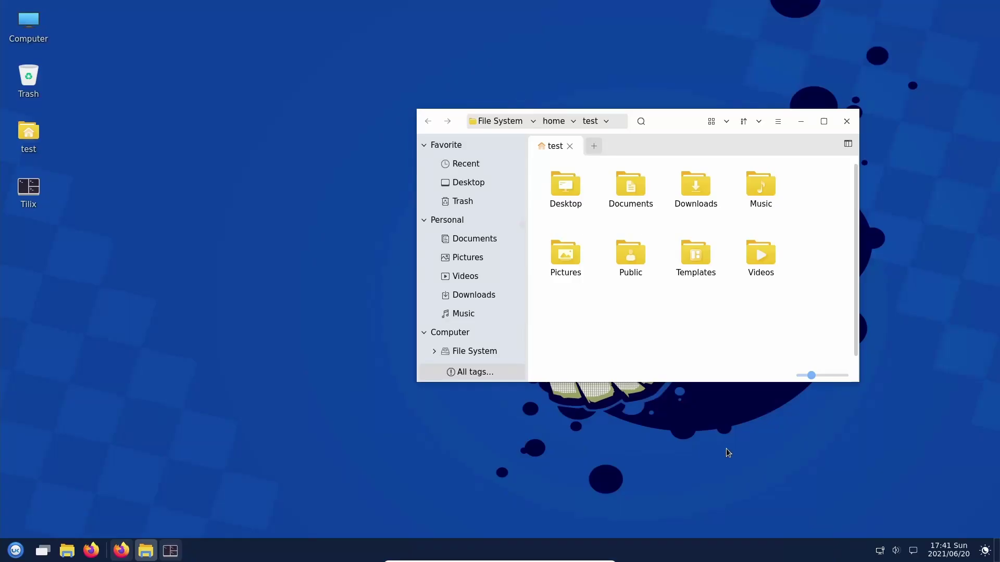
click(15, 551)
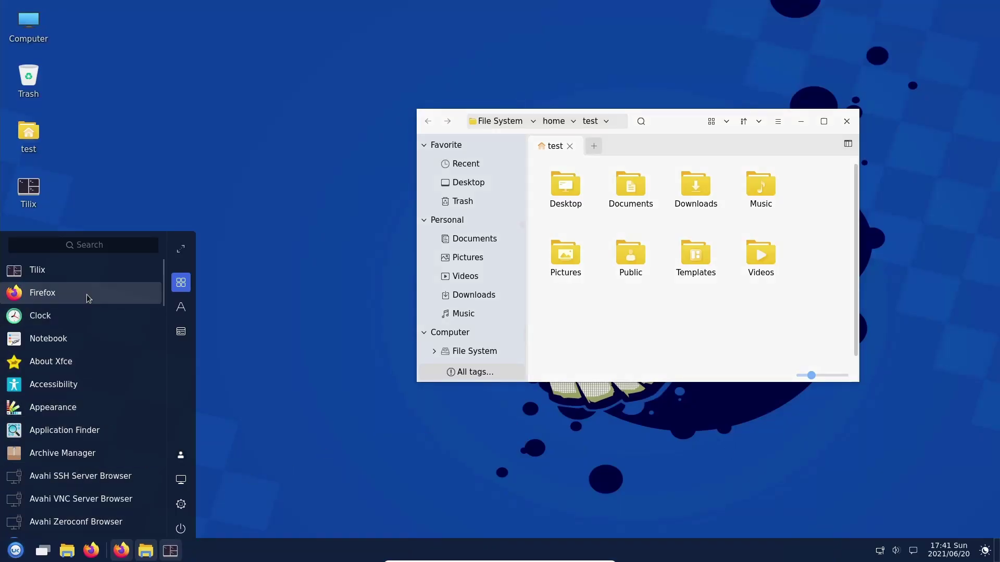
click(313, 201)
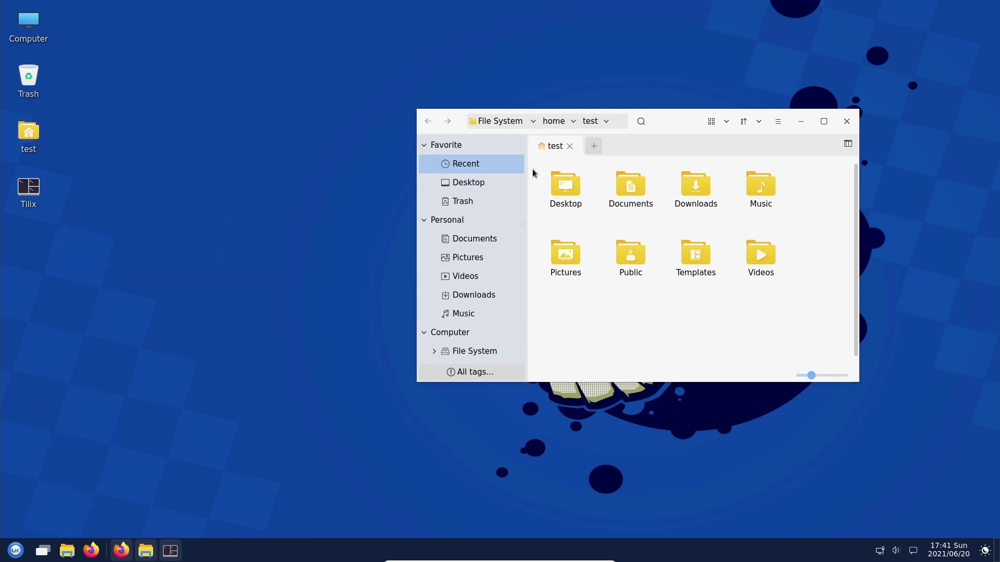
click(795, 126)
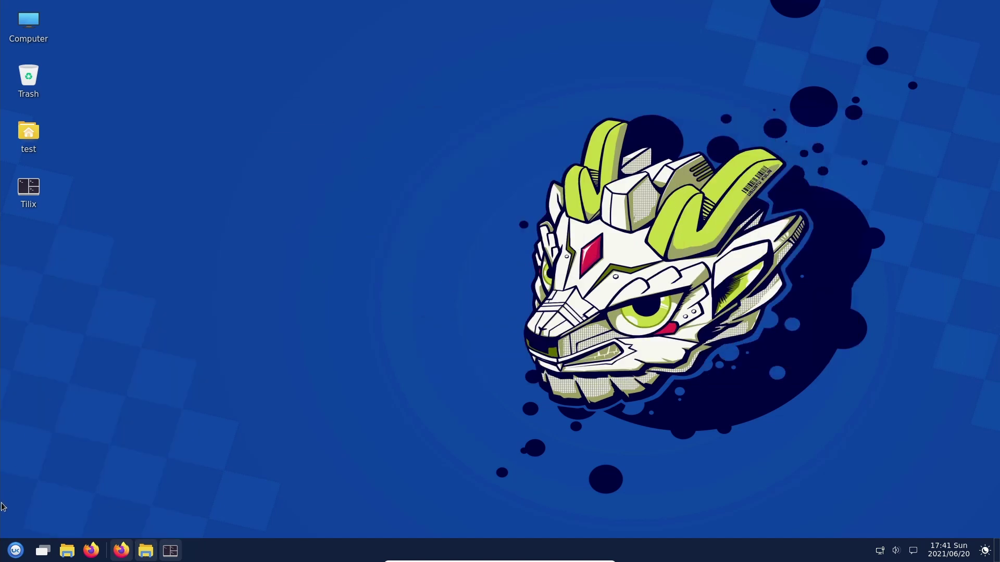
Step: Open the start menu and look through the full list of installed applications
click(16, 550)
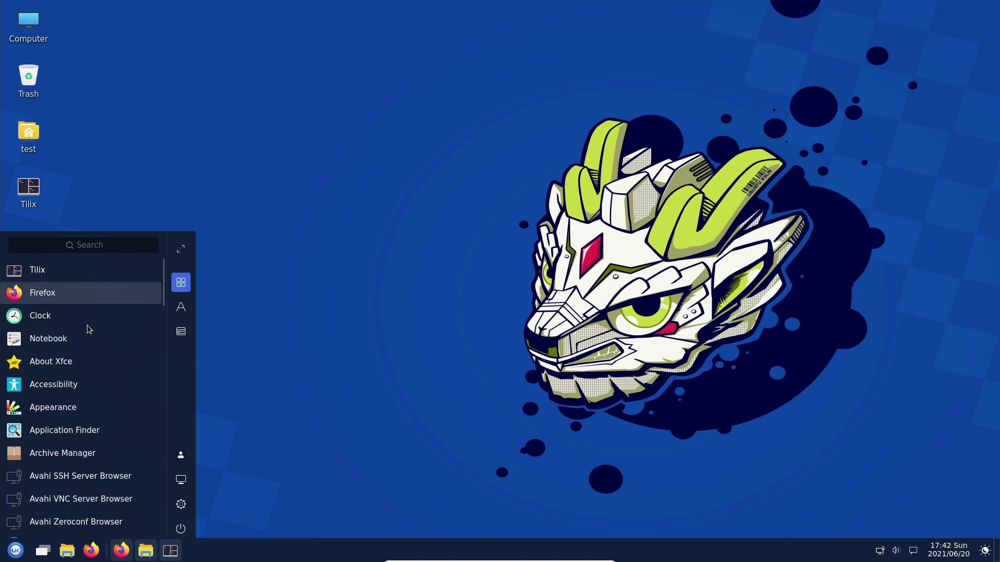
scroll(101, 360, down, 4)
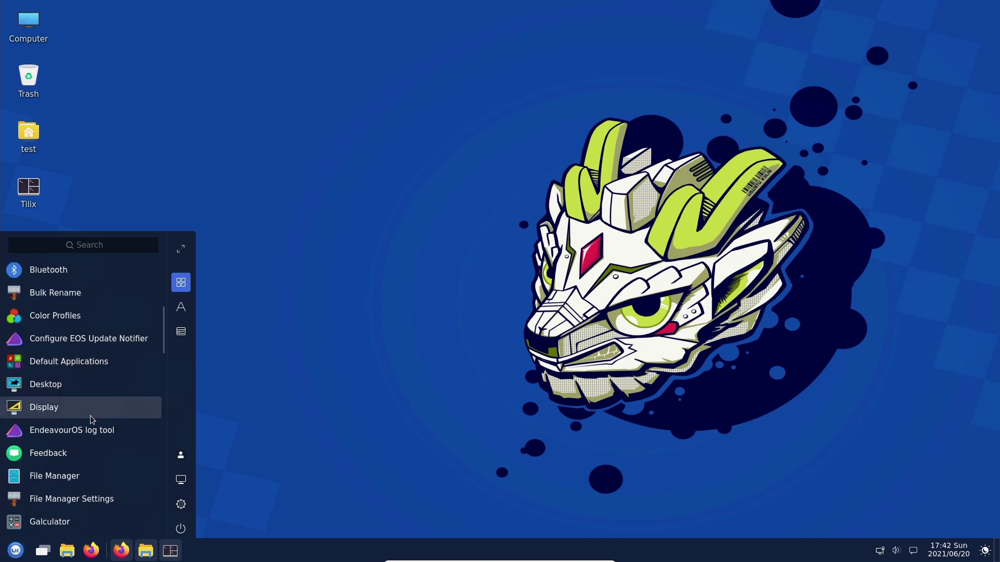
scroll(91, 420, down, 10)
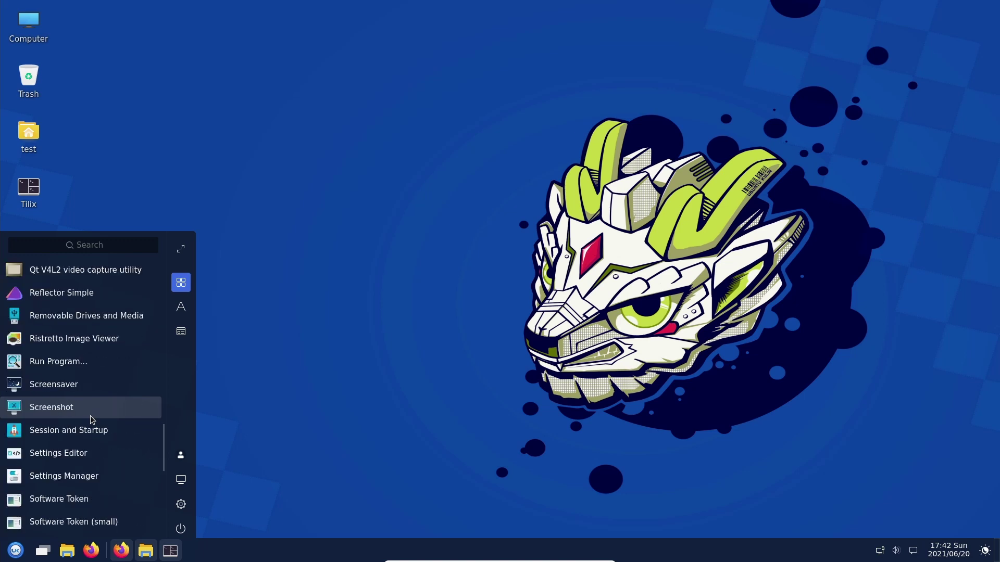
scroll(91, 420, up, 5)
scroll(92, 419, up, 5)
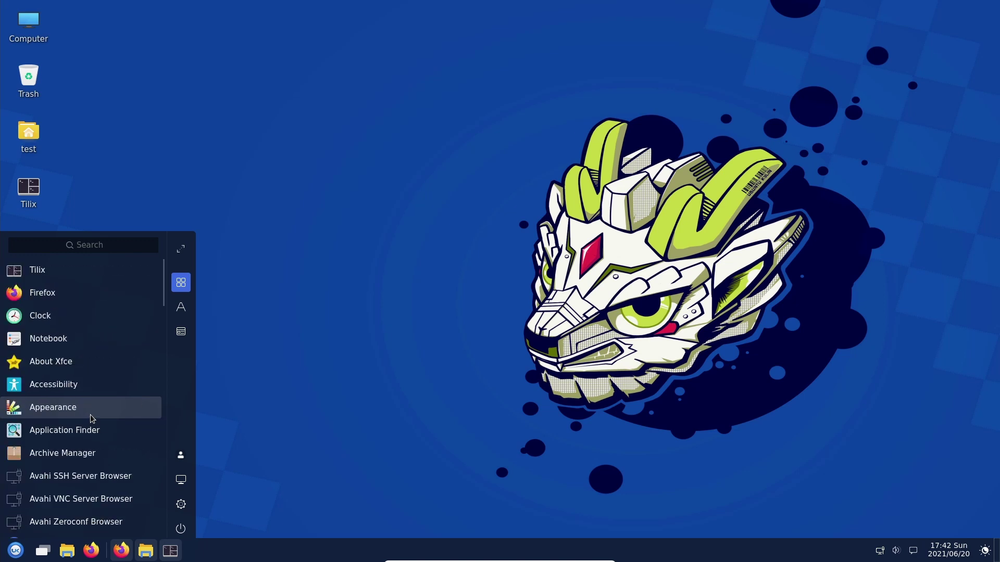
Step: Group the start menu's applications by letter, look through them, and return to the full list
click(189, 310)
scroll(125, 339, down, 3)
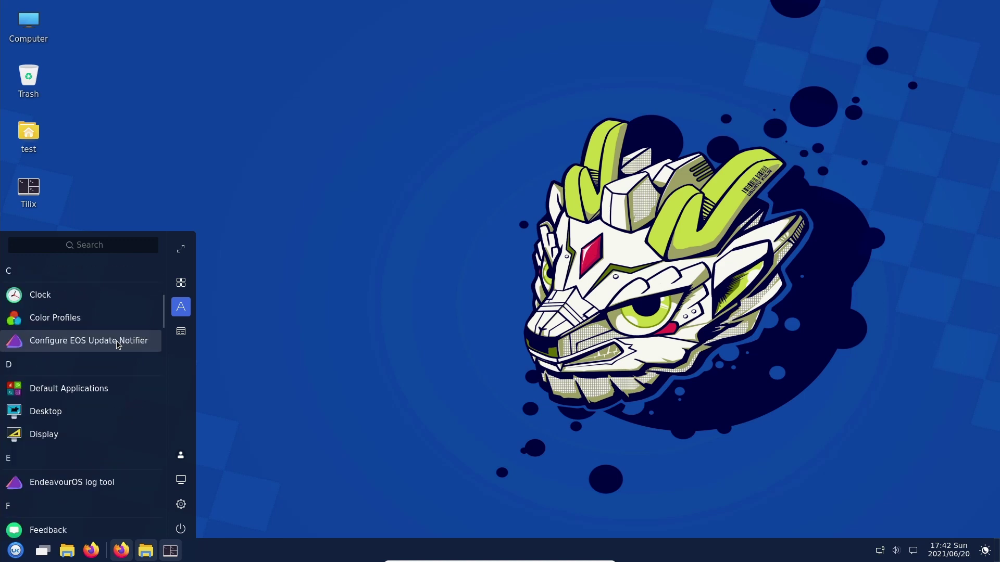
scroll(125, 339, up, 3)
click(181, 284)
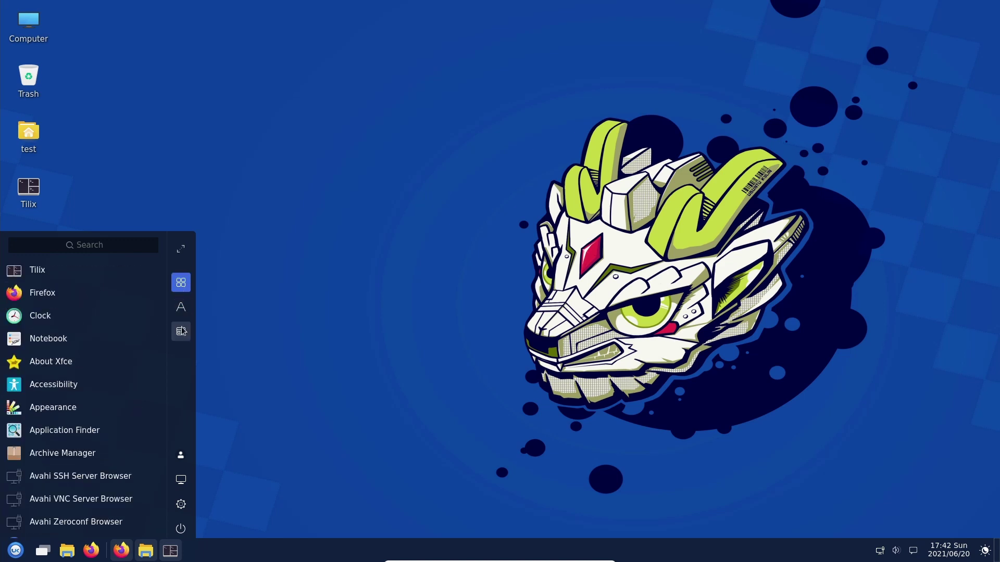
Step: Group the start menu's applications by category and look through them from Internet to Others
click(181, 331)
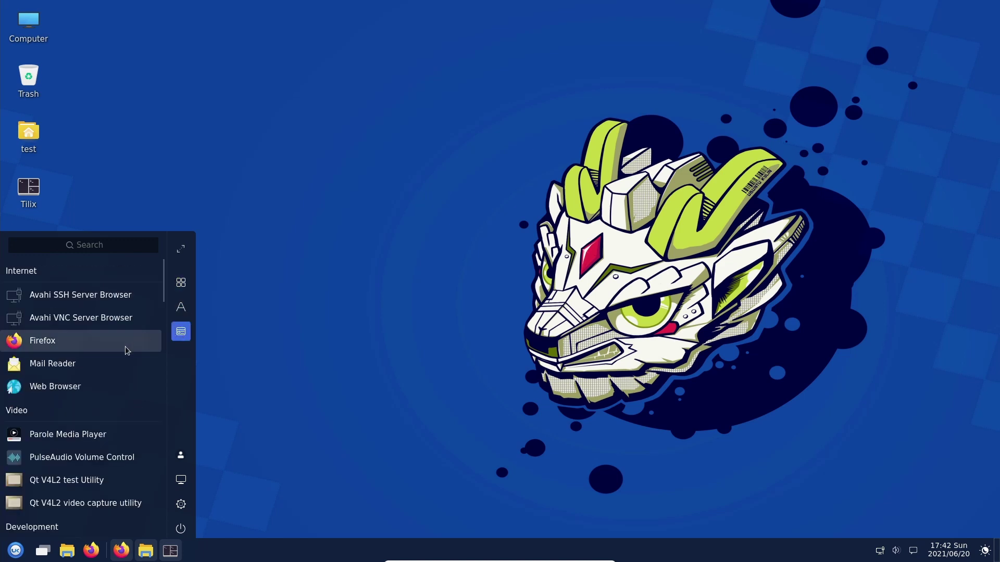
scroll(125, 346, down, 8)
scroll(125, 345, down, 3)
scroll(125, 345, up, 6)
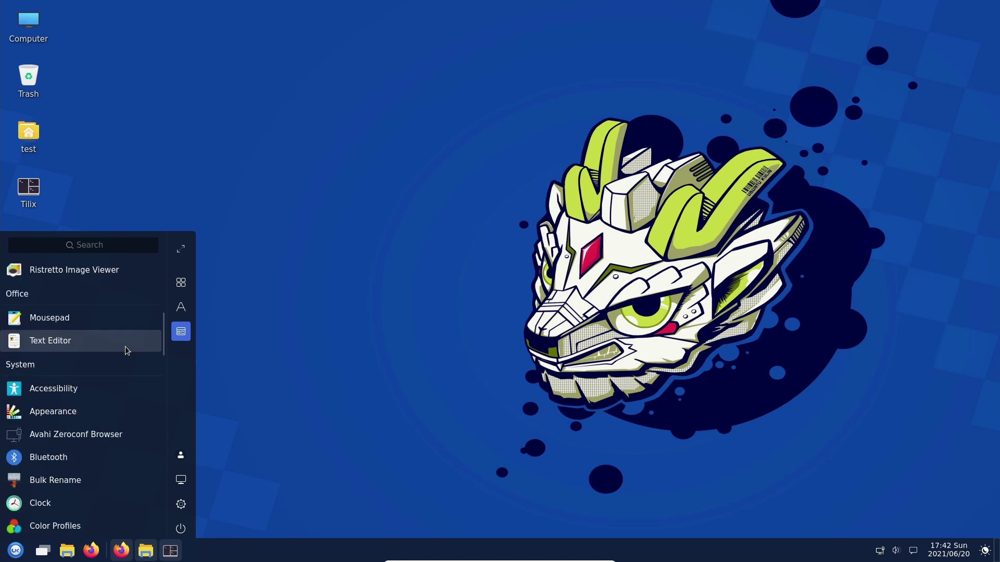
scroll(125, 346, down, 12)
scroll(125, 346, down, 3)
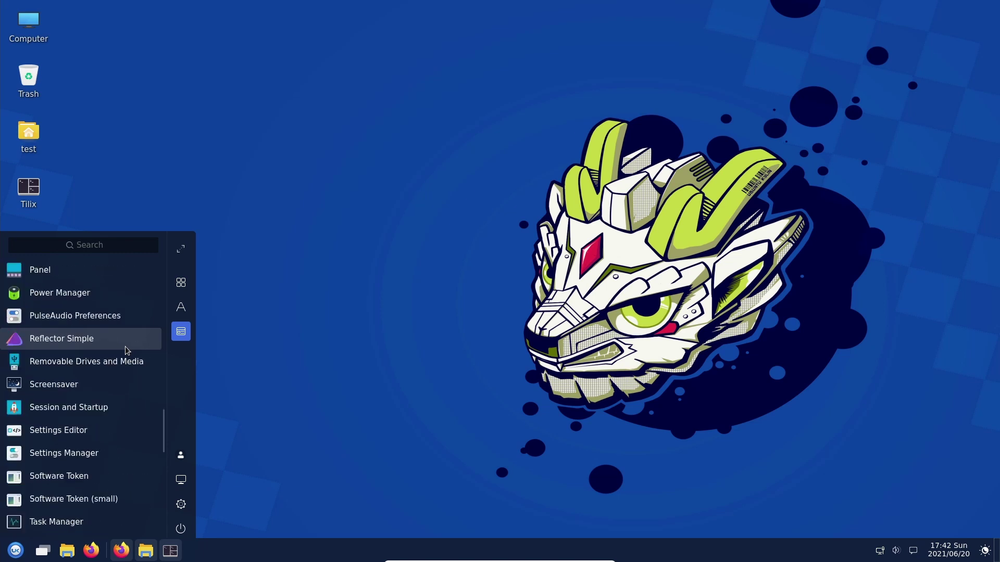
scroll(125, 346, down, 9)
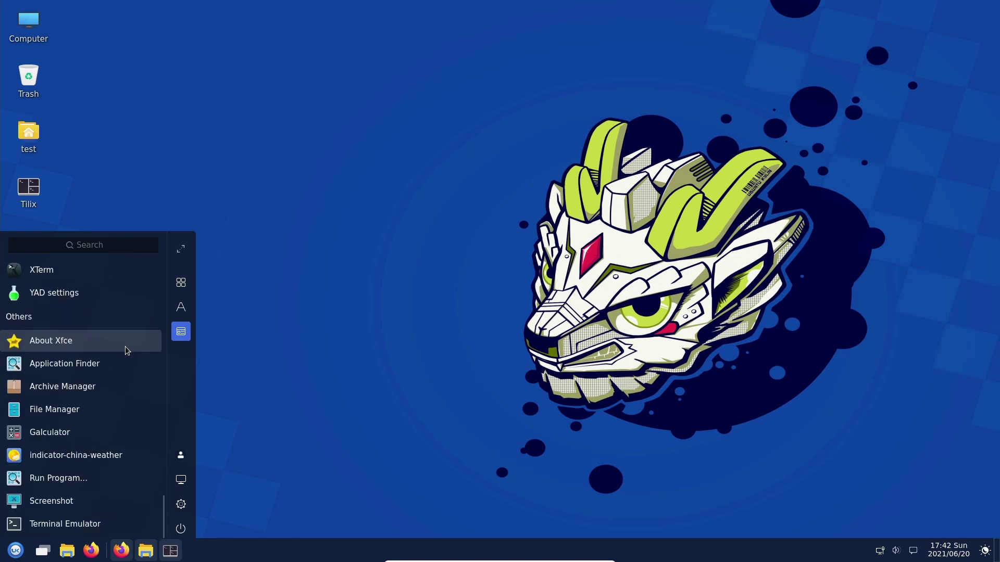
scroll(125, 345, up, 12)
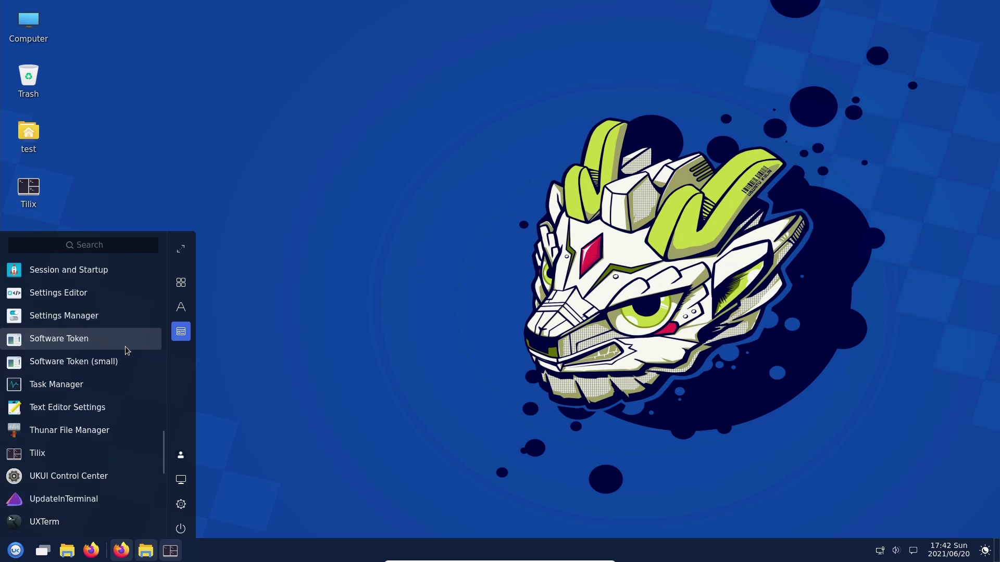
Step: Group the start menu's applications by letter again and skim the alphabetical list
scroll(125, 345, up, 10)
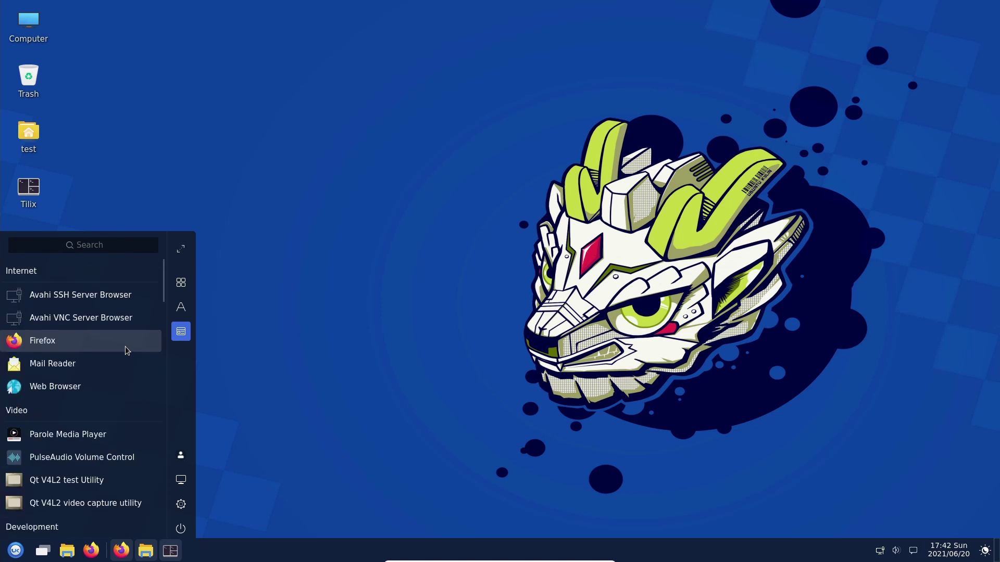
click(179, 314)
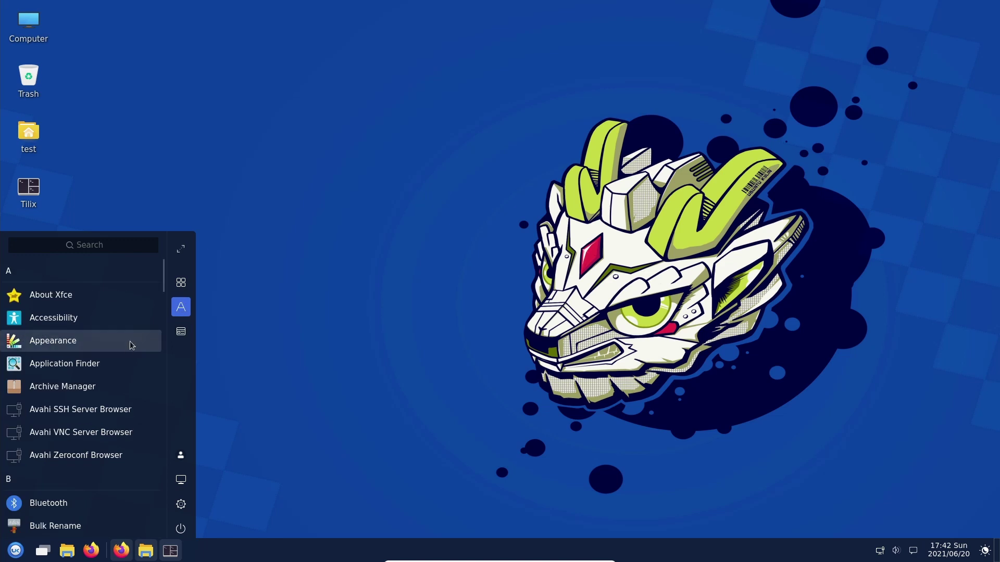
scroll(129, 348, down, 5)
scroll(129, 348, up, 5)
Step: Return the start menu to the ungrouped list of all applications and look through it from start to end and back
click(181, 285)
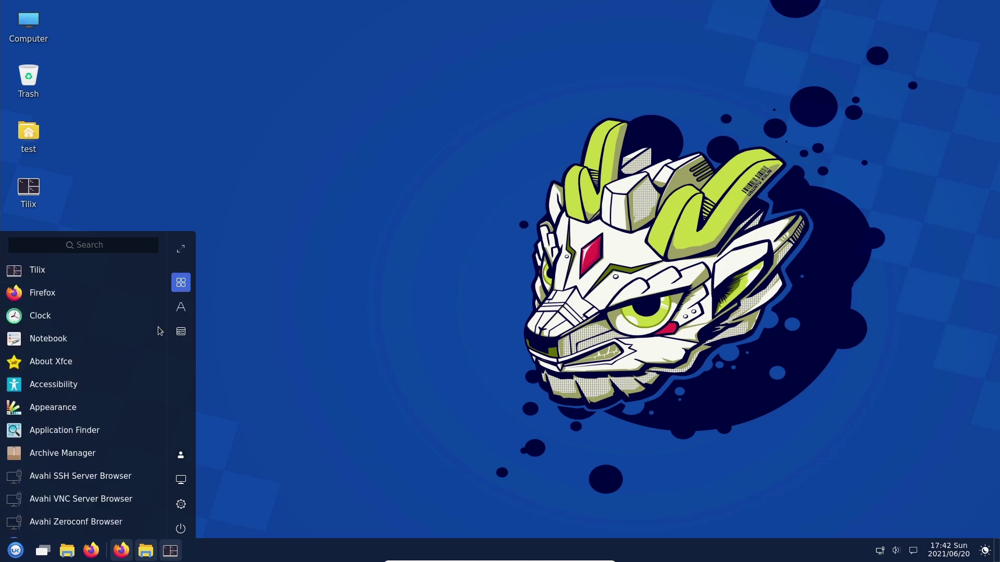
scroll(125, 383, down, 10)
scroll(124, 380, up, 10)
scroll(123, 370, down, 15)
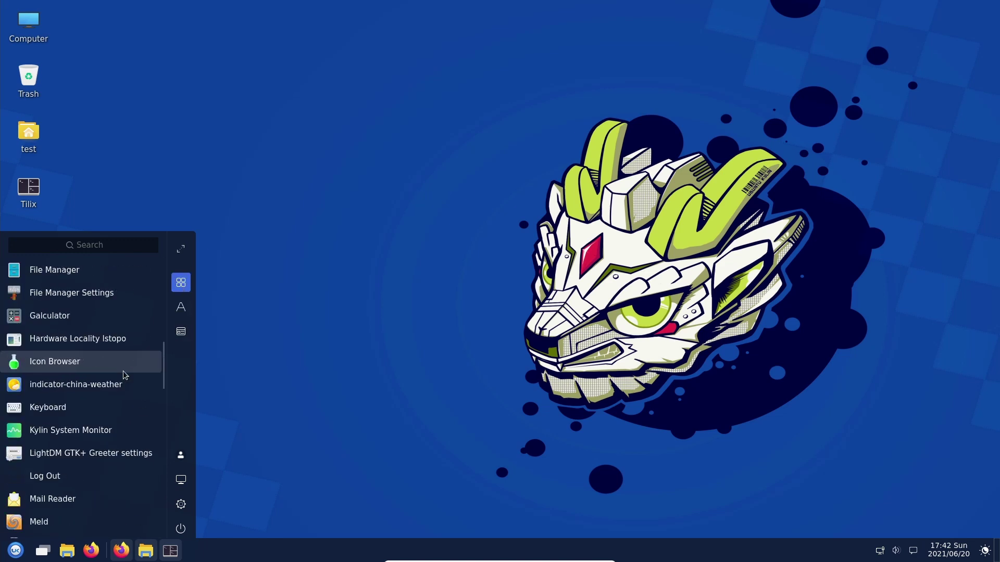
scroll(123, 371, up, 5)
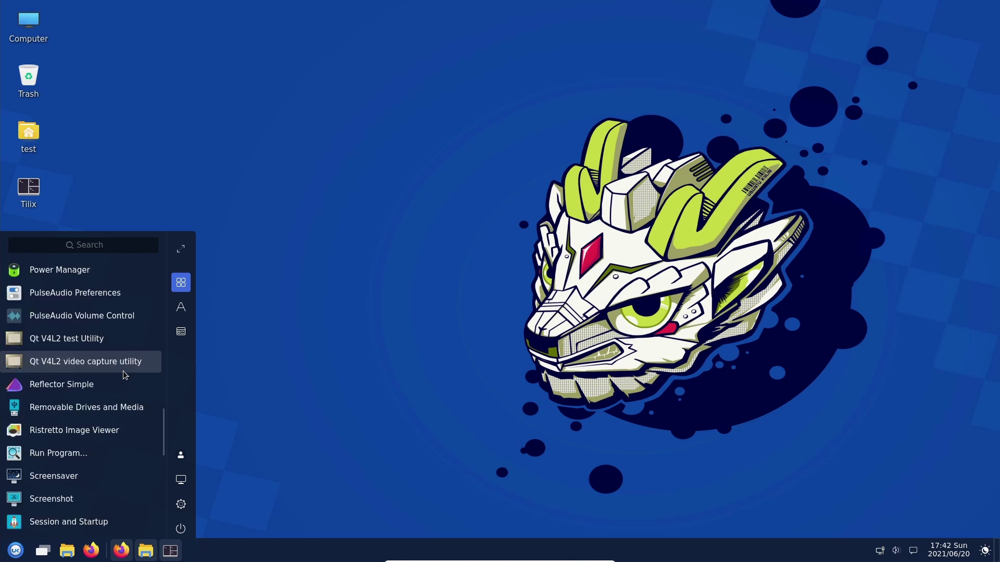
scroll(123, 371, up, 6)
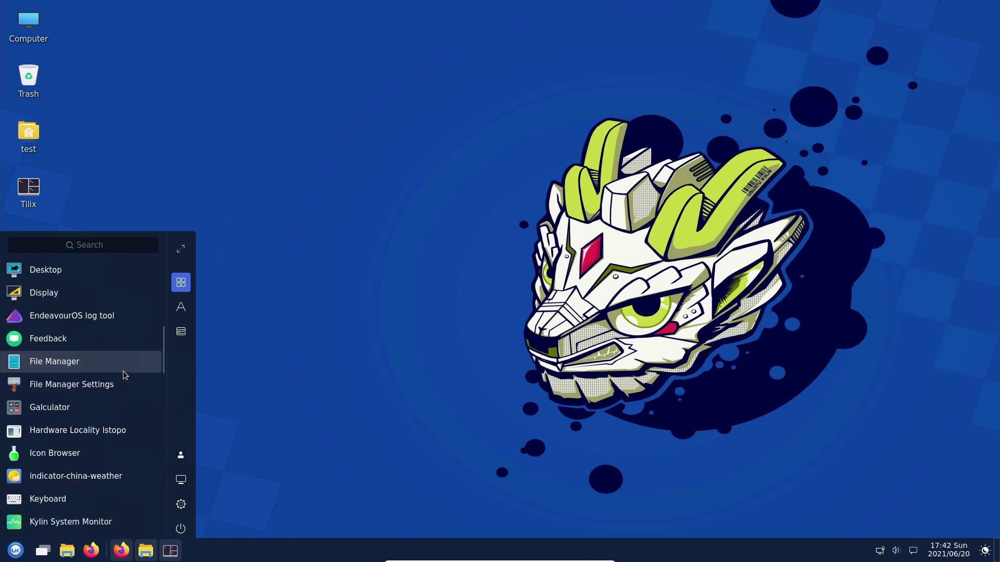
scroll(123, 372, up, 6)
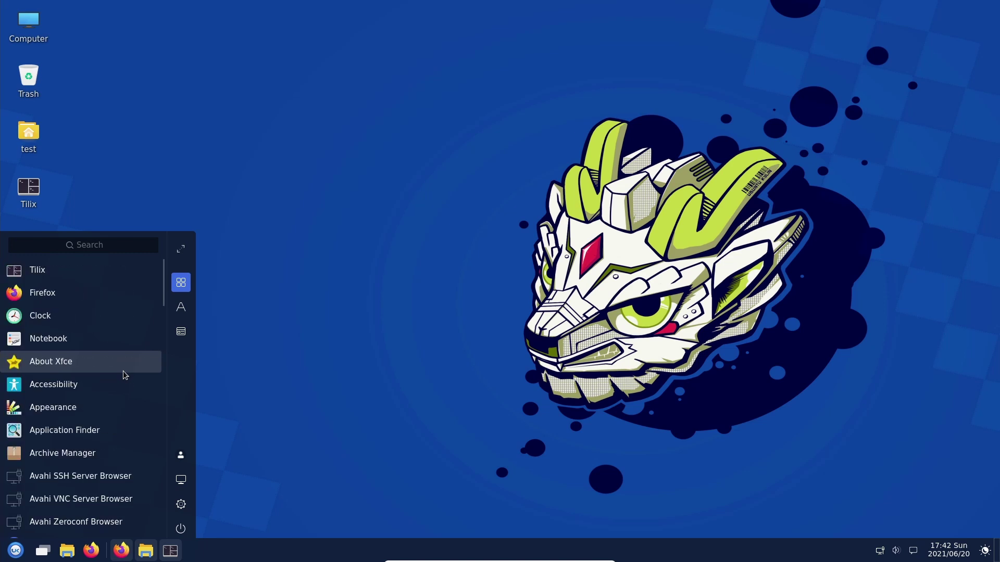
Step: Expand the start menu to full screen, look through its All, Letter and Function views, and restore the compact menu
click(181, 251)
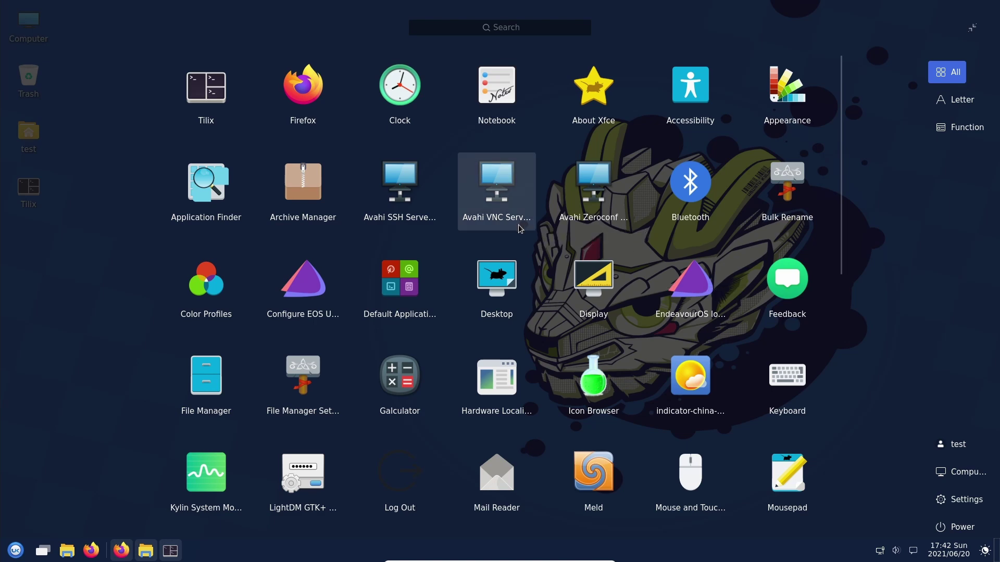
scroll(517, 224, down, 5)
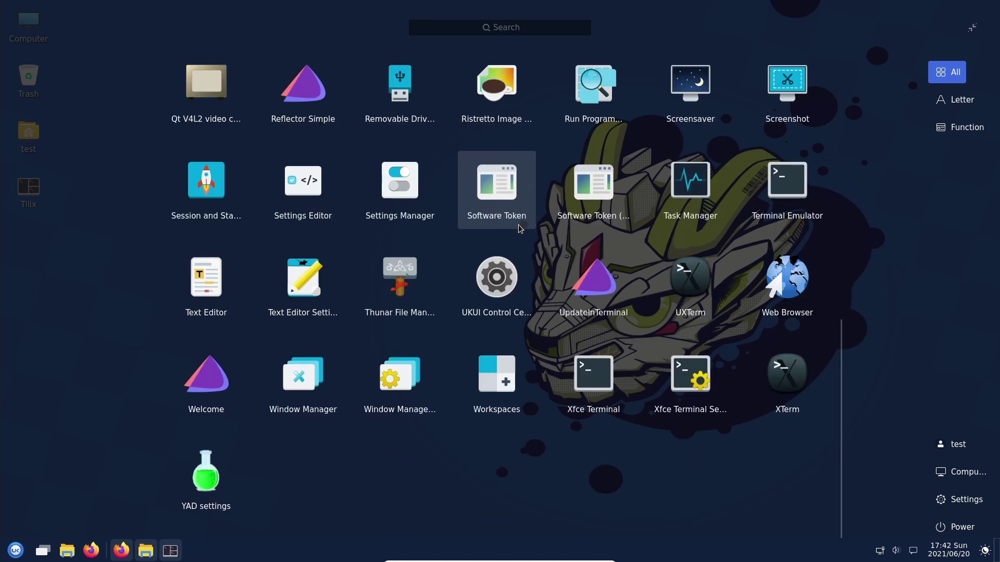
scroll(530, 248, up, 5)
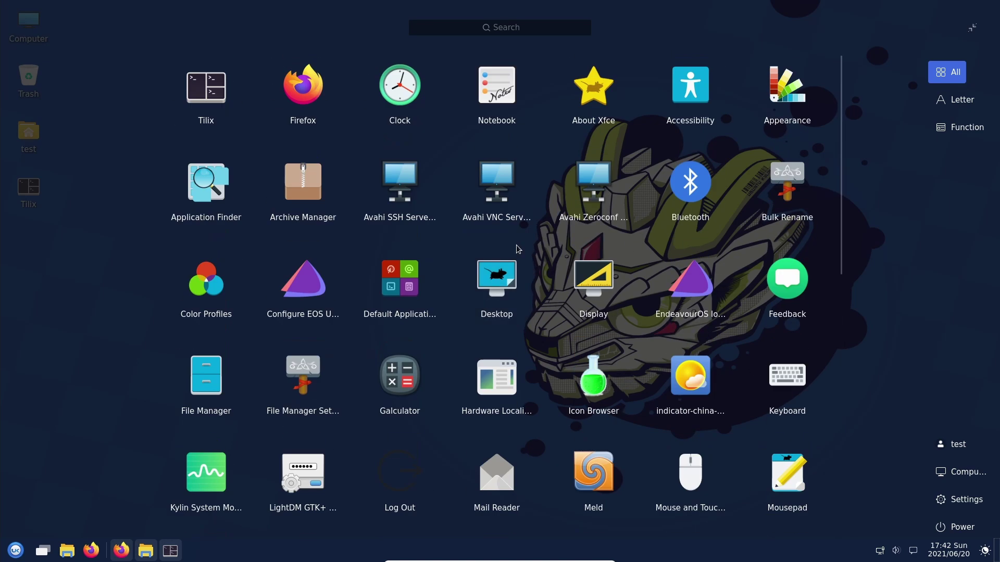
click(954, 101)
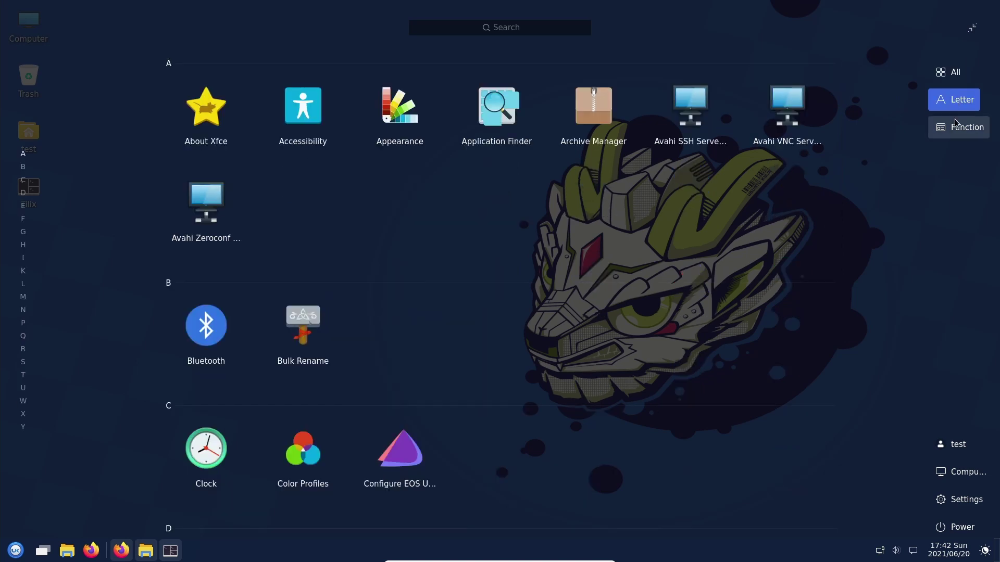
click(956, 123)
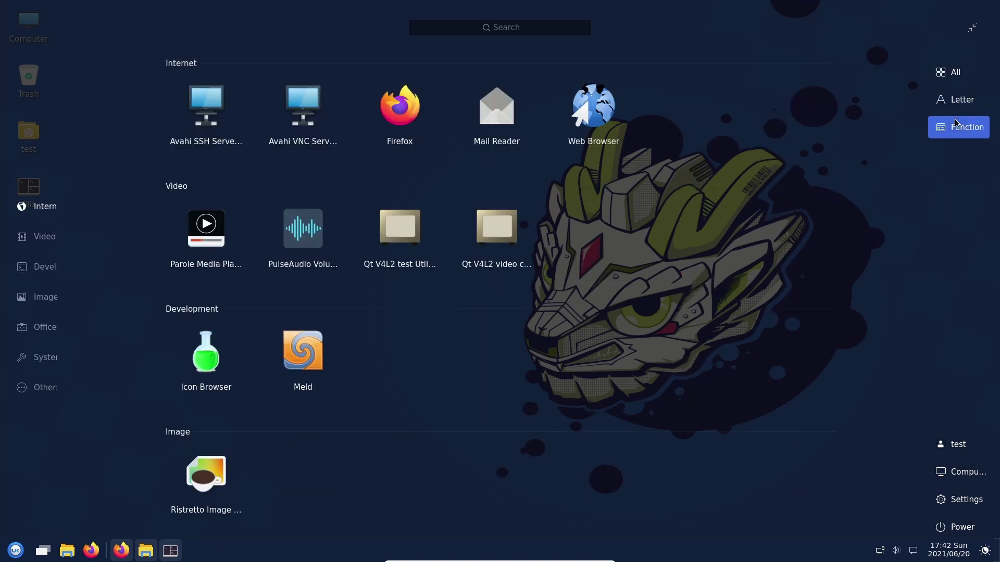
click(946, 72)
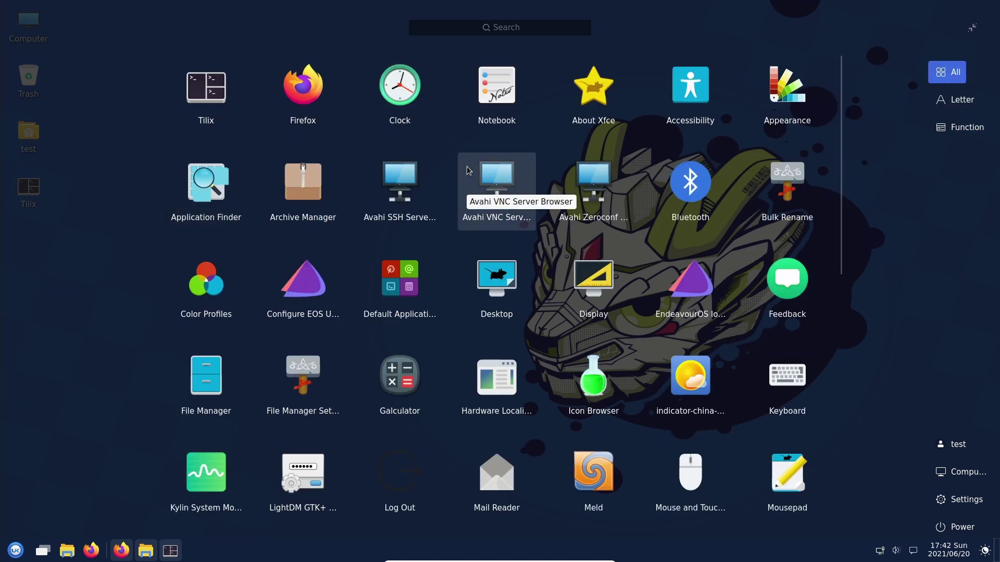
click(971, 31)
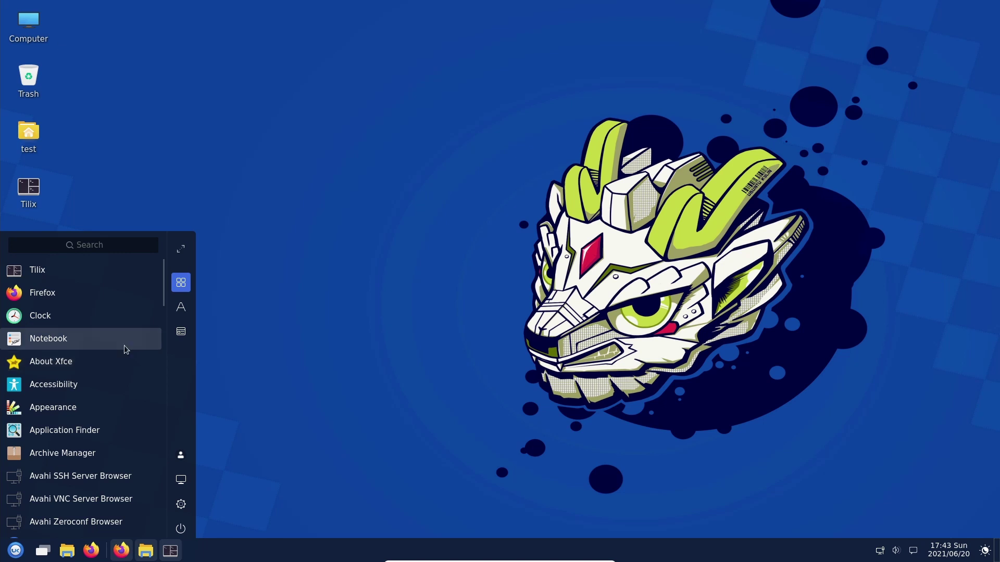
Step: Switch the compact start menu through the category and letter groupings and back to all applications
click(181, 332)
click(181, 308)
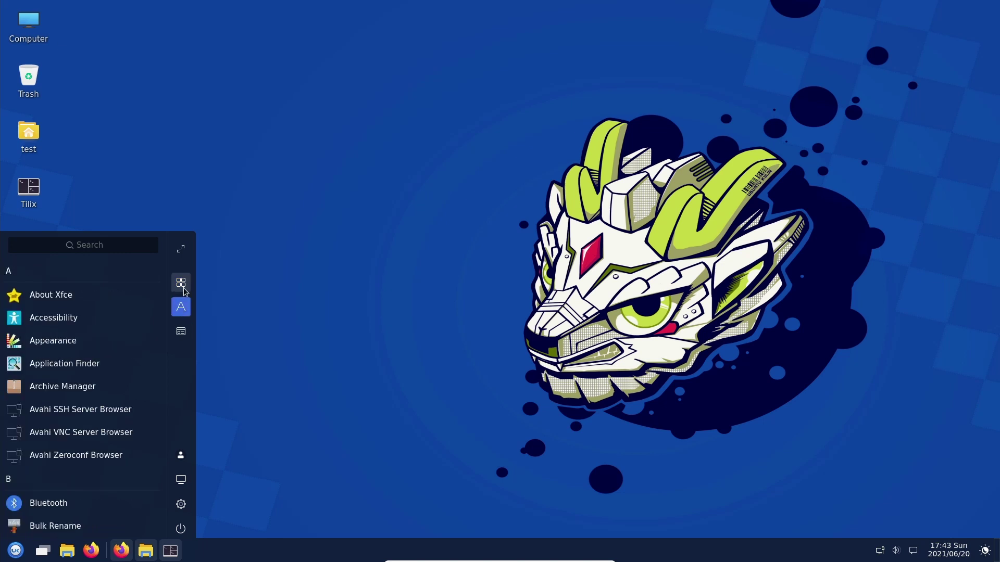
click(183, 289)
Step: Search the start menu for "til" and clear the search
click(104, 248)
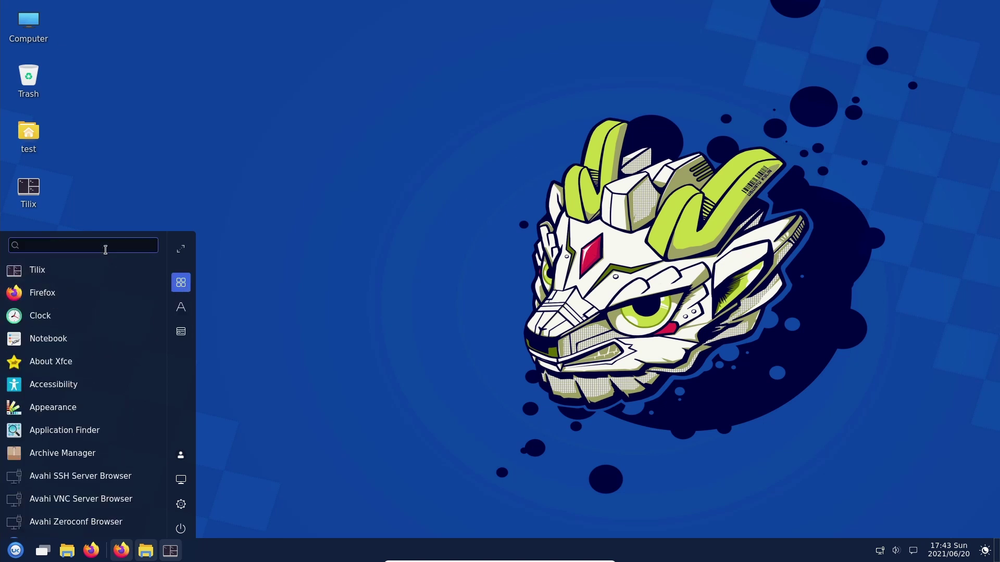
text(til)
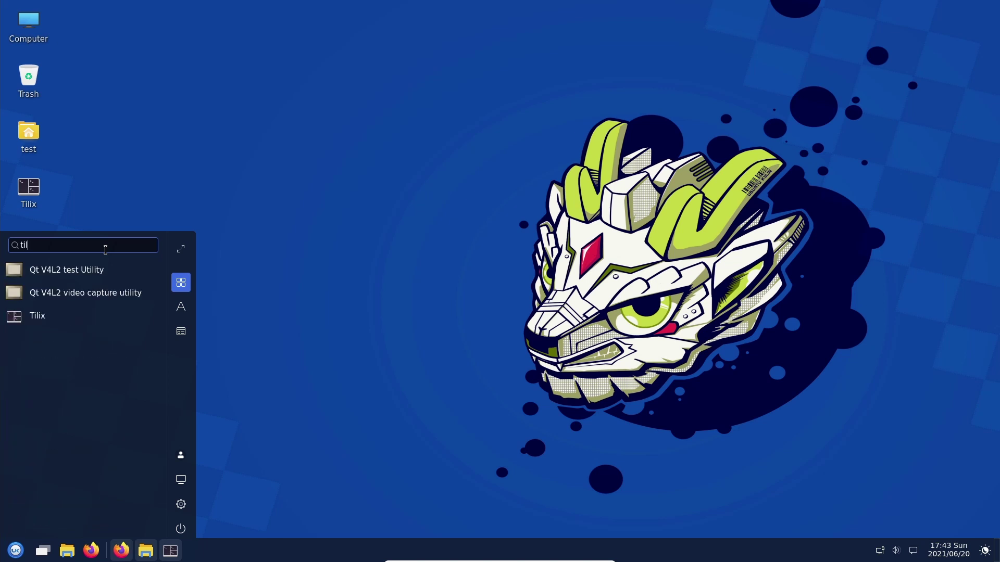
key(BackSpace)
key(BackSpace)
key(BackSpace)
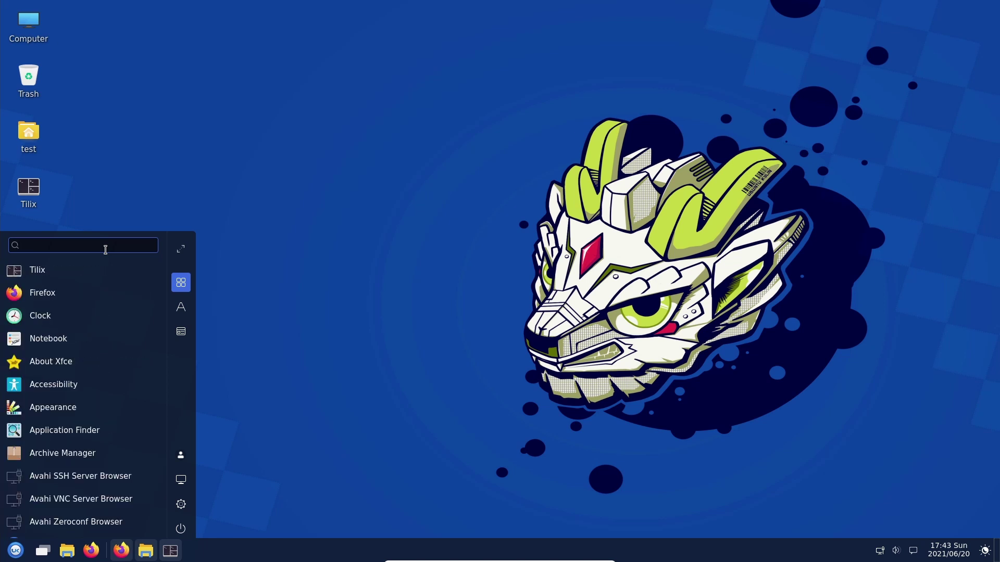
Step: Open the account settings and the Computer folder from the start menu's shortcuts, closing each window after viewing it
click(182, 456)
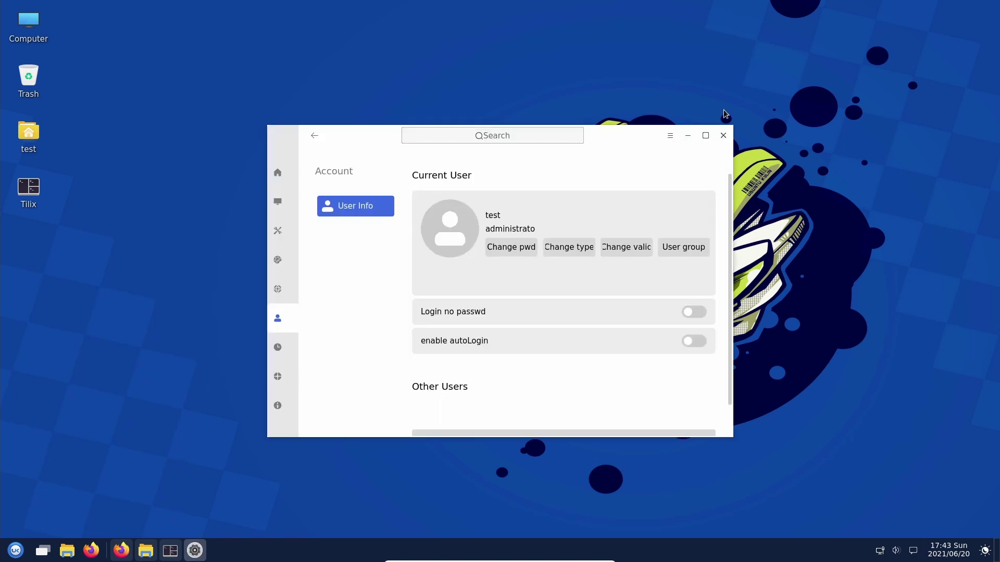
click(723, 135)
click(16, 551)
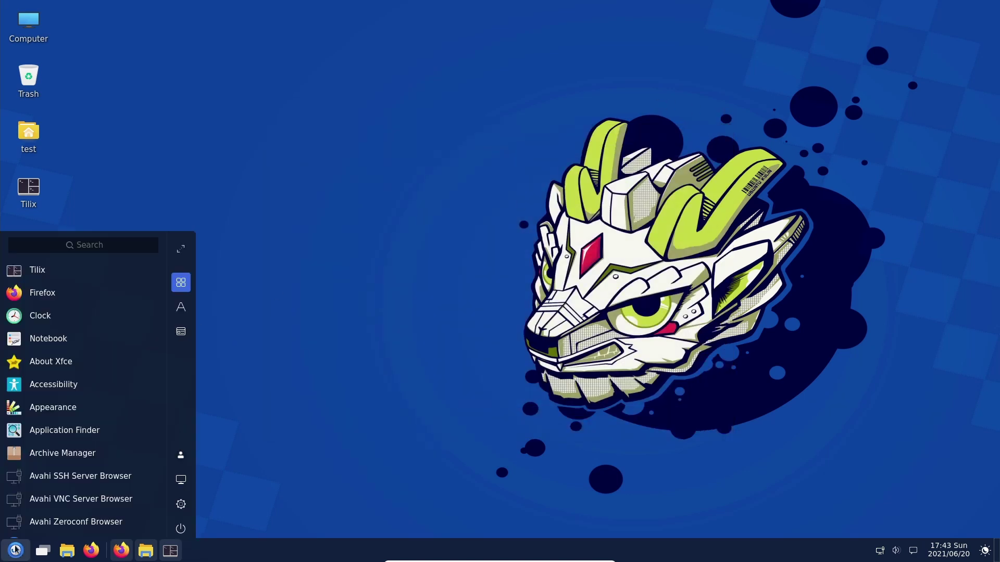
click(188, 490)
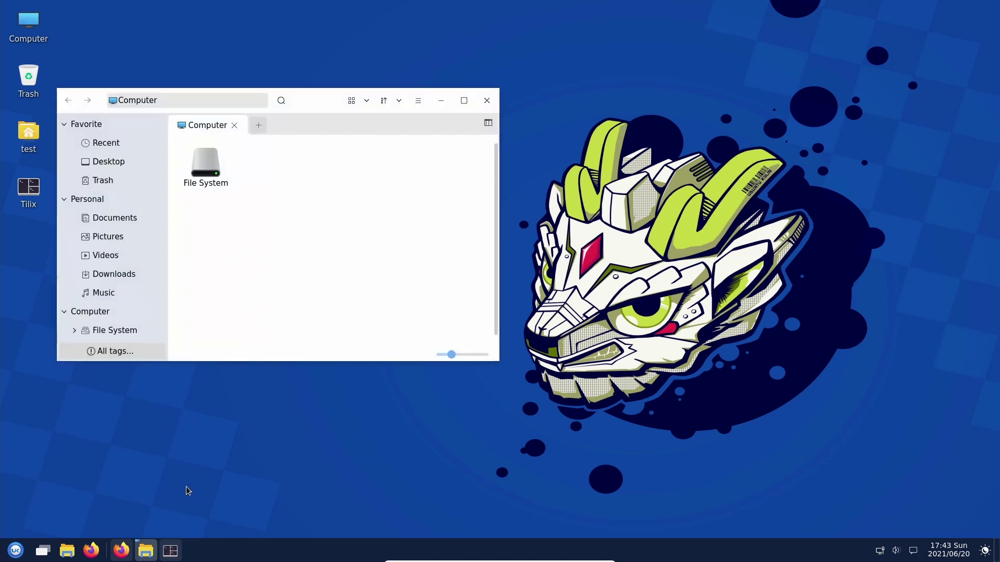
drag(322, 108, 504, 128)
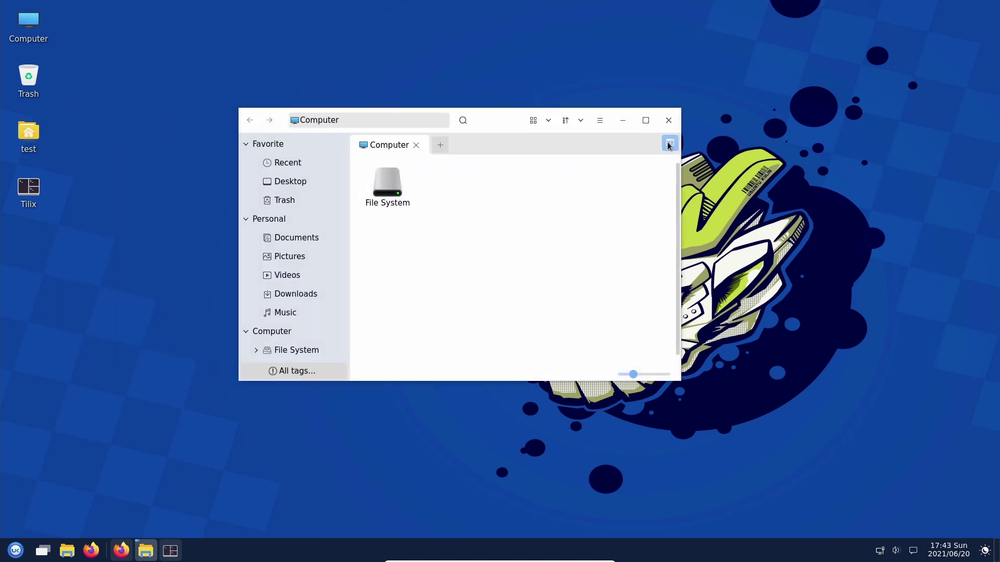
click(671, 122)
Step: View the start menu's power option and the desktop's context menu, and dismiss them without choosing anything
click(15, 550)
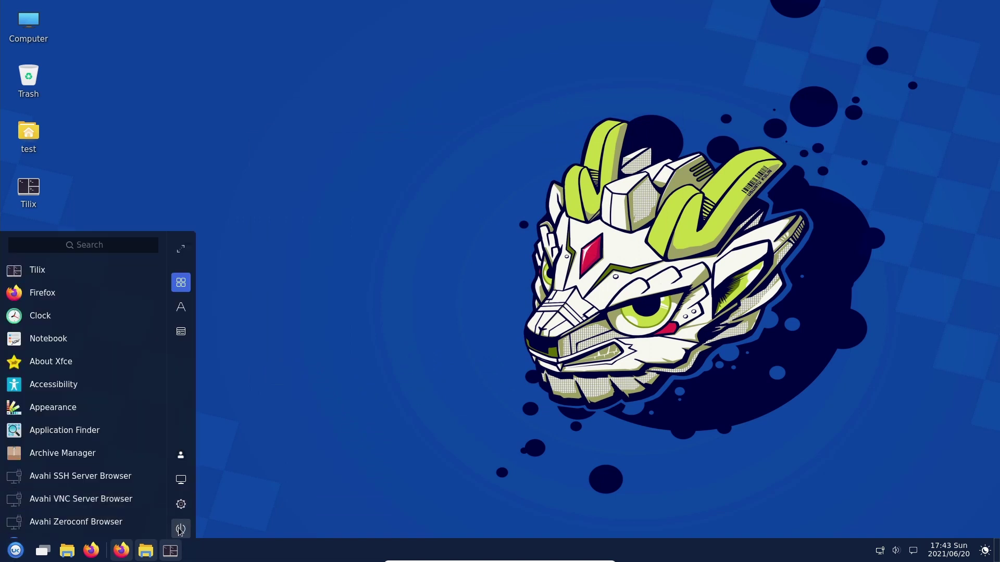
right_click(403, 150)
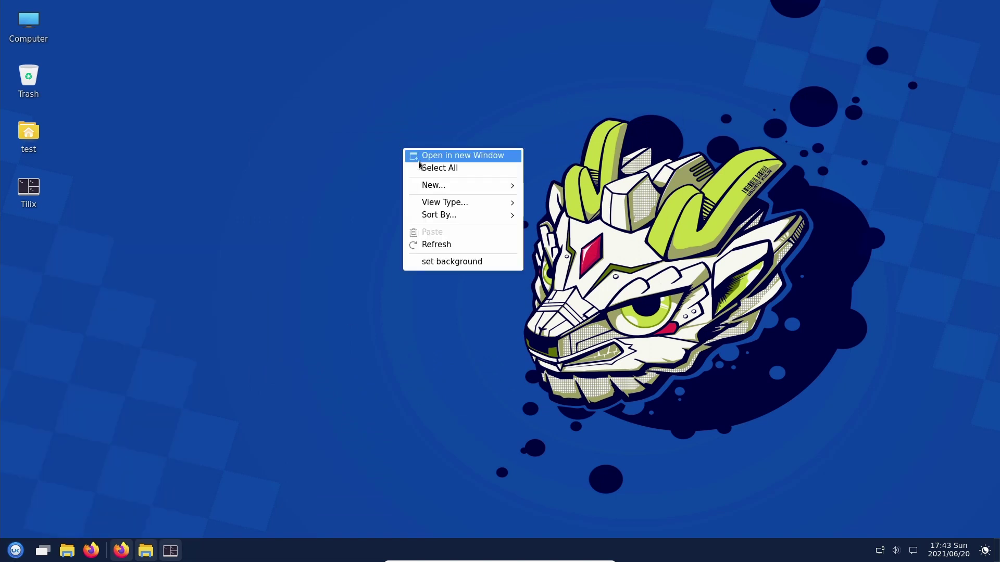
click(393, 354)
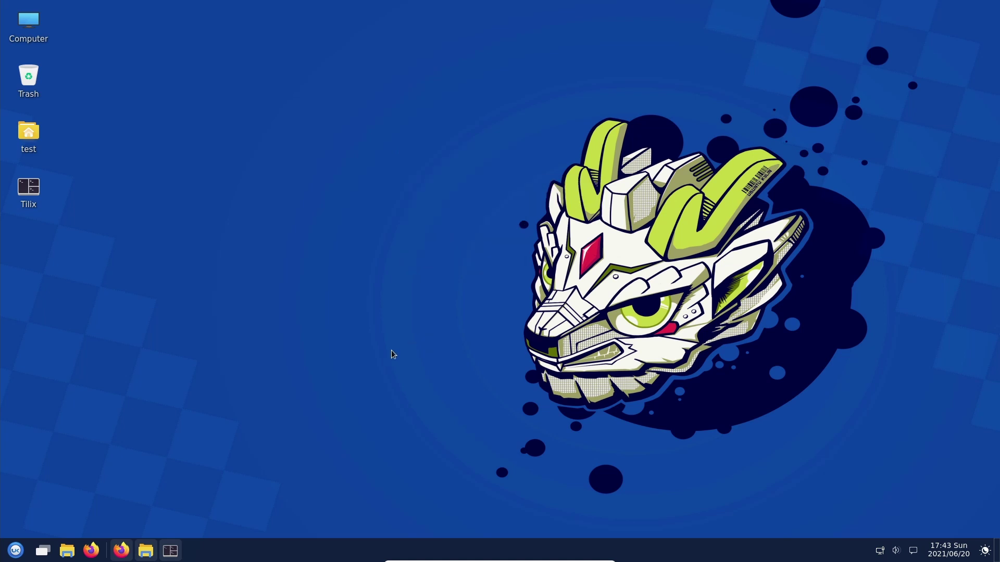
Step: Open the settings from the start menu and examine the Notice and About pages of the Messages section
click(16, 550)
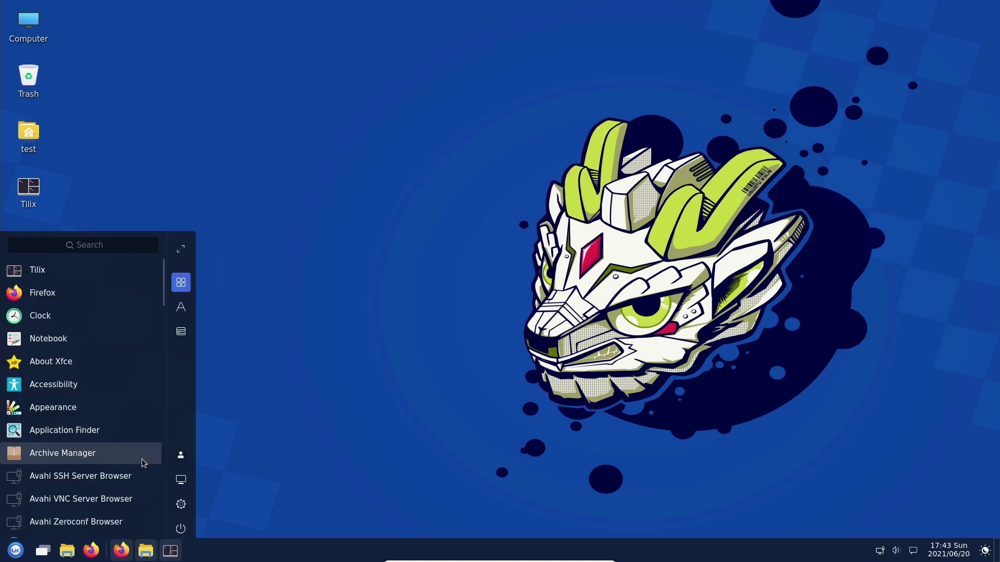
click(181, 505)
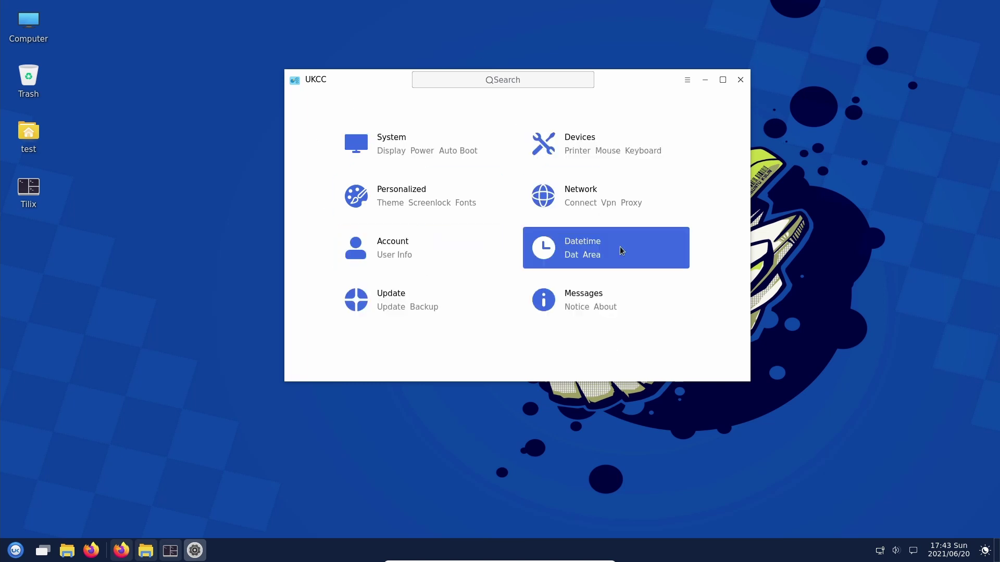
click(601, 316)
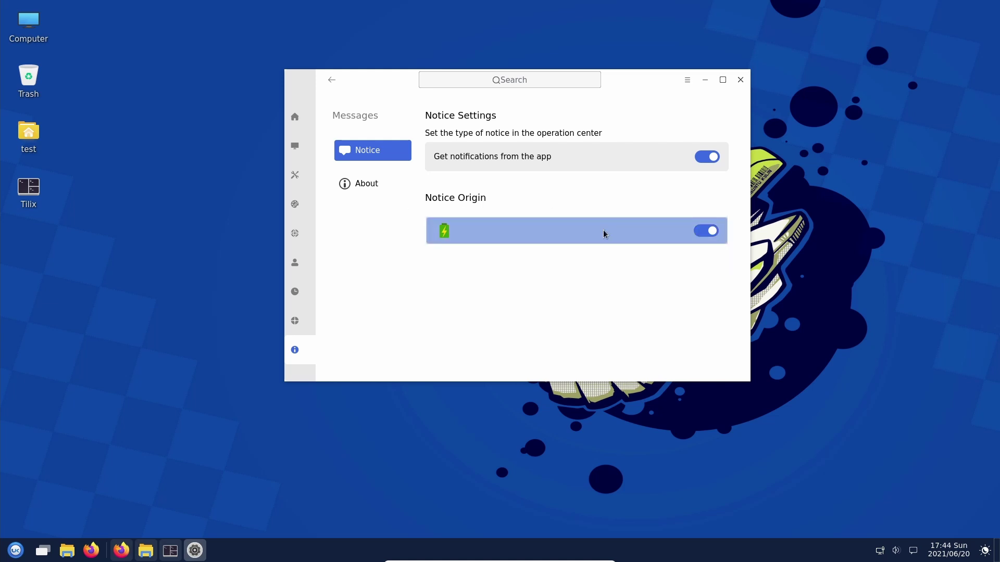
click(697, 233)
click(390, 180)
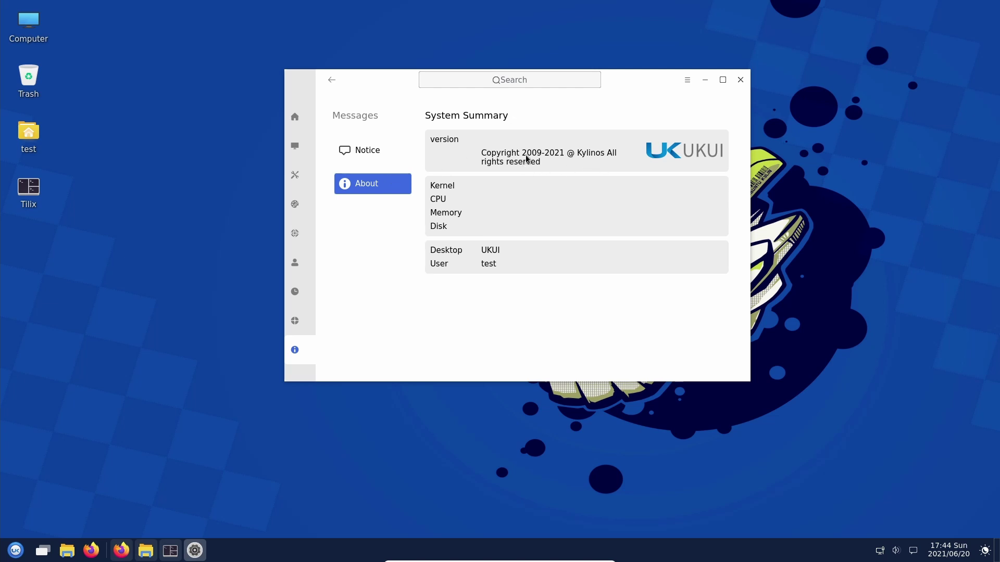
drag(481, 185, 502, 183)
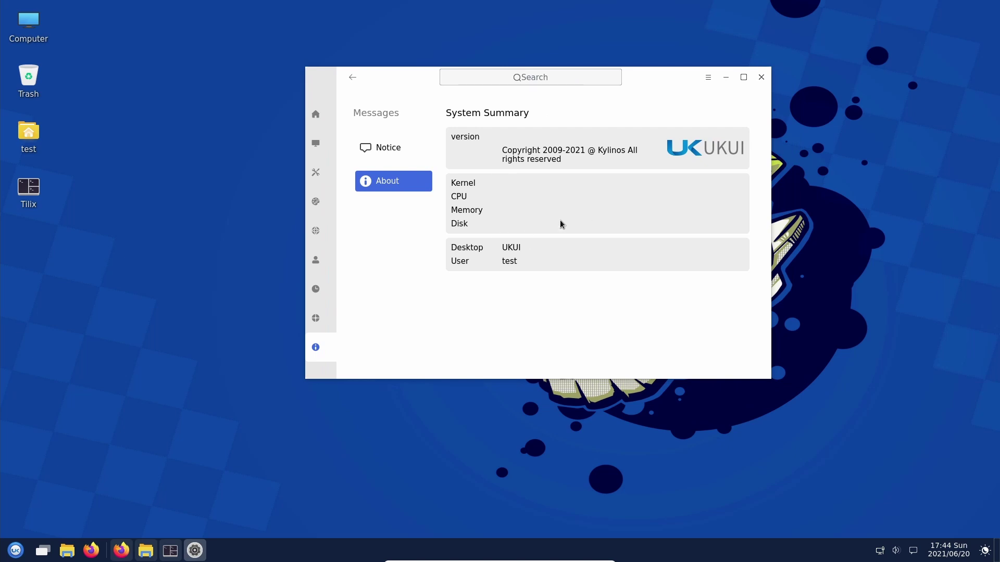
click(399, 152)
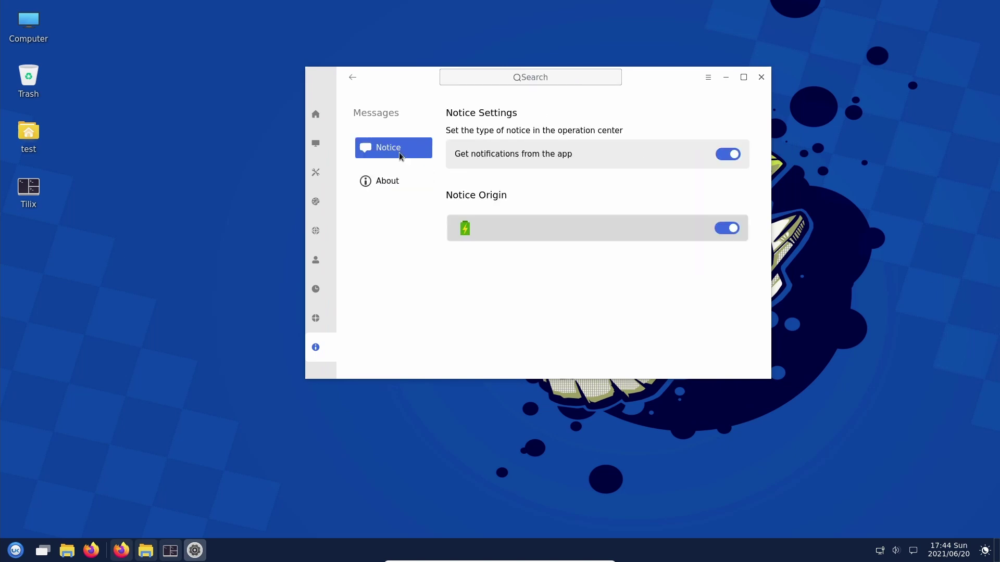
Step: Open the Area page of the Datetime settings and view the available display format areas, keeping US
click(316, 114)
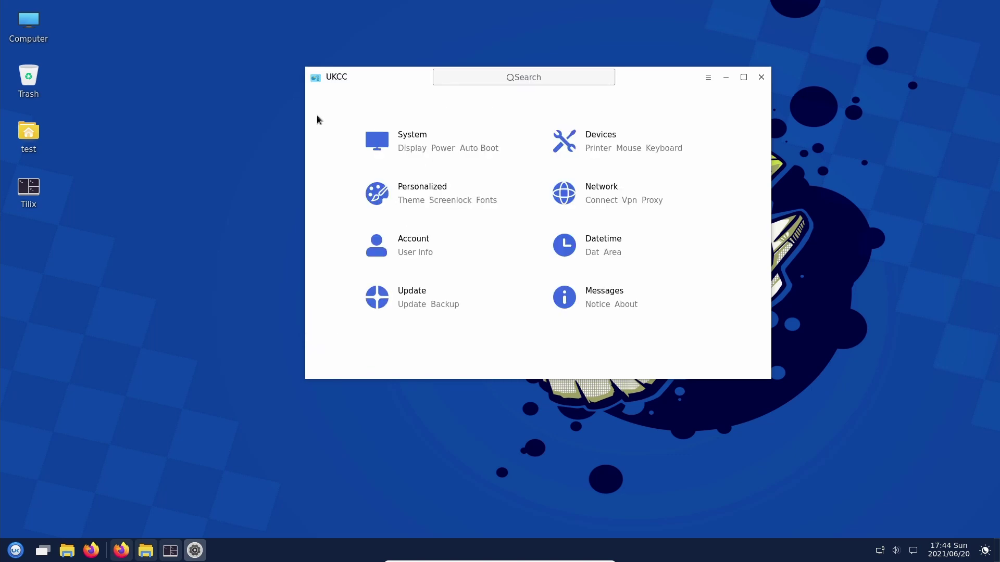
click(612, 256)
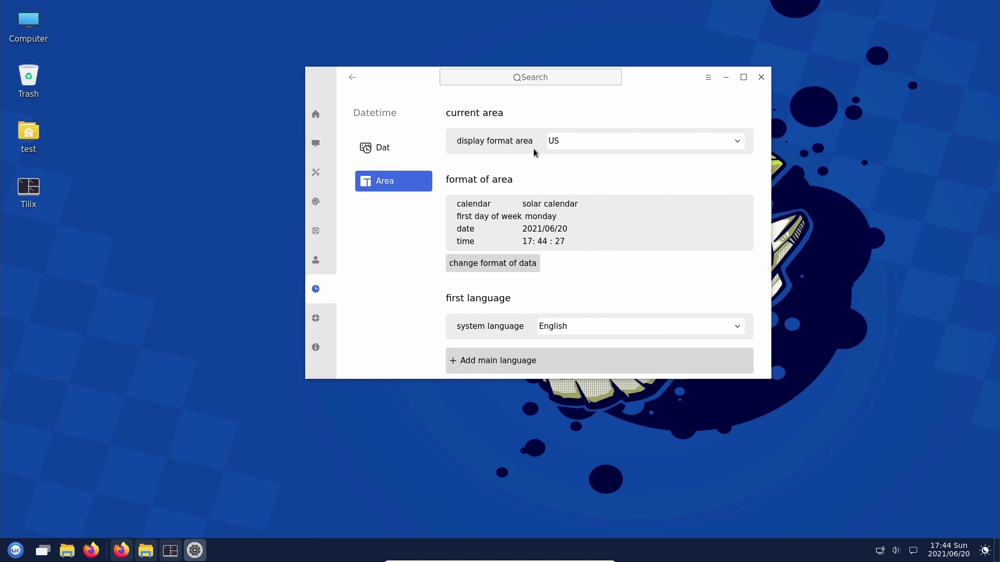
click(631, 141)
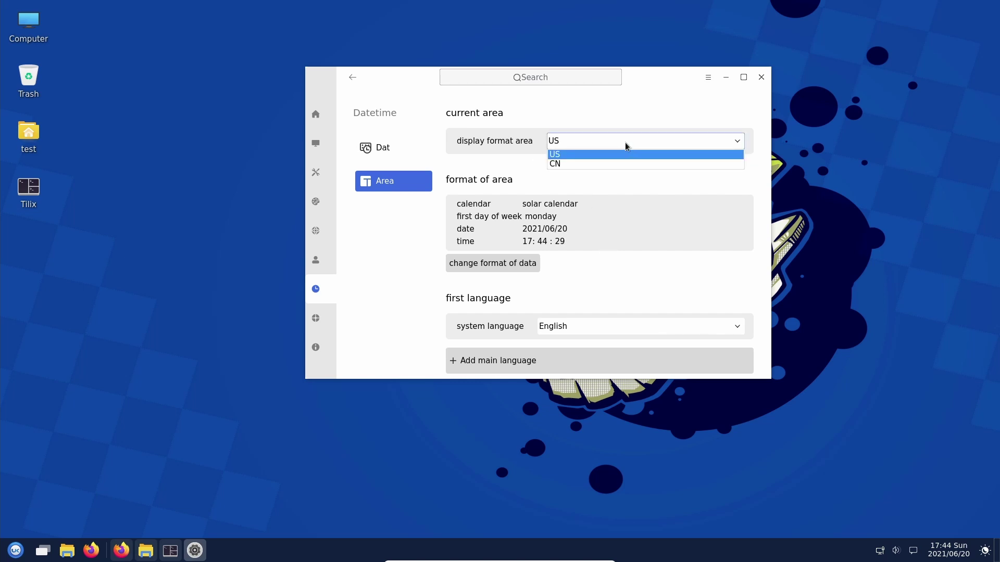
click(622, 141)
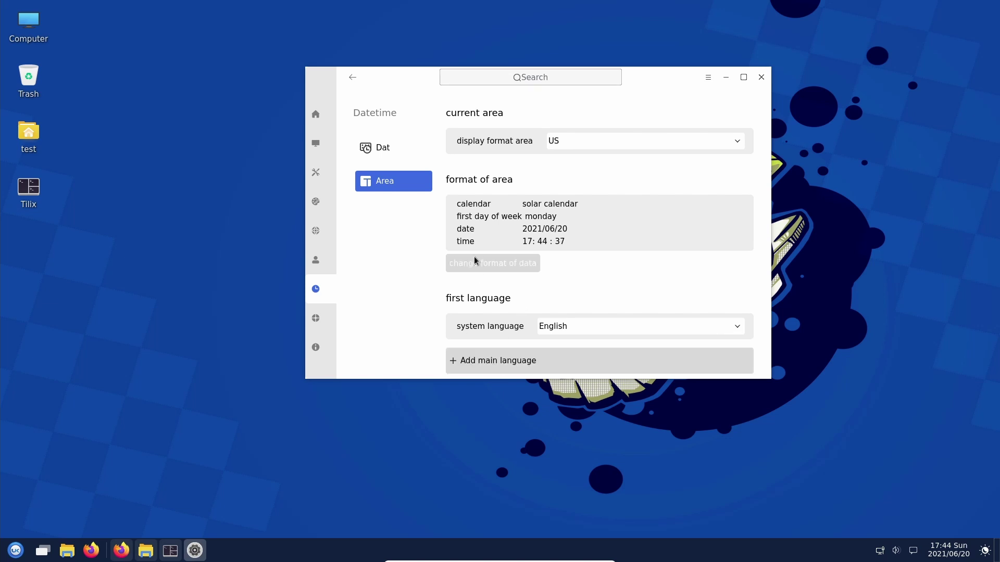
Step: View the Dat page of the Datetime settings and the Connect, Vpn and Proxy pages of the Network settings
click(392, 150)
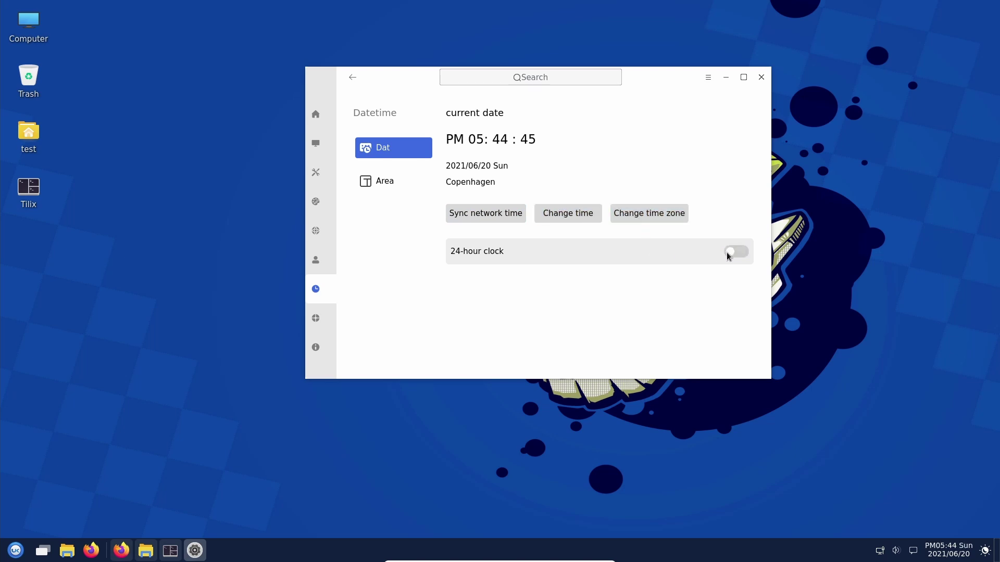
click(314, 117)
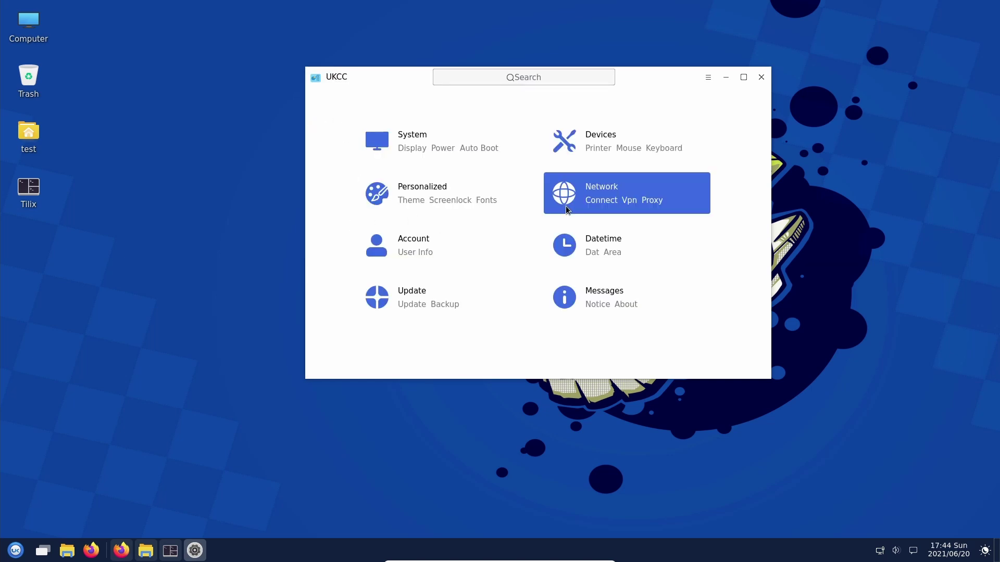
click(617, 206)
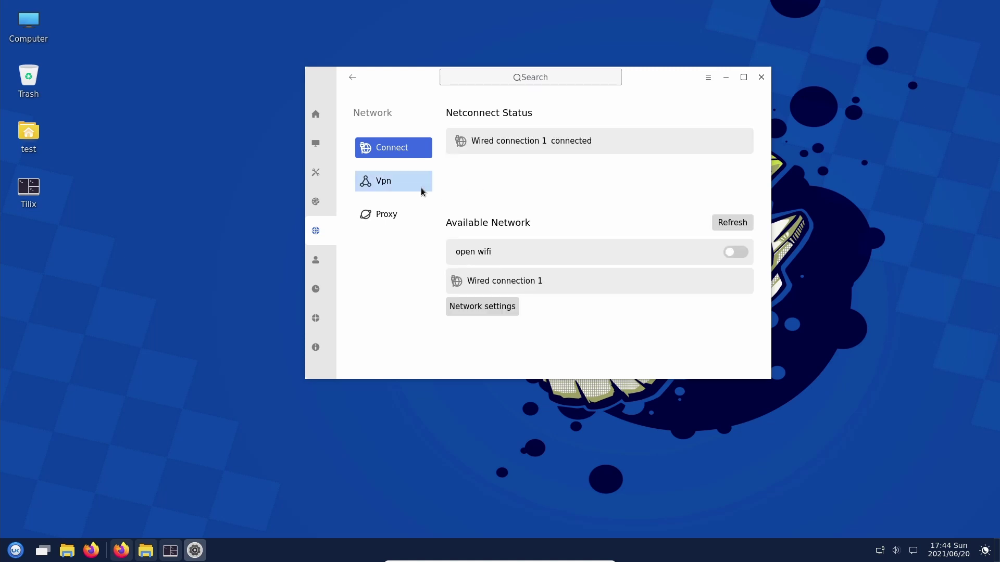
click(395, 184)
click(393, 218)
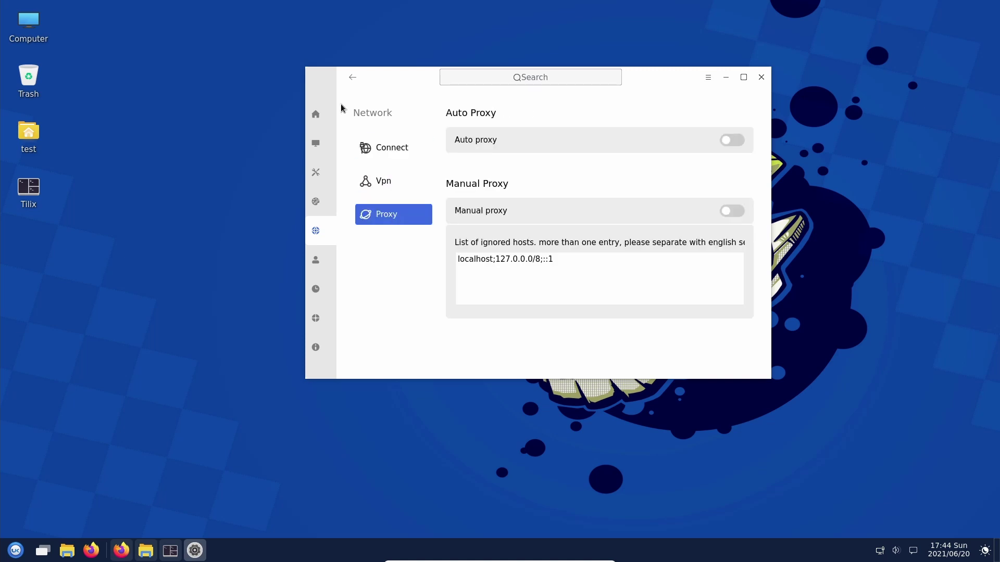
click(357, 79)
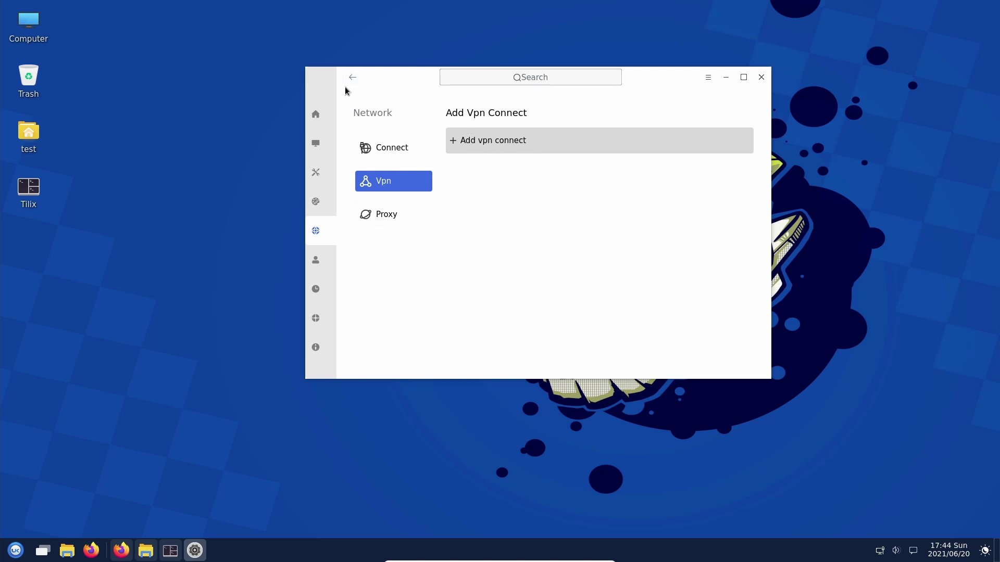
click(352, 79)
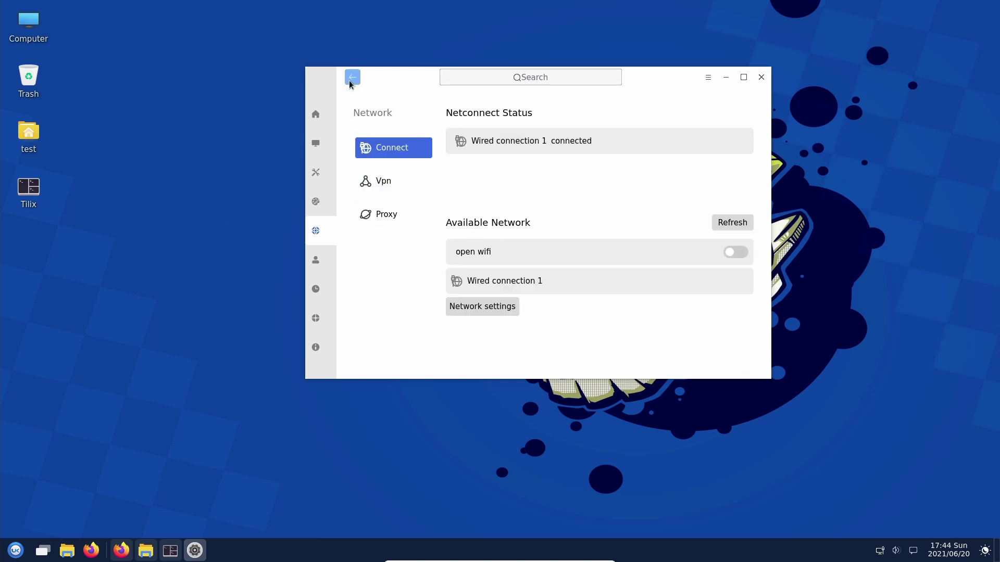
click(351, 77)
click(320, 115)
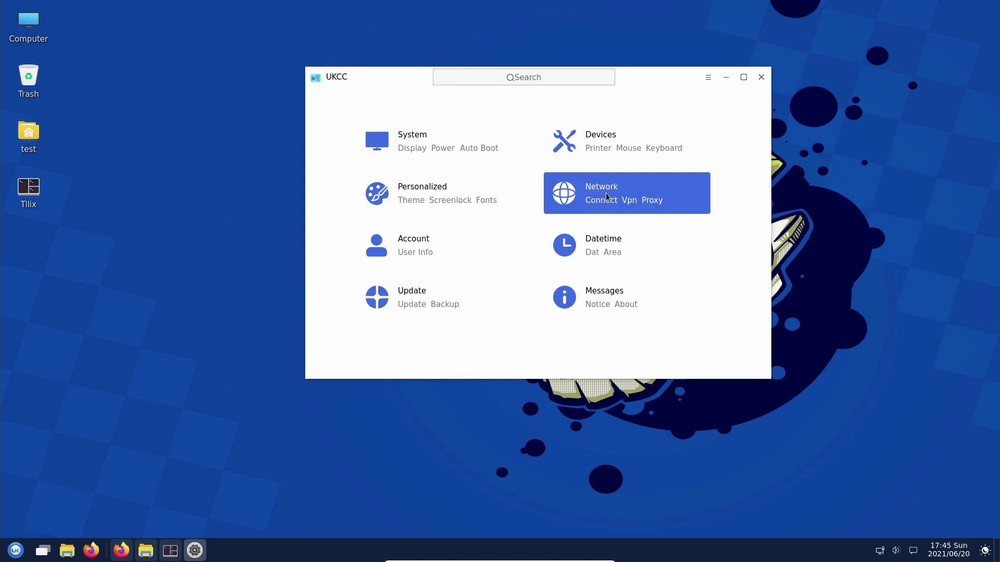
Step: Open the Printer and Mouse pages of the Devices settings, view the hand habit options keeping Righthand, and test the double-click delay
click(626, 154)
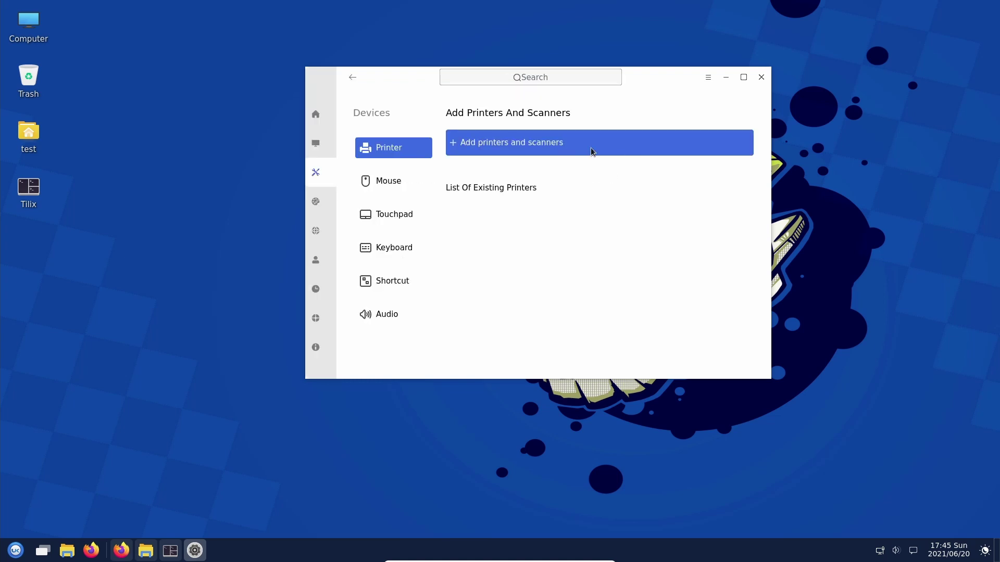
click(375, 186)
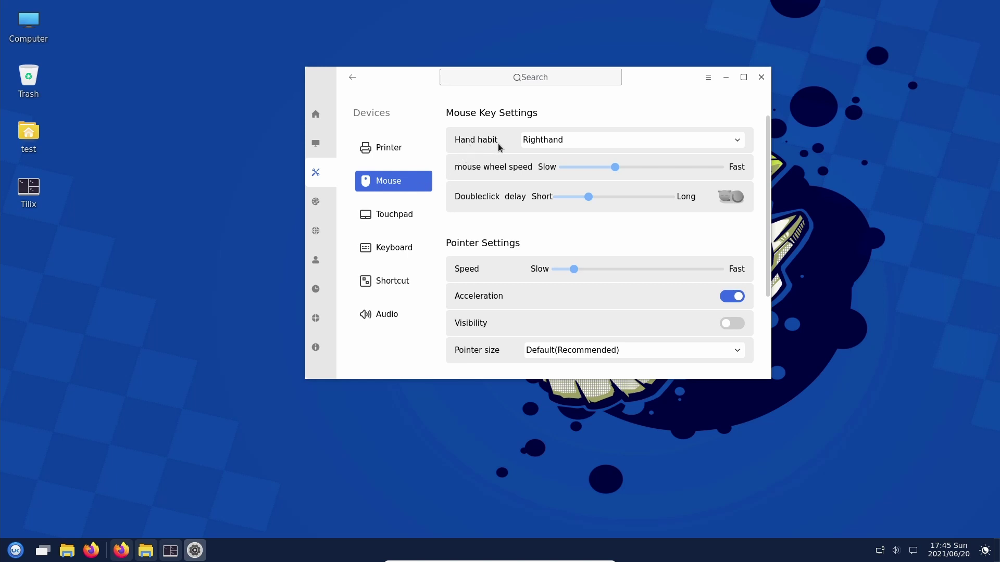
click(568, 145)
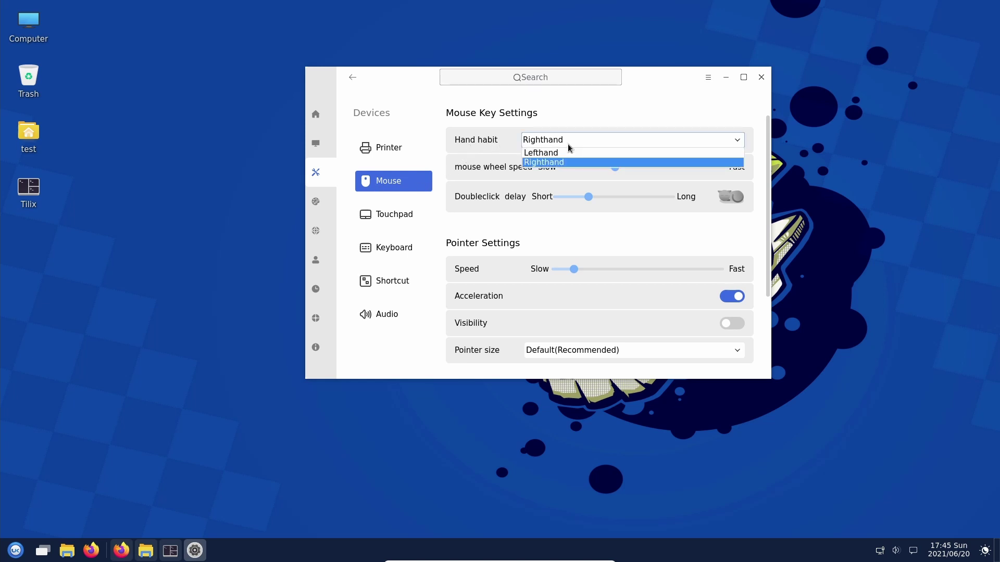
click(575, 118)
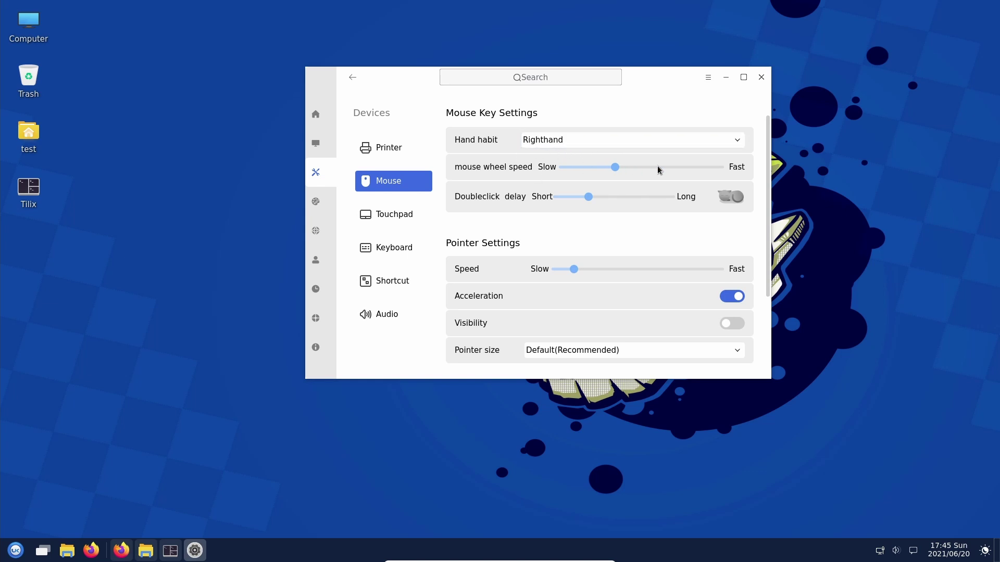
drag(728, 197, 720, 196)
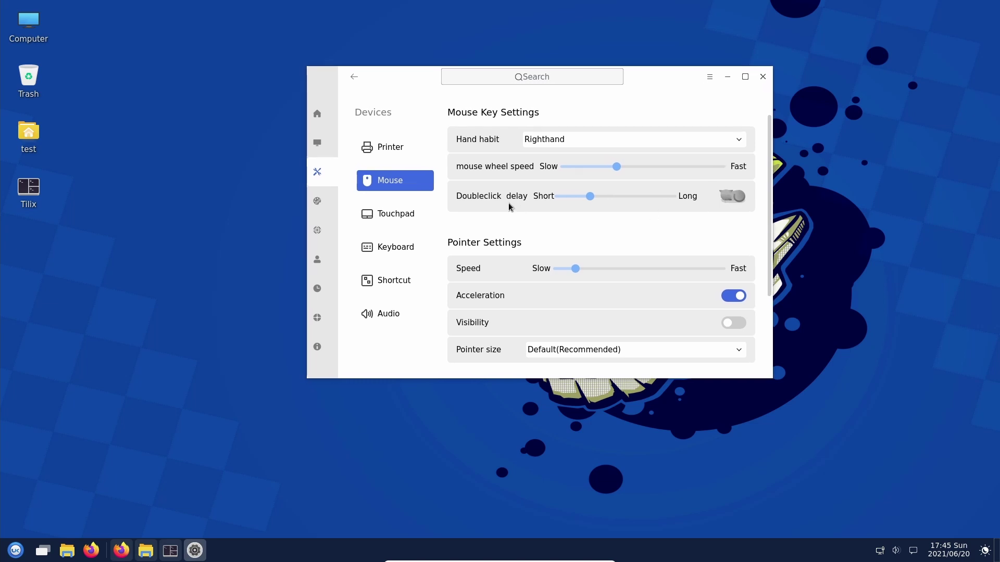
double_click(736, 203)
double_click(736, 204)
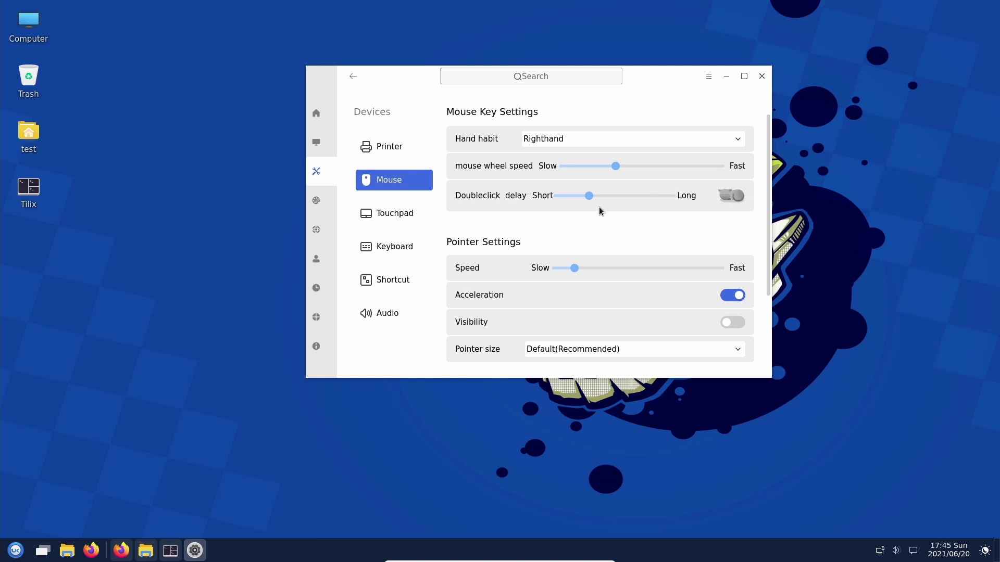
Step: Turn off pointer acceleration in the Mouse settings and try the Visibility option, leaving it disabled
scroll(495, 244, down, 2)
scroll(495, 244, down, 1)
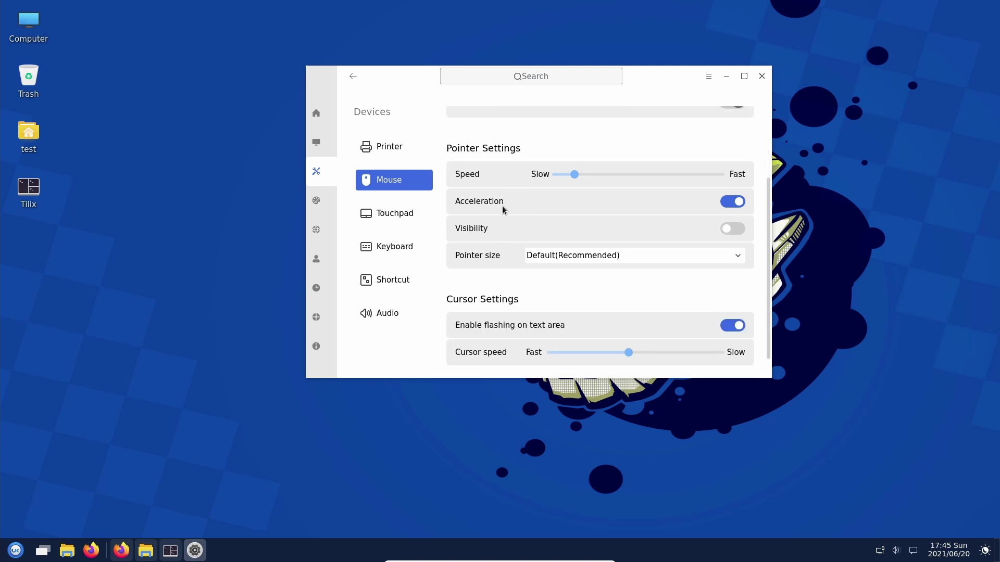
click(727, 204)
click(735, 225)
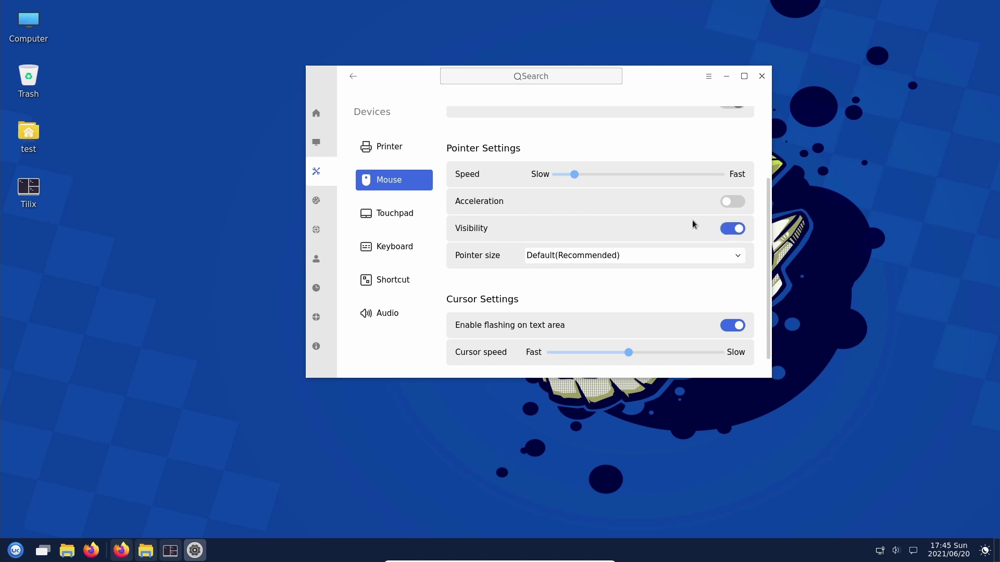
click(727, 232)
scroll(499, 259, down, 1)
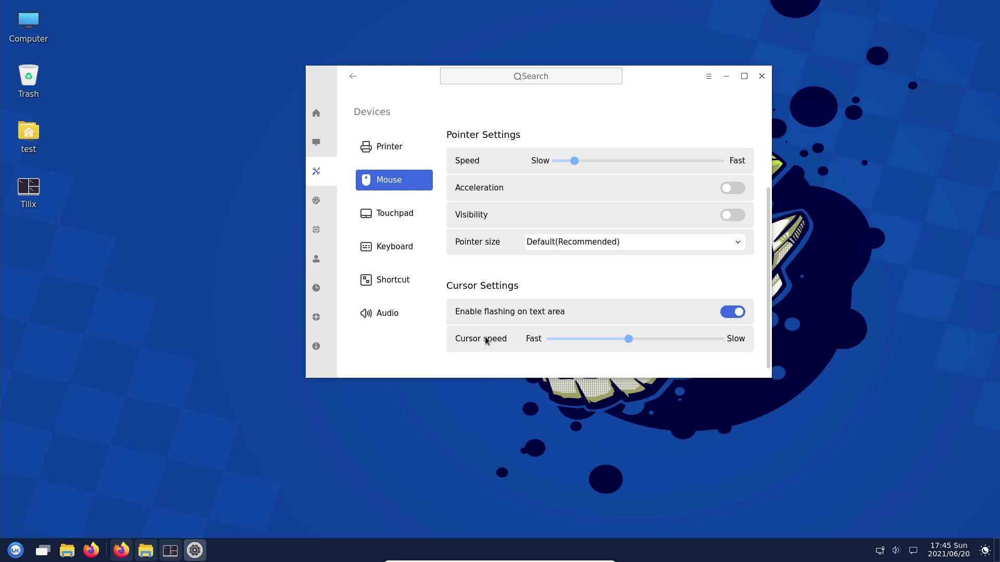
Step: Examine the Touchpad, Keyboard and Shortcut pages of the Devices settings, including the complete list of system shortcuts
click(411, 212)
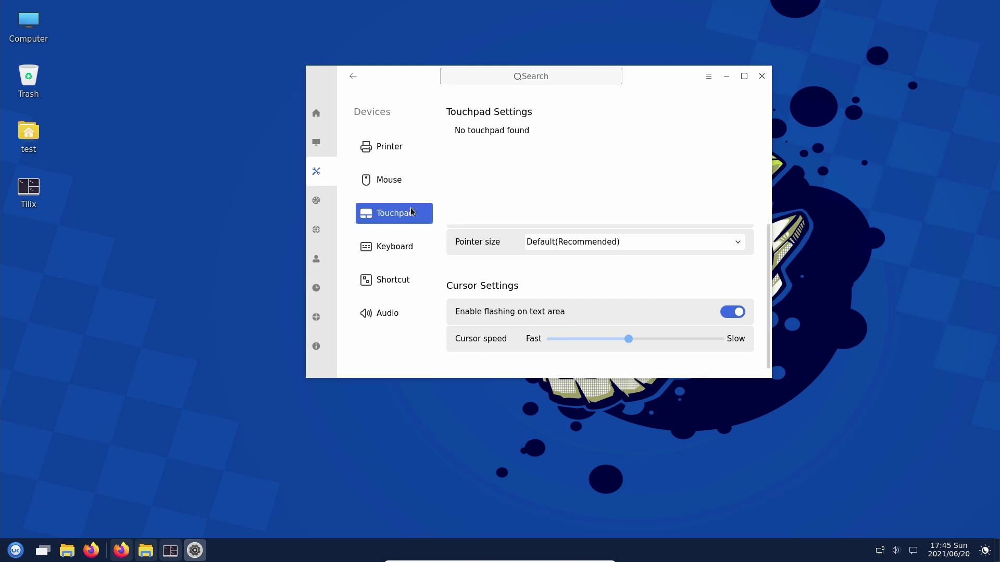
click(403, 246)
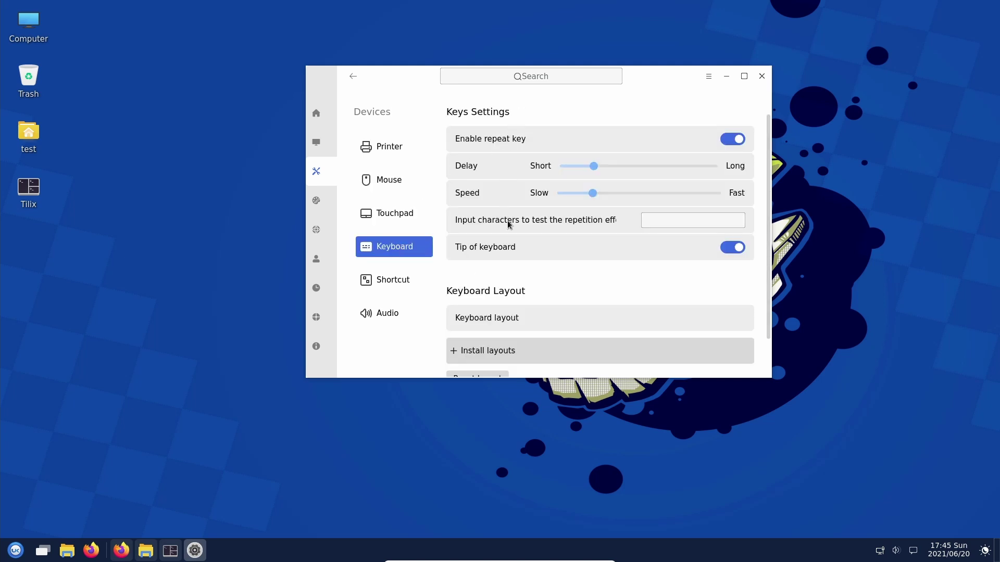
scroll(533, 279, down, 1)
click(411, 284)
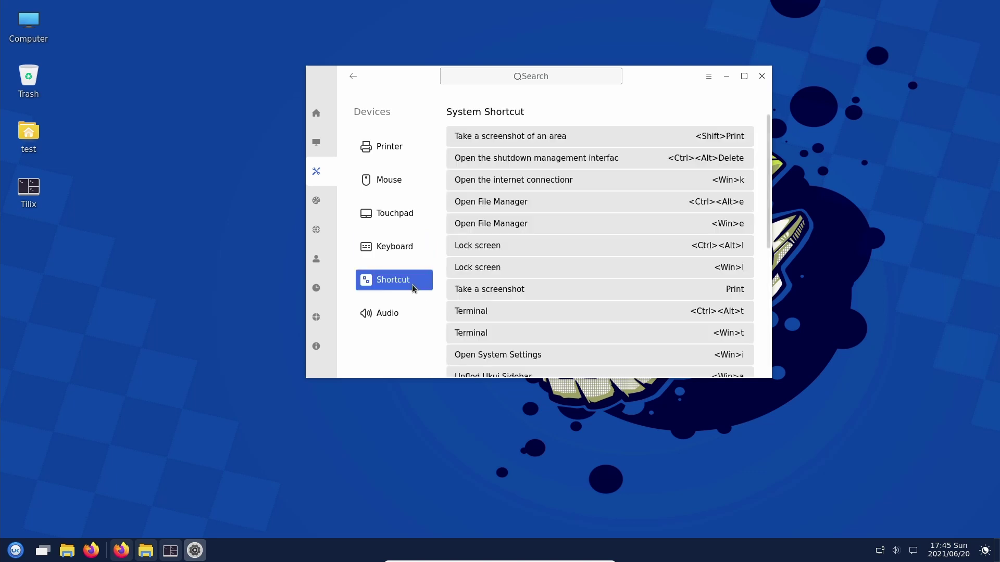
scroll(595, 243, down, 5)
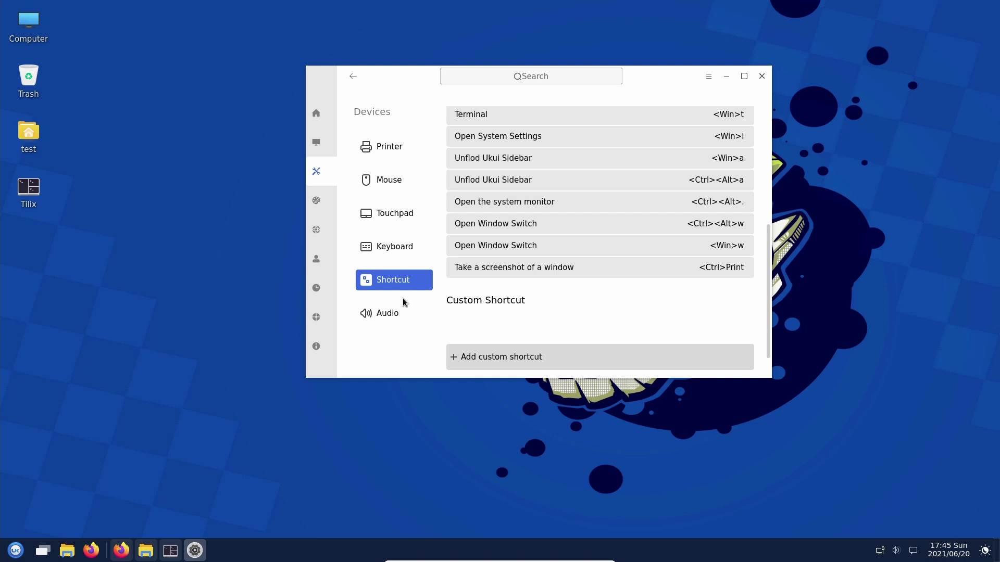
Step: Examine the Audio page's output, input and system sound settings, viewing the output device and card choices without changing them
click(397, 312)
click(598, 144)
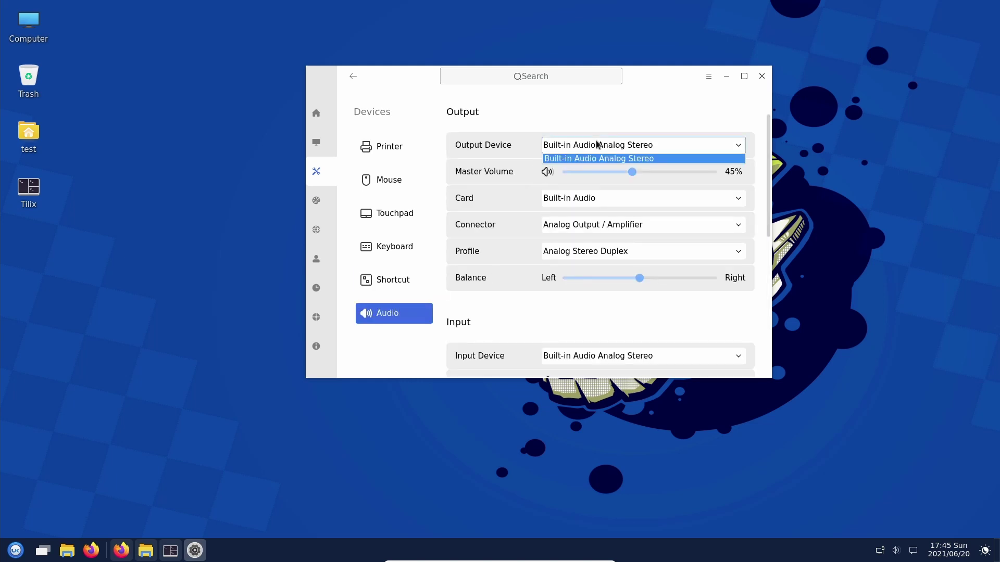
click(587, 130)
click(591, 200)
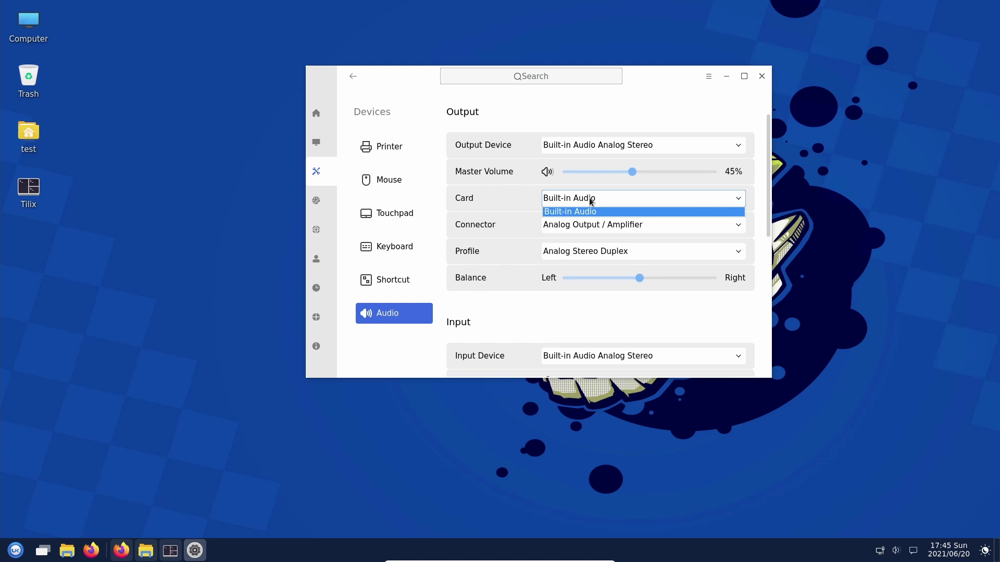
click(508, 206)
scroll(511, 294, down, 1)
scroll(511, 296, down, 3)
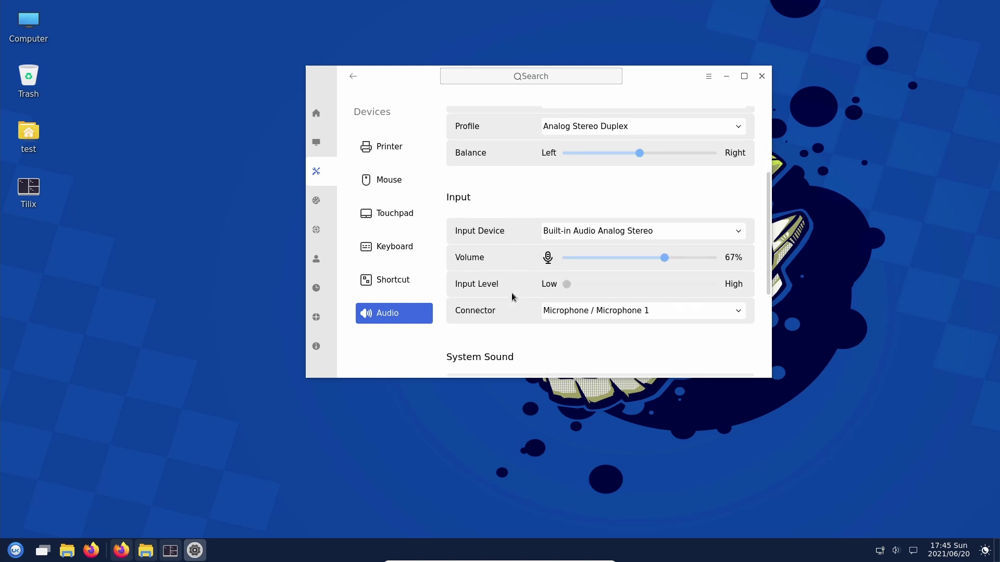
scroll(511, 296, up, 2)
scroll(512, 292, up, 2)
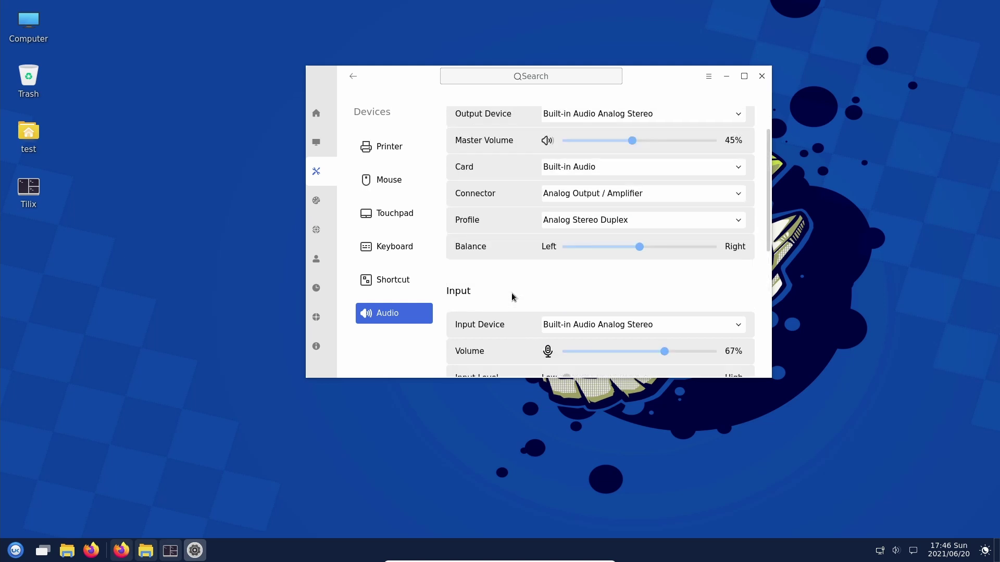
click(583, 142)
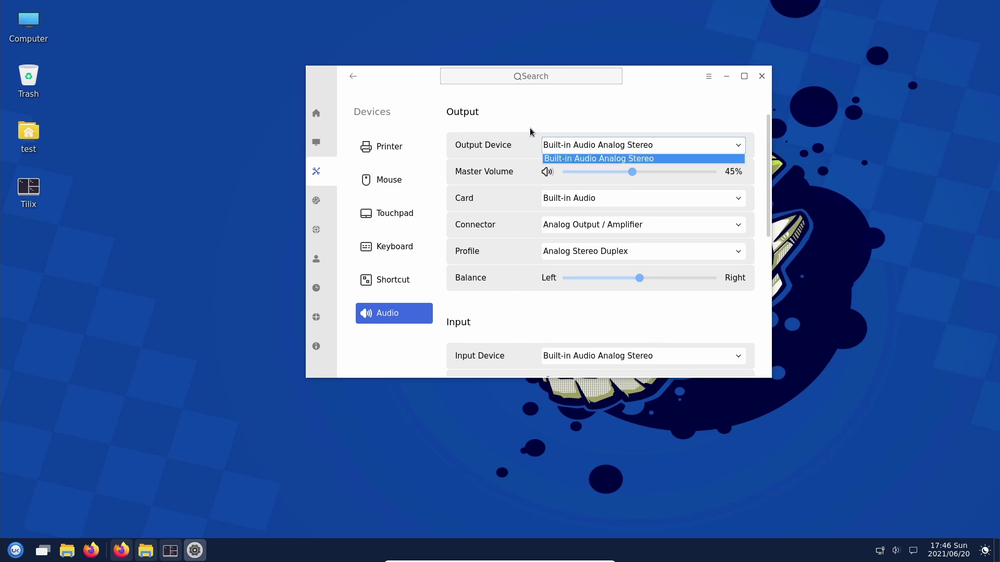
click(531, 131)
scroll(511, 286, down, 3)
scroll(510, 286, down, 4)
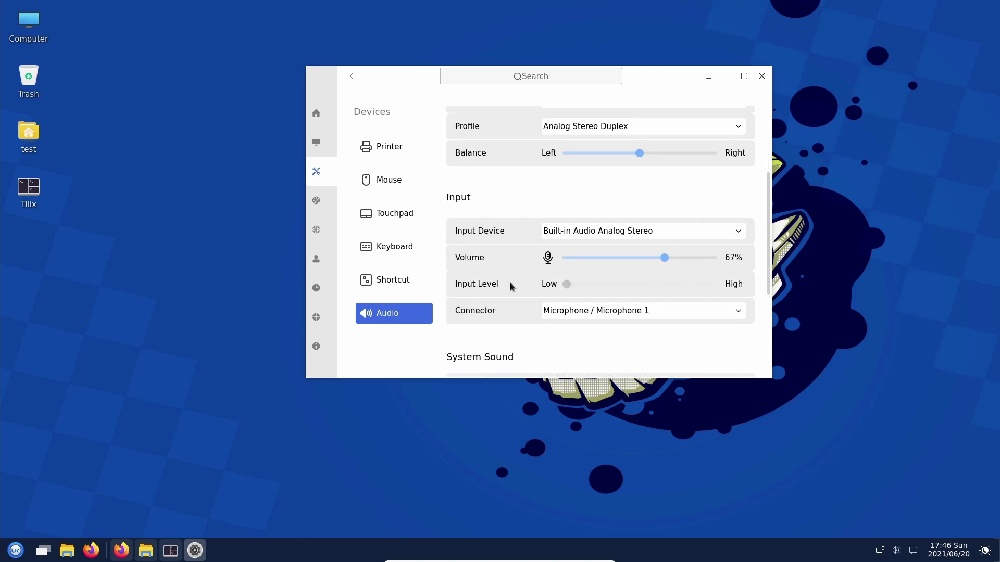
scroll(510, 284, down, 2)
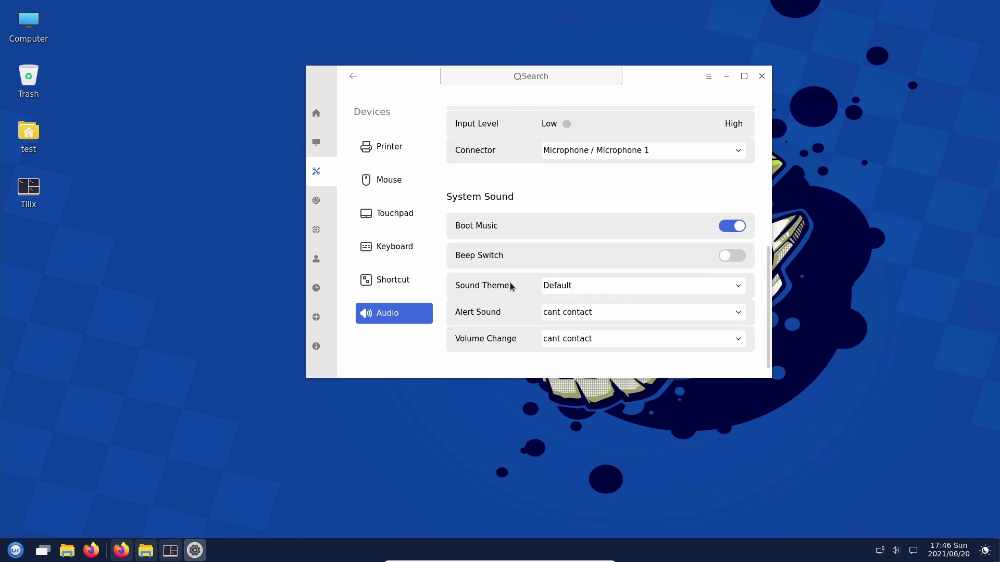
Step: View the Update and Backup pages of the Update settings, and return to the control center's overview
click(317, 110)
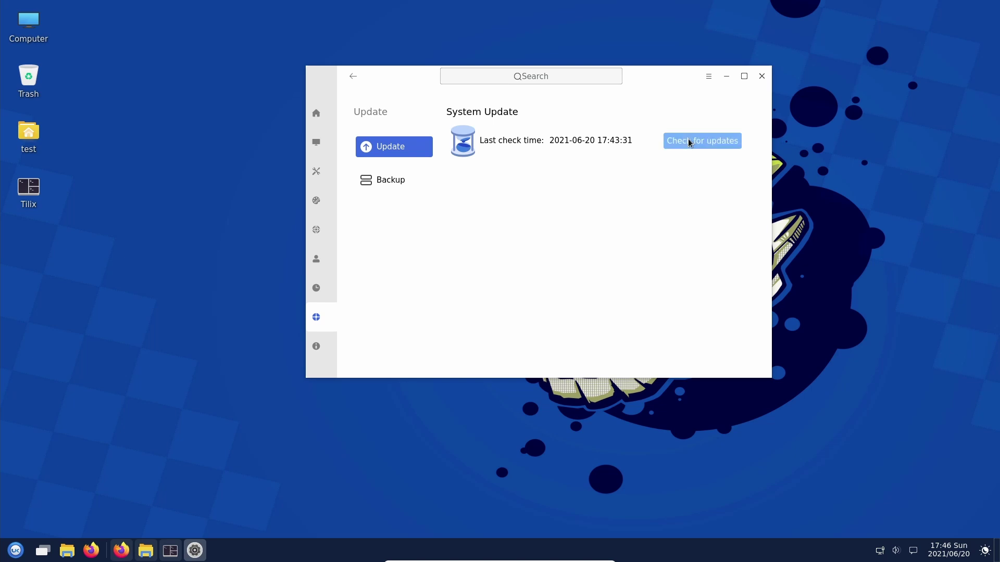
click(392, 180)
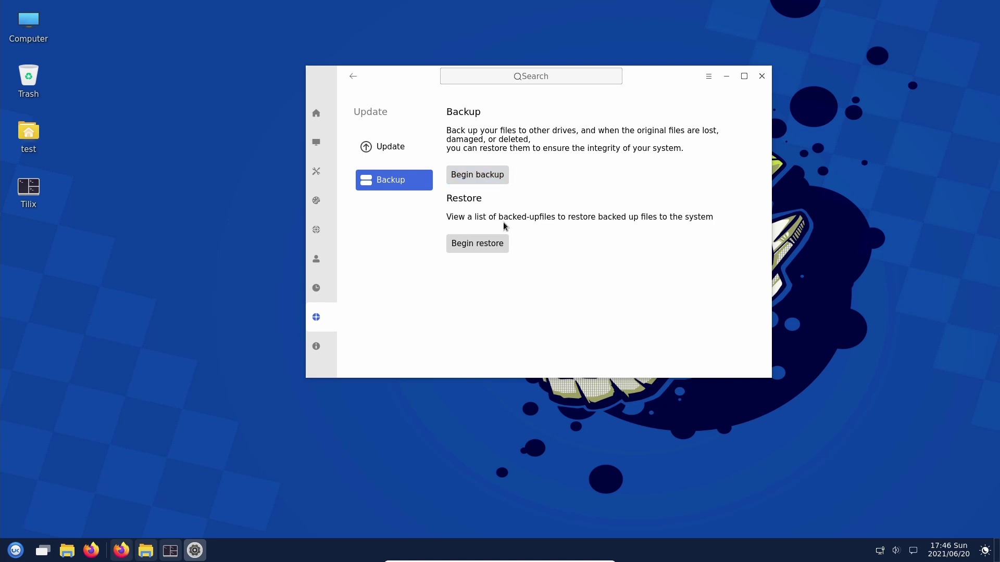
click(380, 153)
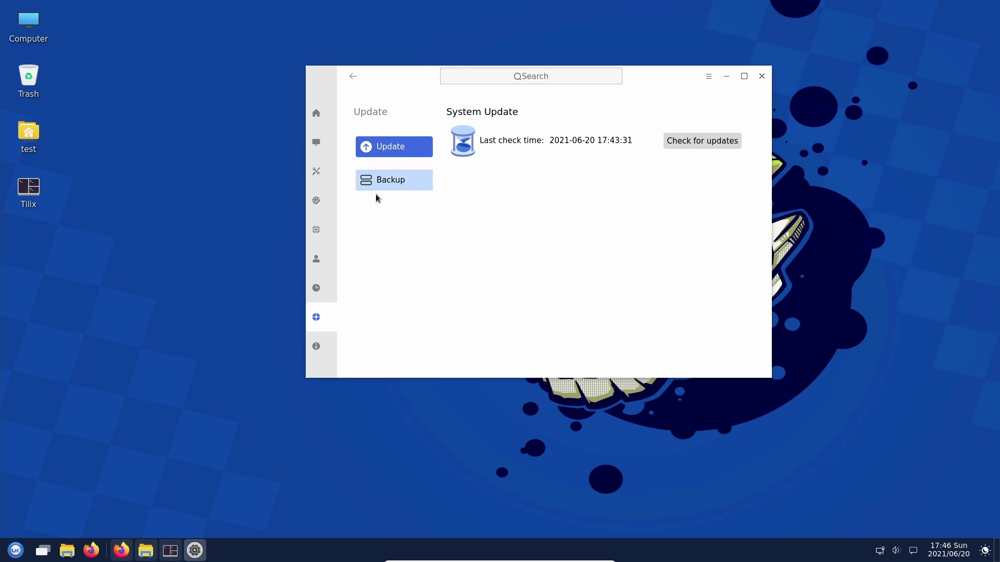
click(320, 109)
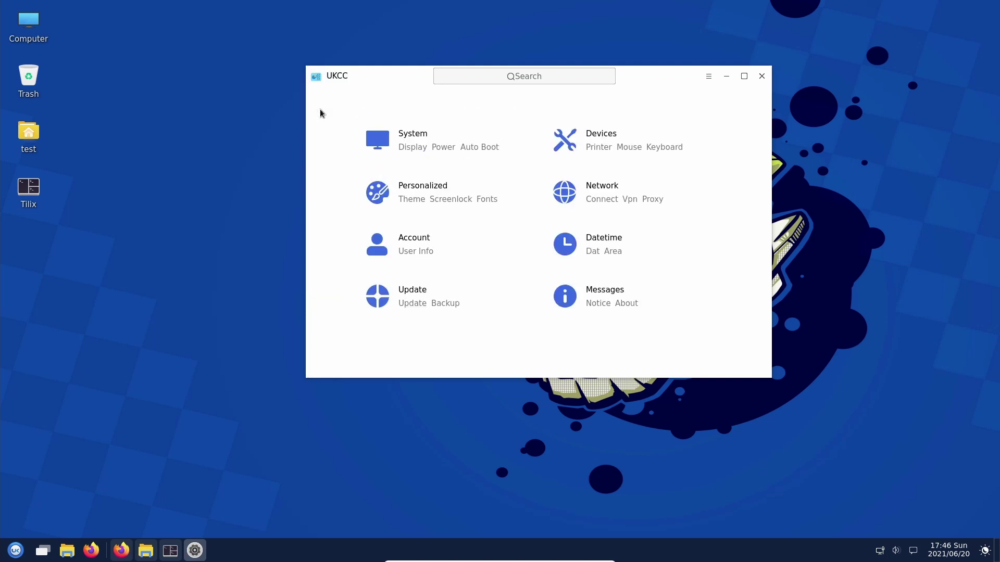
Step: Review the current user and other users sections on the Account settings' User Info page, and return to the overview
click(444, 259)
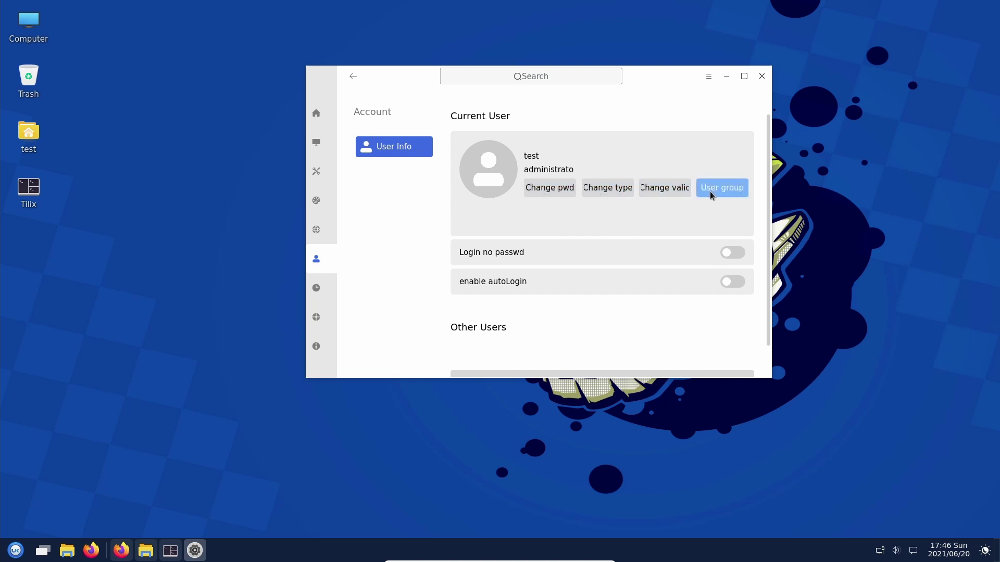
scroll(657, 322, down, 1)
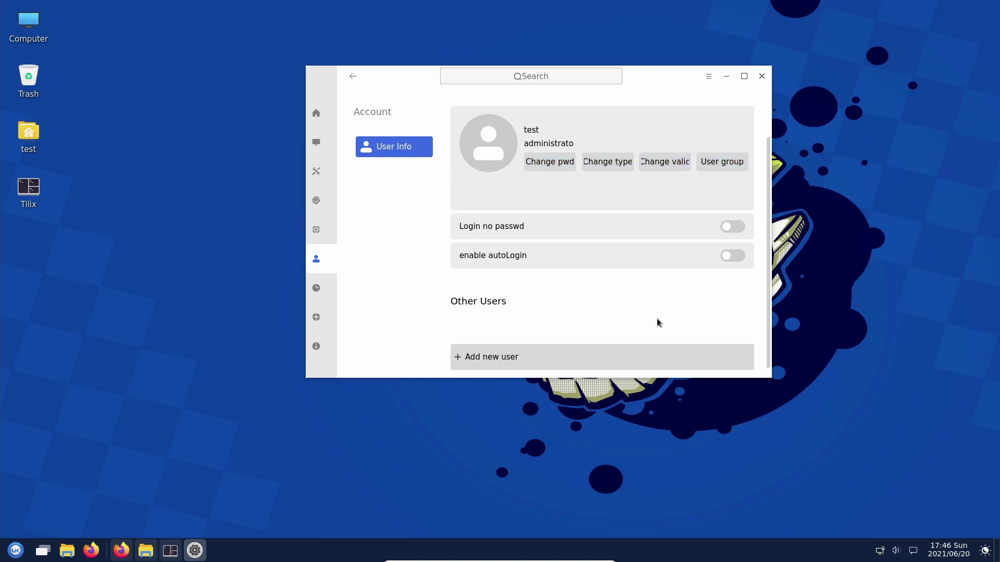
scroll(657, 322, up, 1)
click(312, 115)
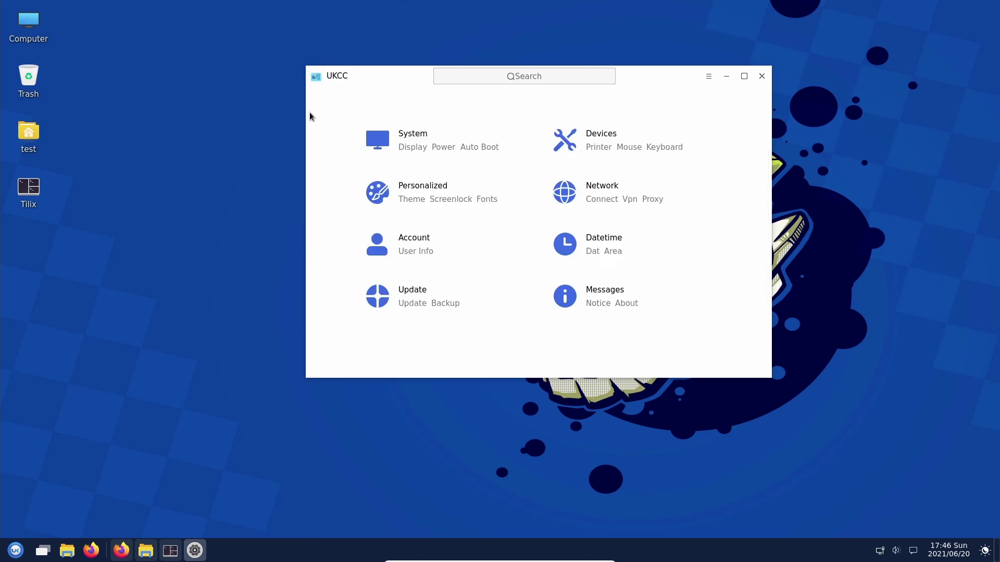
Step: Examine the Background page of the Personalized settings, including the background source choices and the available wallpapers
click(443, 198)
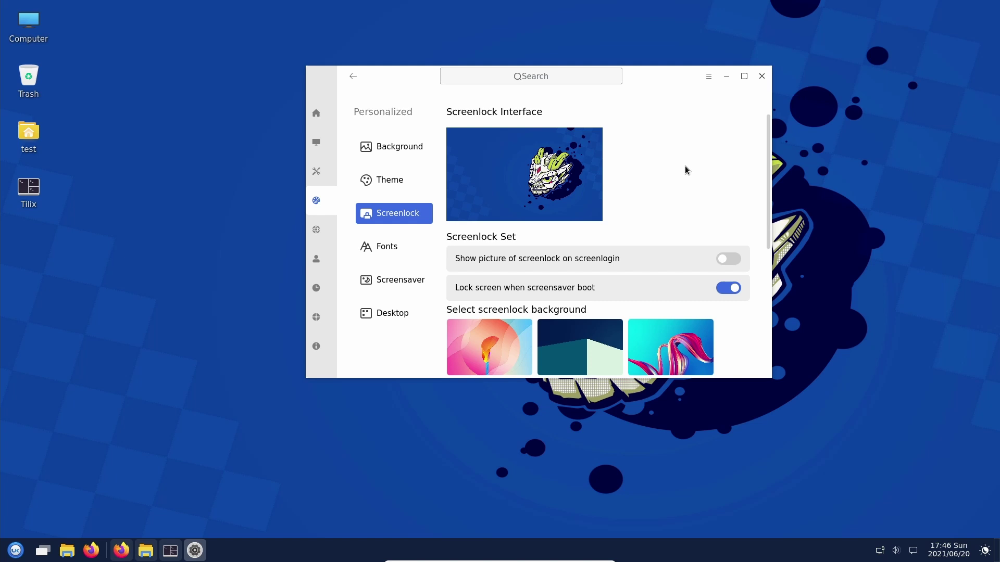
click(395, 147)
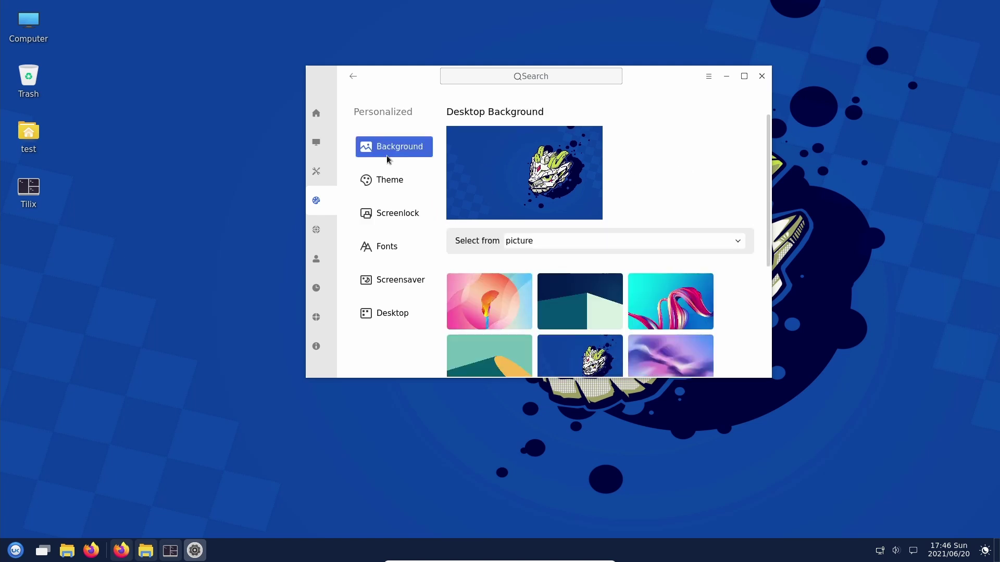
scroll(675, 188, down, 2)
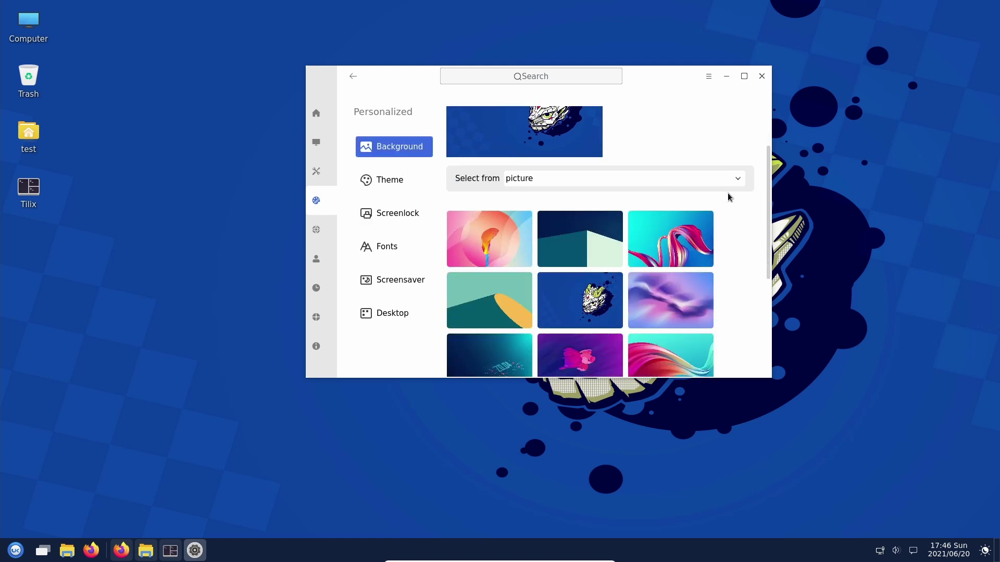
click(736, 180)
click(736, 182)
scroll(736, 259, down, 5)
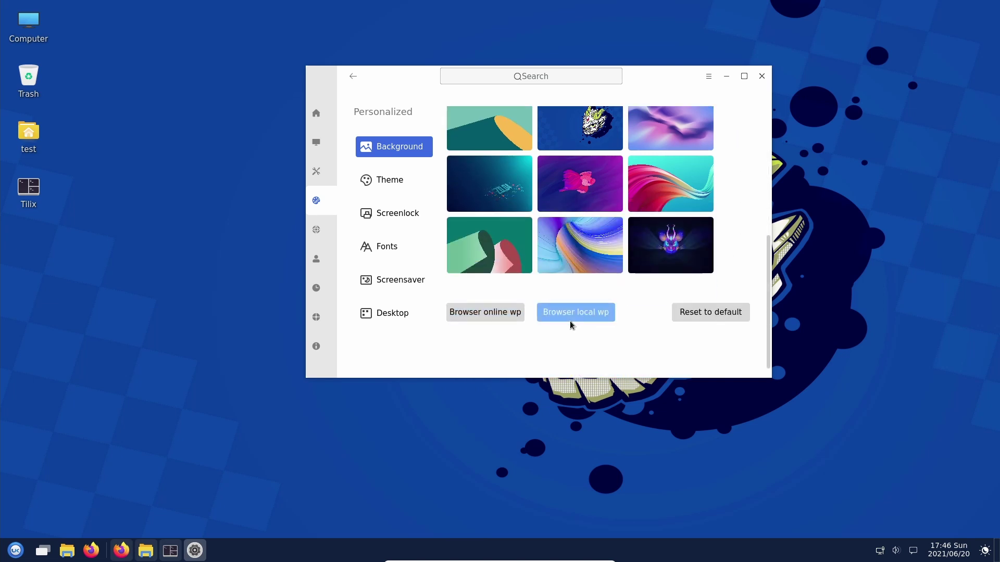
scroll(650, 268, up, 5)
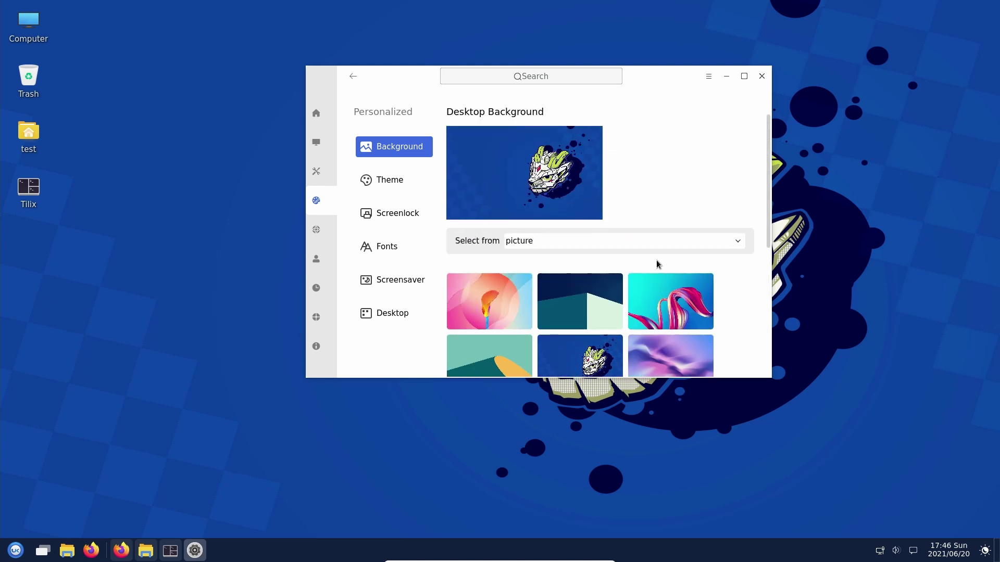
scroll(656, 263, down, 5)
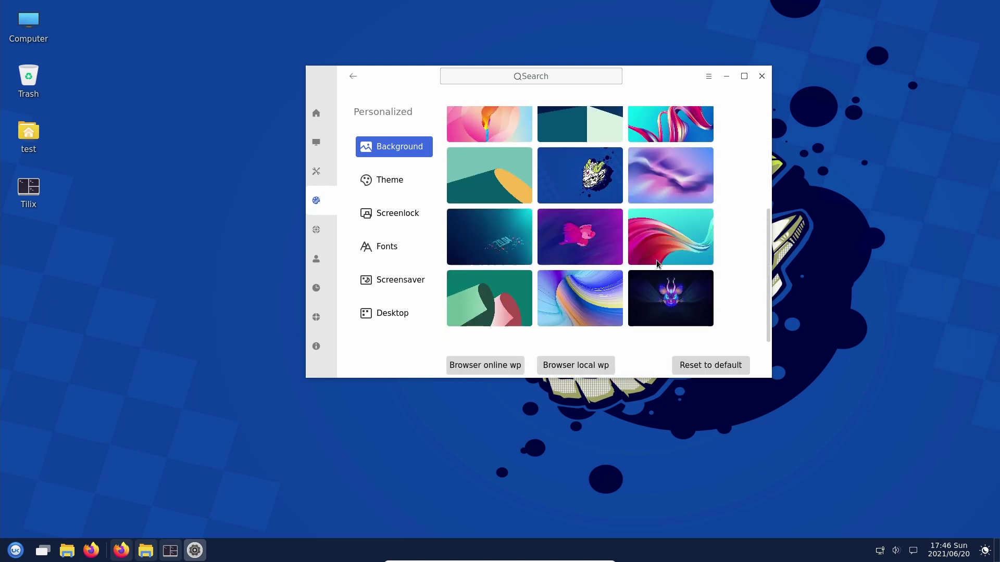
scroll(656, 263, down, 1)
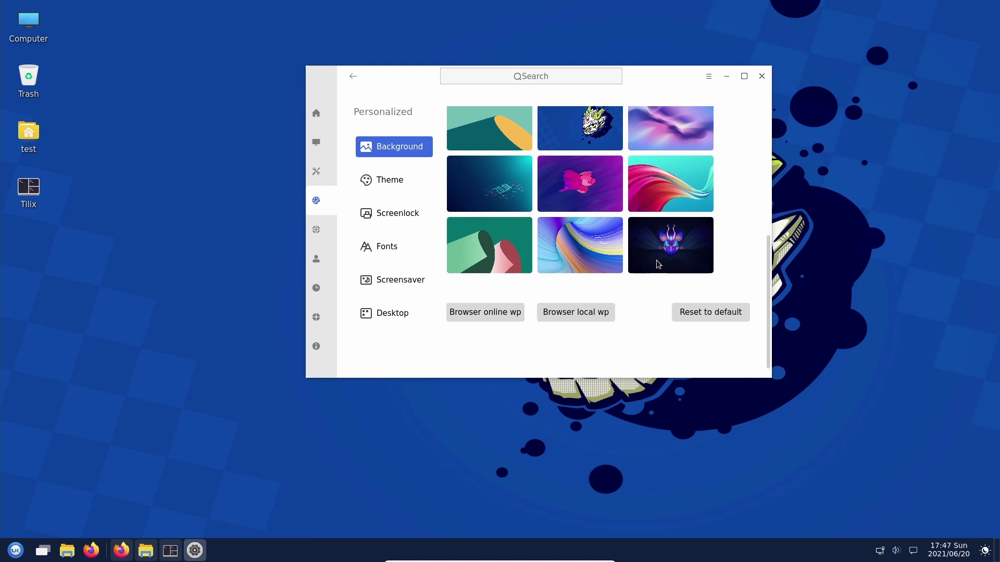
Step: Browse the online wallpaper site and its English Ubuntu Kylin home page, close both pages, and return to the Background settings
click(520, 312)
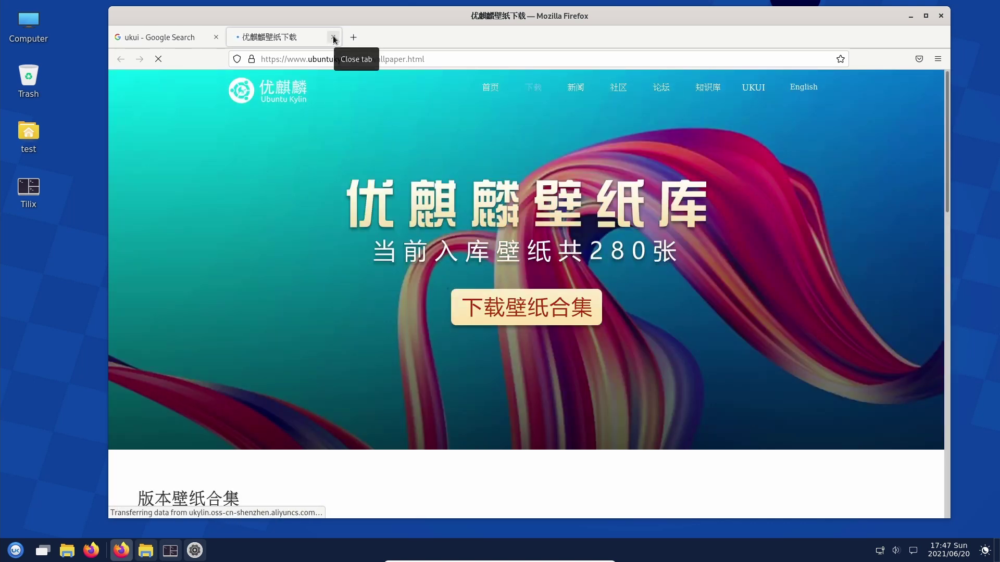
click(802, 87)
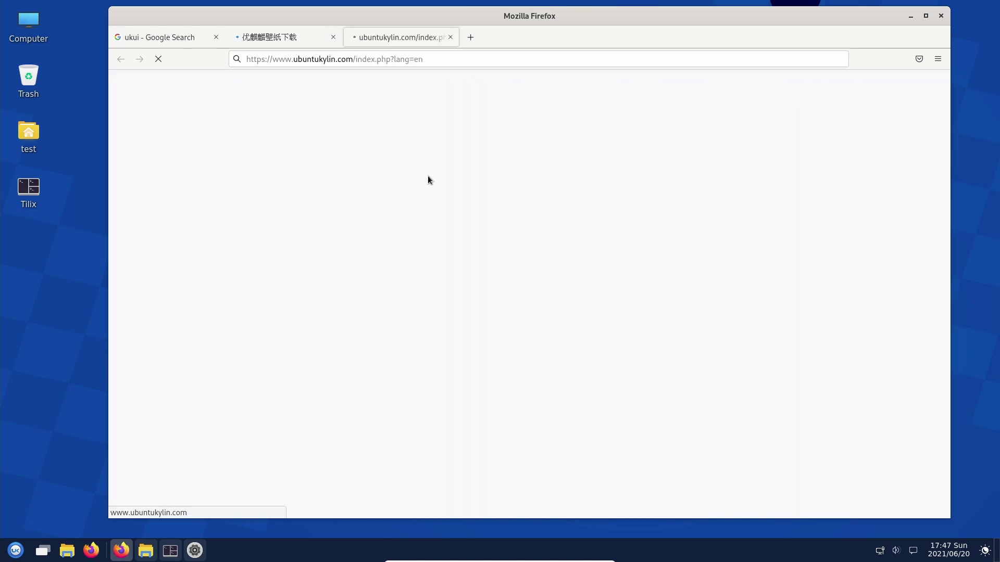
click(334, 38)
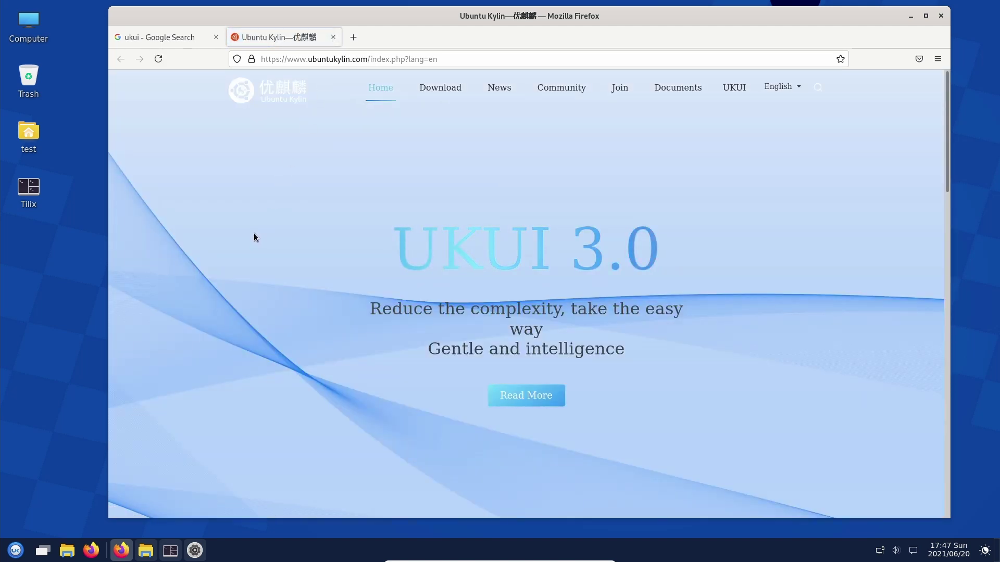
scroll(254, 231, down, 5)
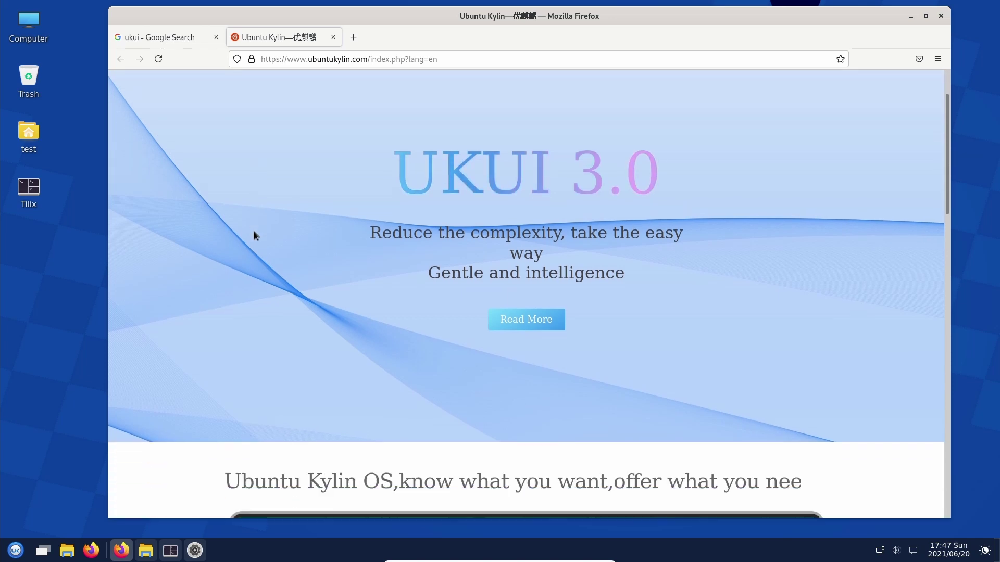
scroll(254, 235, down, 5)
scroll(255, 228, up, 7)
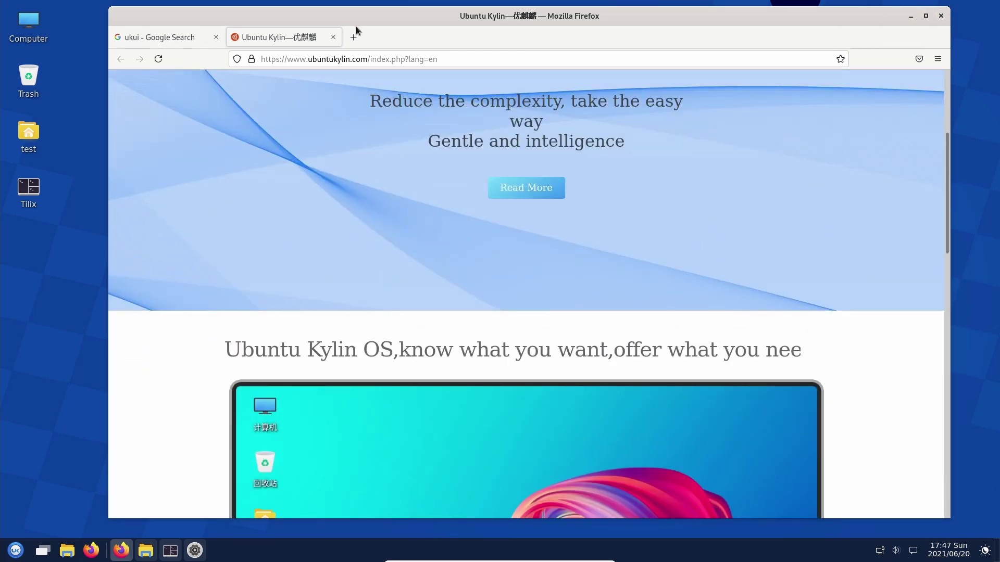
click(334, 37)
click(910, 17)
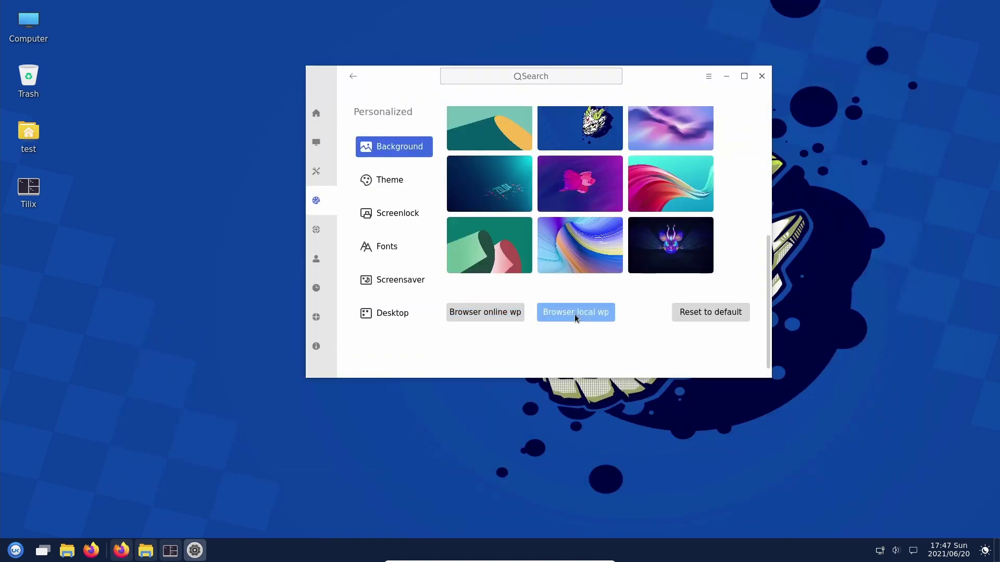
Step: View the Pictures folder in the local wallpaper file chooser, and cancel without selecting a file
click(575, 315)
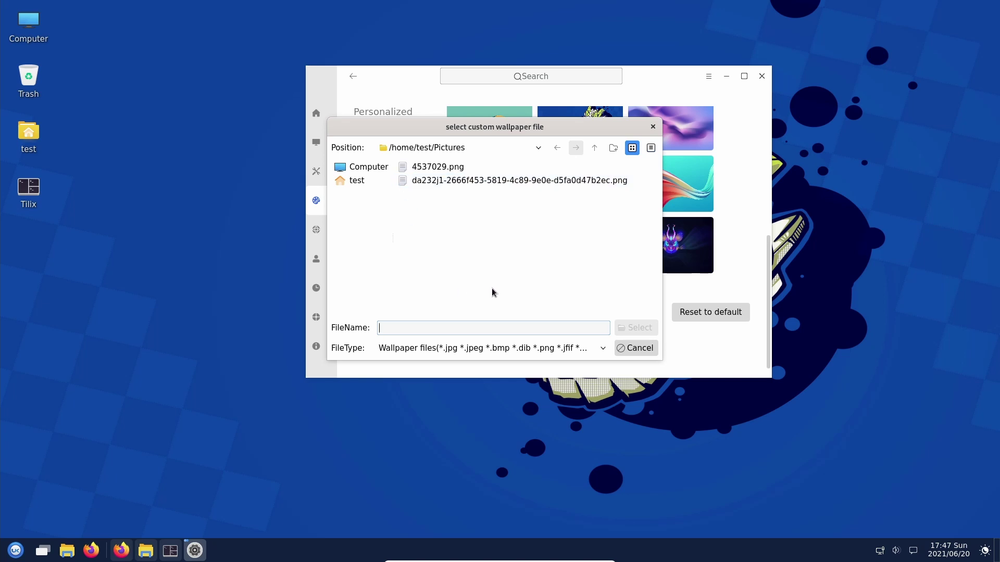
drag(412, 128, 421, 146)
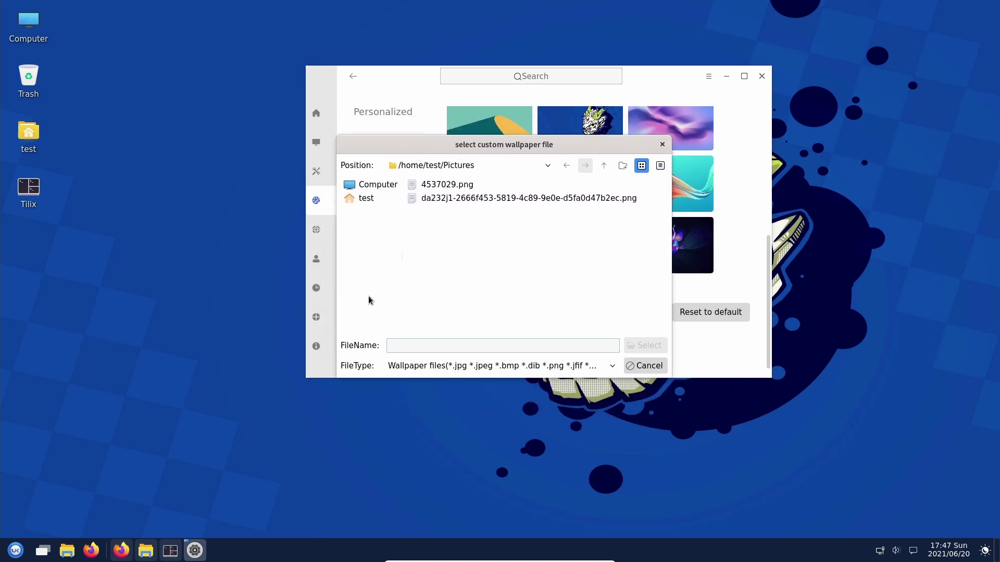
click(633, 366)
Step: Try the Default theme mode and switch to the Dark mode on the Theme page
click(403, 183)
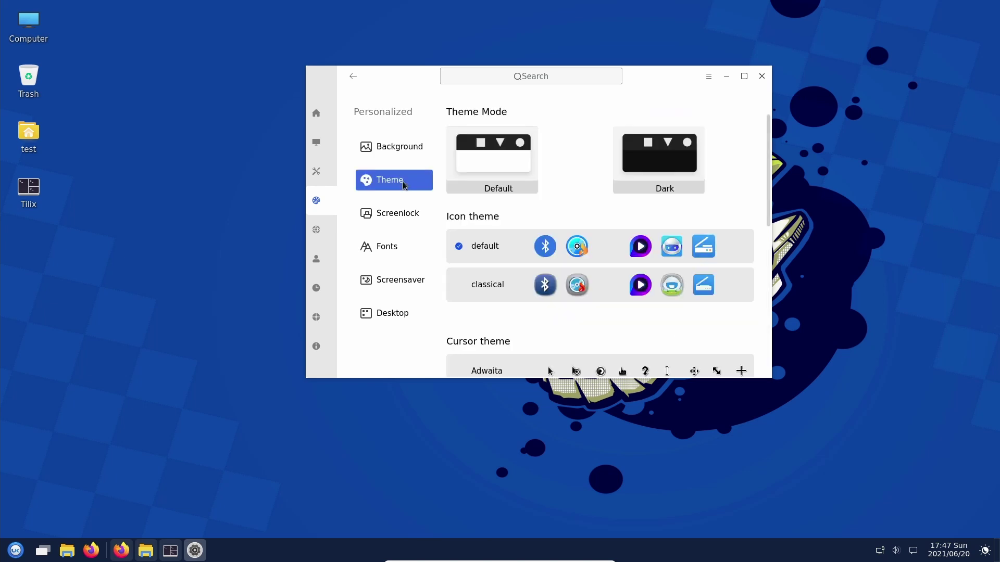
click(498, 171)
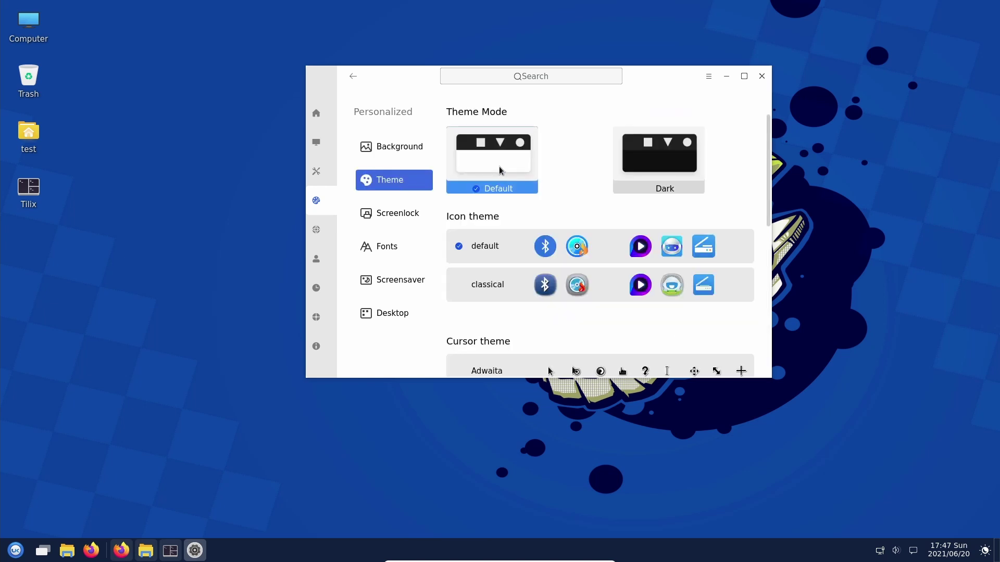
click(675, 168)
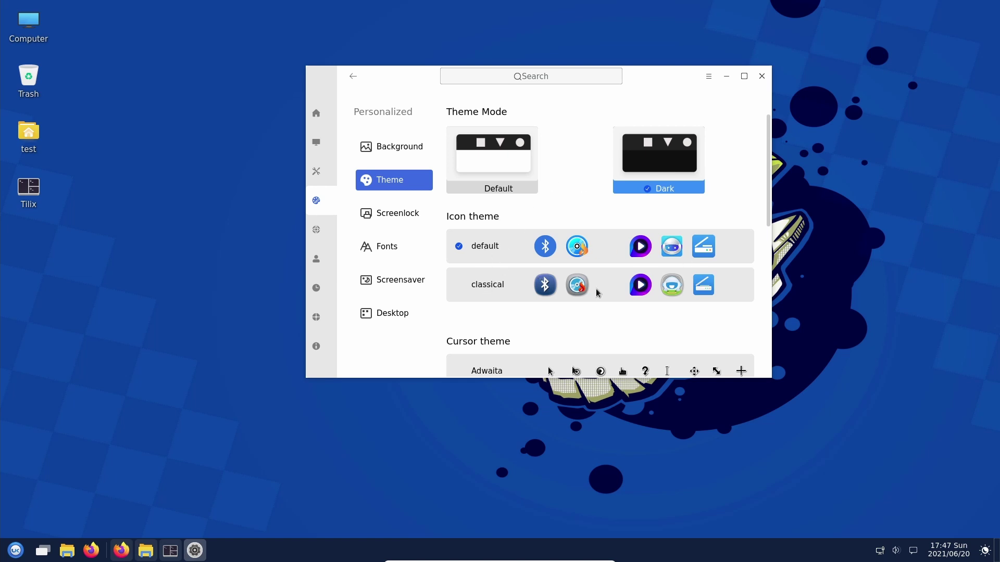
Step: Review the cursor themes and effect settings on the Theme page, and reset the theme settings to default
scroll(597, 291, down, 3)
scroll(522, 281, down, 5)
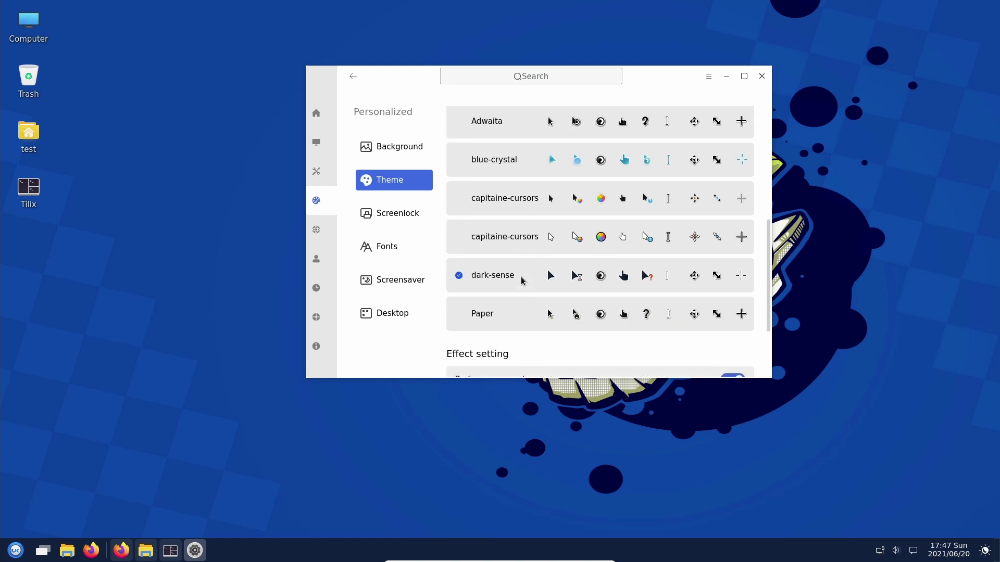
scroll(564, 255, down, 2)
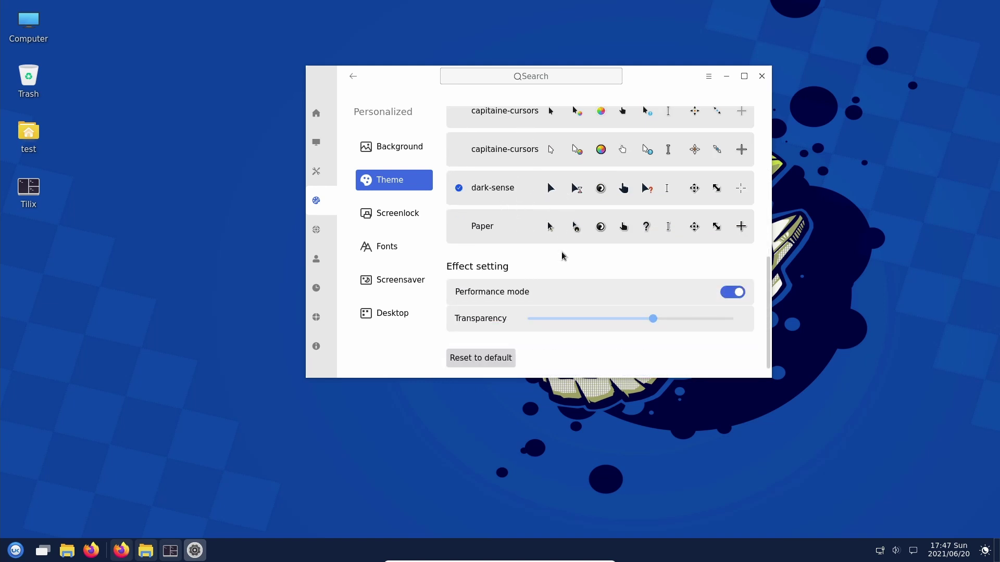
scroll(563, 255, up, 2)
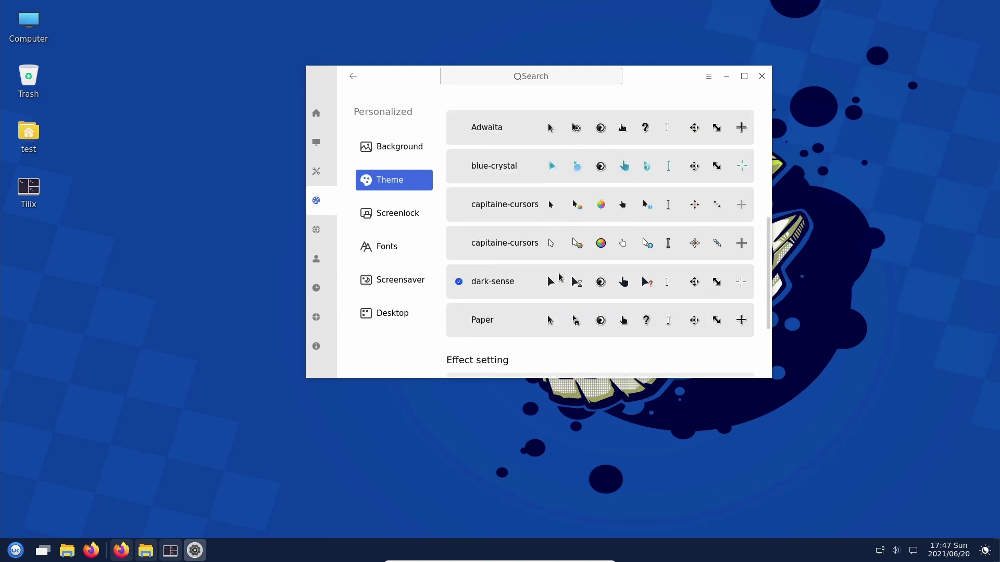
scroll(559, 276, down, 3)
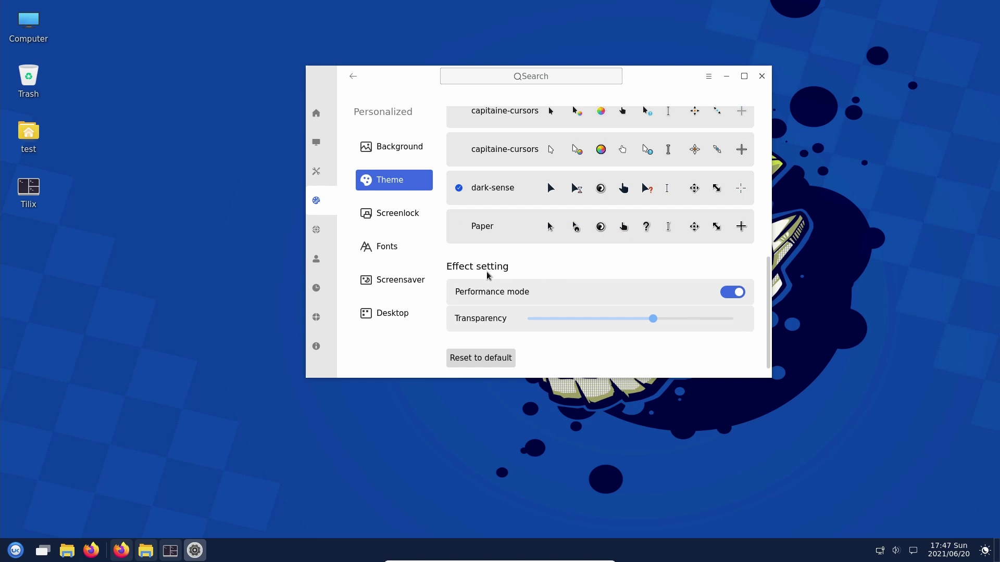
click(478, 361)
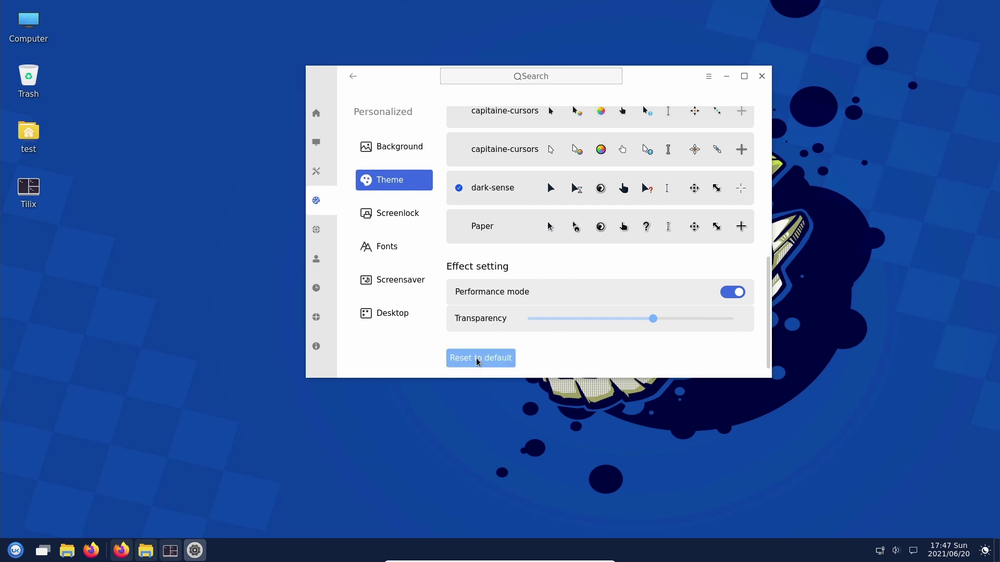
Step: Alternate the theme mode between Default and Dark to compare their looks, ending on Default
scroll(573, 235, up, 5)
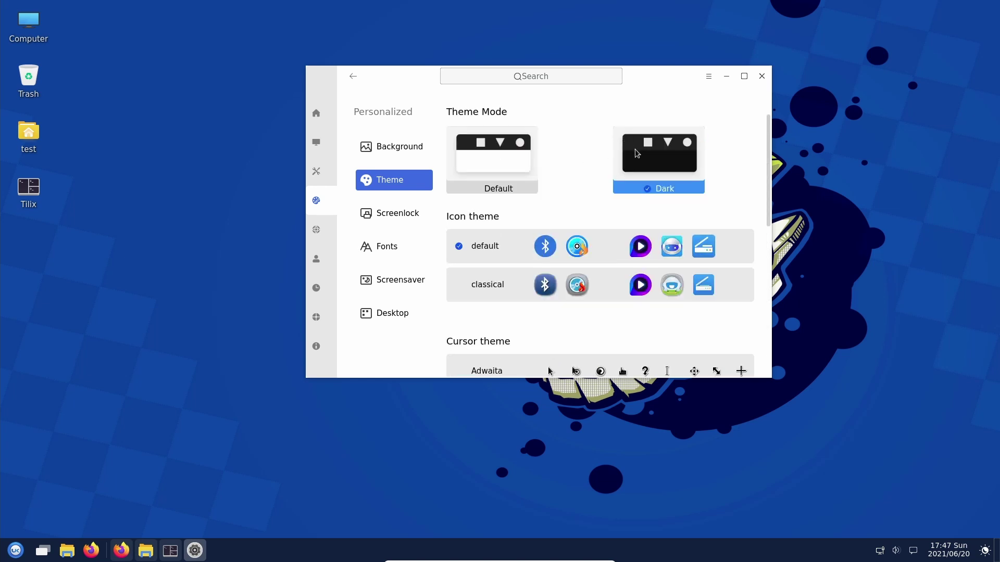
click(501, 163)
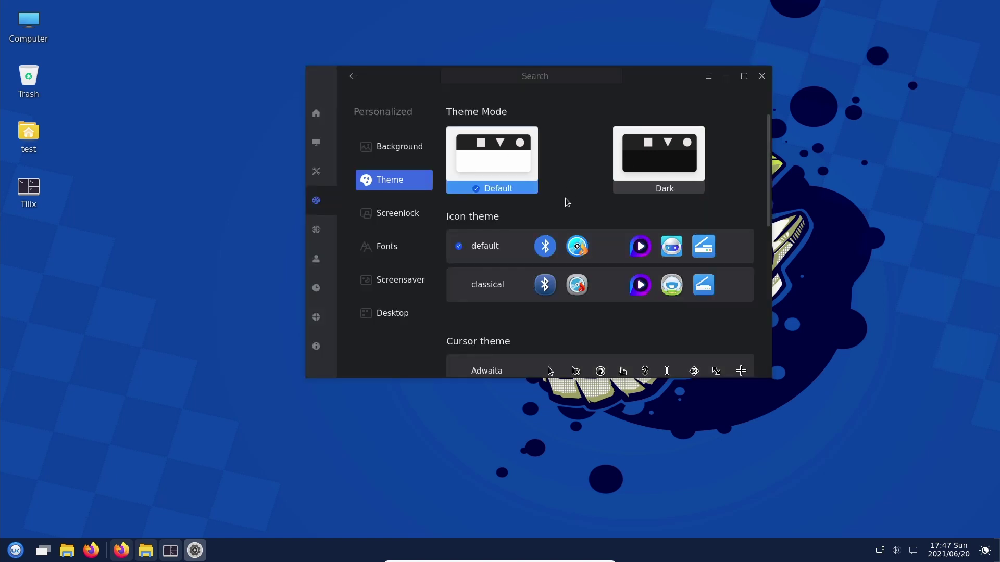
click(646, 158)
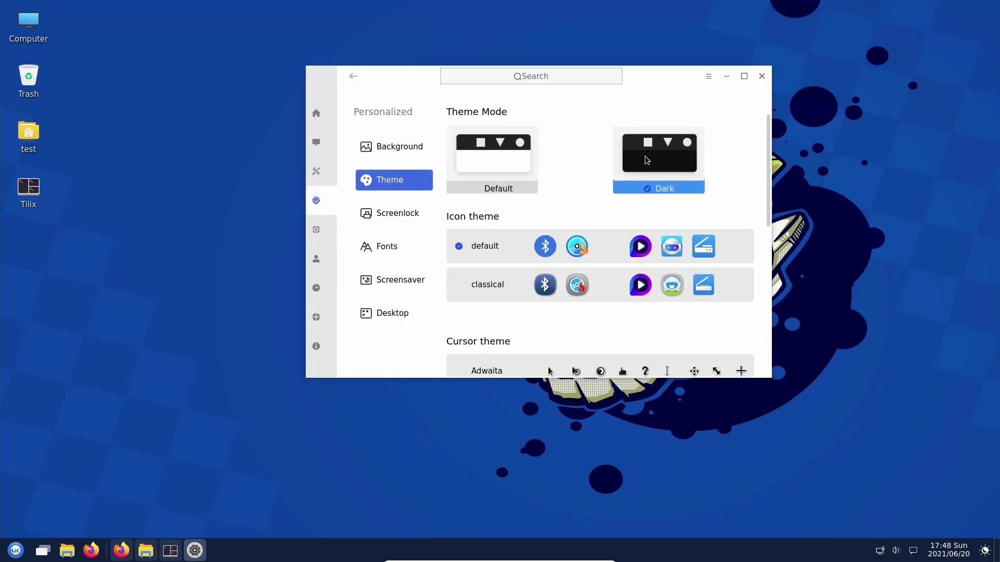
click(494, 166)
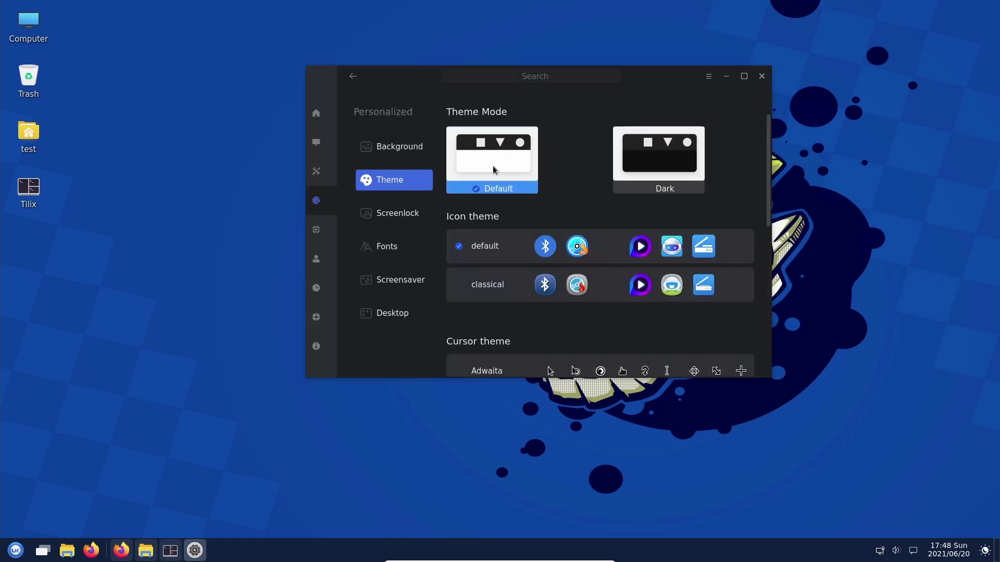
click(626, 160)
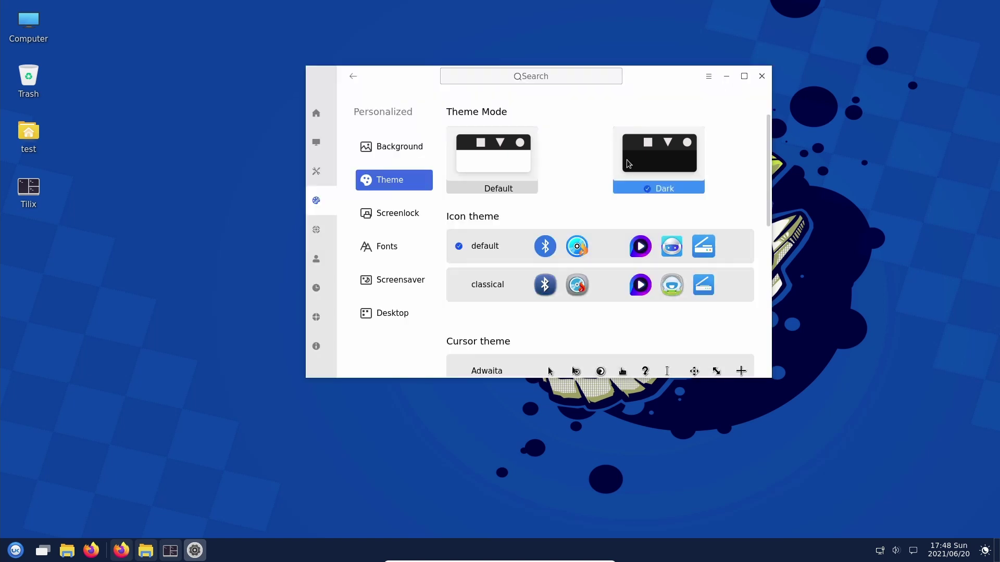
click(504, 151)
Step: Enable showing the screenlock picture on screenlogin on the Screenlock page, and look through the screenlock backgrounds
click(394, 220)
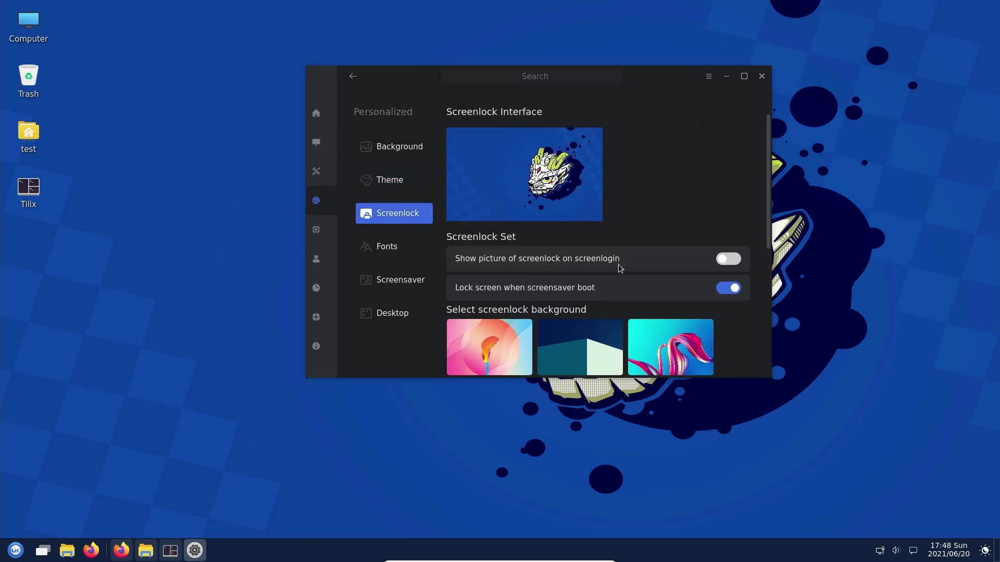
click(728, 259)
scroll(640, 262, down, 2)
scroll(641, 267, down, 2)
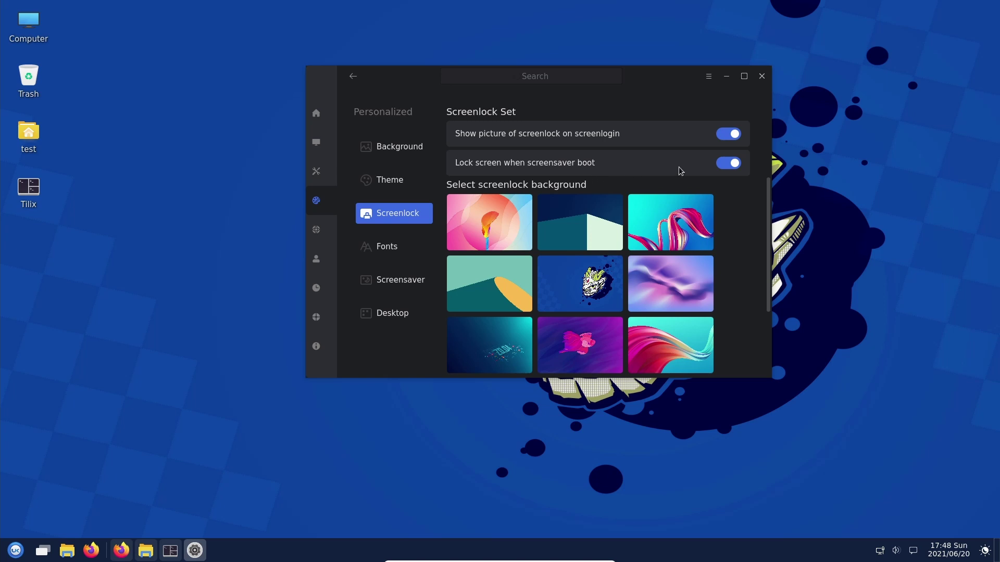
scroll(723, 294, down, 2)
scroll(724, 293, up, 5)
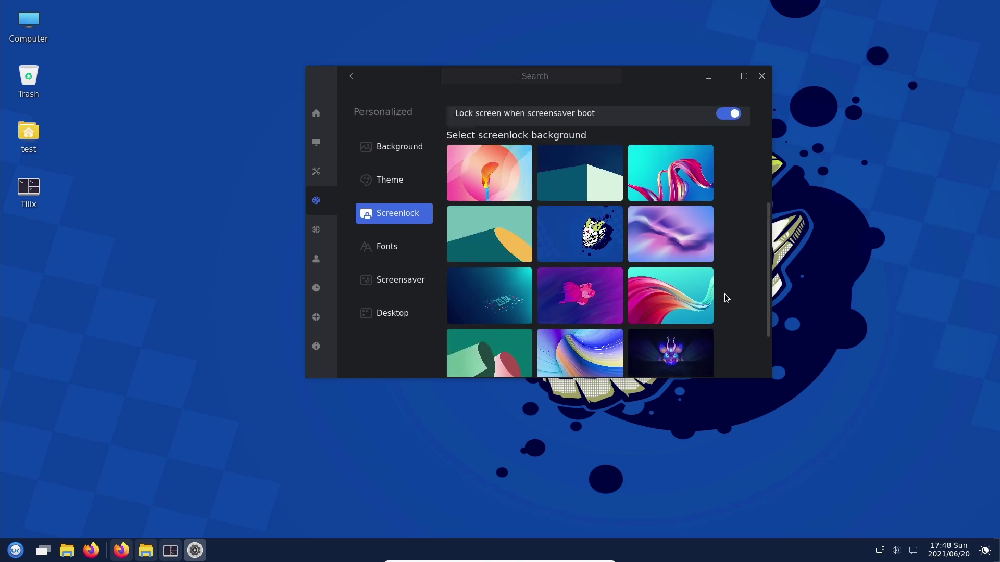
Step: Examine the font size, Fonts select and Monospace font settings on the Fonts page, and look through the list of available fonts
click(407, 259)
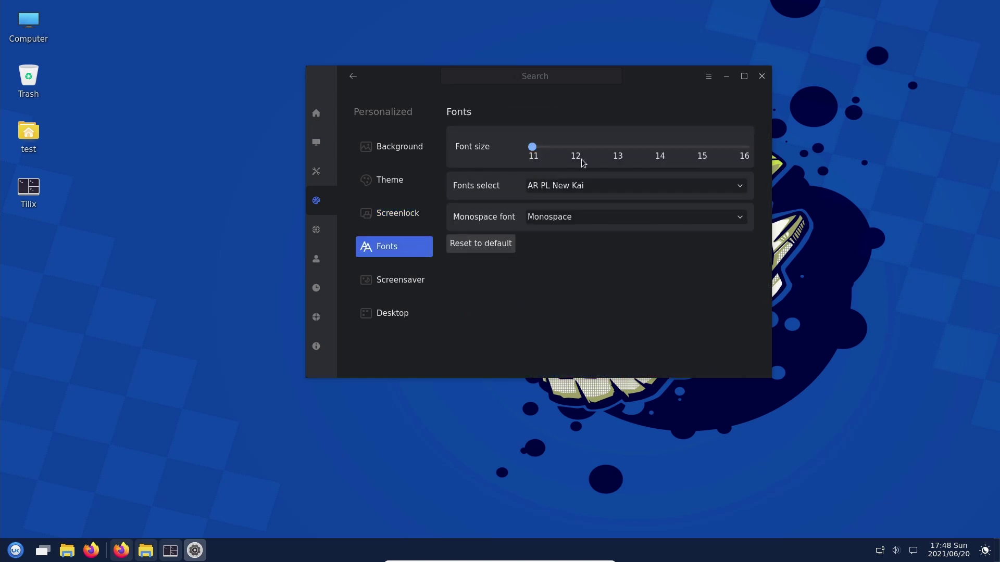
click(582, 187)
scroll(604, 241, down, 20)
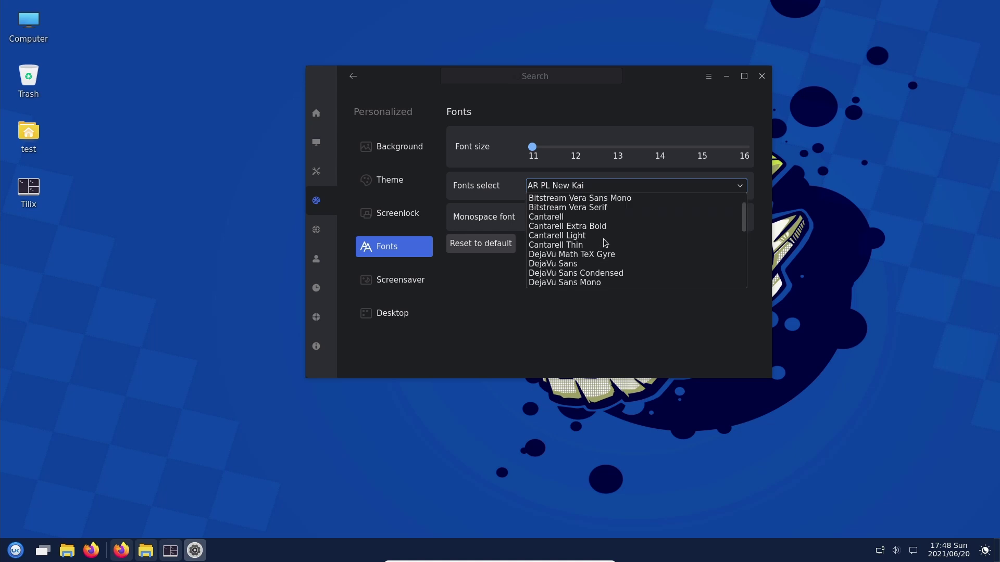
scroll(605, 241, down, 20)
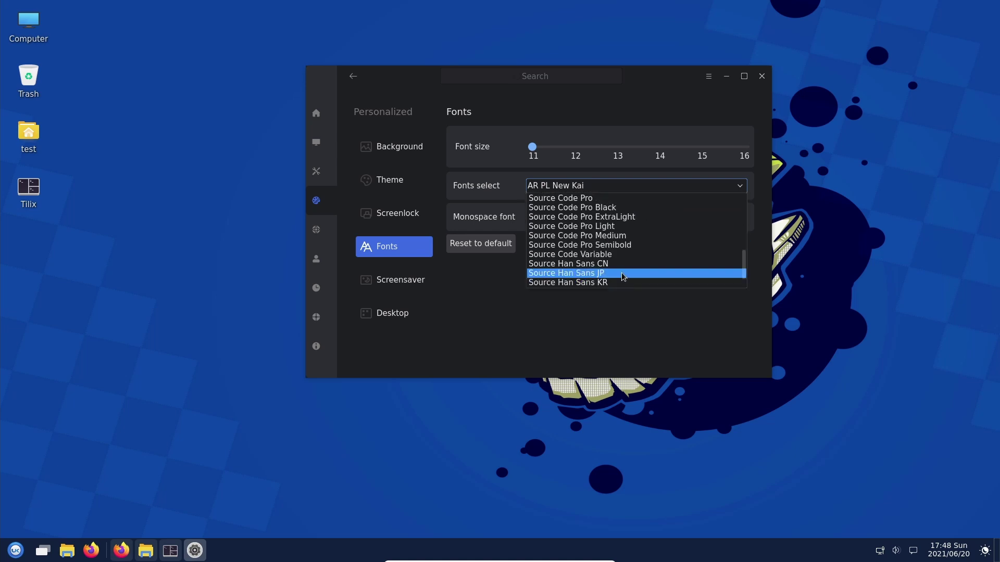
scroll(625, 279, up, 5)
scroll(623, 276, up, 8)
scroll(623, 276, down, 20)
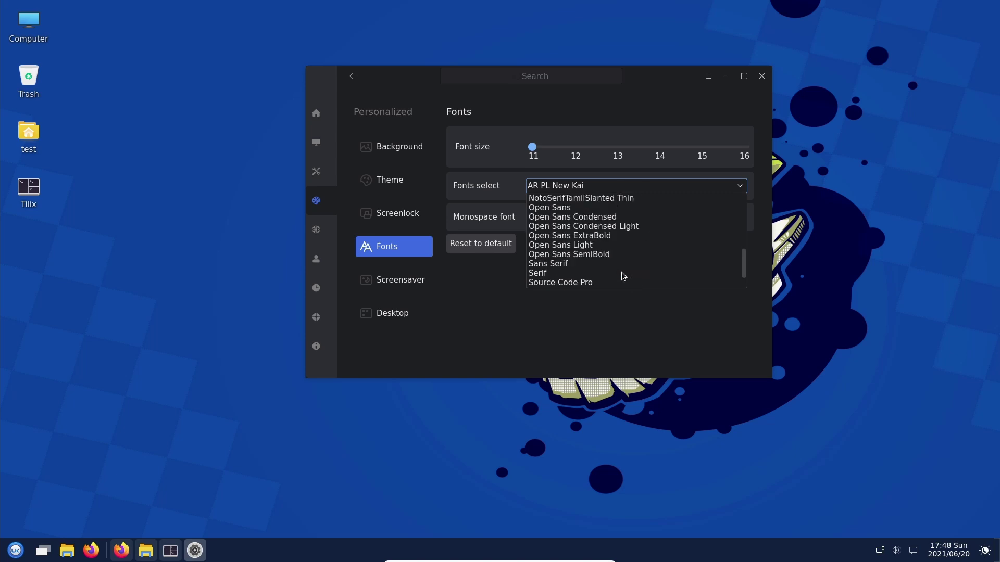
scroll(624, 276, up, 8)
scroll(623, 276, up, 15)
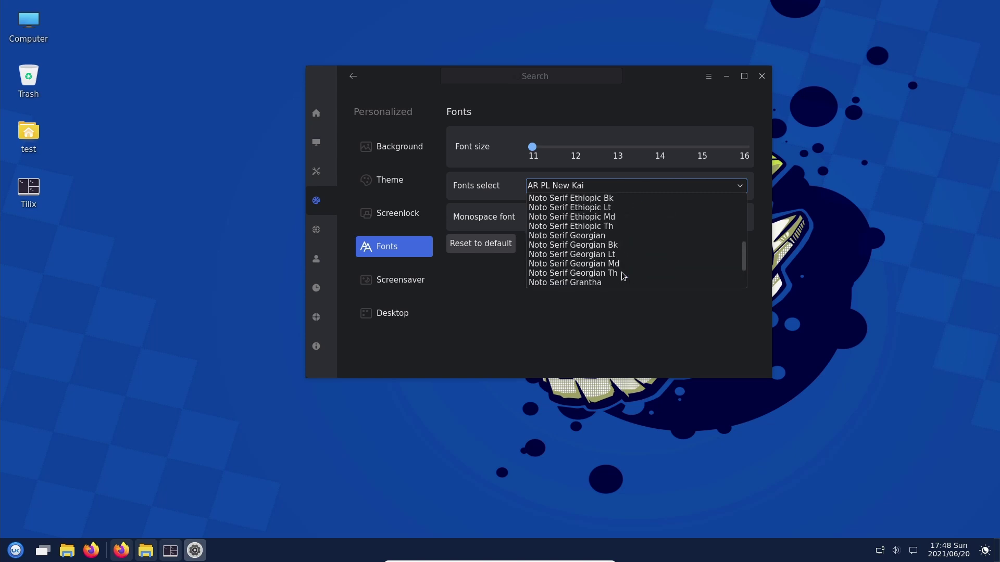
scroll(623, 276, up, 15)
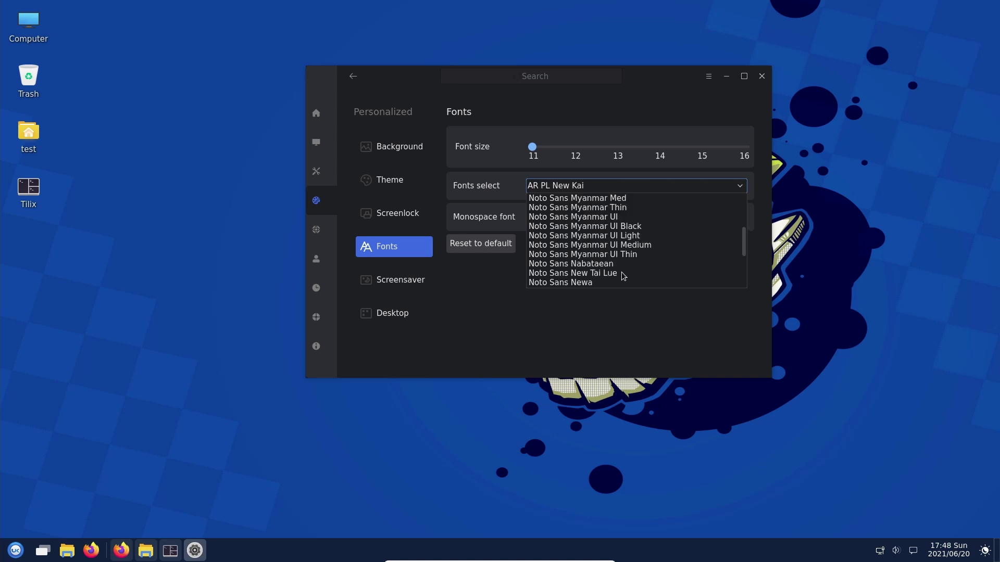
scroll(623, 276, up, 20)
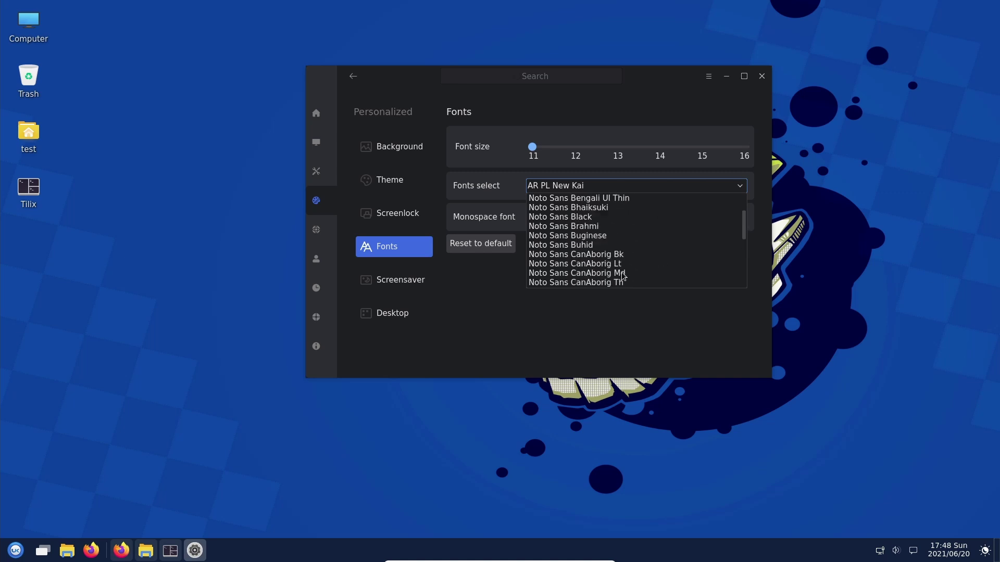
scroll(623, 276, down, 5)
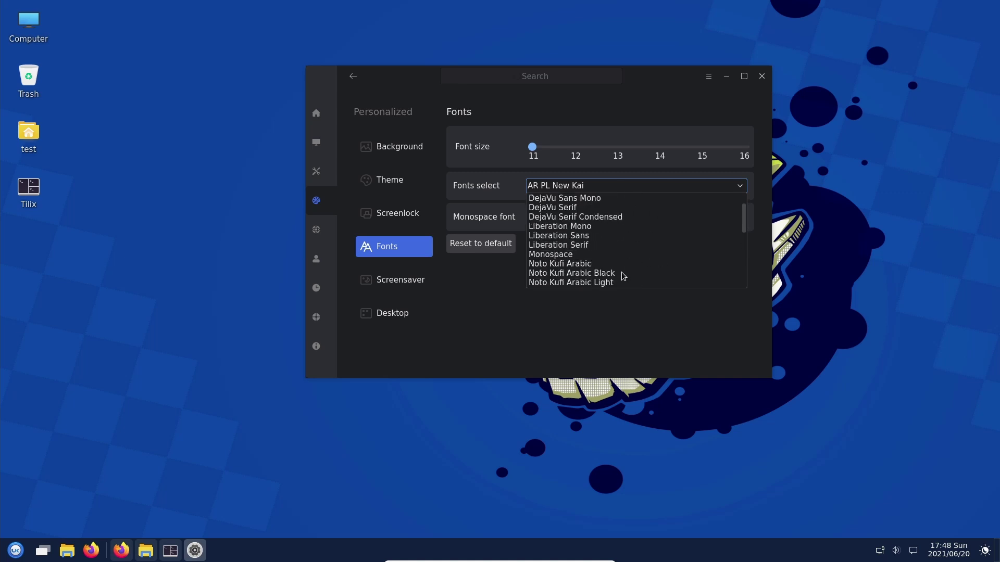
click(513, 320)
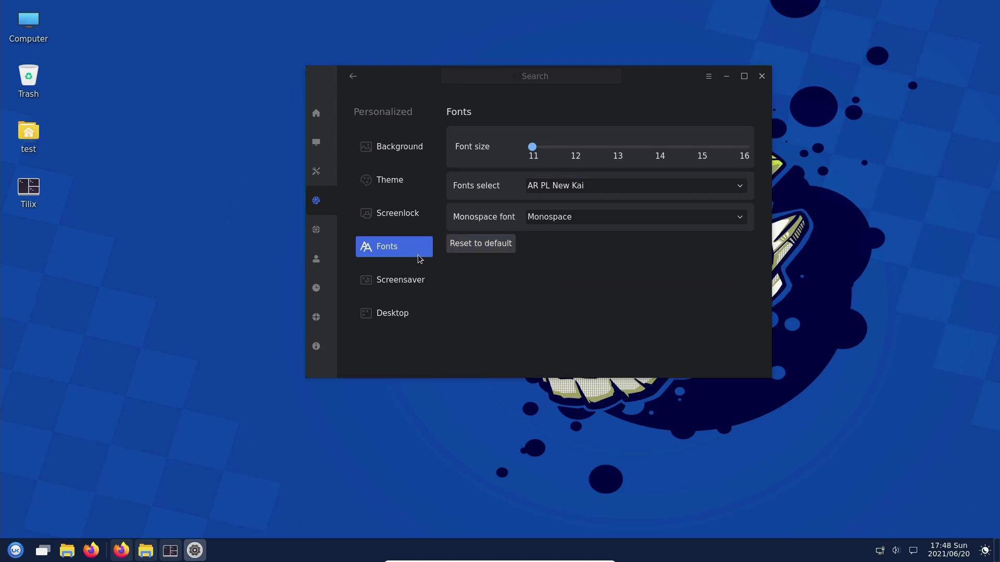
Step: Try the Slideshow, Pop art squares, Floating Xfce and Blank_Only screensaver programs on the Screensaver page, and return to Default_ukui
click(401, 281)
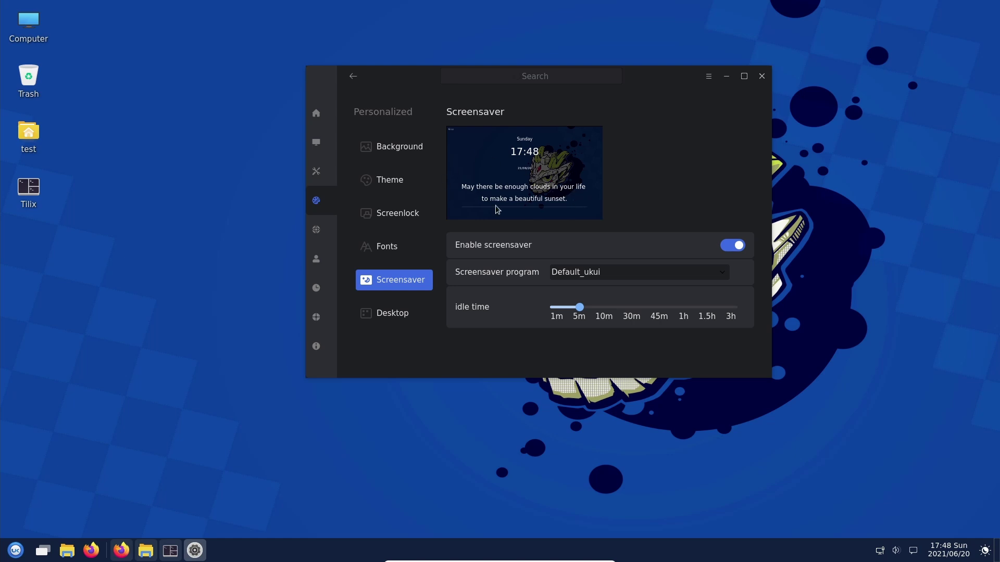
click(674, 273)
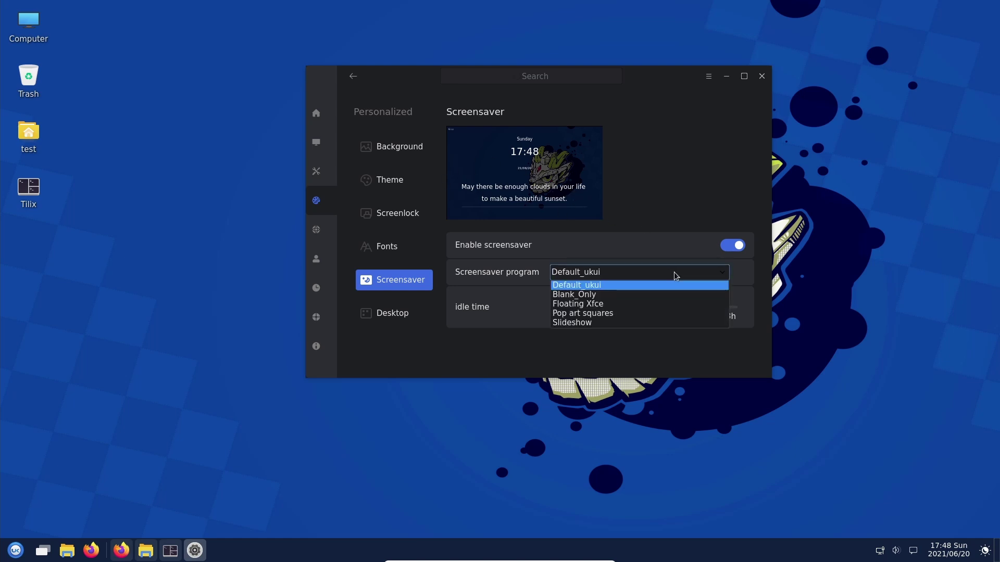
click(582, 323)
click(577, 284)
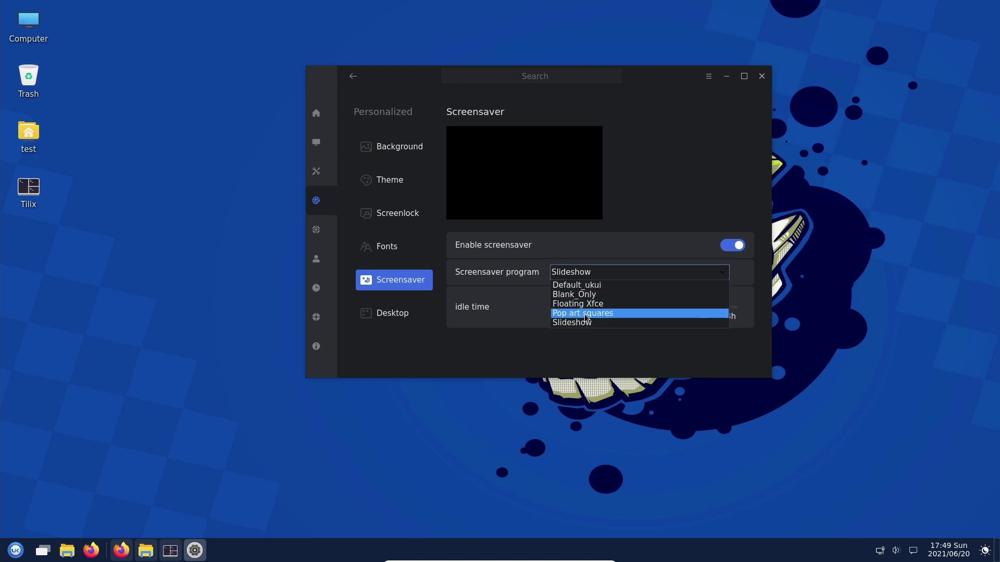
click(580, 313)
click(581, 275)
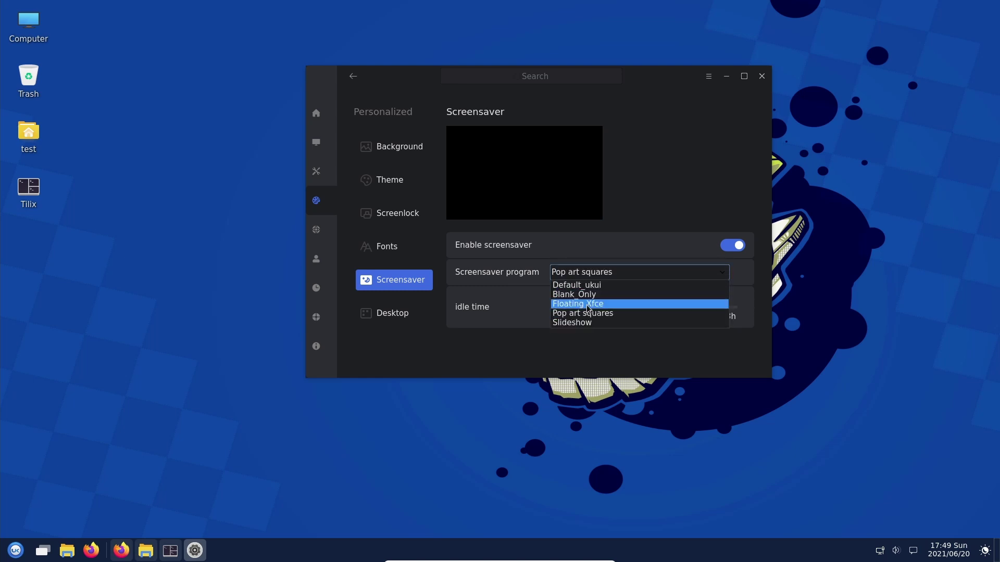
click(587, 306)
click(583, 274)
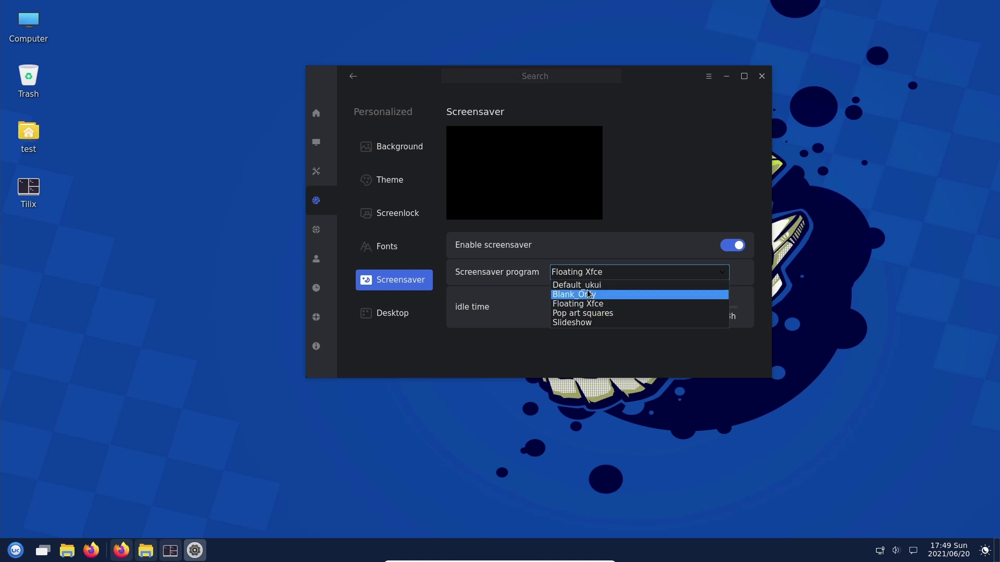
click(582, 292)
click(577, 275)
click(580, 282)
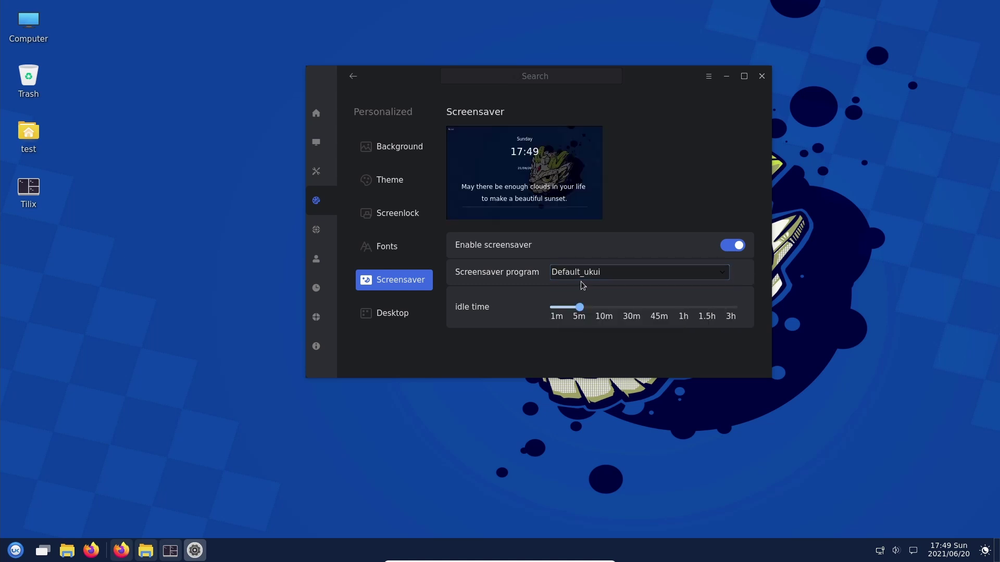
Step: Enable Computermenu on the Desktop page, and toggle Settingmenu, Filesystemmenu and Trashmenu, restoring each one
click(427, 310)
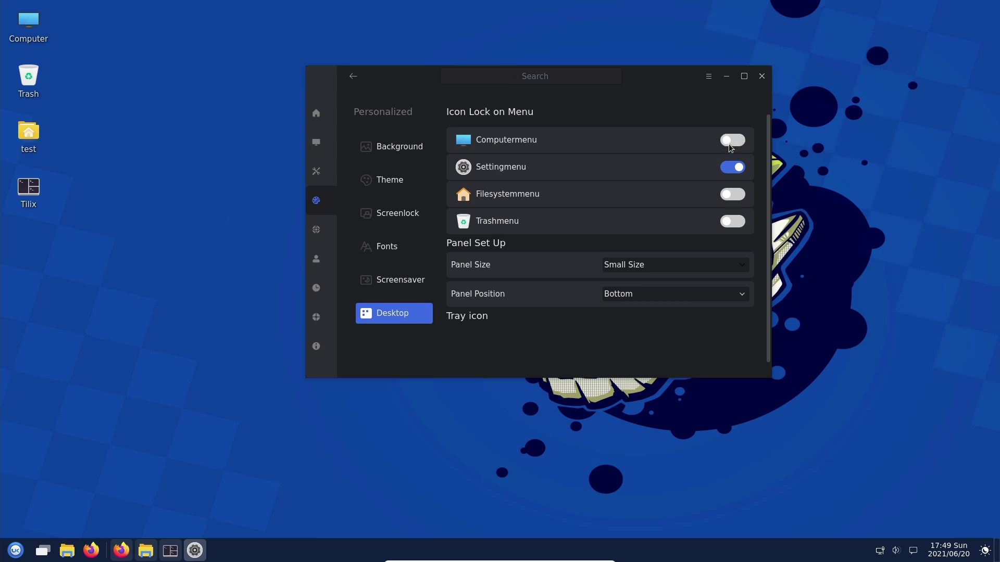
click(730, 145)
click(736, 167)
click(735, 167)
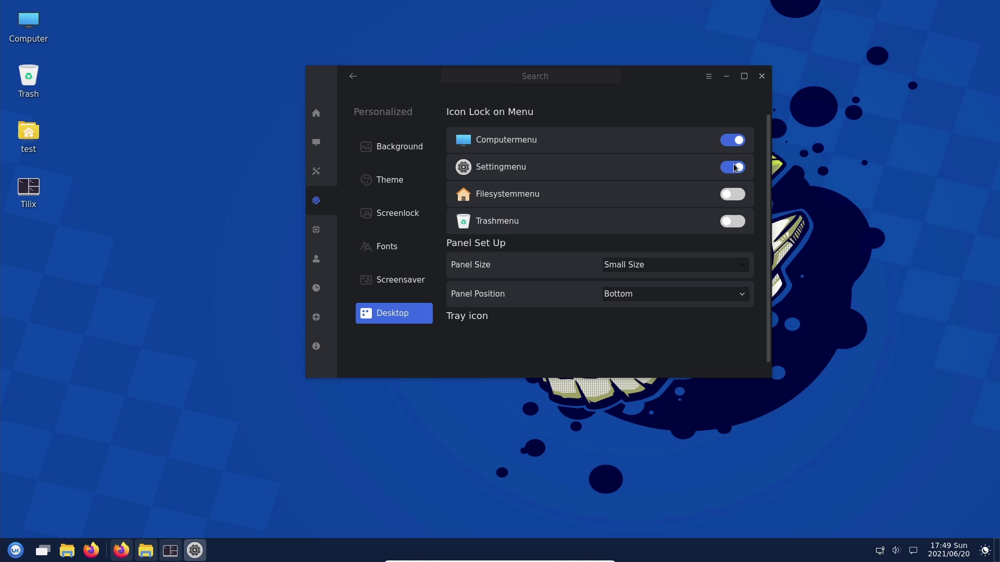
click(732, 197)
click(732, 196)
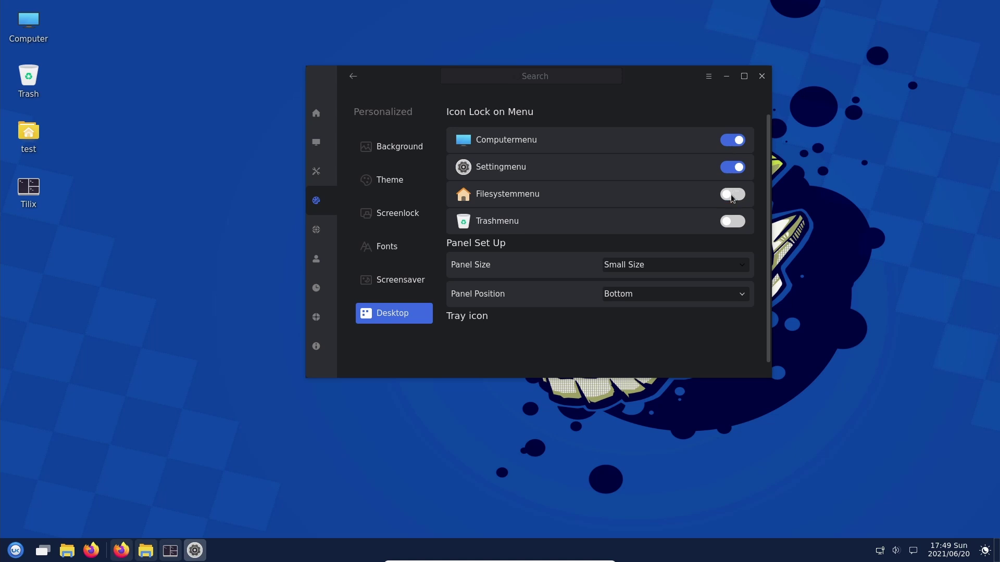
click(732, 223)
click(731, 223)
Step: Review the available panel sizes and the options in the panel's context menu, keeping Small Size
click(616, 268)
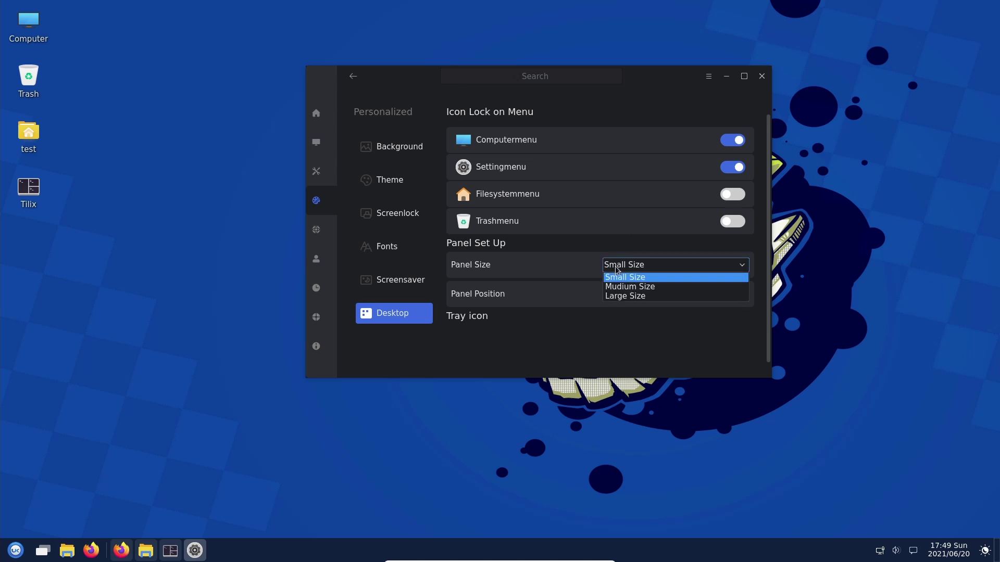
click(616, 271)
right_click(344, 554)
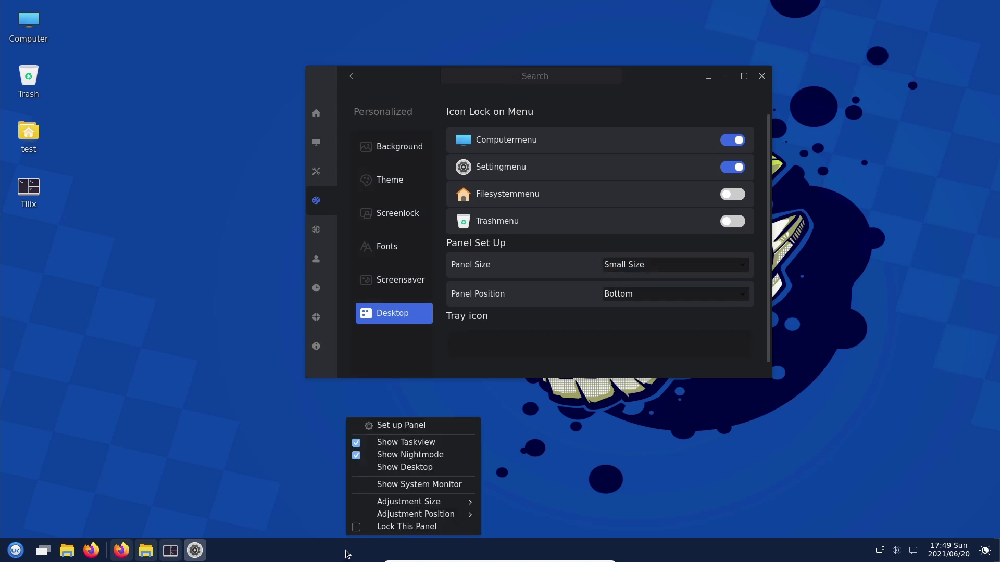
click(422, 363)
Step: Try the Top and Left panel positions on the Desktop page, and return the panel position to Bottom
click(604, 294)
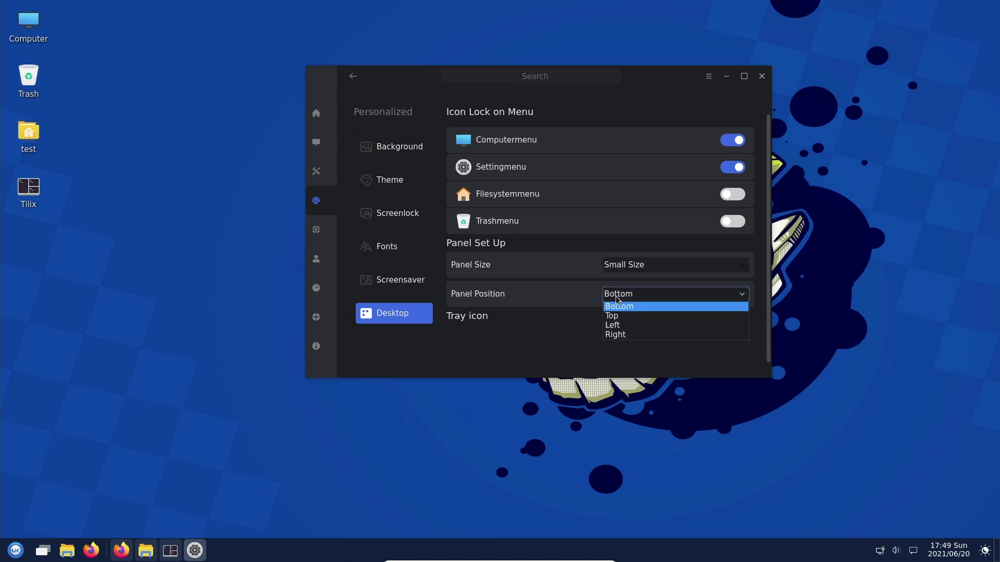
click(620, 318)
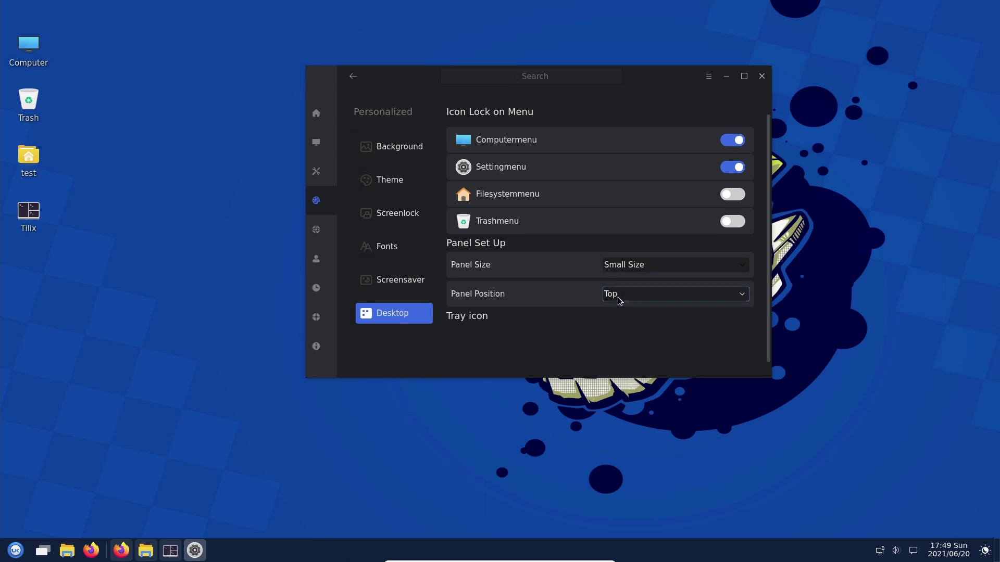
click(620, 301)
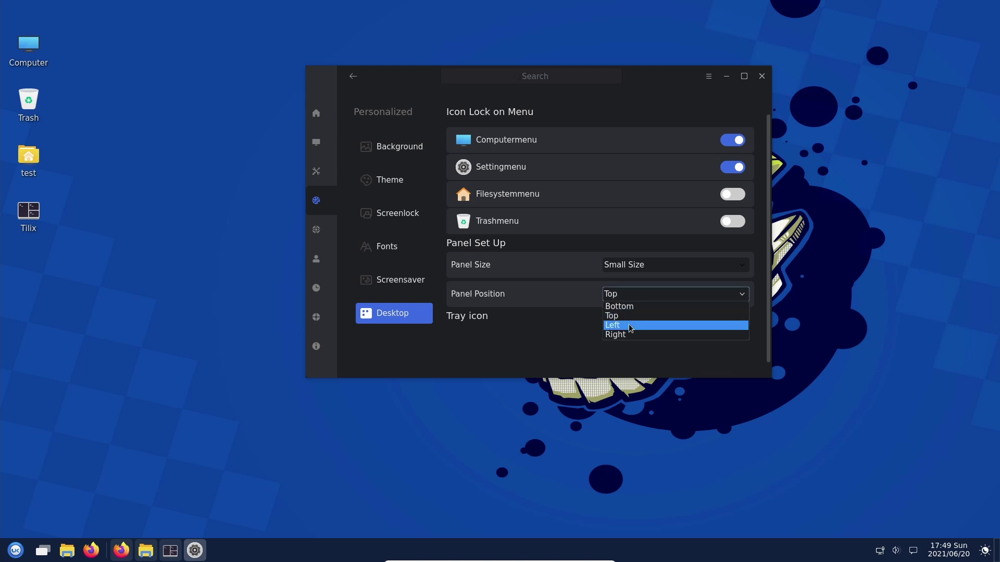
click(627, 326)
click(619, 297)
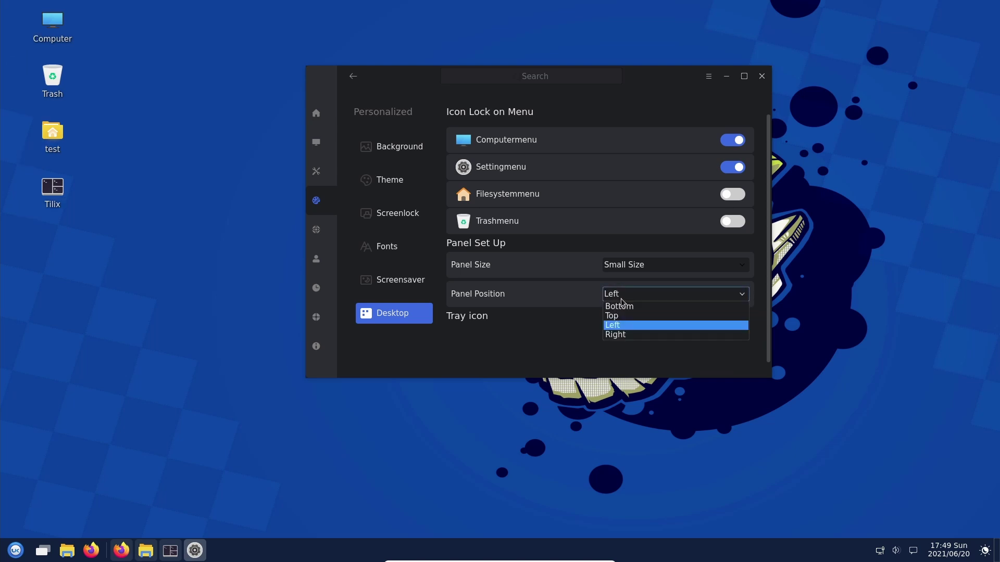
click(628, 307)
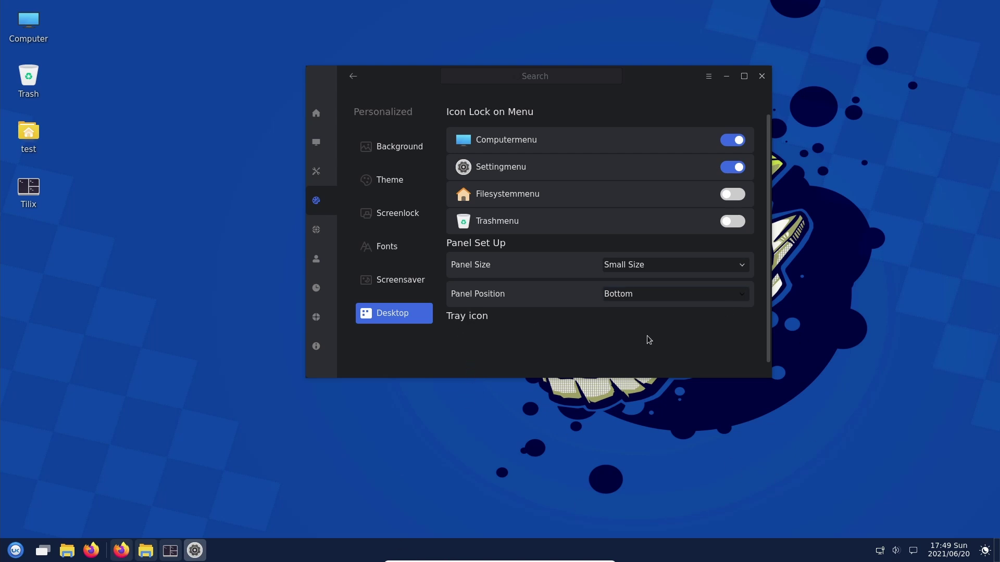
scroll(650, 339, down, 1)
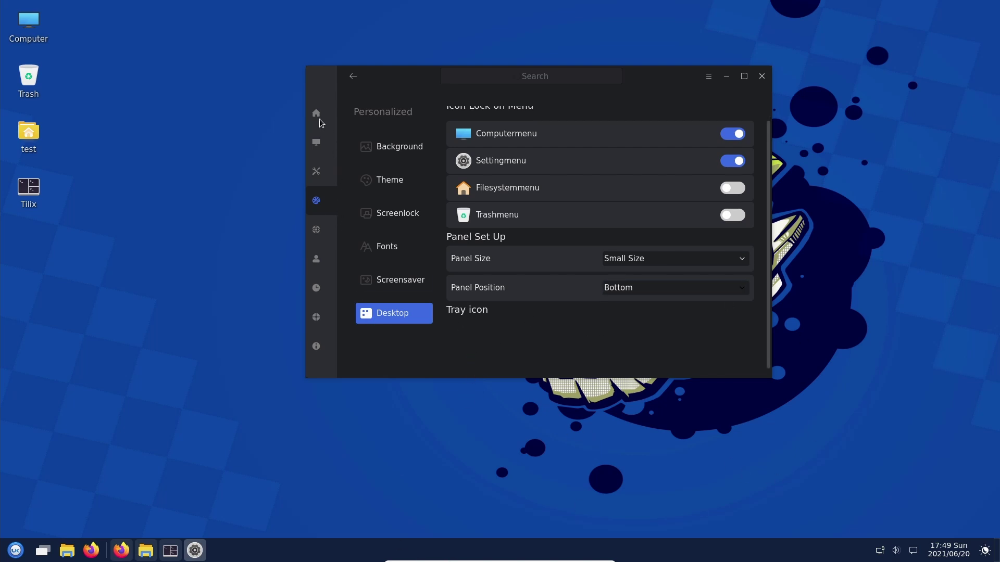
Step: Examine the System settings for Display, Default App, Power and Auto Boot, and return to the Power page
click(320, 118)
click(423, 147)
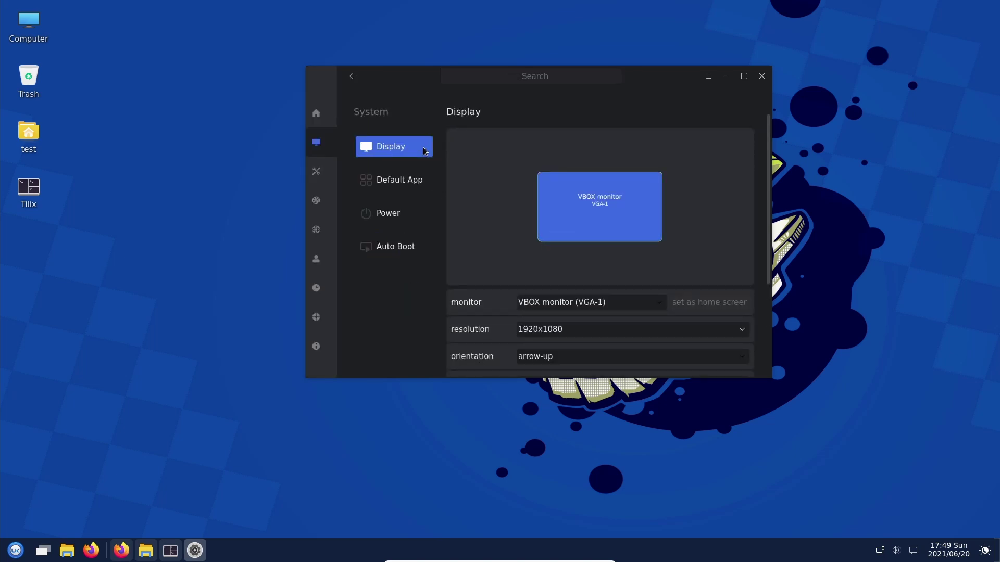
click(406, 185)
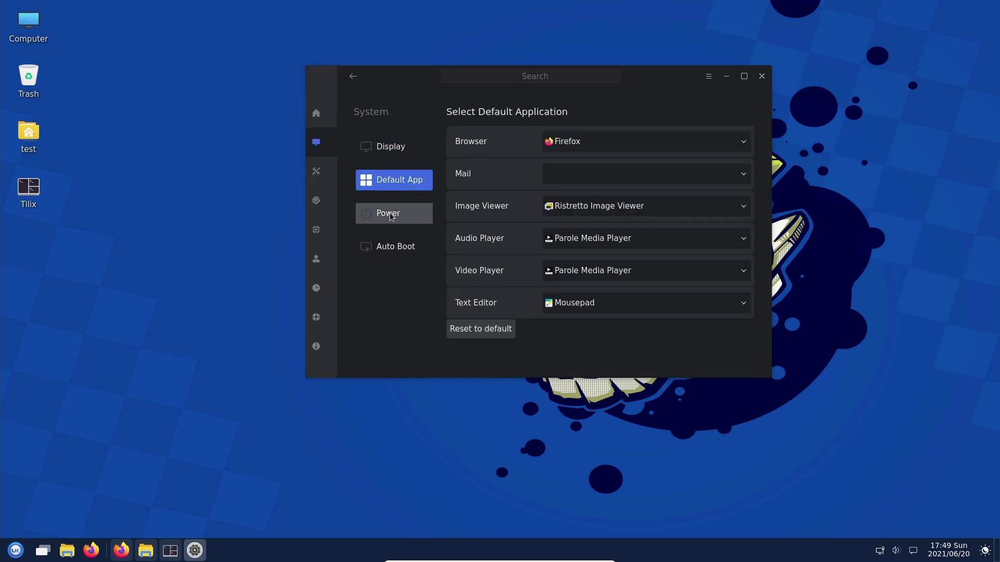
click(391, 215)
click(401, 246)
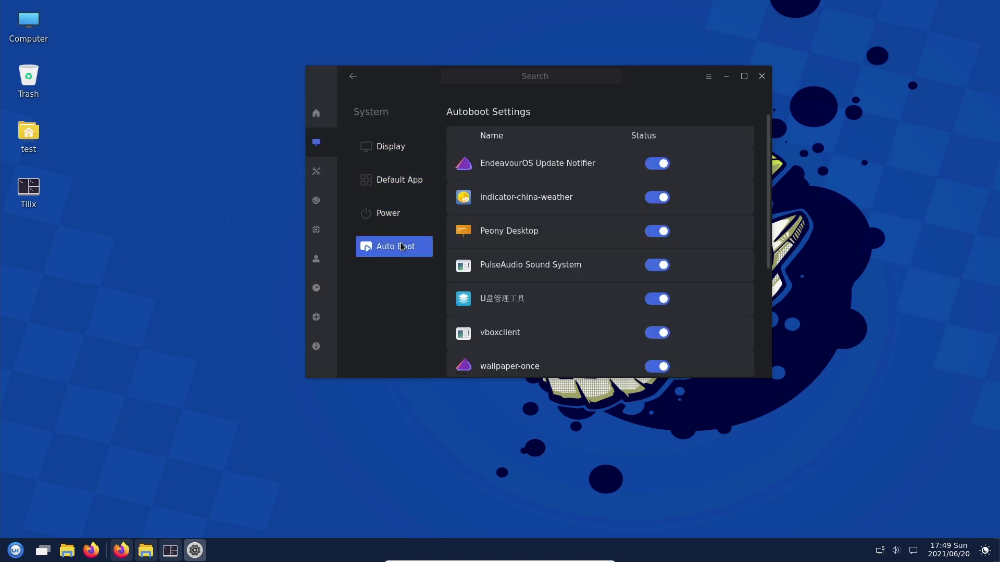
scroll(592, 295, down, 5)
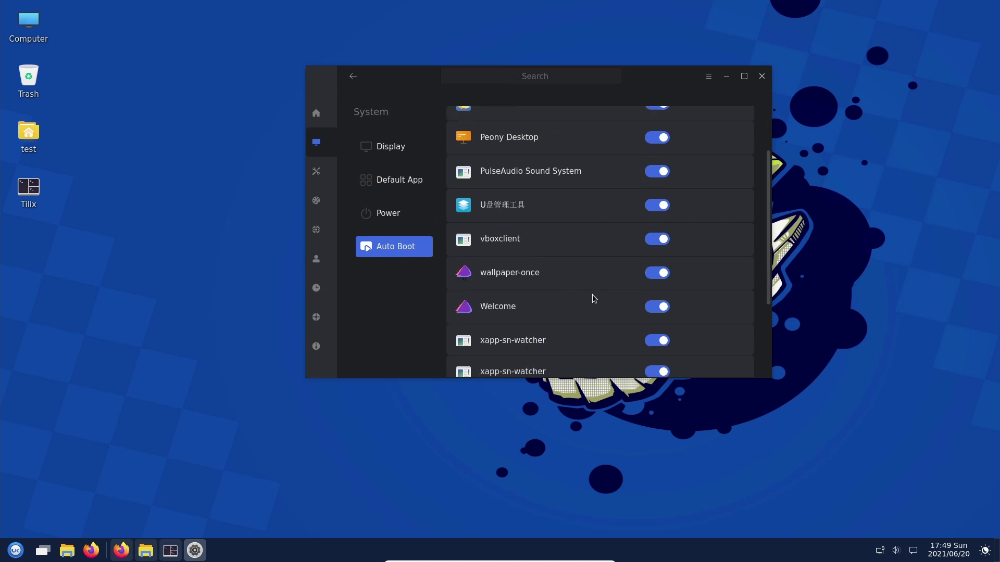
scroll(593, 294, up, 5)
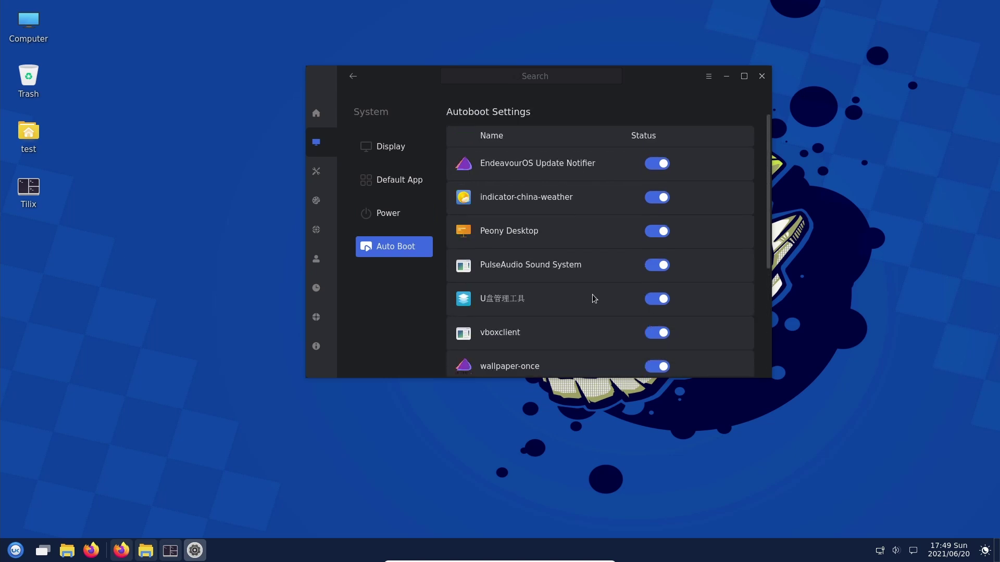
click(353, 76)
Step: Close the open file manager window and reopen the test home folder from the desktop
drag(395, 76, 355, 56)
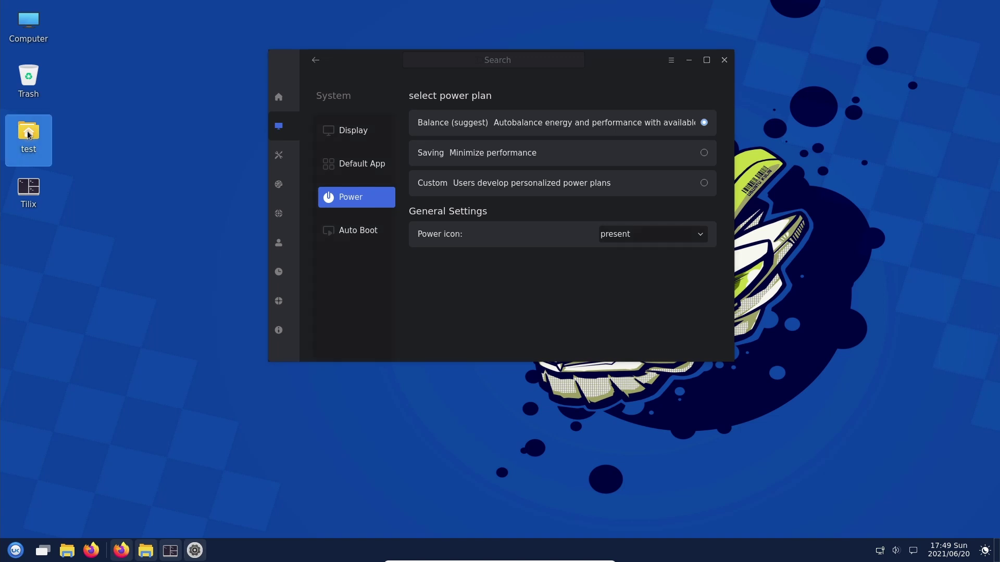
click(145, 551)
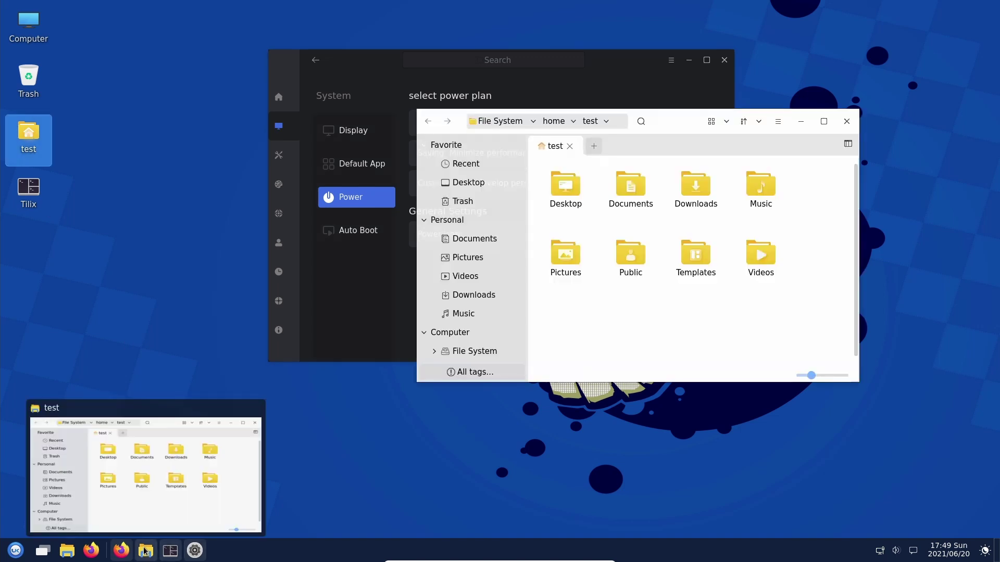
click(847, 122)
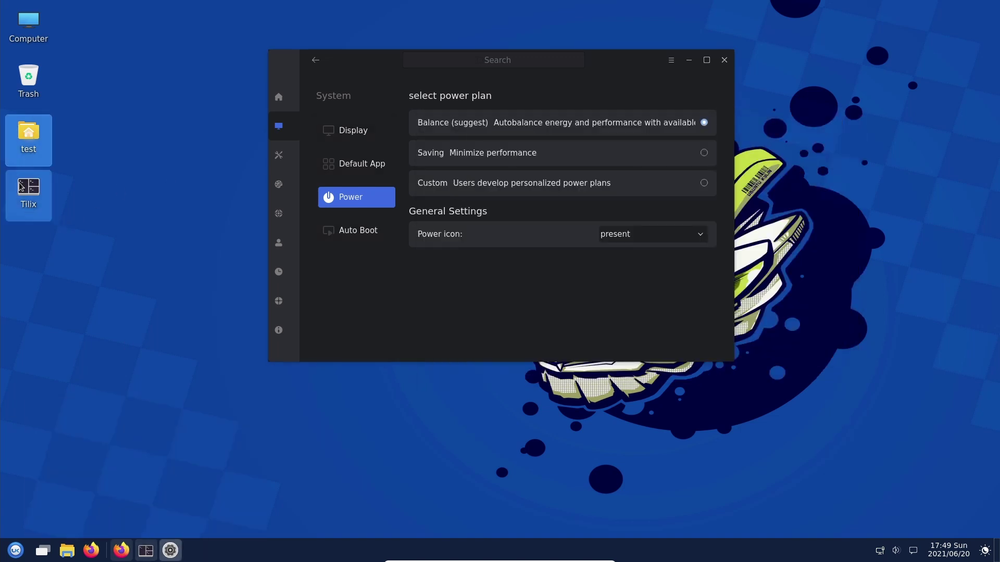
double_click(20, 149)
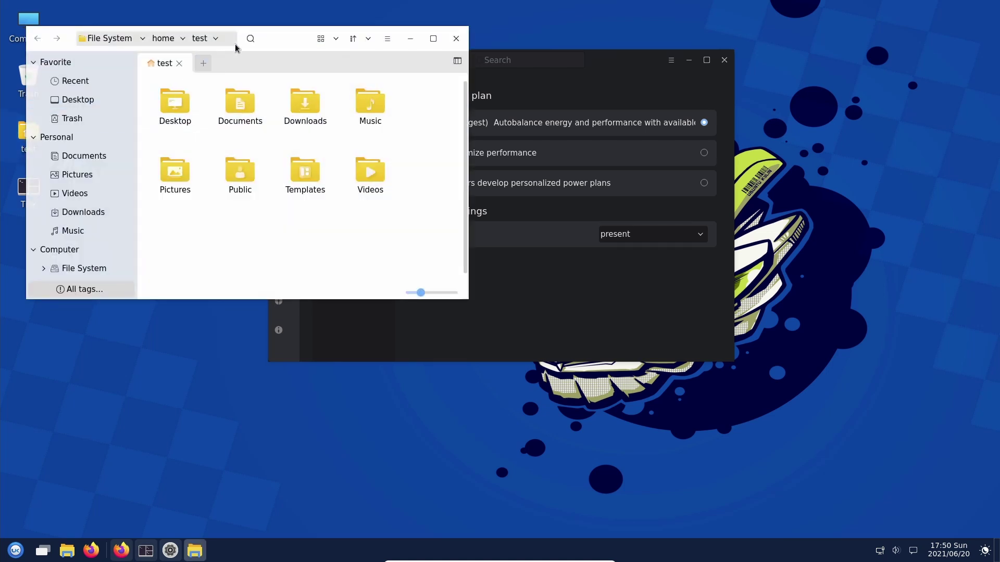
Step: Set the theme mode to Dark on the Personalized Theme page, and close the control center
drag(235, 44, 723, 205)
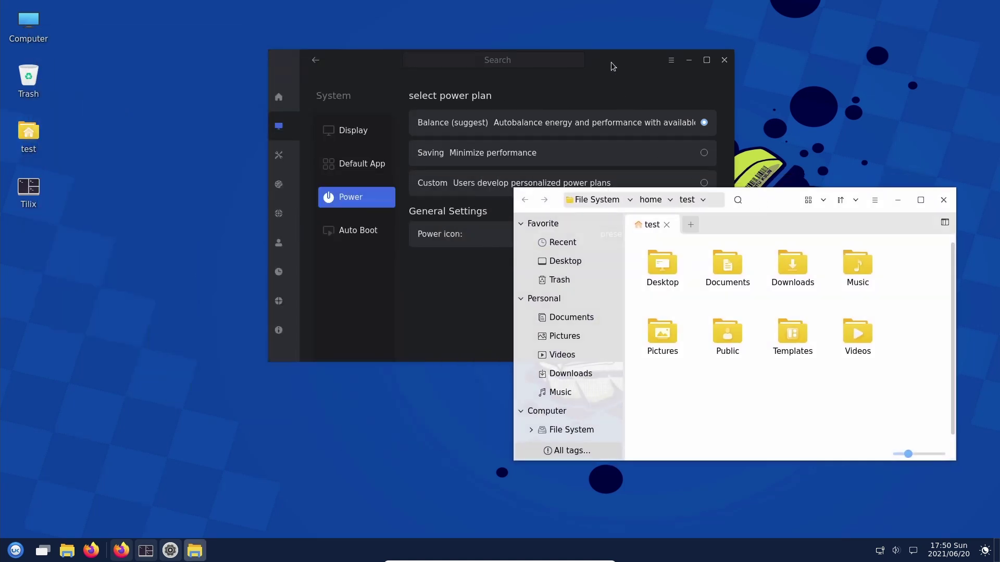
drag(610, 61, 517, 59)
click(188, 178)
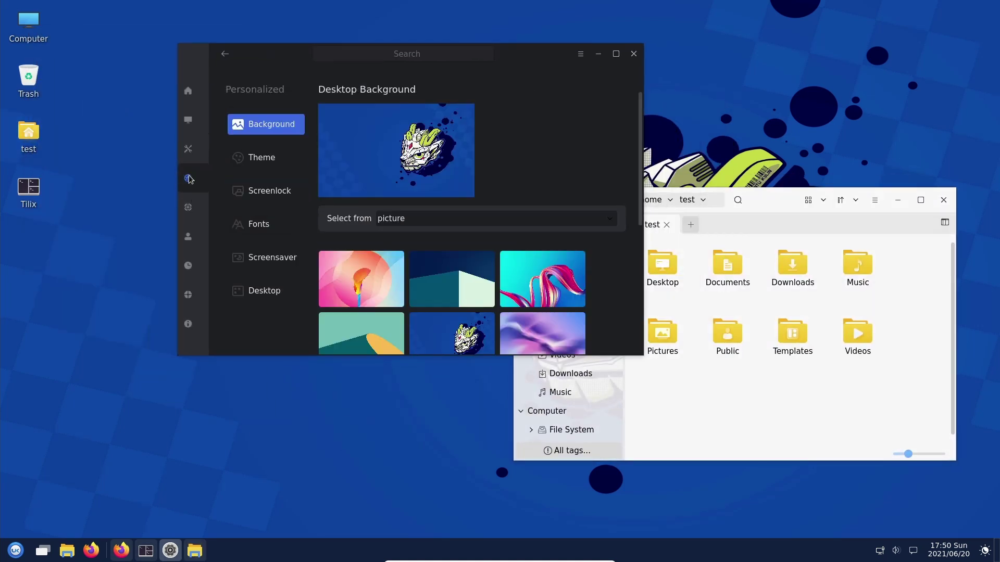
click(287, 158)
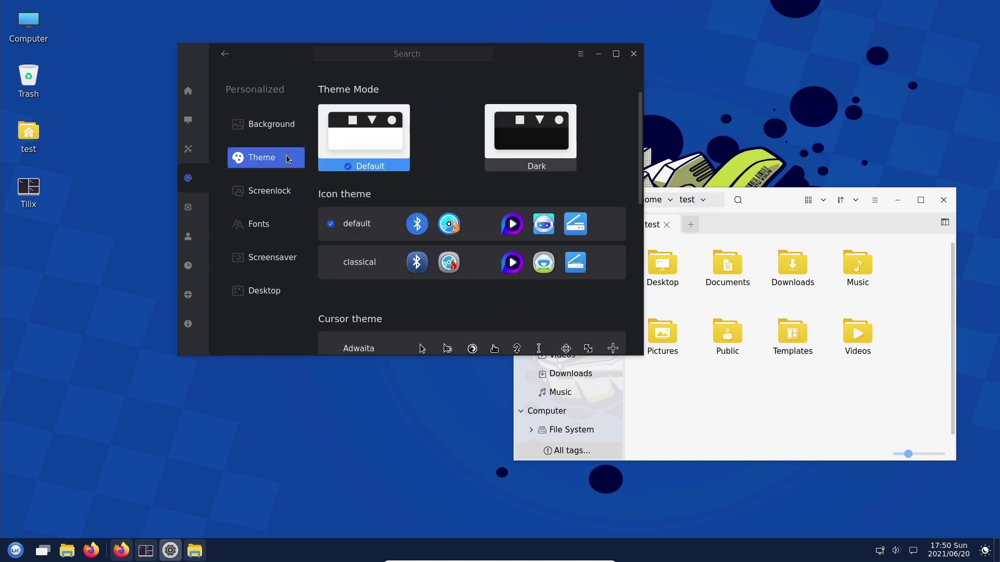
click(511, 157)
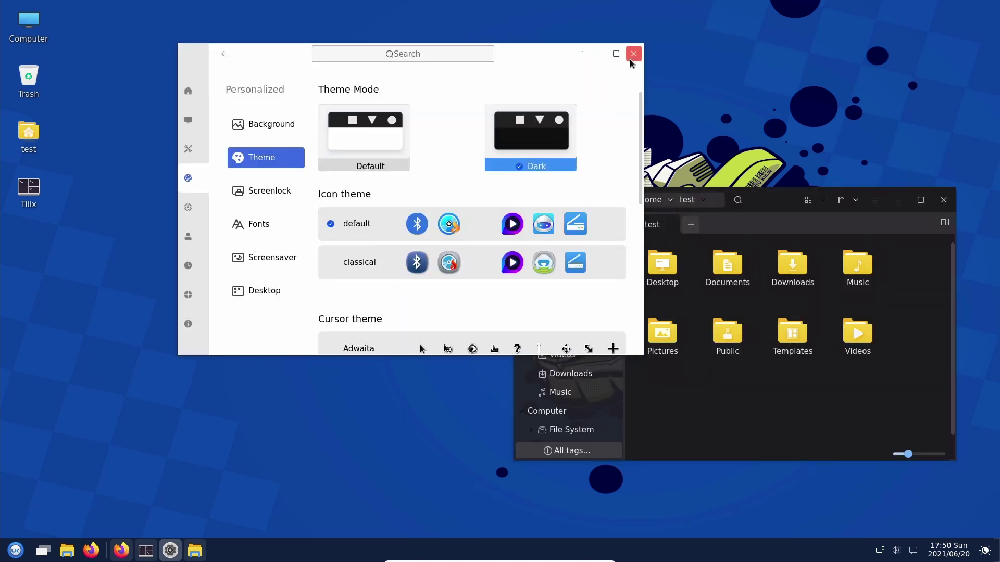
click(634, 54)
Step: Close the file manager window, reopen the test home folder from the desktop, and move its window toward the middle
drag(767, 195, 518, 98)
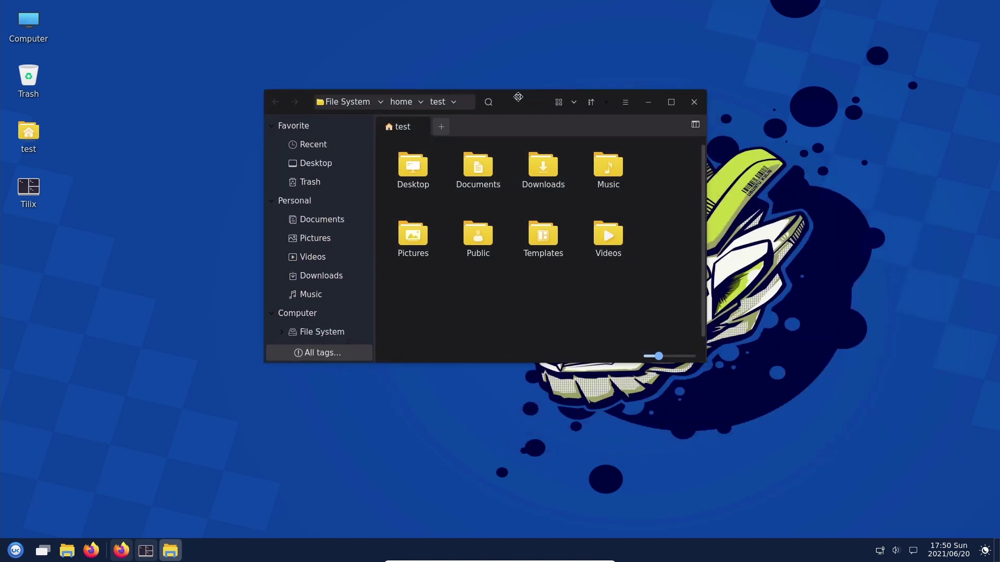
click(693, 100)
double_click(28, 132)
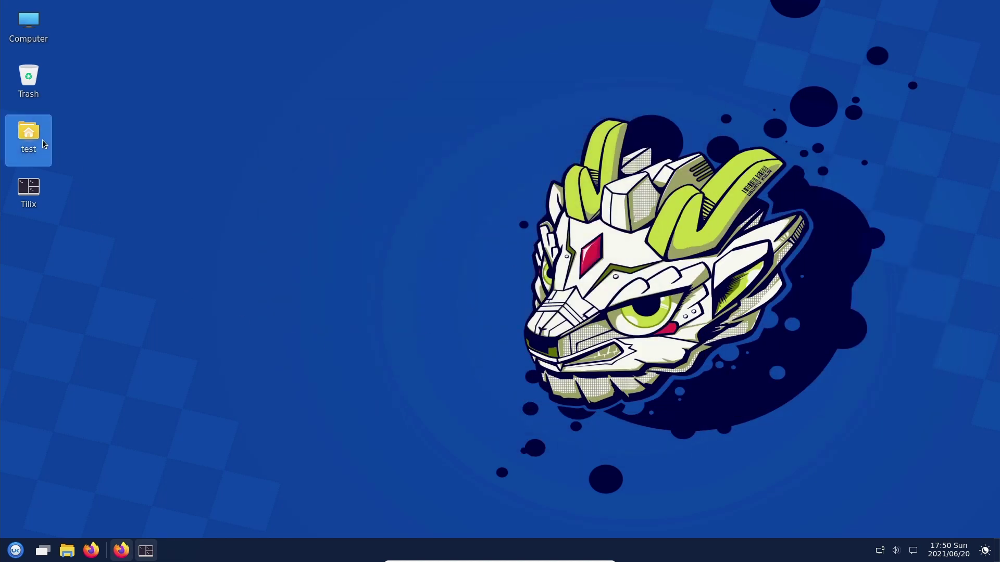
drag(312, 117, 543, 112)
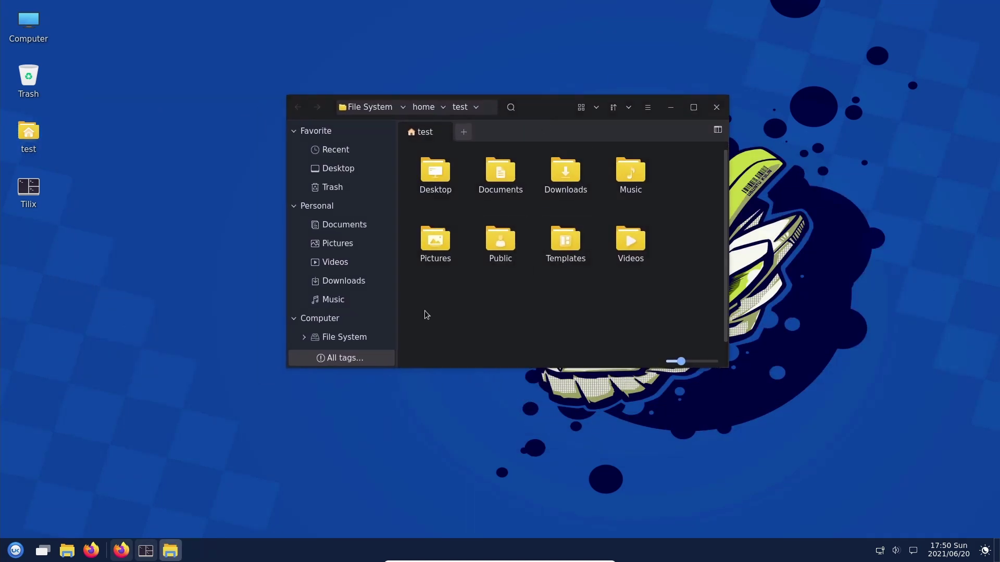
Step: Look over the start menu's application list and the notification center's clipboard page, and close both
click(15, 550)
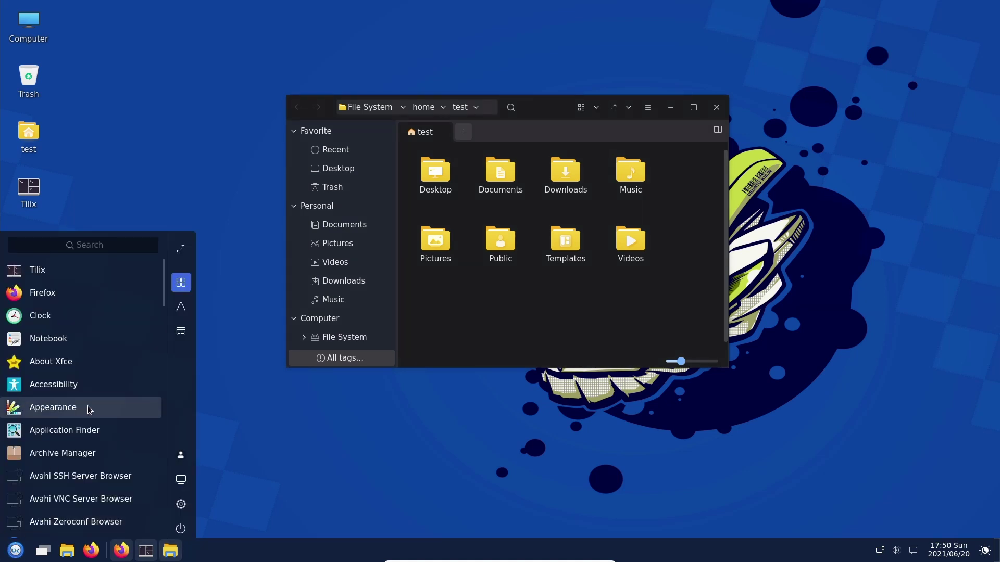
click(220, 163)
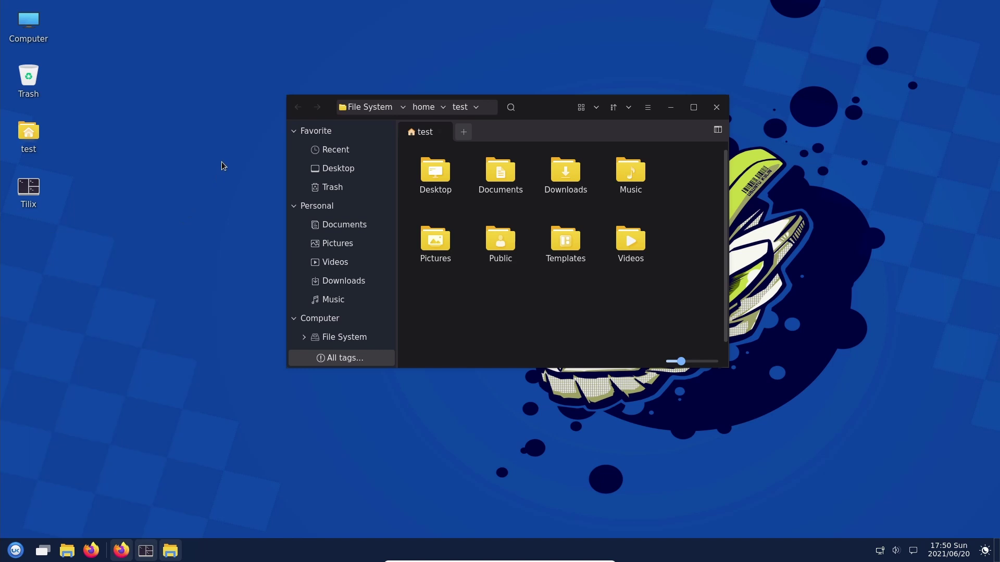
drag(543, 101, 571, 68)
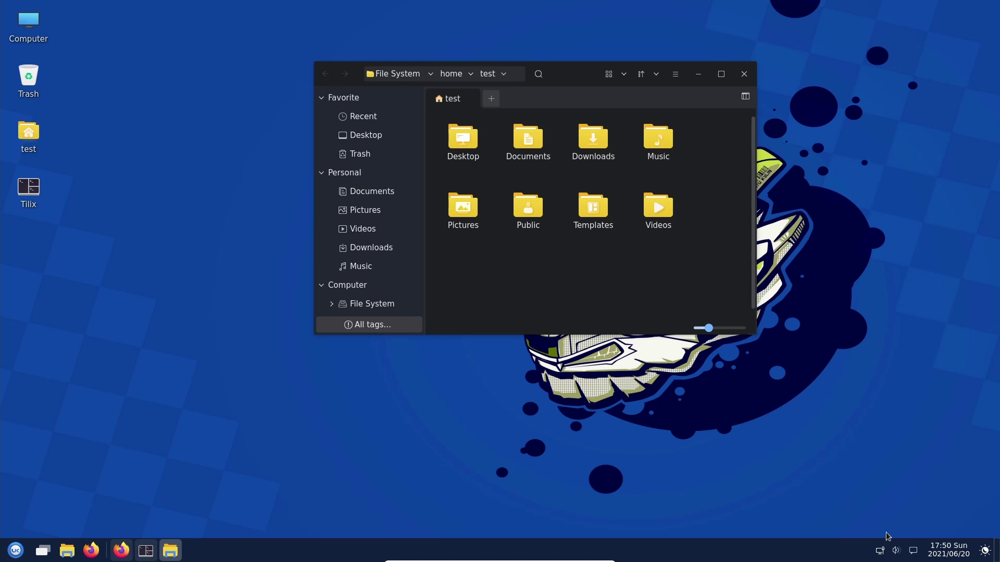
click(911, 549)
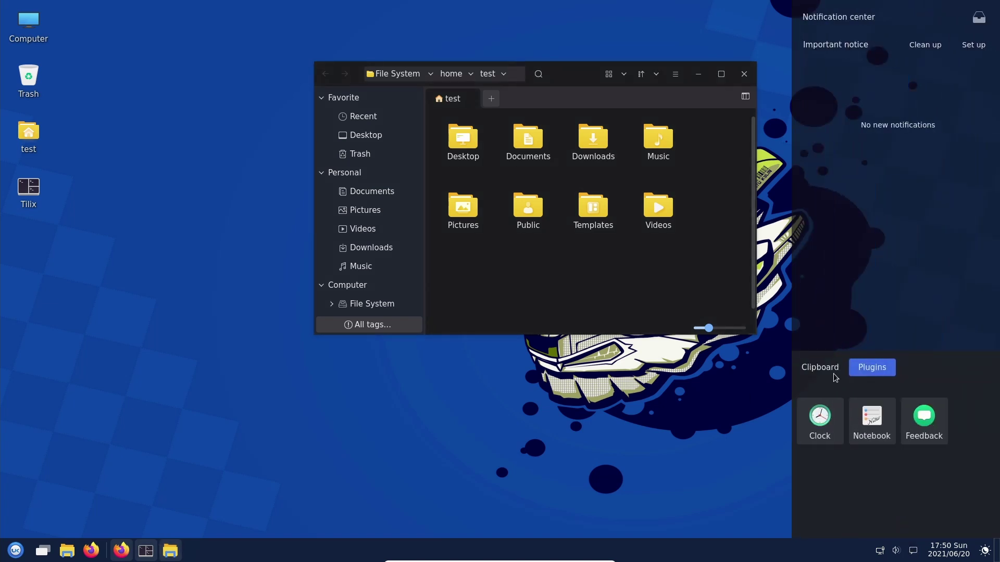
click(832, 372)
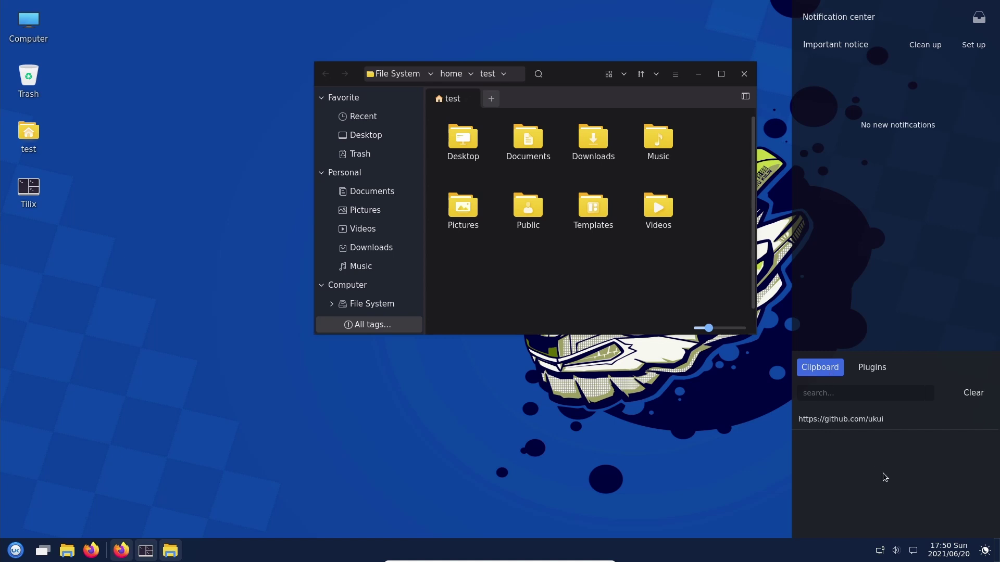
click(663, 423)
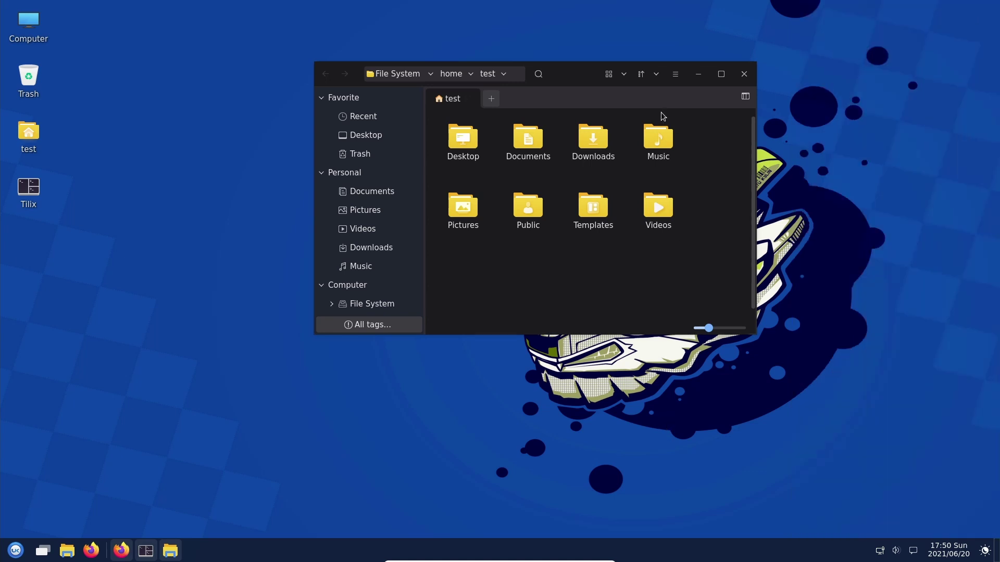
Step: Check the file manager's view type options, keeping Icon View, and minimize the window
drag(588, 74, 565, 67)
click(584, 72)
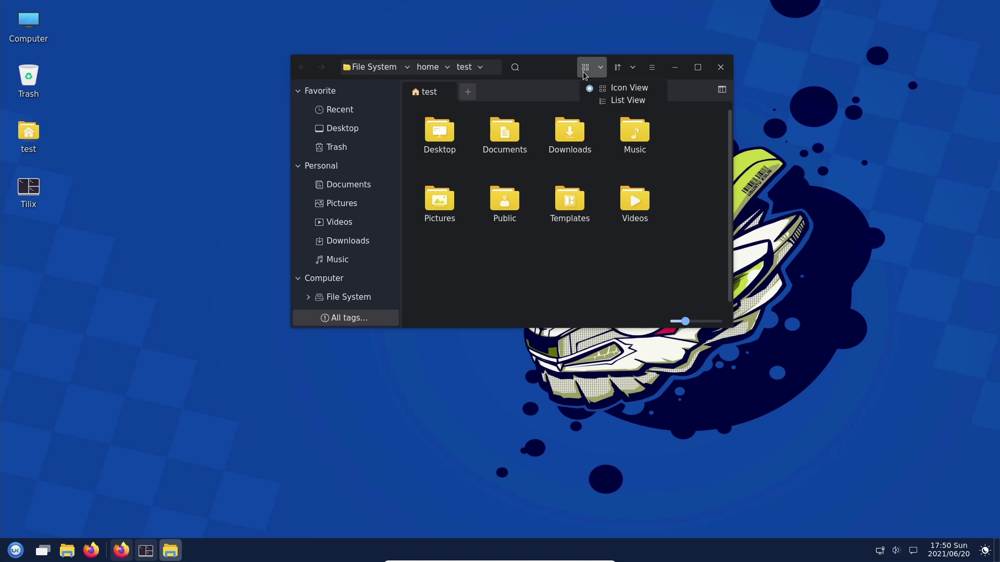
click(592, 74)
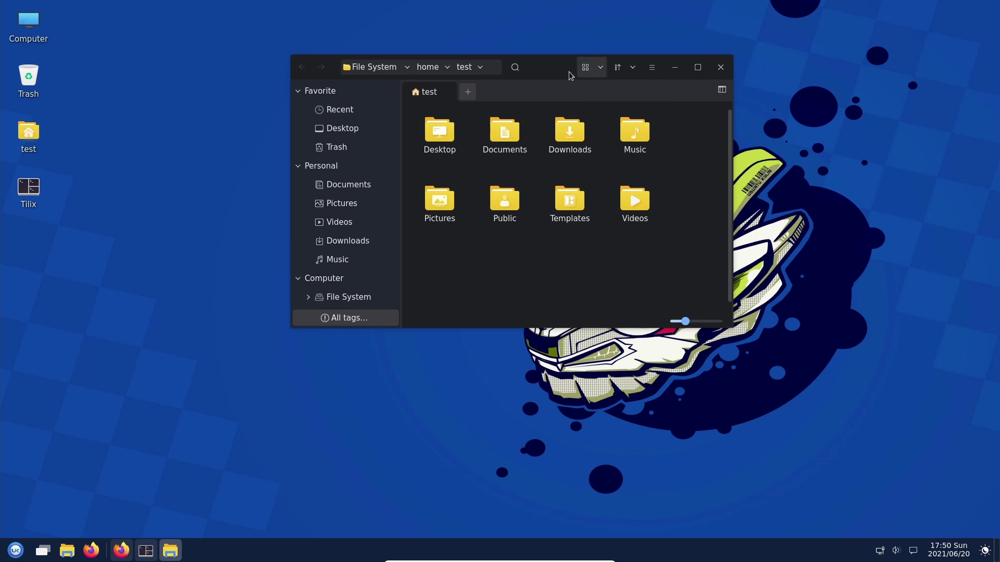
drag(555, 68, 574, 68)
click(694, 68)
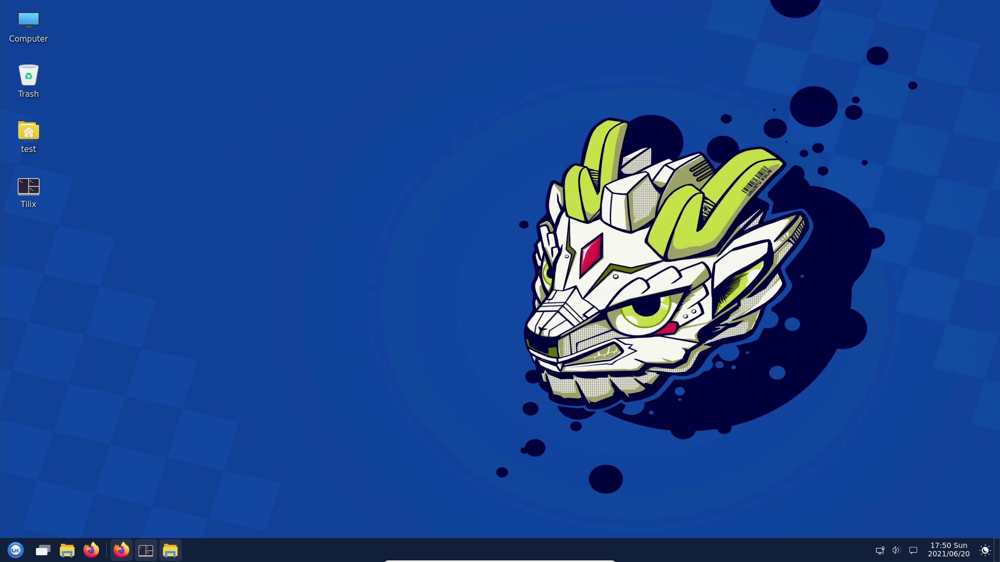
Step: View the Computer location from the desktop in a file manager window, and close that window
double_click(29, 25)
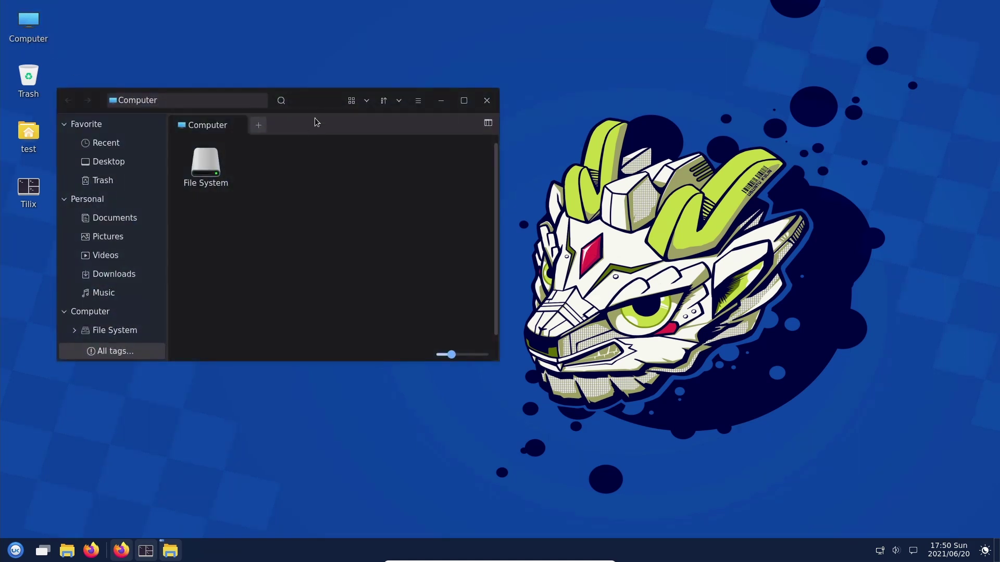
drag(329, 104, 501, 113)
click(614, 111)
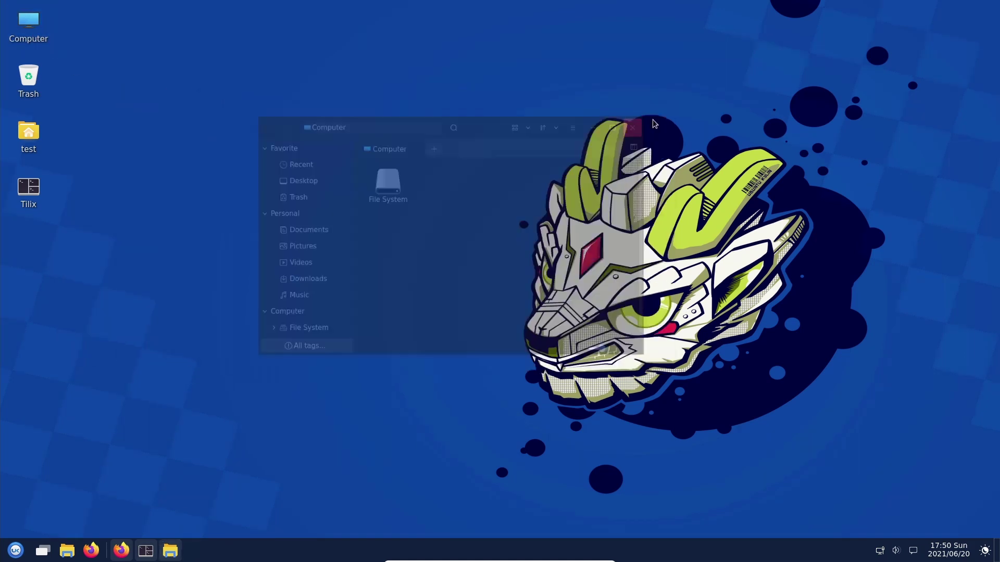
Step: Bring up the notification center over the empty desktop, and hide it again
click(915, 553)
click(915, 553)
click(914, 553)
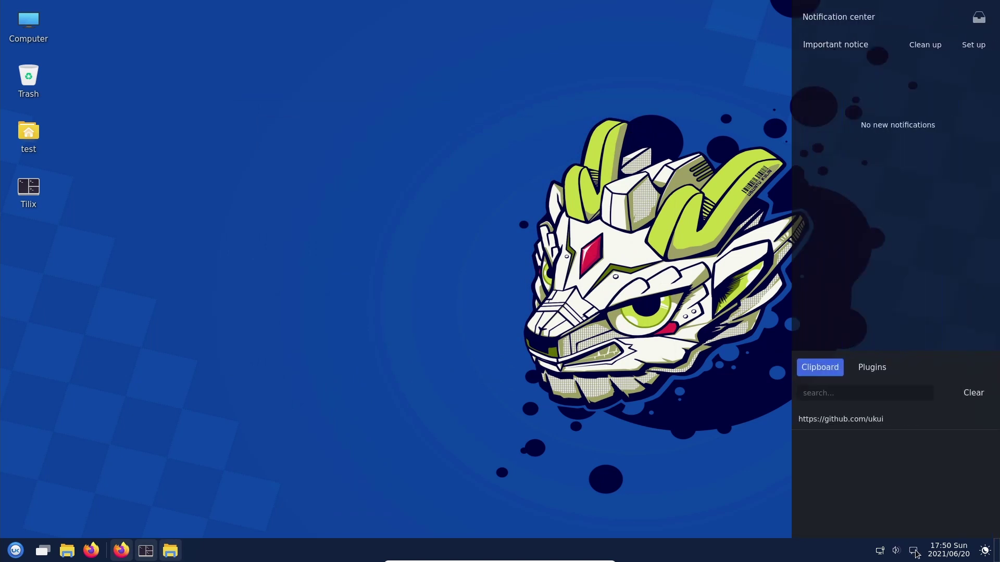
click(915, 553)
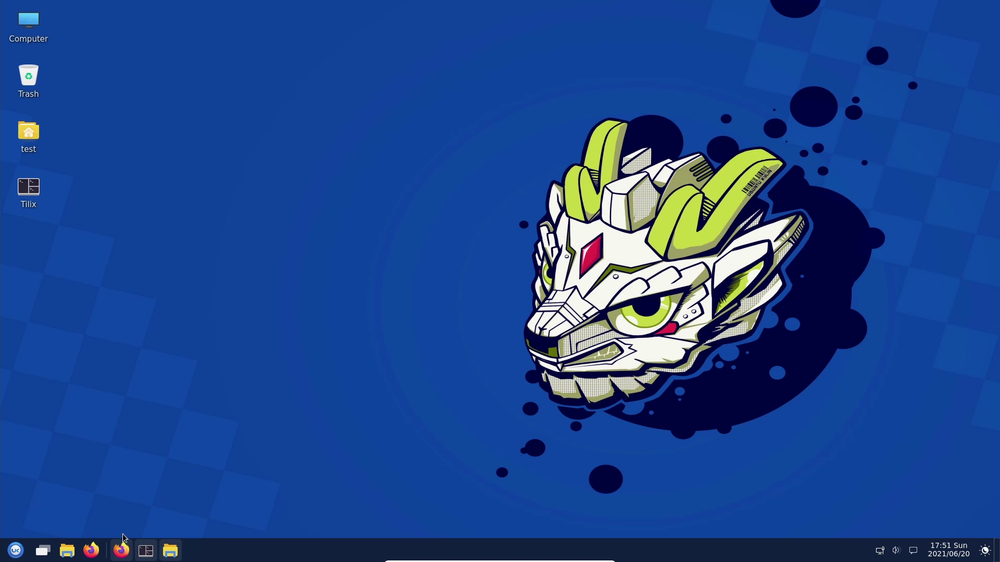
Step: Close the open Firefox, Tilix and file manager windows
click(122, 551)
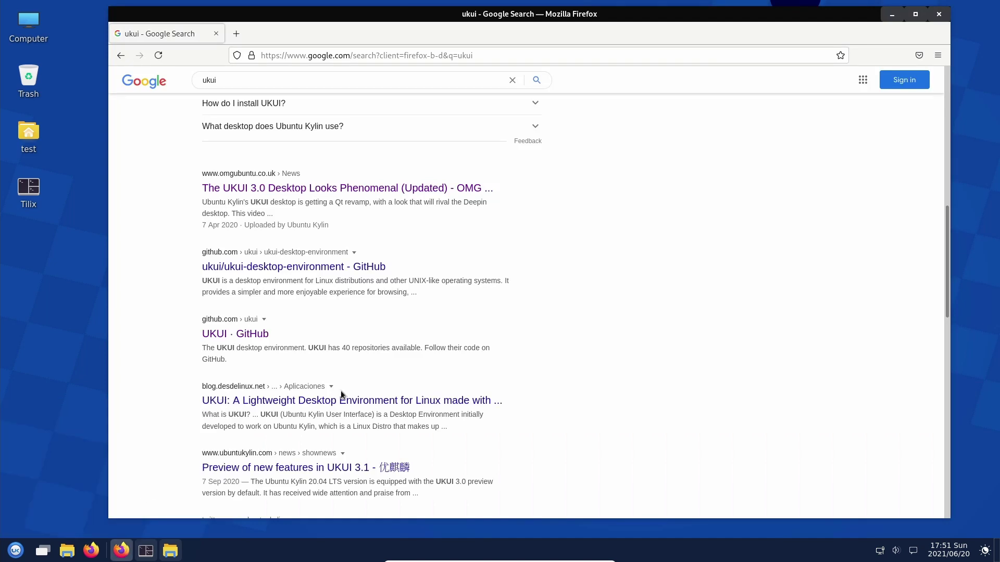
click(939, 14)
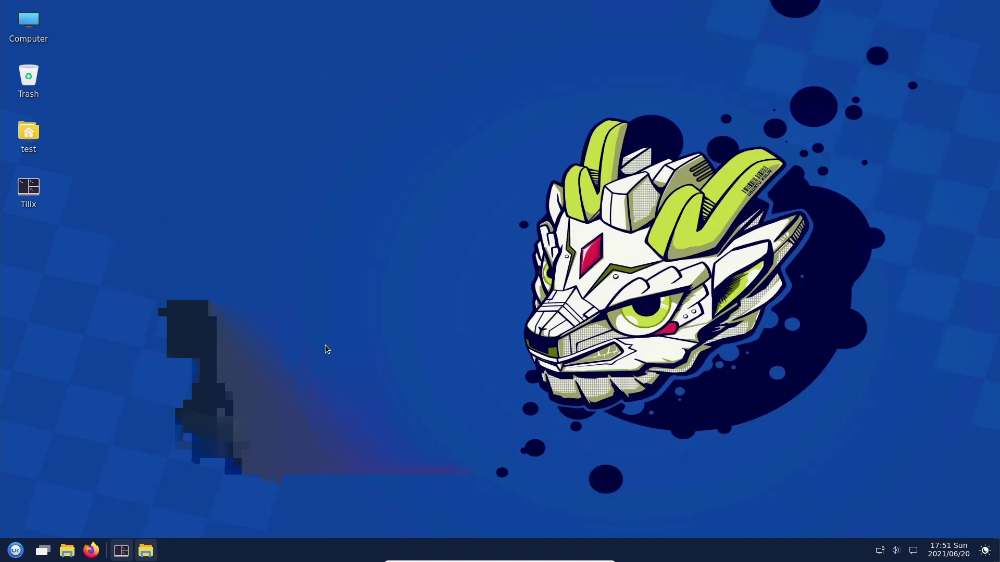
click(145, 551)
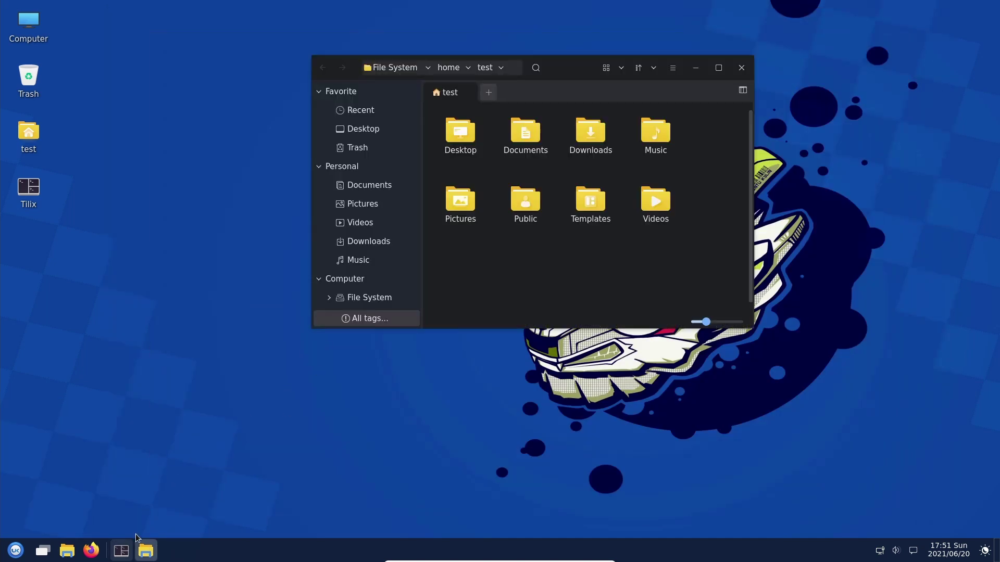
click(121, 551)
click(433, 101)
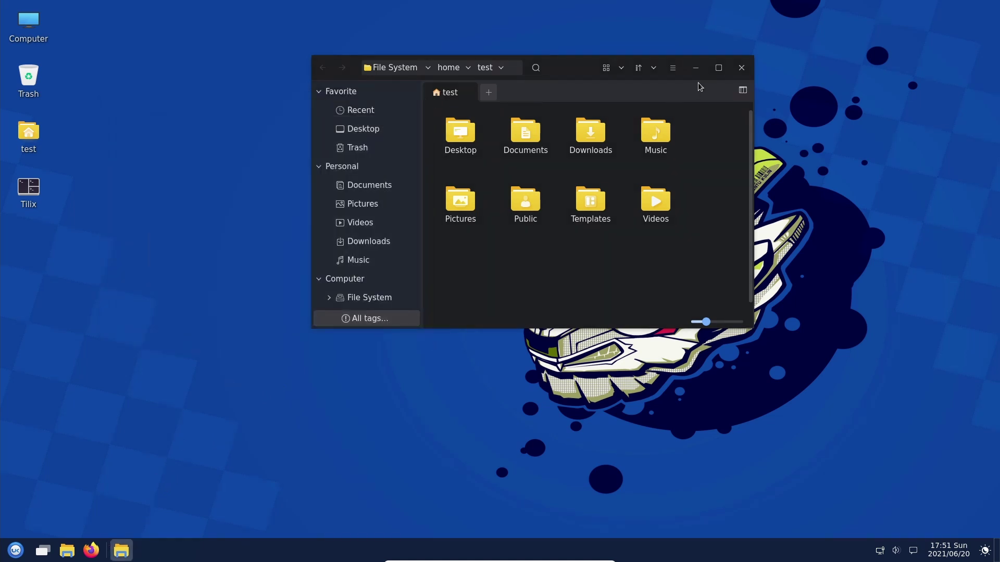
click(738, 73)
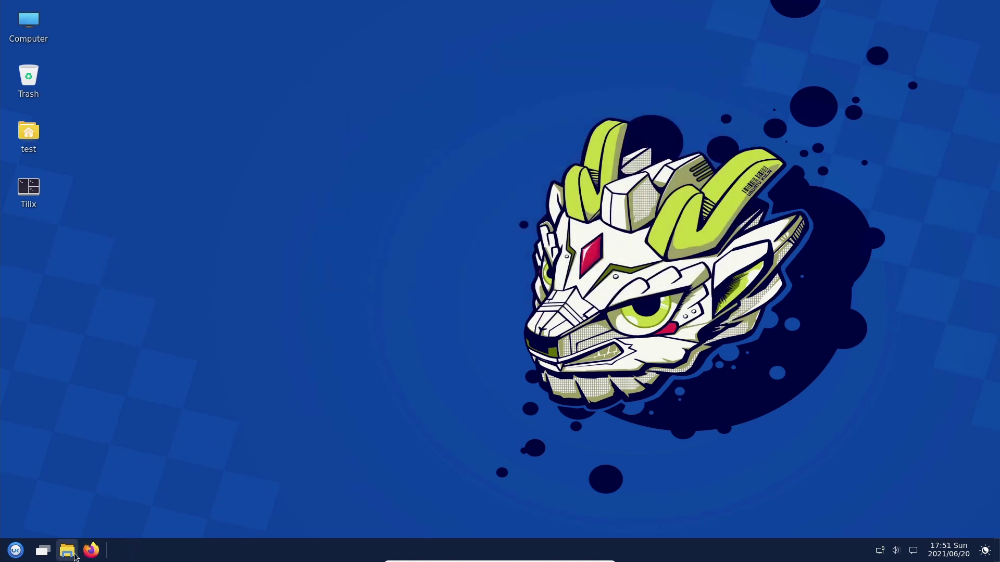
Step: Show the test home folder in two separate file manager windows, and close the second one
click(73, 554)
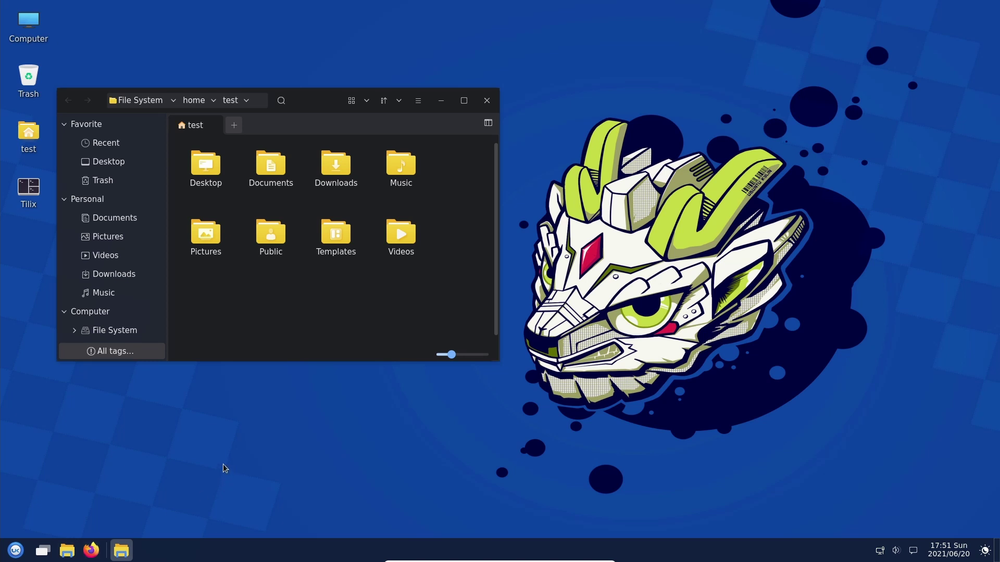
click(913, 551)
click(534, 219)
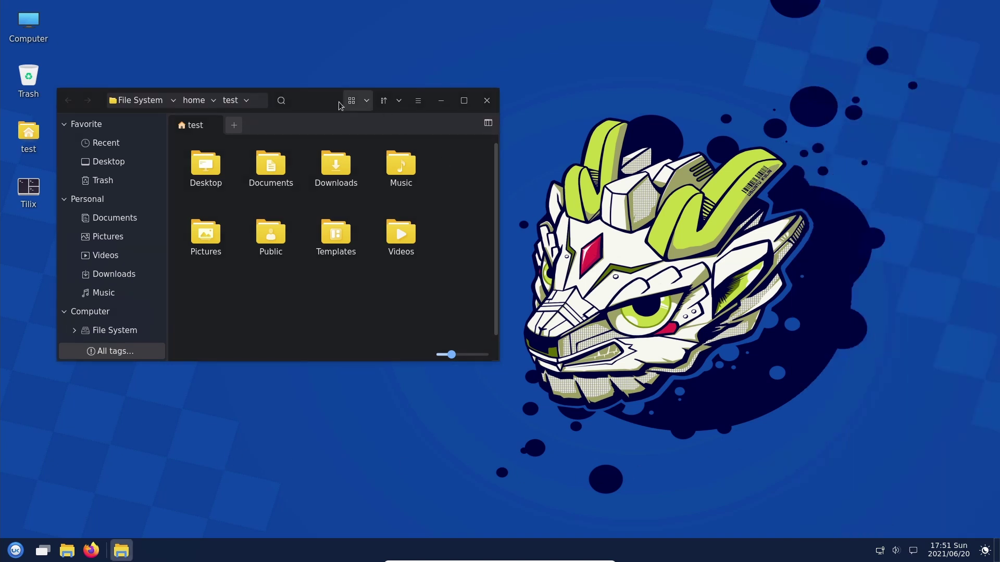
drag(329, 104, 498, 102)
double_click(21, 131)
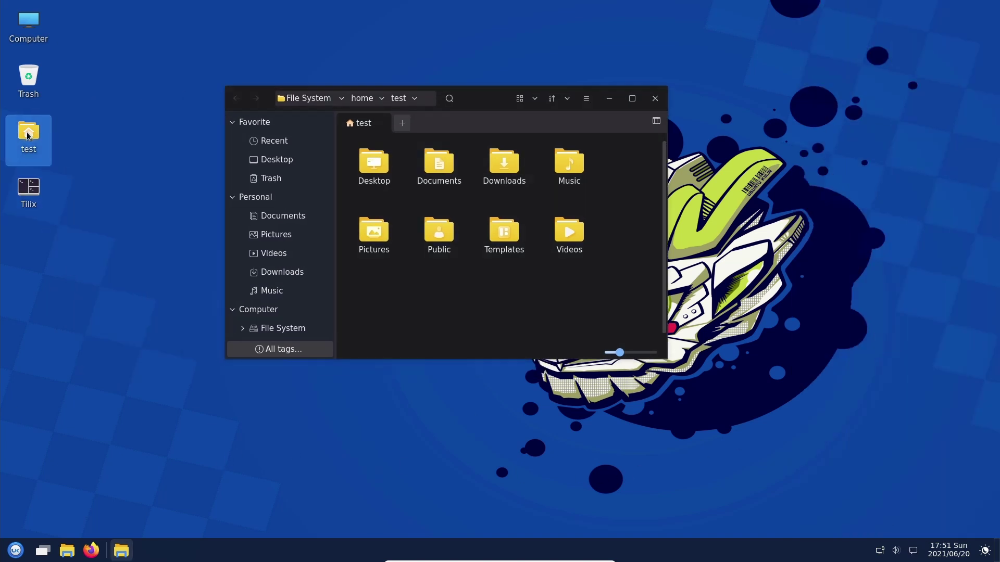
drag(299, 111, 332, 257)
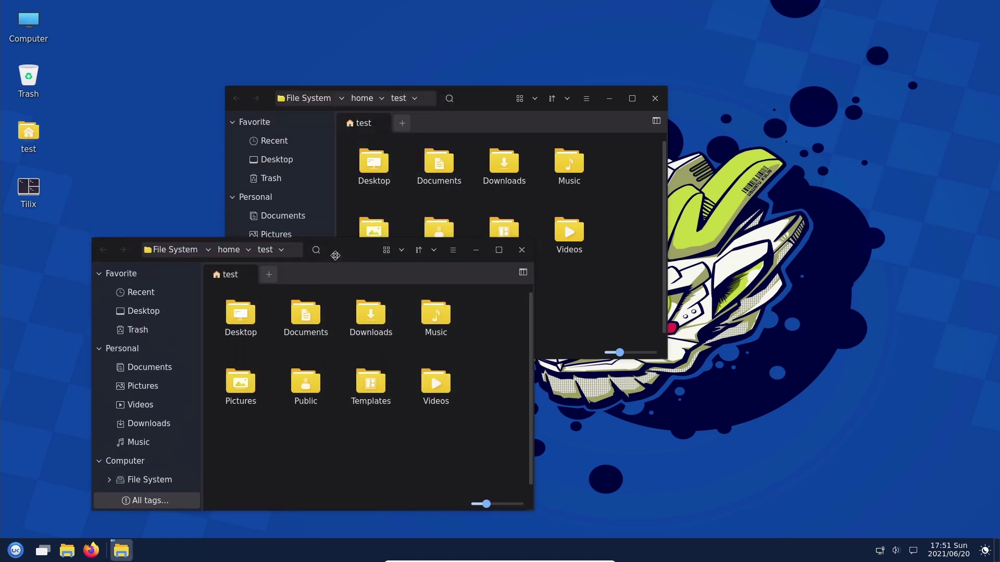
click(520, 248)
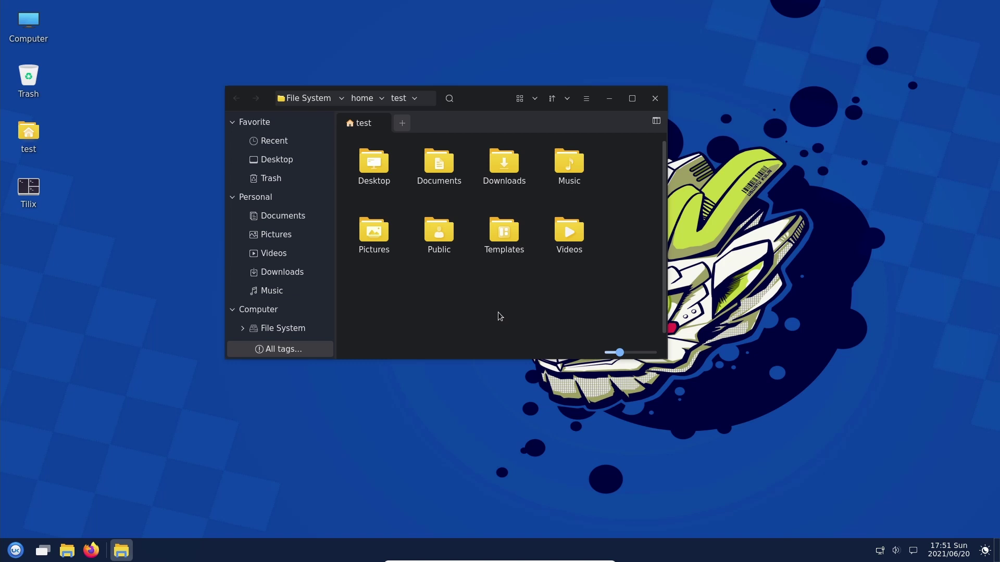
Step: Search the start menu for "syst" and launch Kylin System Monitor
click(15, 548)
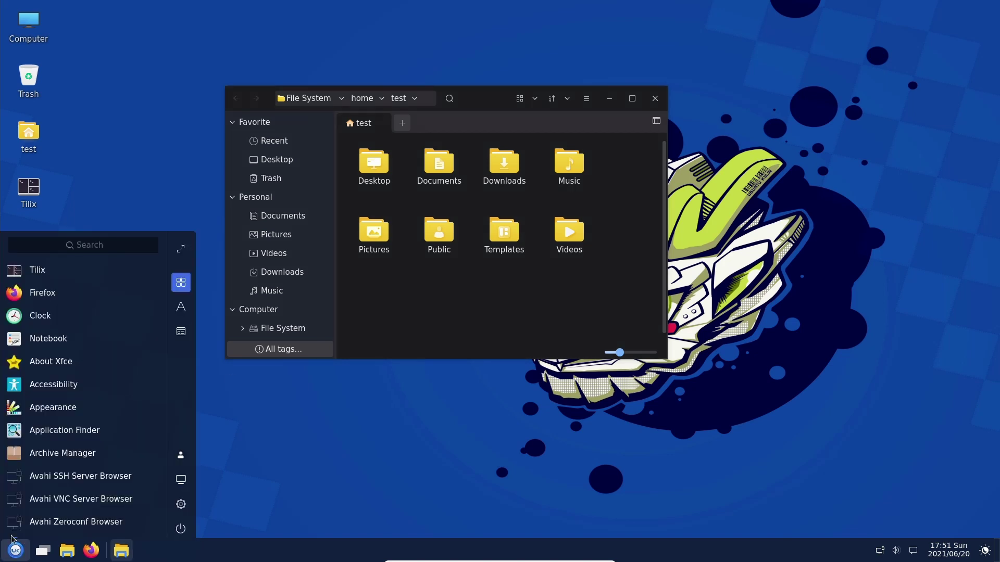
text(syst)
click(75, 274)
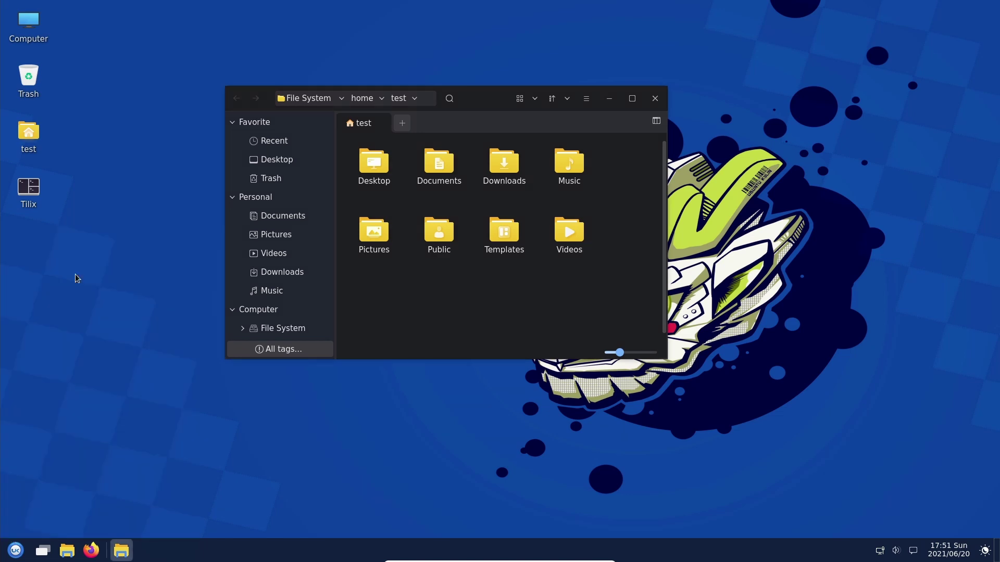
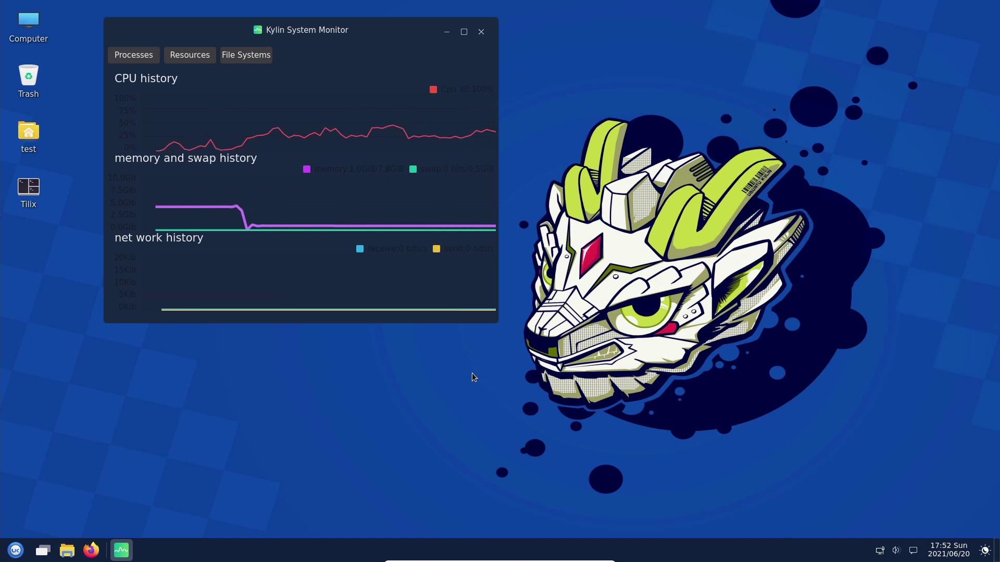
Step: Open the UKCC control center from the start menu
click(16, 550)
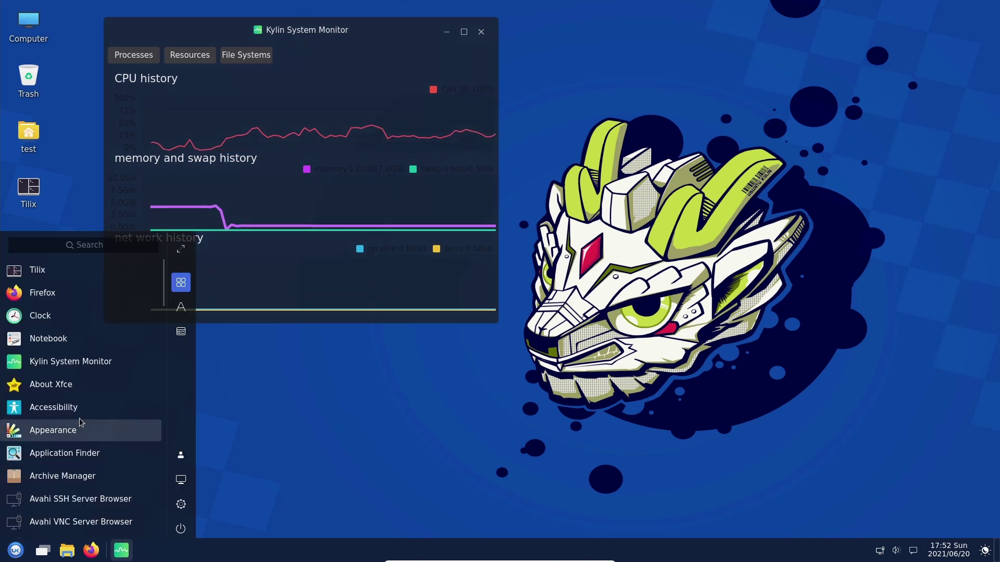
click(52, 428)
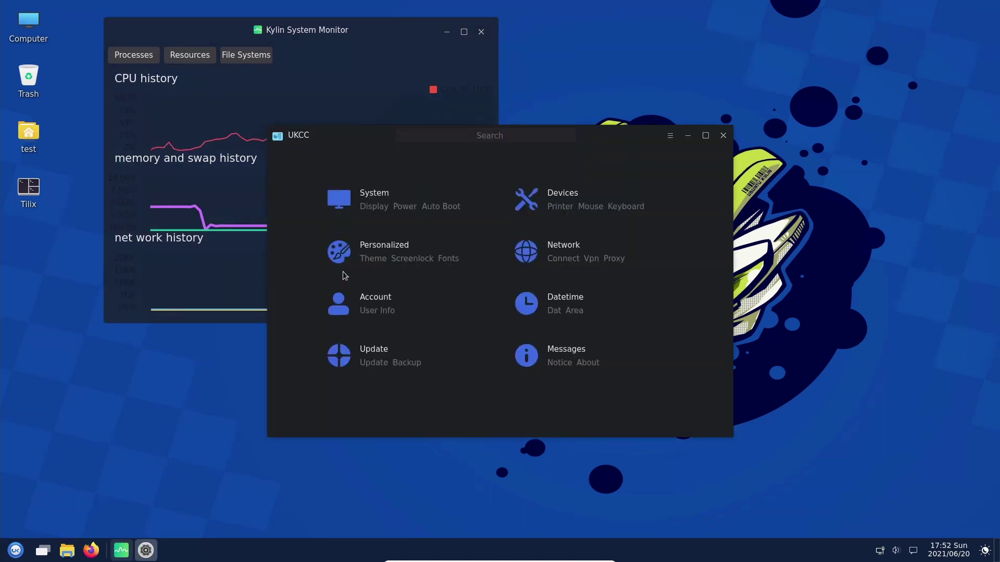
Step: In the personalized theme's effect settings, move Transparency to its maximum slider value, and return it to a mid-range level
click(343, 263)
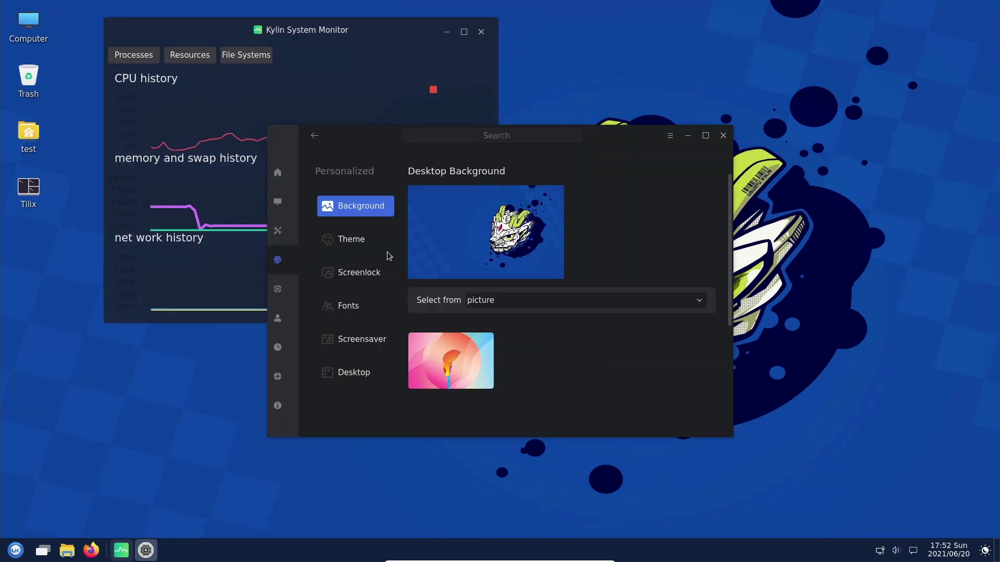
click(353, 242)
scroll(582, 332, down, 10)
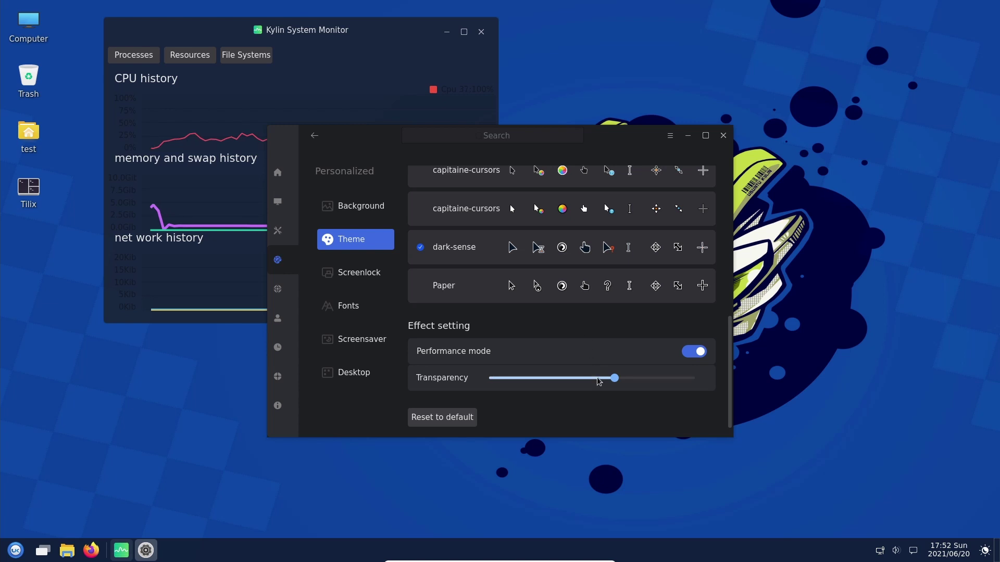
drag(609, 383, 784, 362)
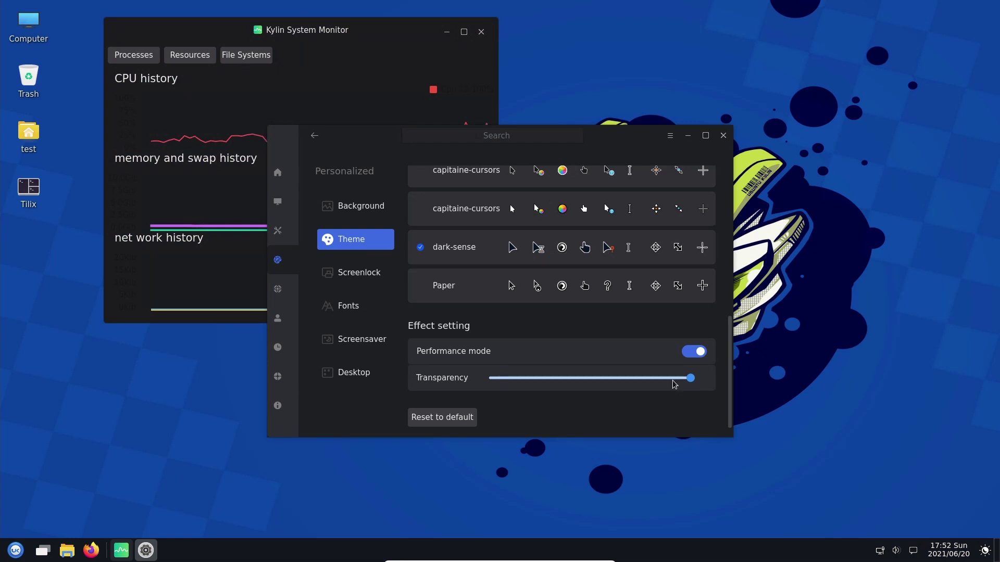
drag(688, 379, 578, 379)
Step: Set the theme mode to Default, and close the control center and Kylin System Monitor windows
scroll(572, 341, up, 6)
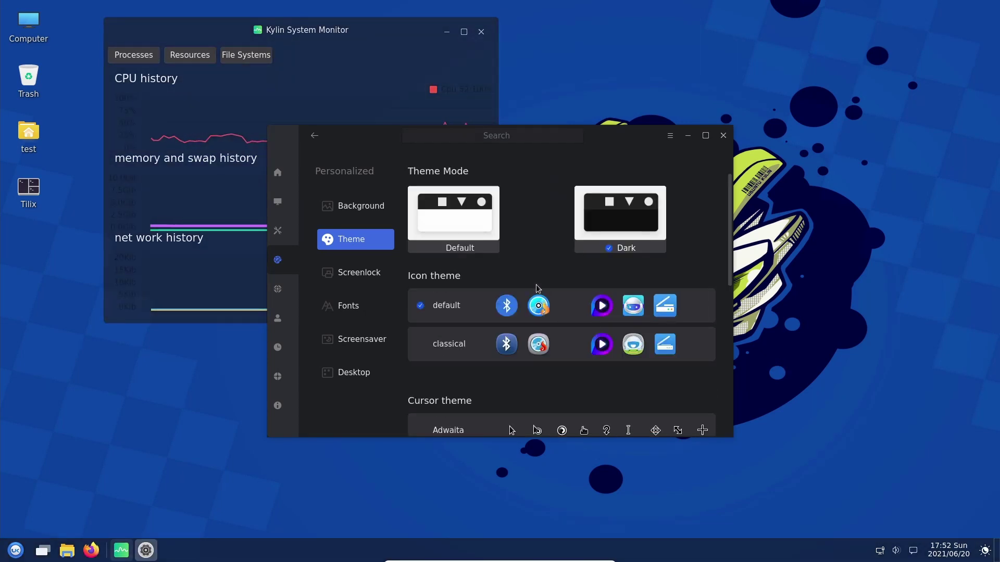
click(440, 220)
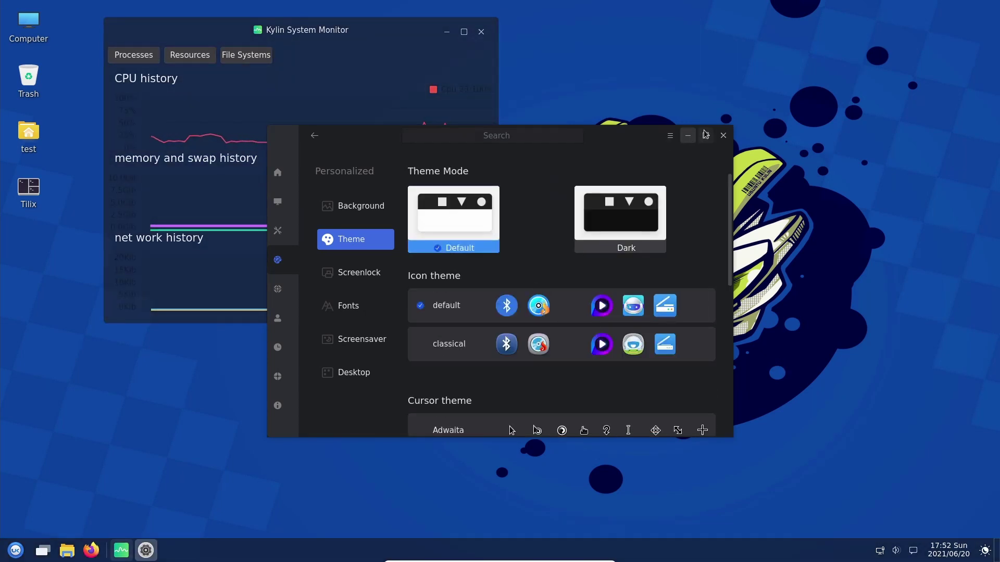
click(723, 136)
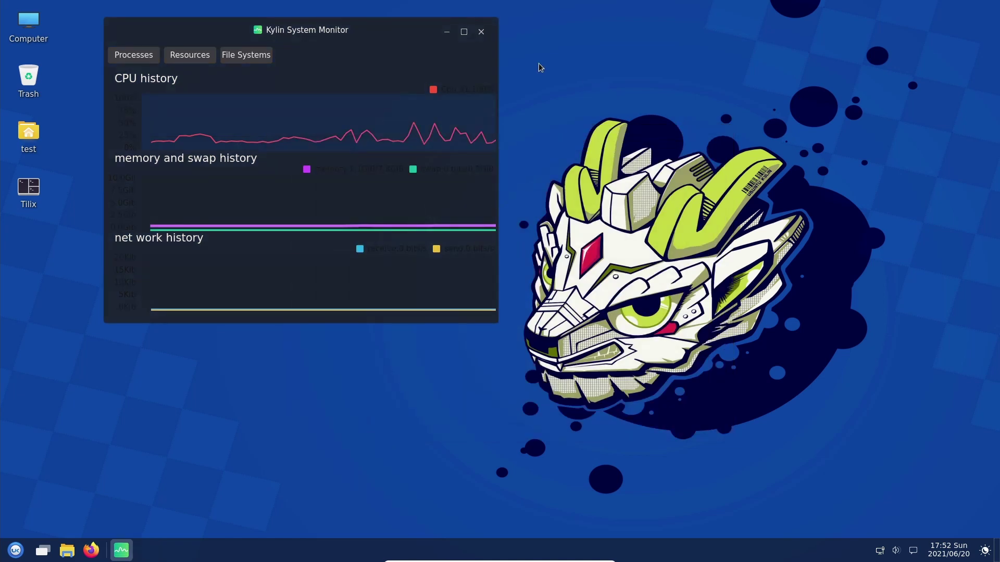
click(481, 31)
Step: Search the start menu for "sy", launch Kylin System Monitor and show its resource history graphs
click(15, 551)
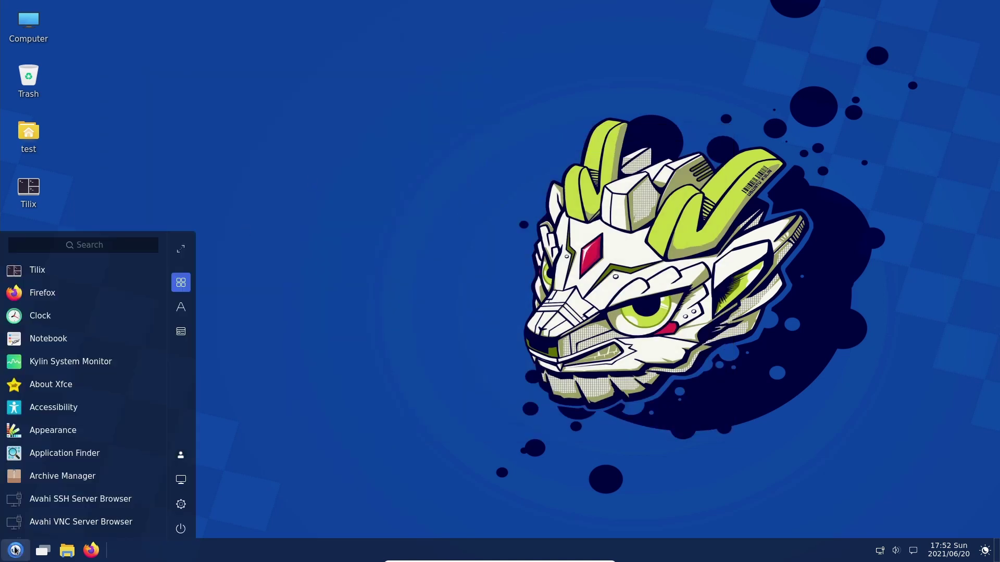
text(sy)
click(64, 270)
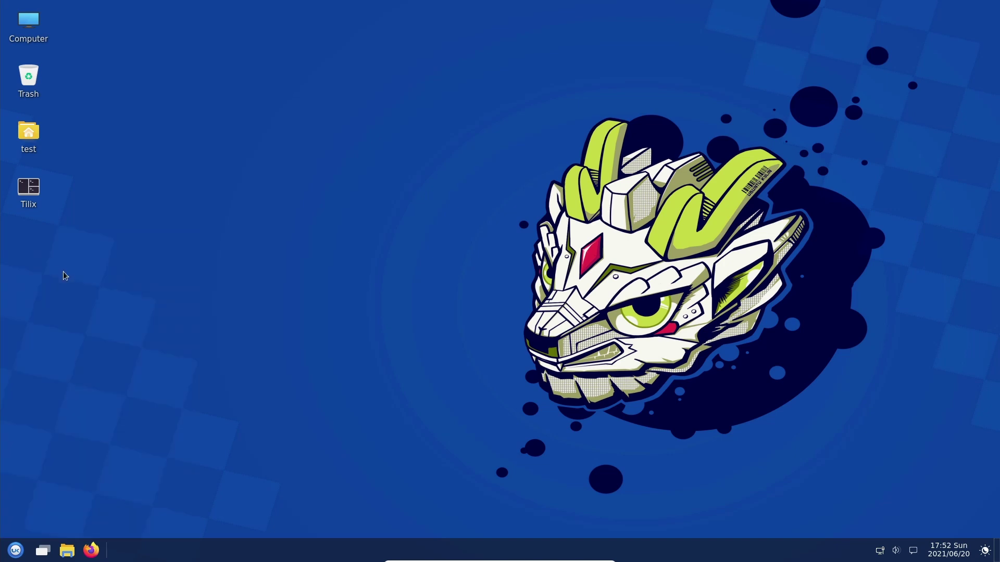
drag(433, 142, 392, 93)
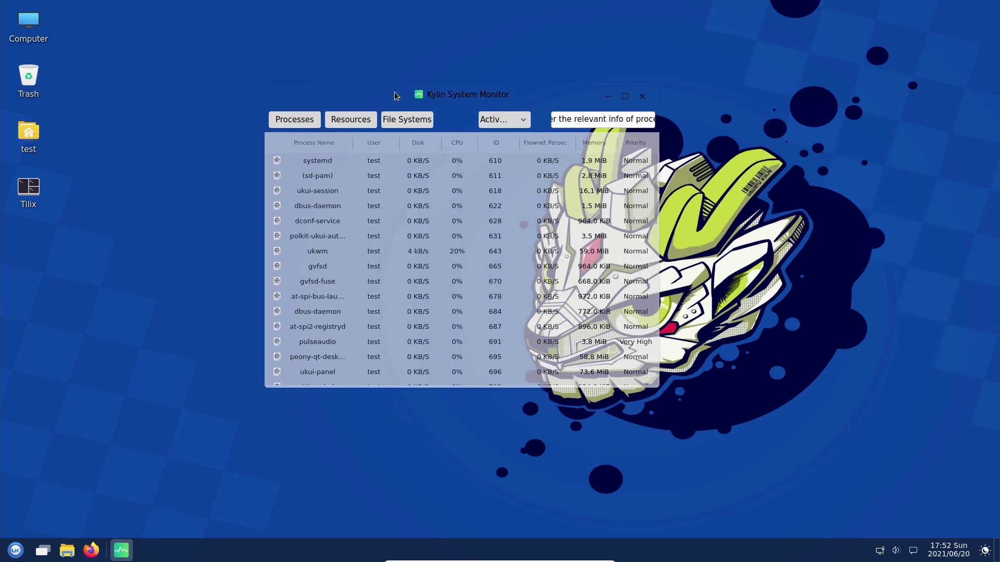
click(339, 121)
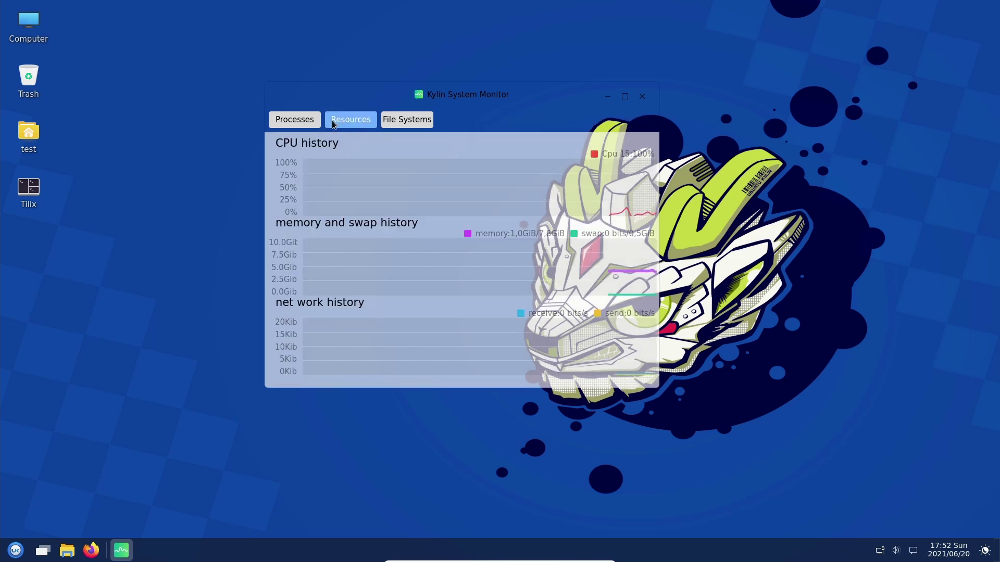
Step: Move the system monitor window around the desktop while watching its CPU history graph, and close it
drag(351, 98, 233, 52)
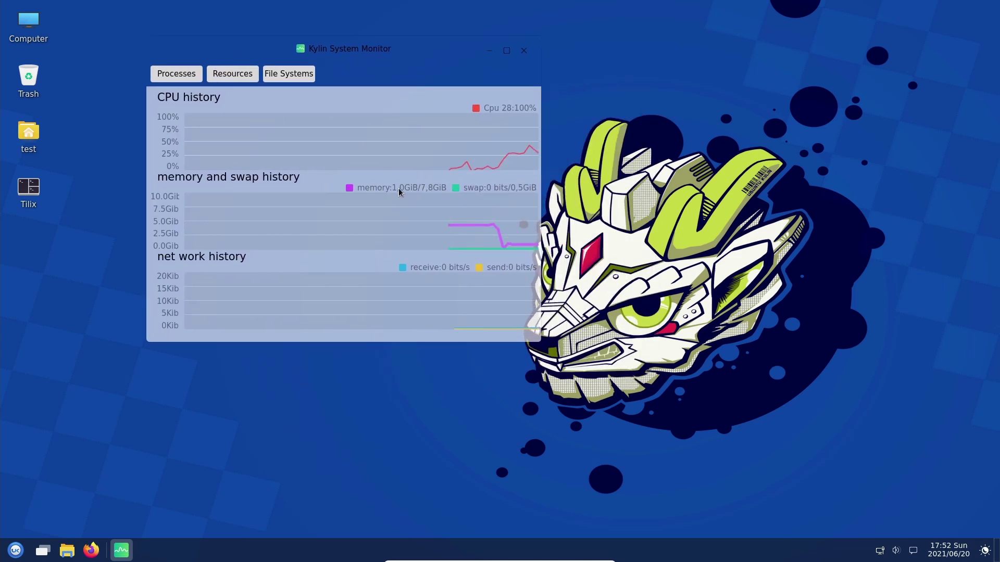
drag(399, 189, 402, 180)
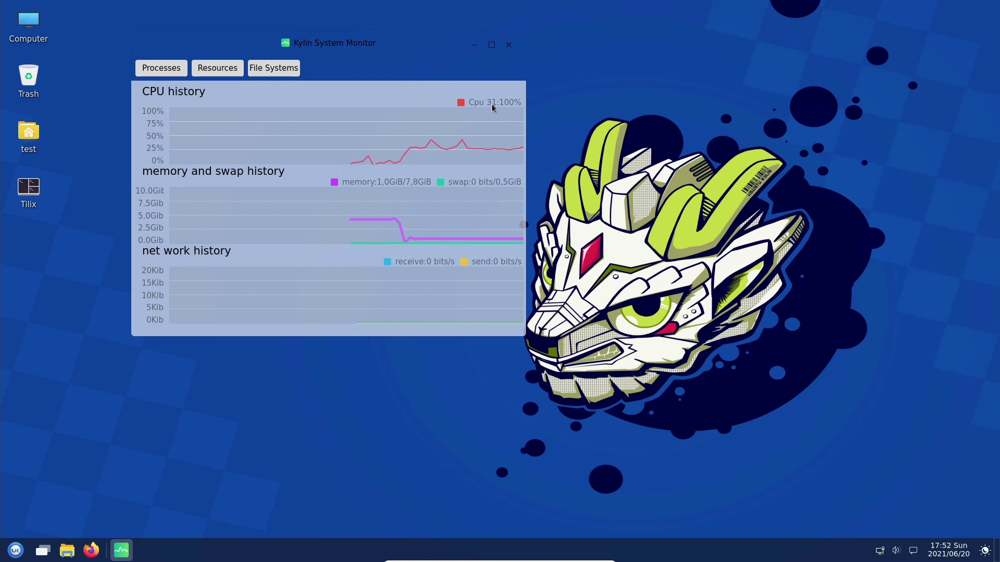
drag(492, 105, 487, 103)
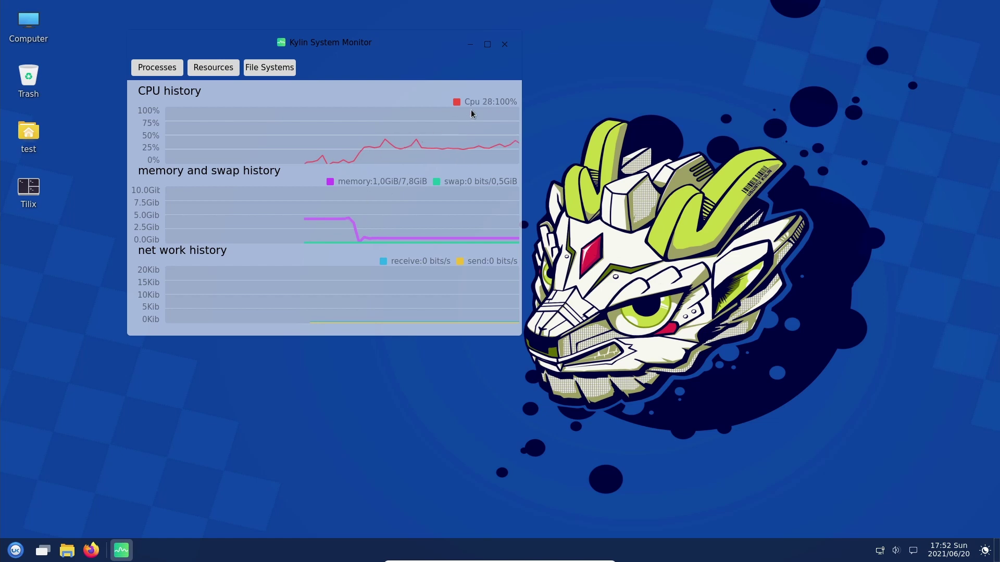
drag(399, 92, 477, 91)
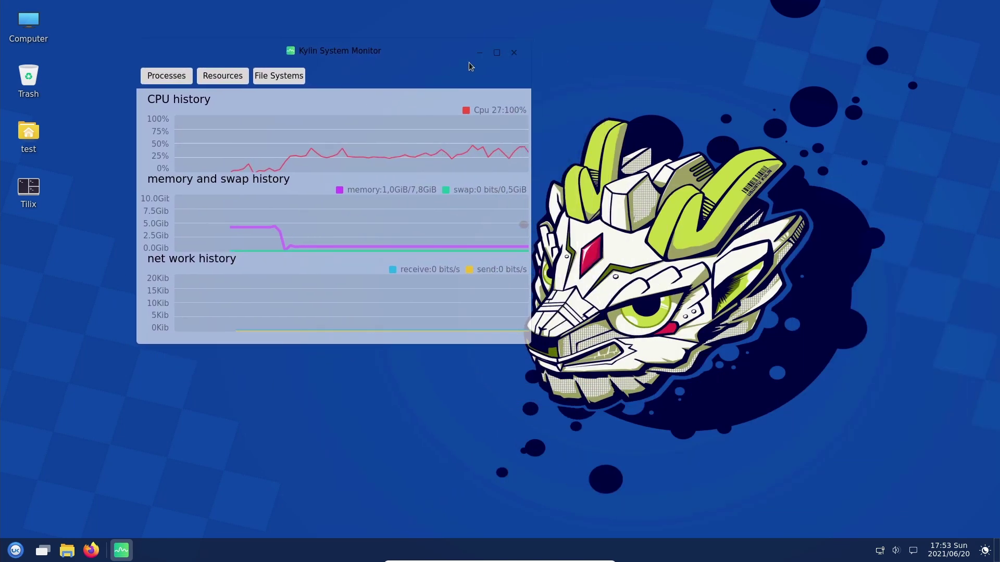
click(513, 55)
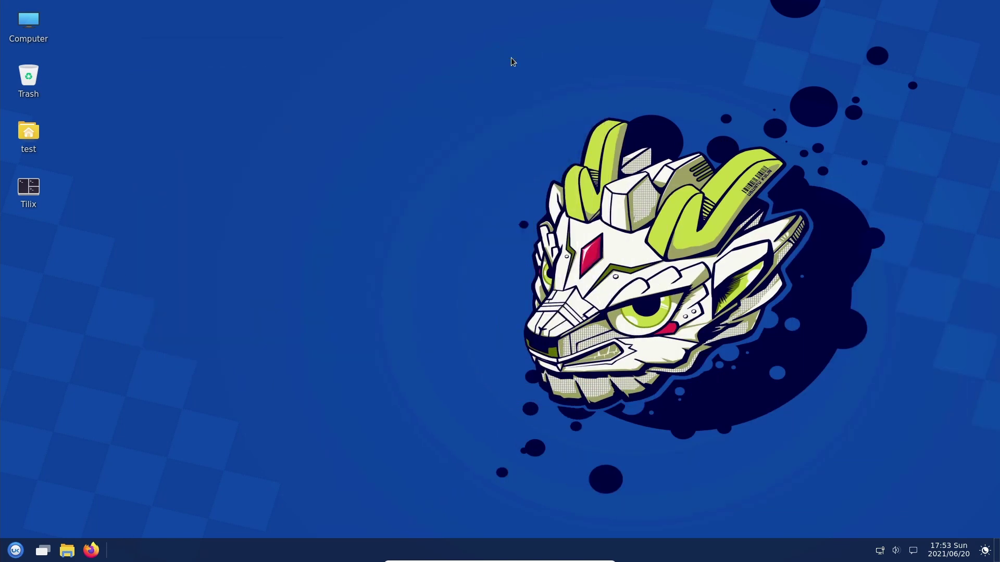
Step: Launch Firefox, reduce it from maximized to a smaller window on the desktop, and minimize it
click(99, 555)
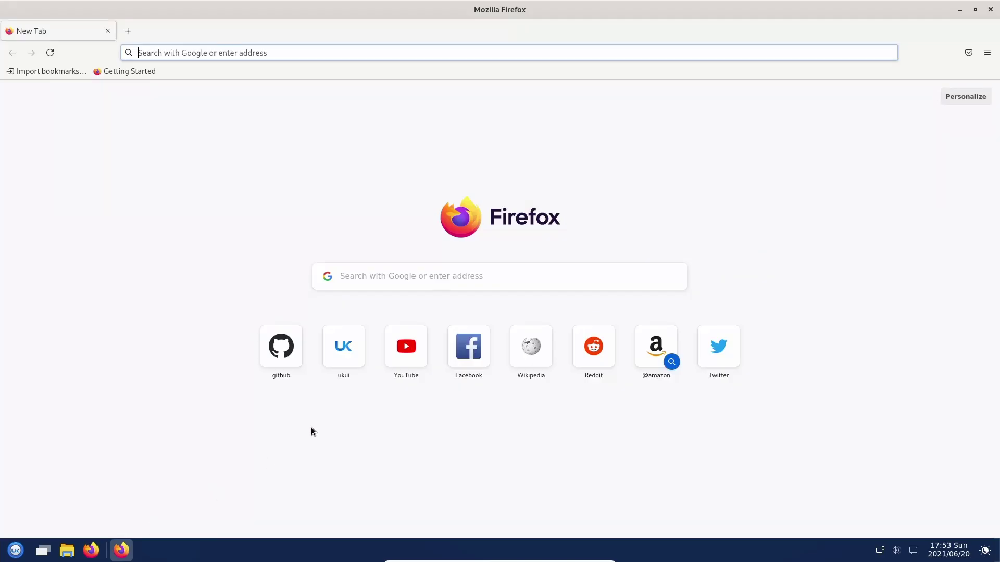
click(973, 8)
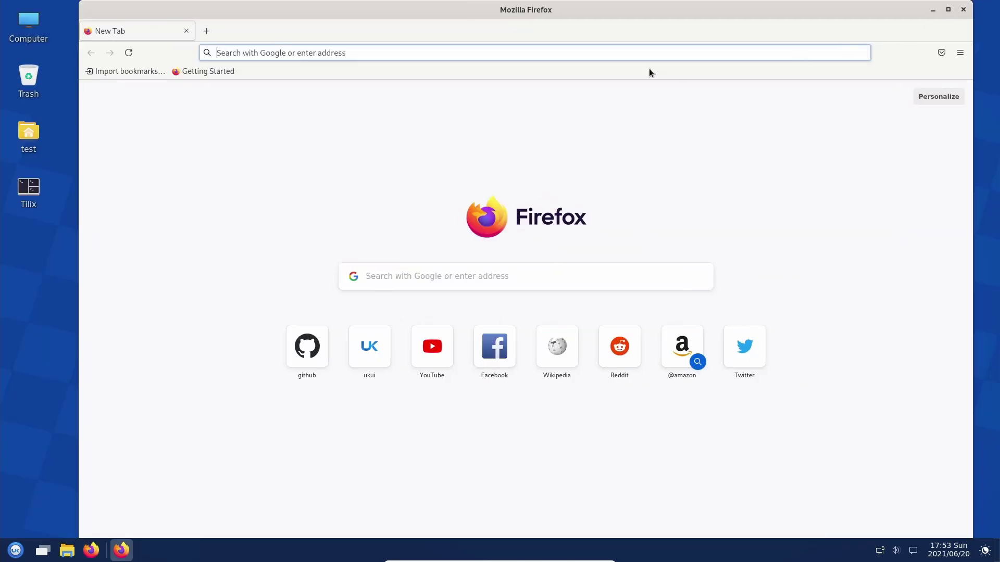
drag(605, 16, 567, 59)
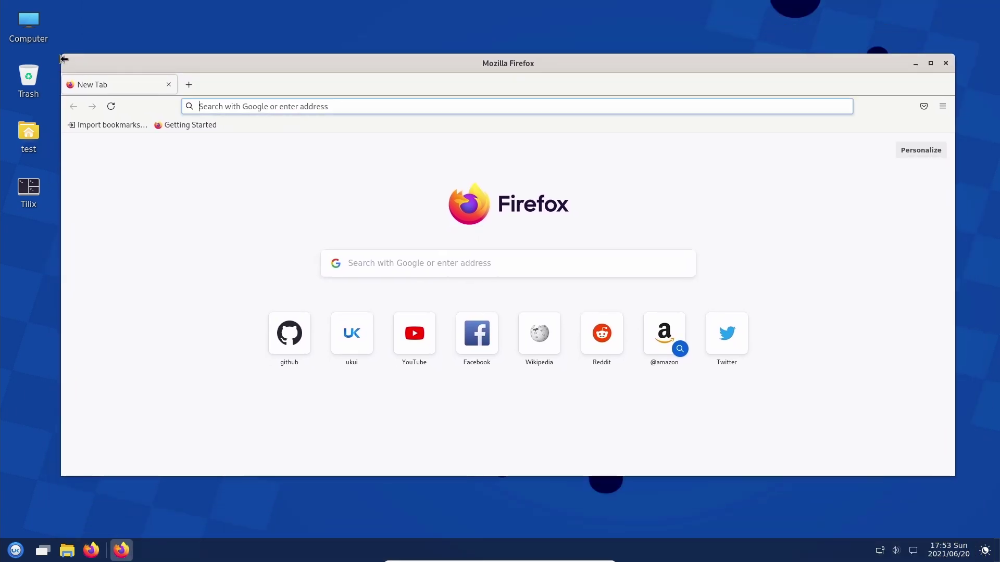
drag(63, 57, 361, 89)
click(915, 97)
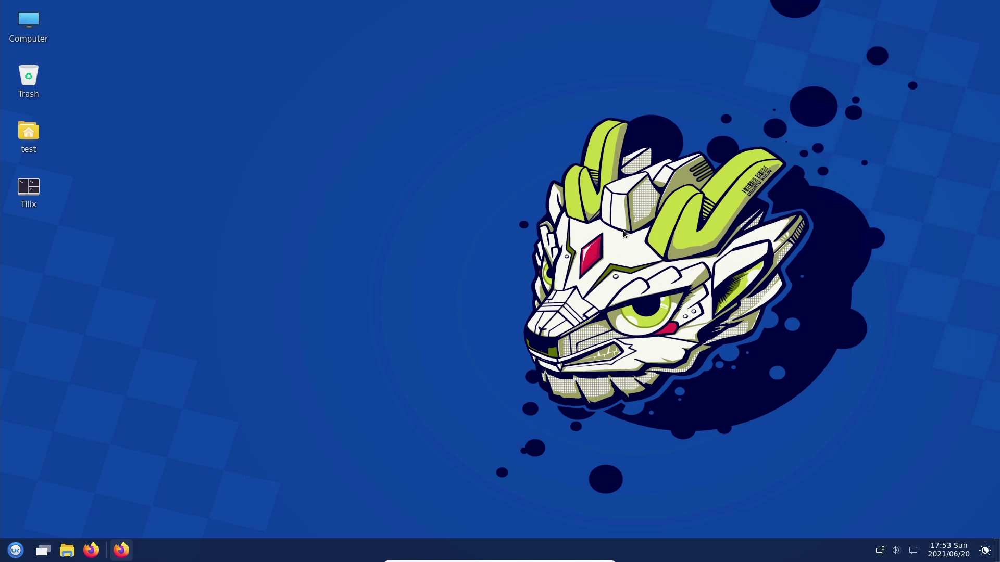
Step: Set the desktop panel's position to Up
right_click(301, 550)
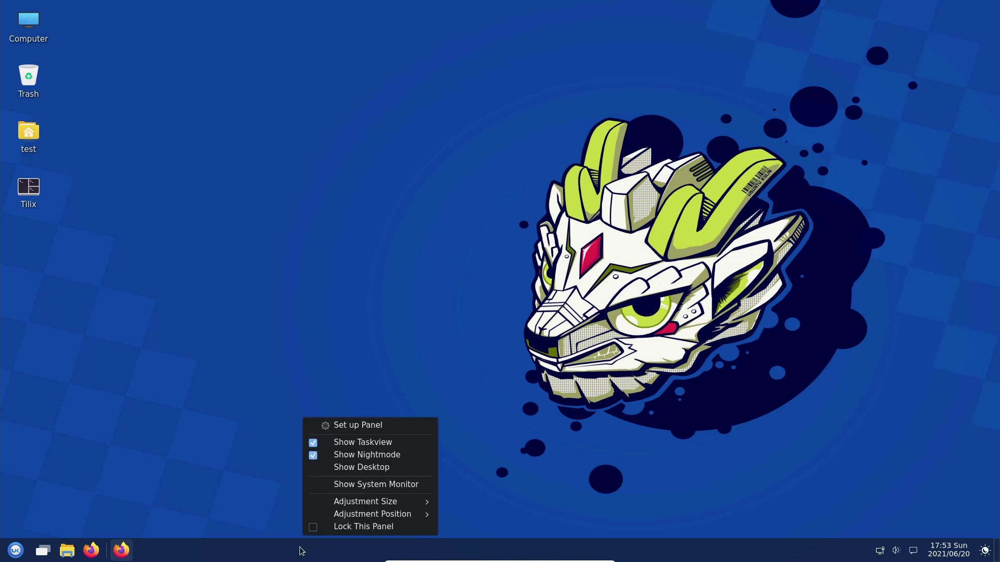
mouse_move(348, 523)
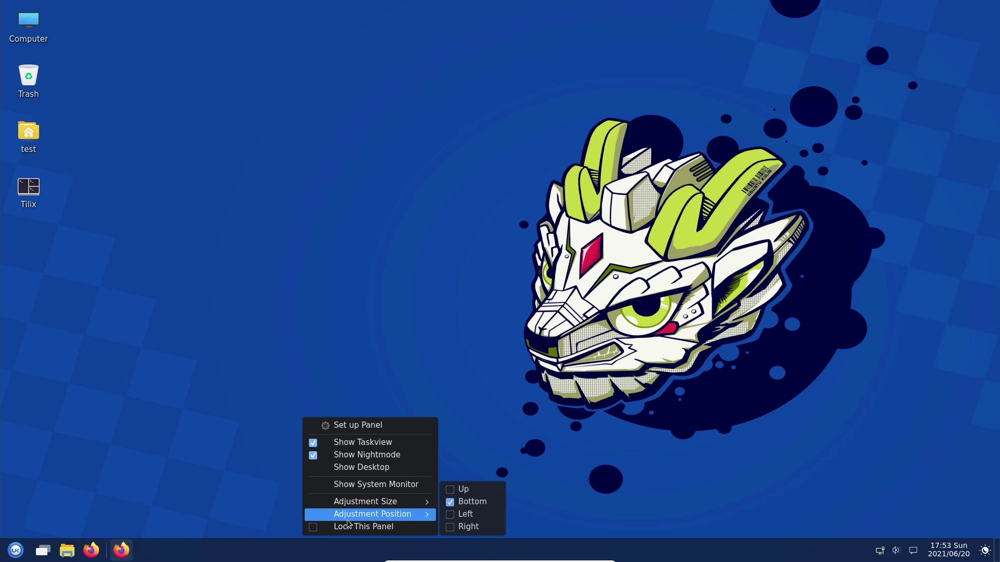
click(463, 490)
Step: Open the system monitor through the panel's own options, and close it
right_click(340, 8)
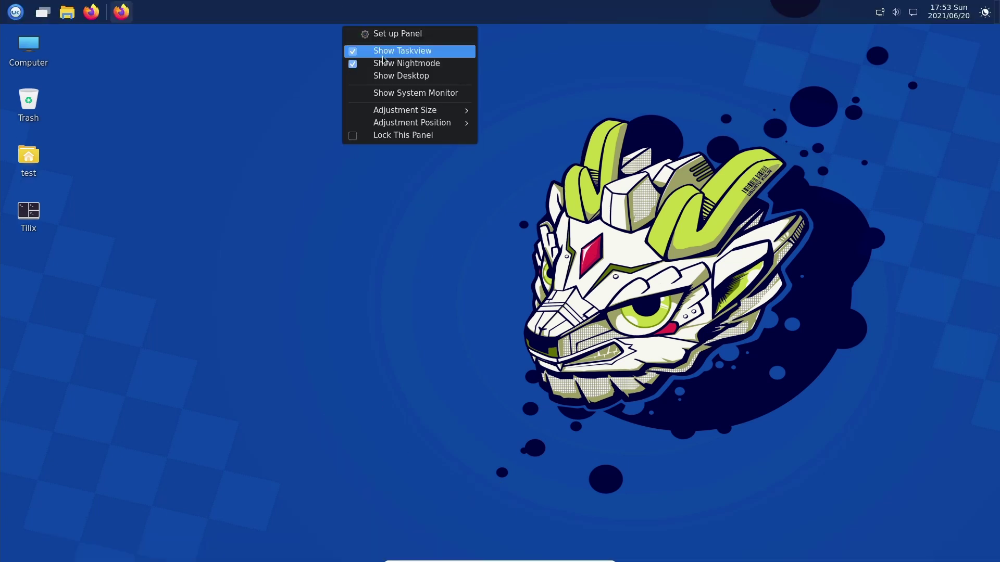
click(412, 94)
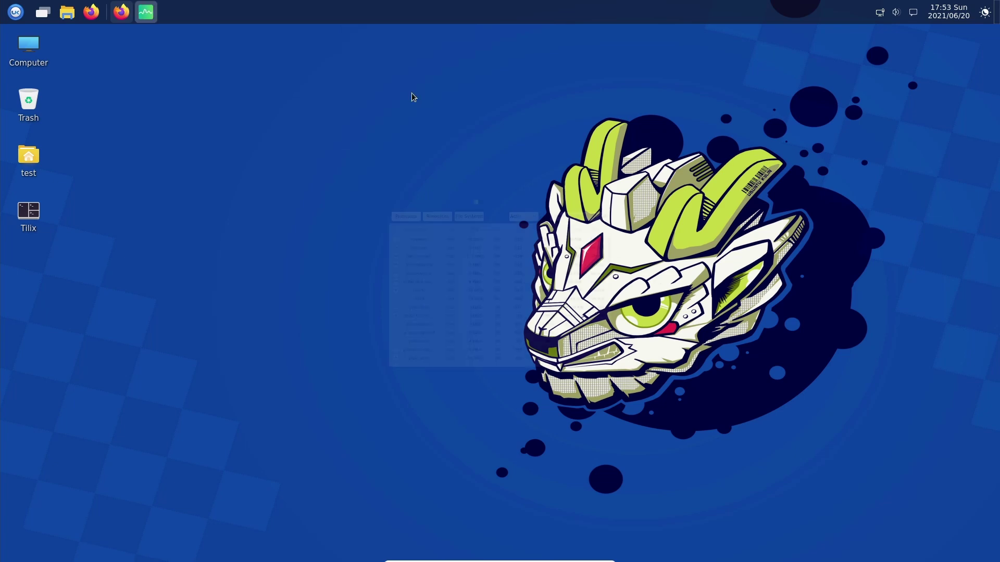
click(680, 142)
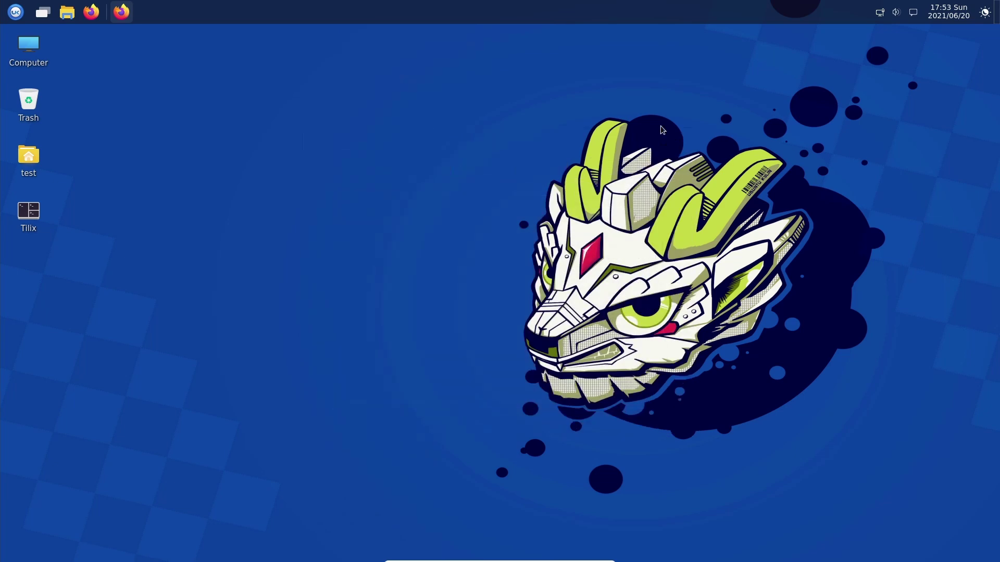
Step: View the panel setup settings for icon locking, size and position, and close them
right_click(453, 21)
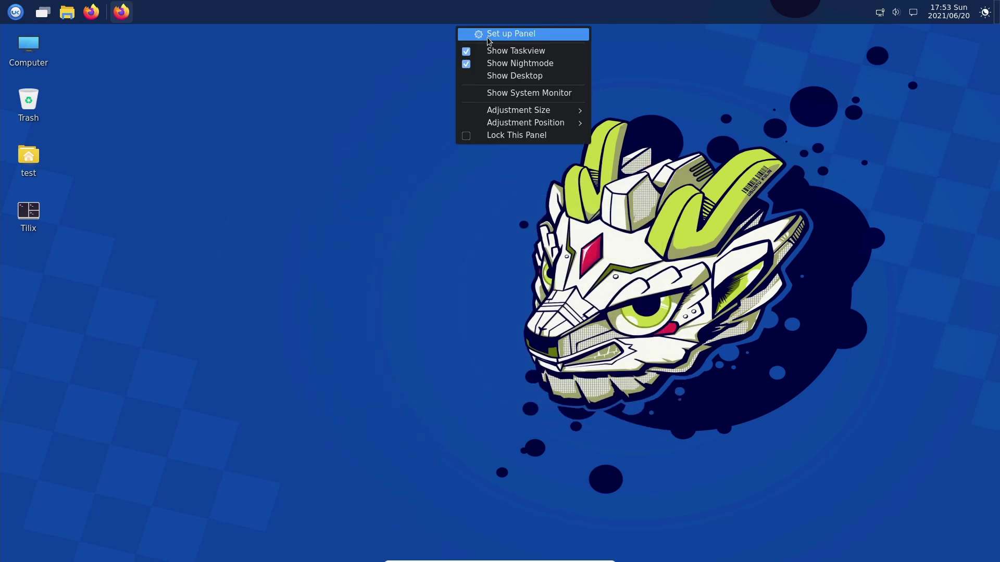
click(488, 36)
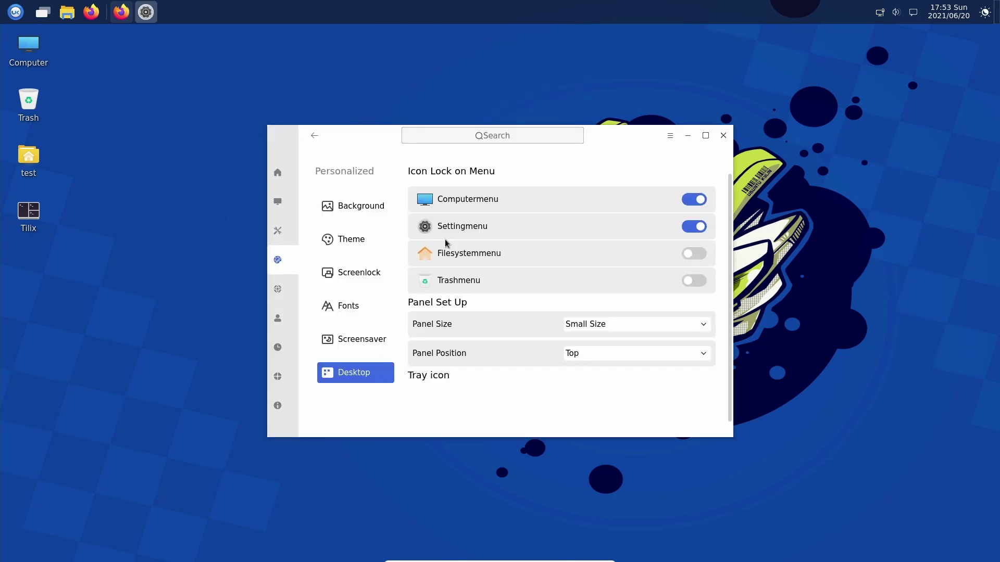
click(723, 135)
Step: Lock the desktop panel, and unlock it again
right_click(516, 15)
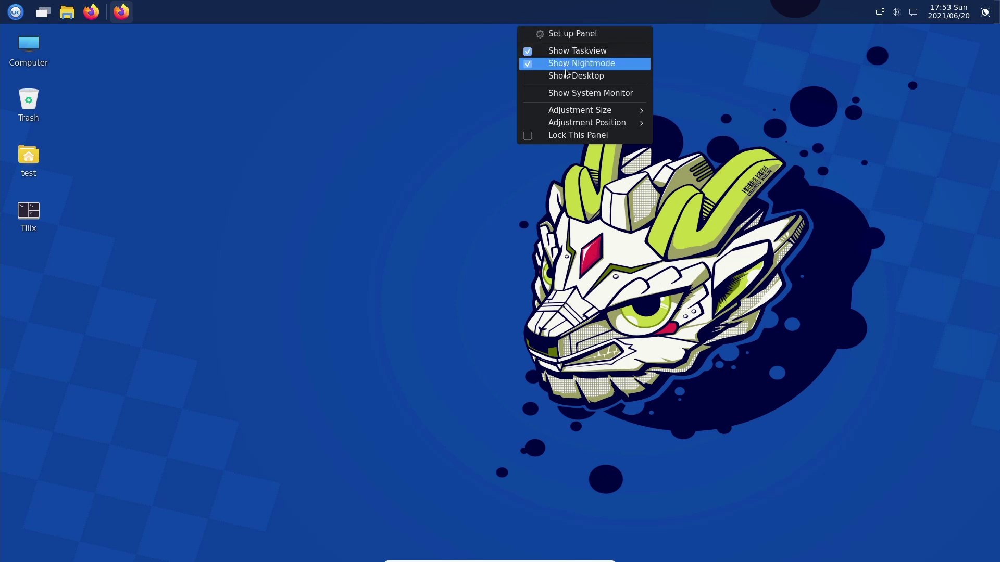
mouse_move(571, 120)
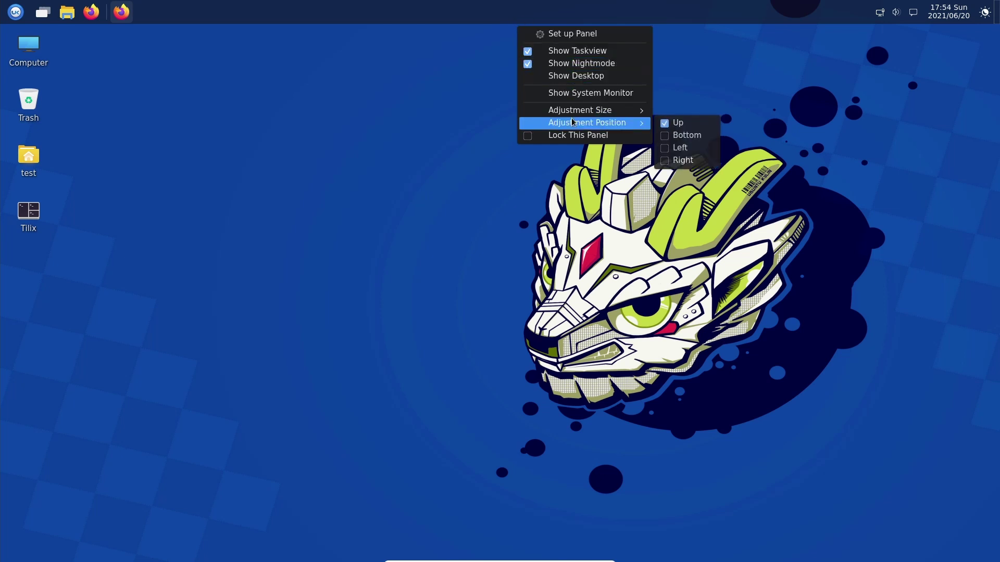
click(576, 135)
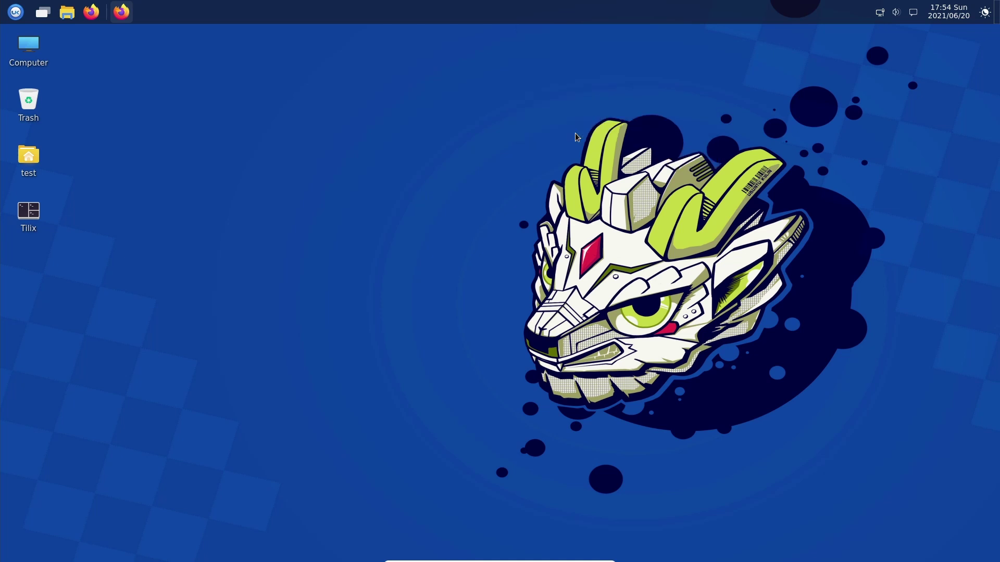
right_click(483, 20)
click(537, 136)
Step: Restore the minimized Firefox window, reposition it nearer the middle of the desktop, and minimize it again
click(129, 16)
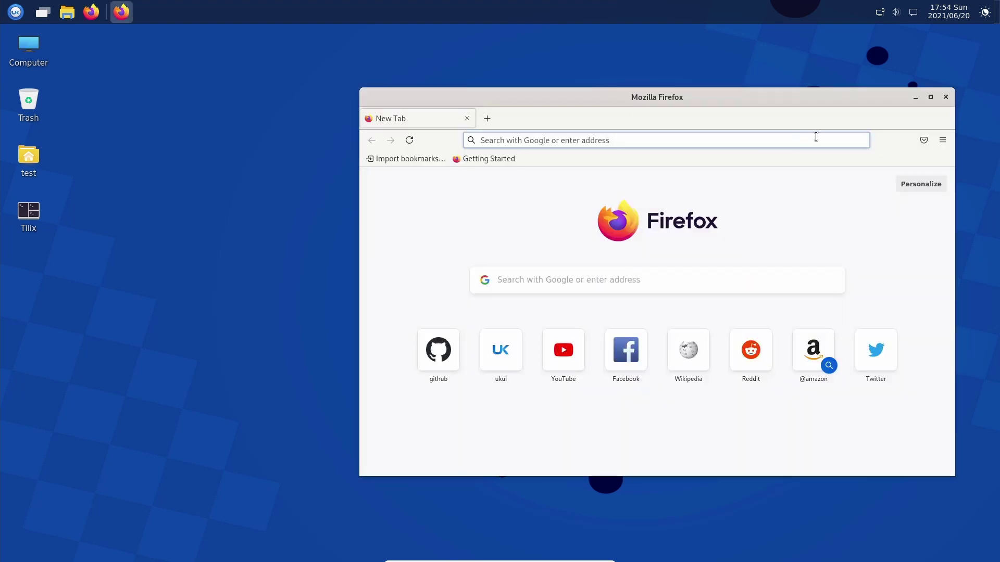
drag(840, 94, 727, 96)
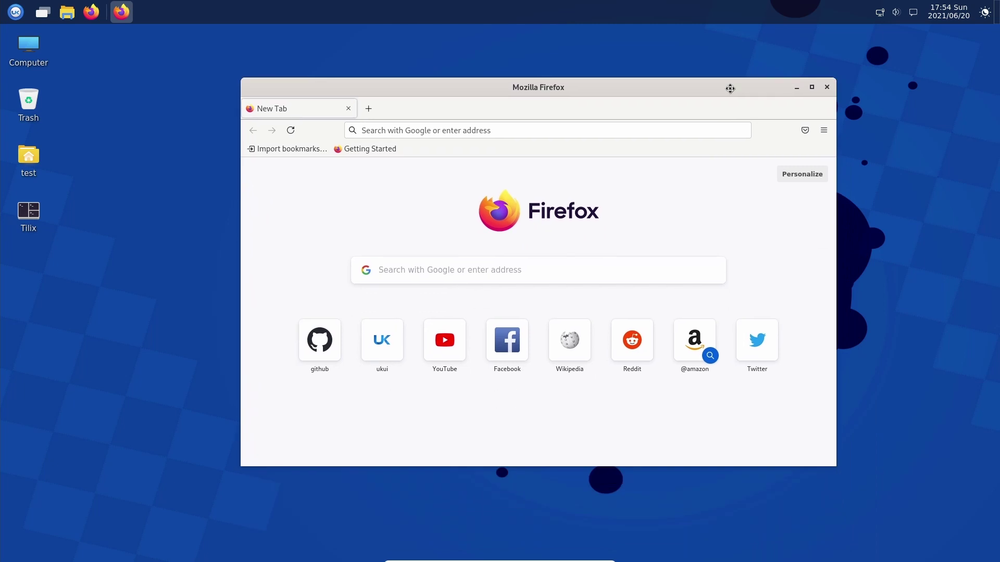
click(796, 88)
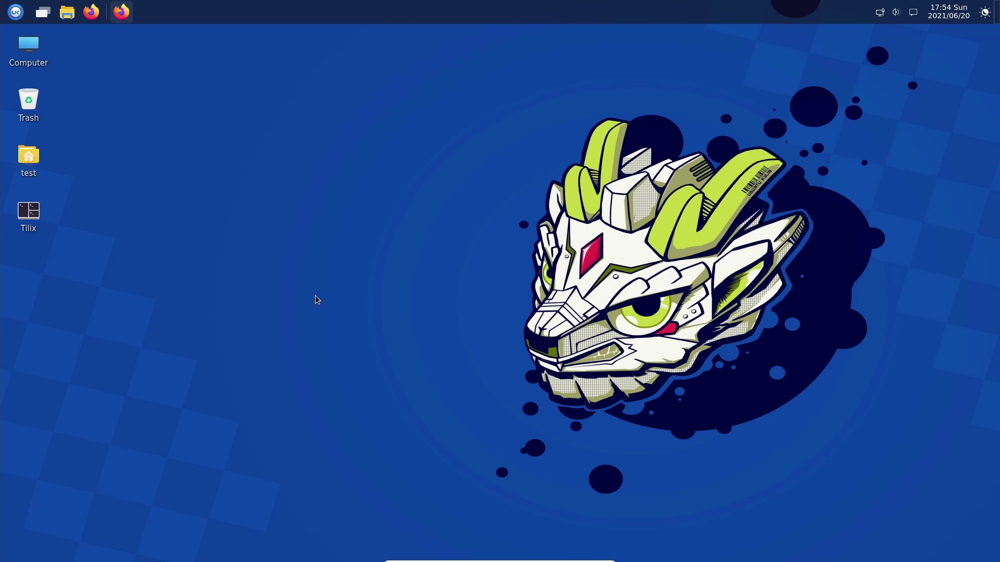
right_click(289, 14)
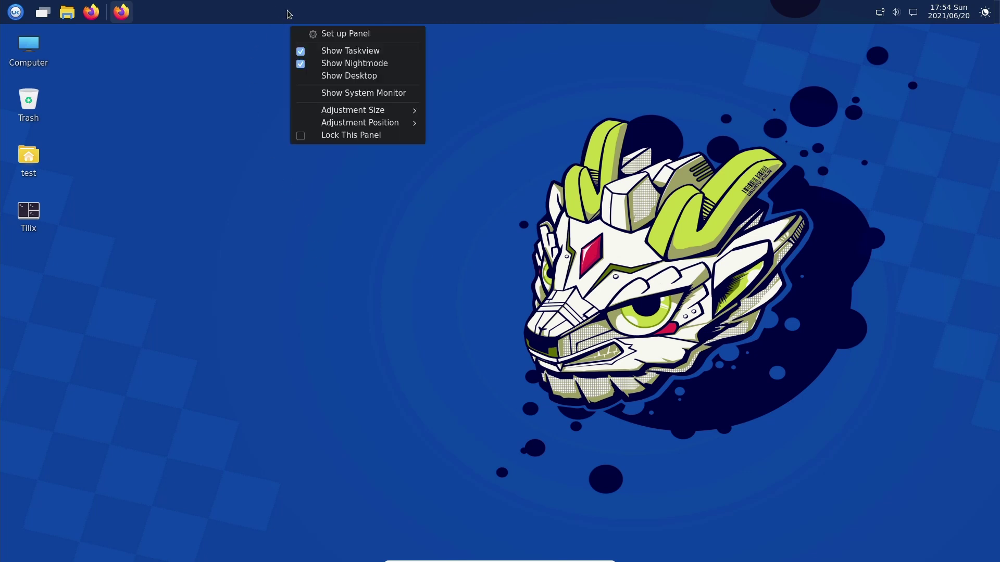
click(508, 80)
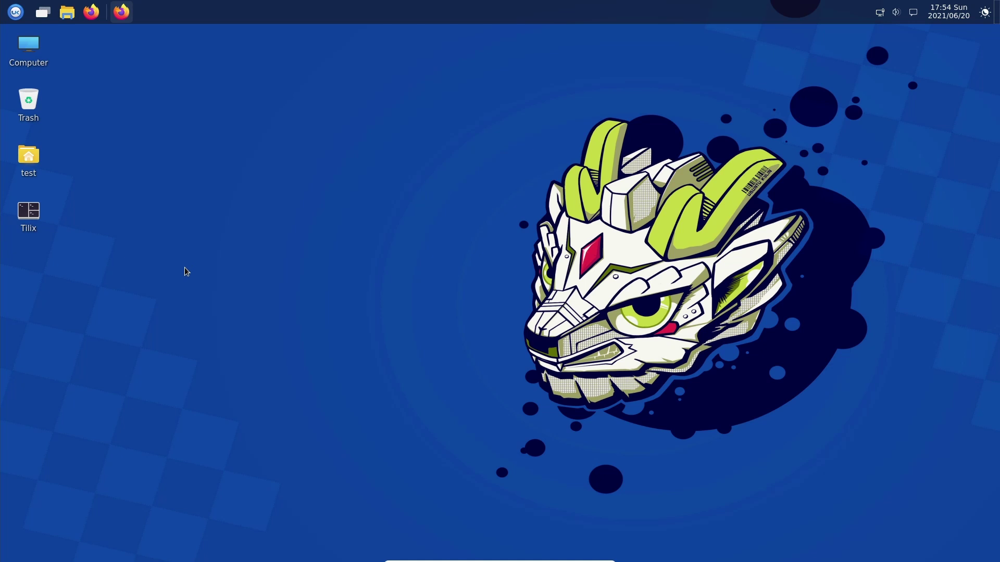
Step: Open the file manager on the test home folder and reposition its window on the desktop
click(67, 14)
drag(333, 127, 398, 151)
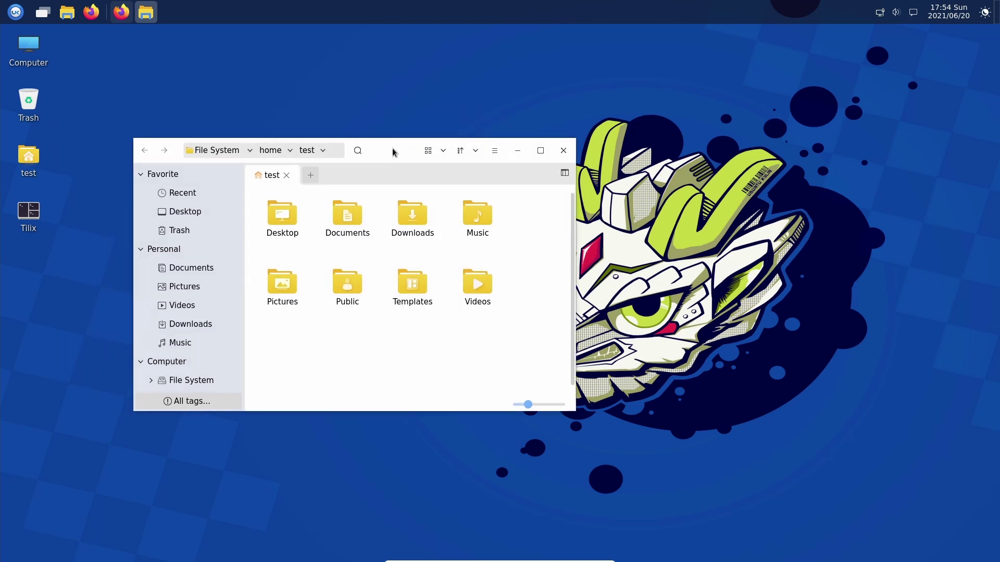
Step: Show the file manager's preview pane for the test home folder, and hide it again
click(564, 174)
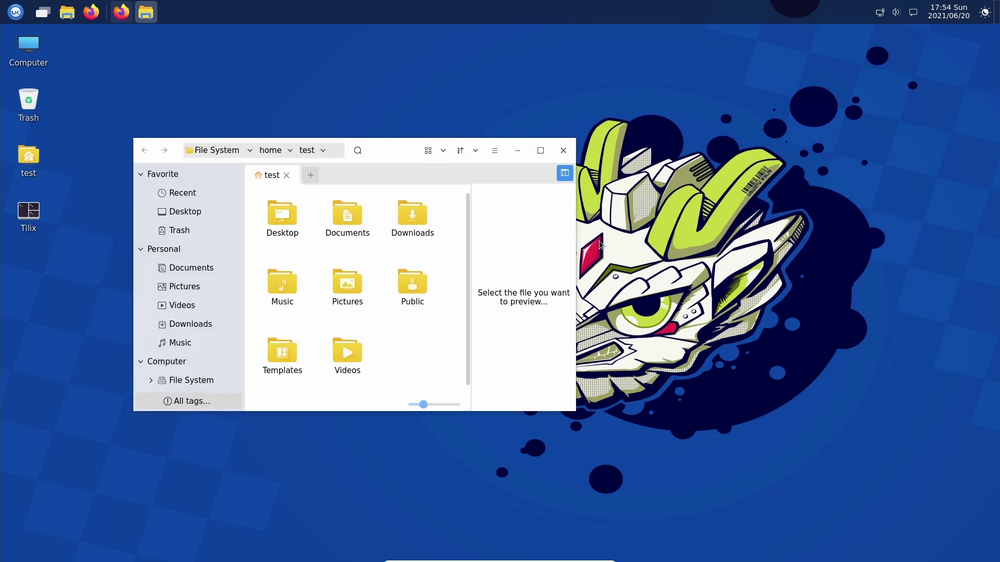
click(565, 175)
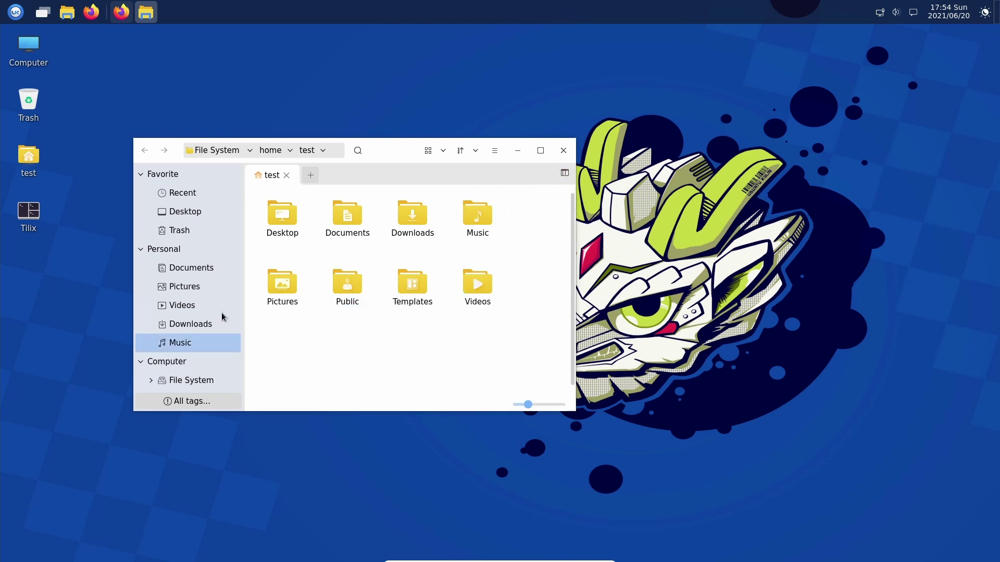
Step: Reposition the file manager window toward the upper-right part of the desktop, and minimize it
drag(370, 152, 473, 170)
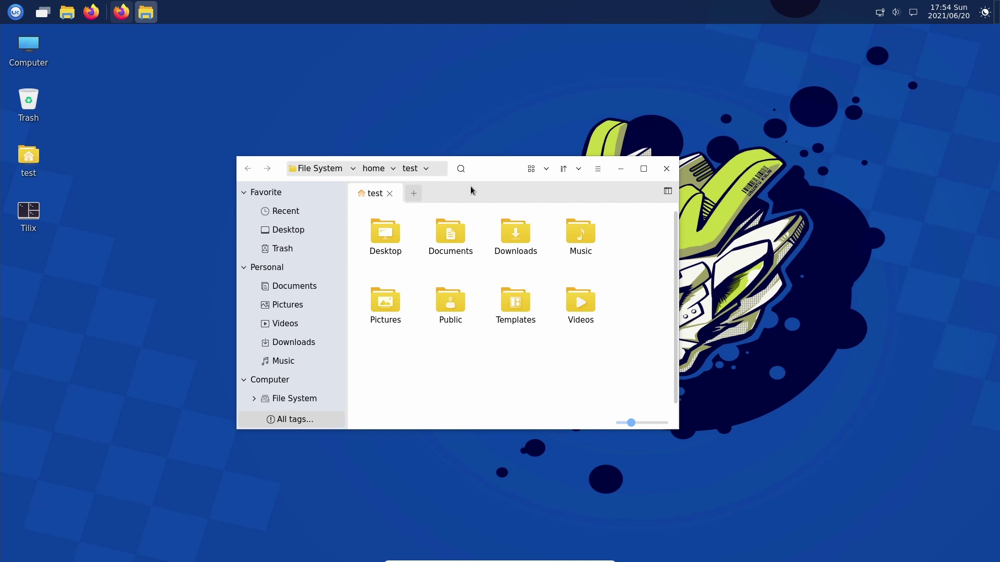
drag(480, 170, 638, 113)
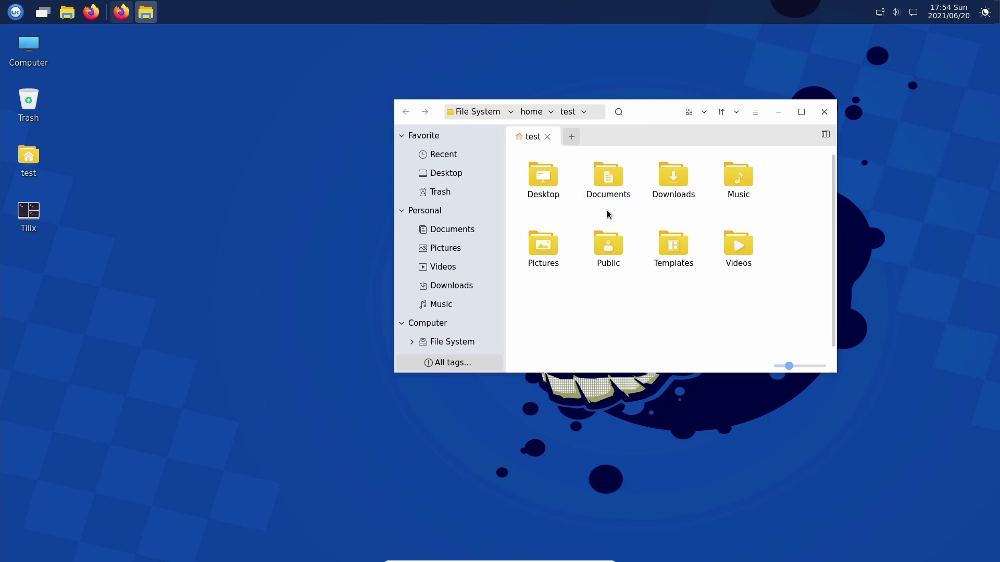
click(778, 113)
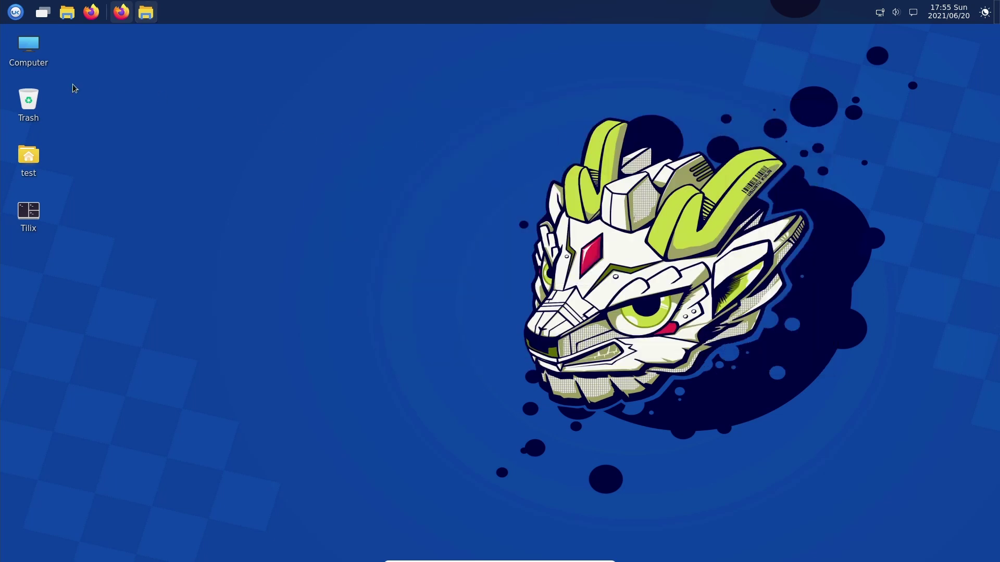
Step: Look through the start menu's full application list down to its end and back, and close the menu
click(16, 12)
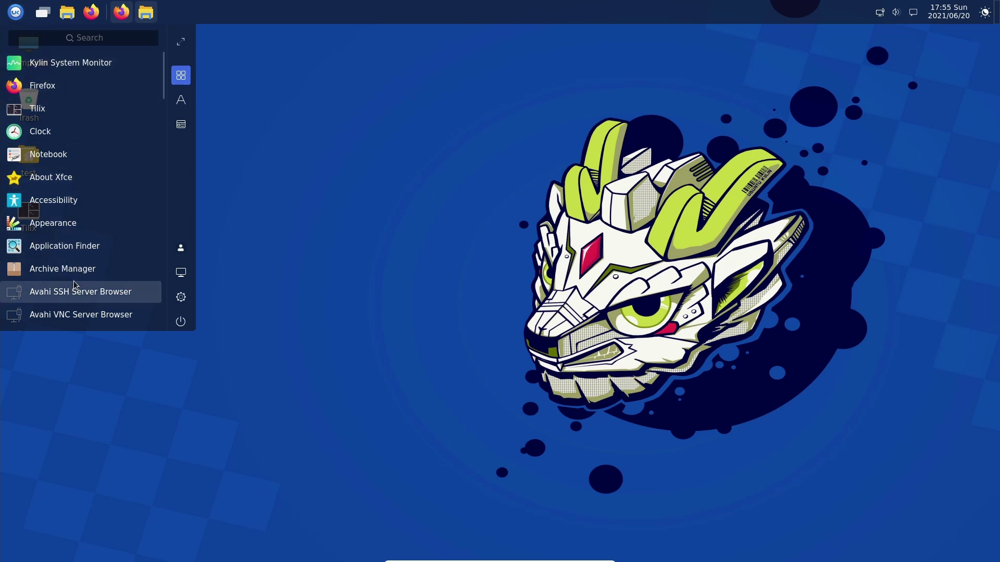
scroll(73, 280, down, 12)
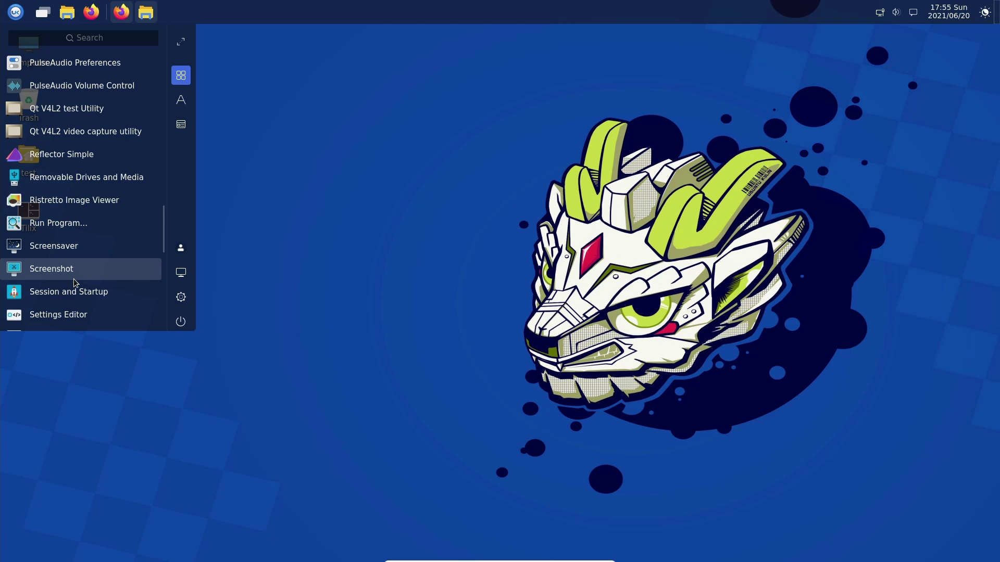
scroll(76, 283, down, 5)
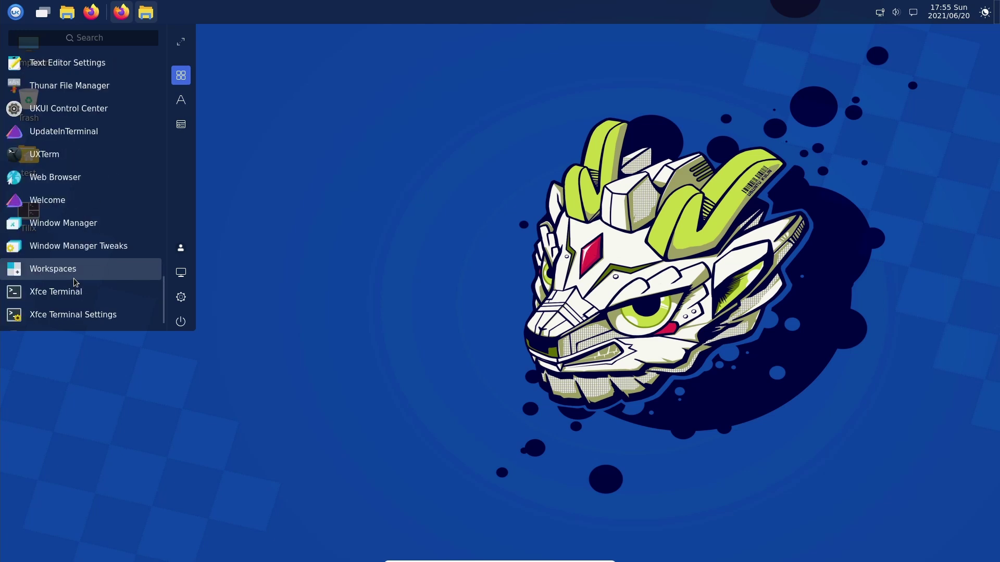
scroll(74, 282, down, 1)
scroll(74, 281, up, 15)
scroll(73, 278, up, 10)
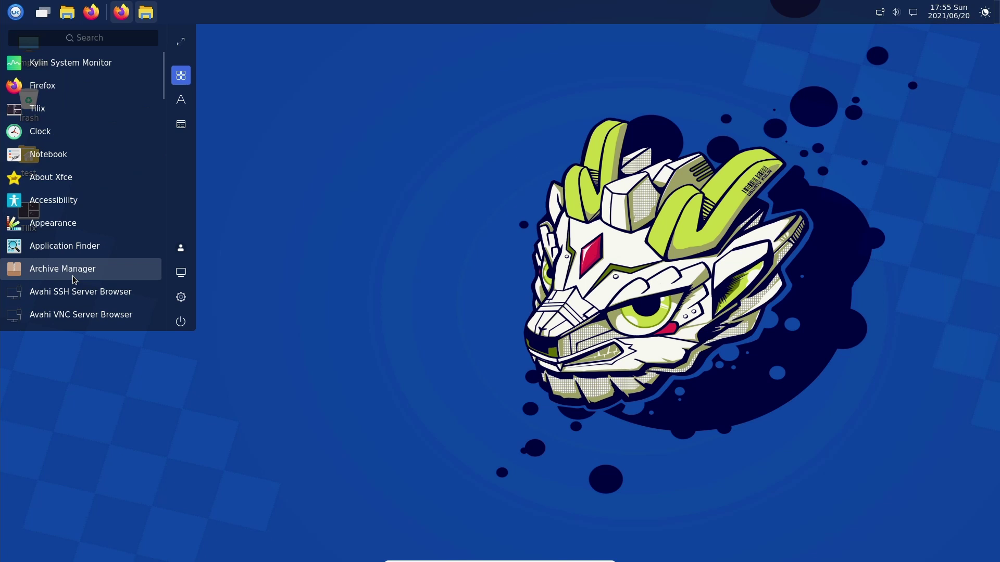
click(365, 254)
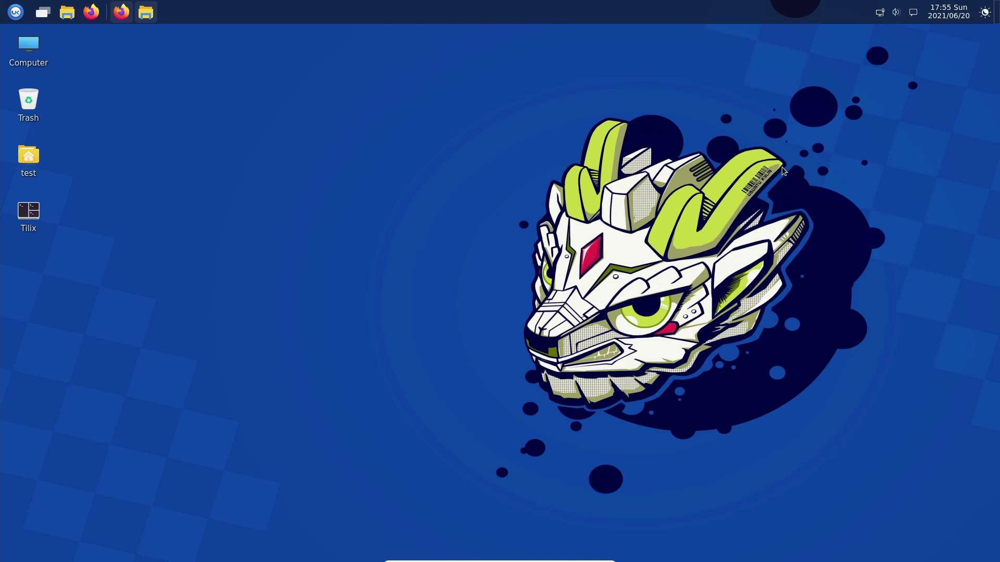
drag(765, 236, 725, 155)
drag(815, 227, 721, 145)
drag(839, 262, 713, 145)
drag(815, 250, 687, 141)
drag(839, 281, 703, 158)
drag(840, 246, 702, 115)
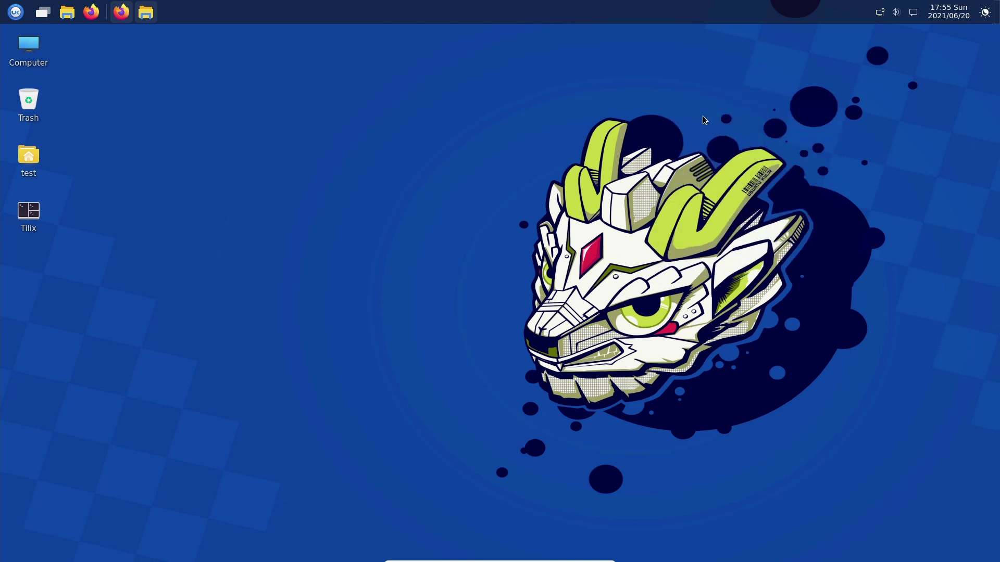